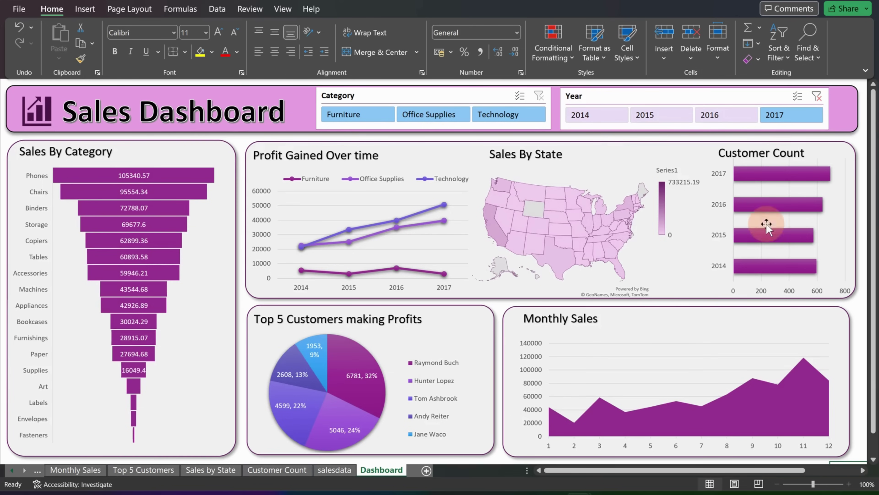
Step: Filter the sales dashboard to the year 2016 and the Technology category
left_click(704, 117)
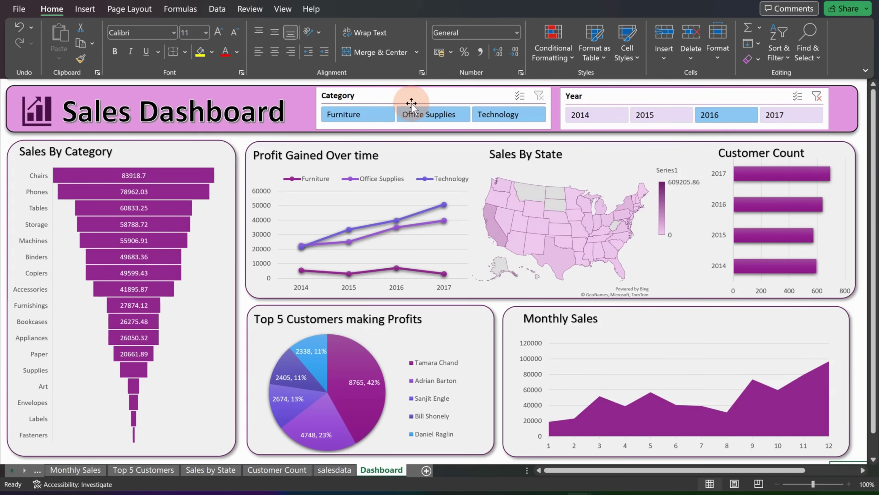
left_click(488, 114)
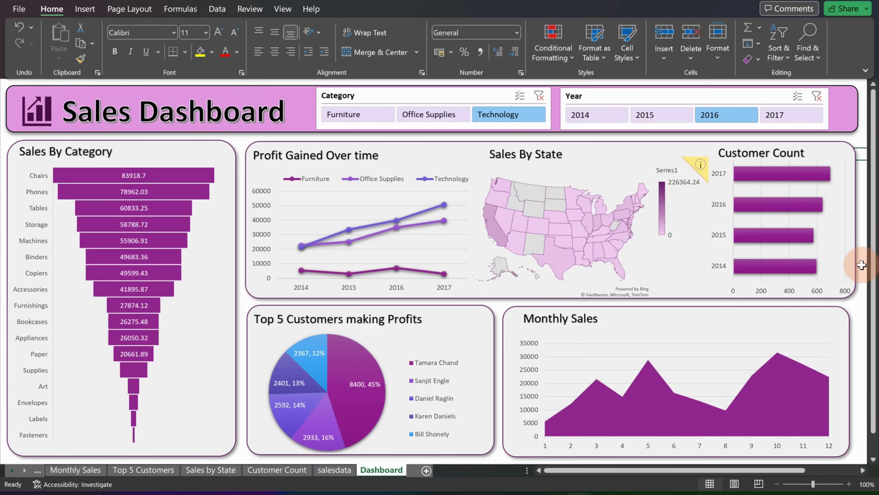
mouse_move(624, 464)
left_click(621, 415)
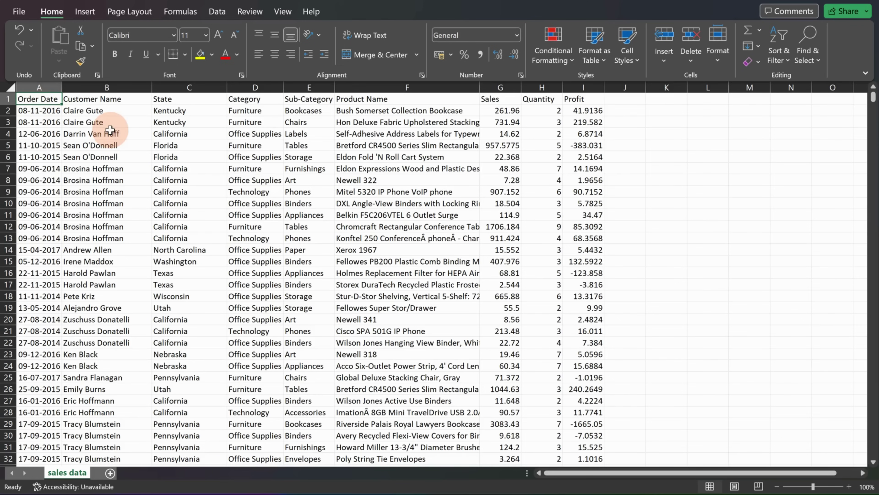
Step: Convert the entire sales data range A1:I9995 into a table with headers
left_click_drag(38, 98, 590, 346)
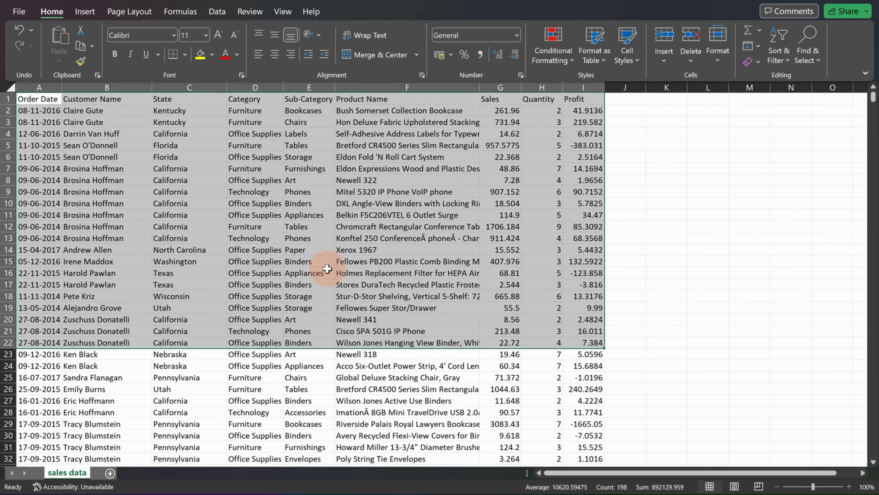
left_click(137, 272)
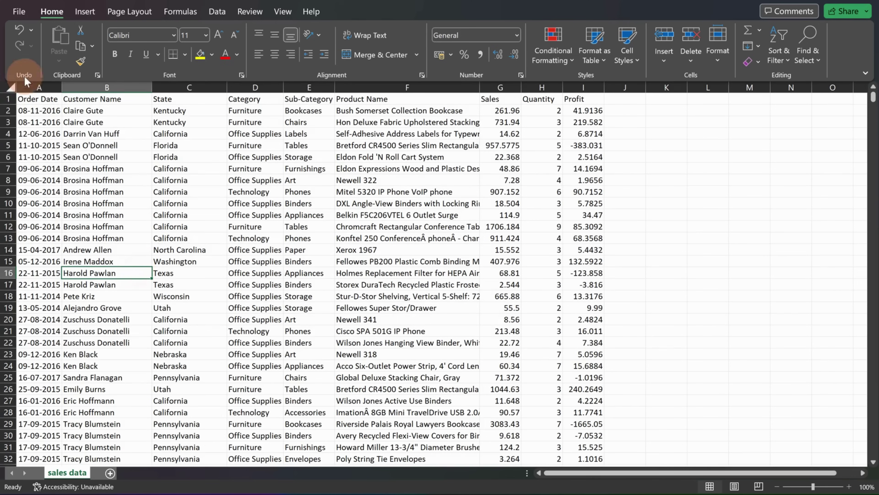
left_click(45, 100)
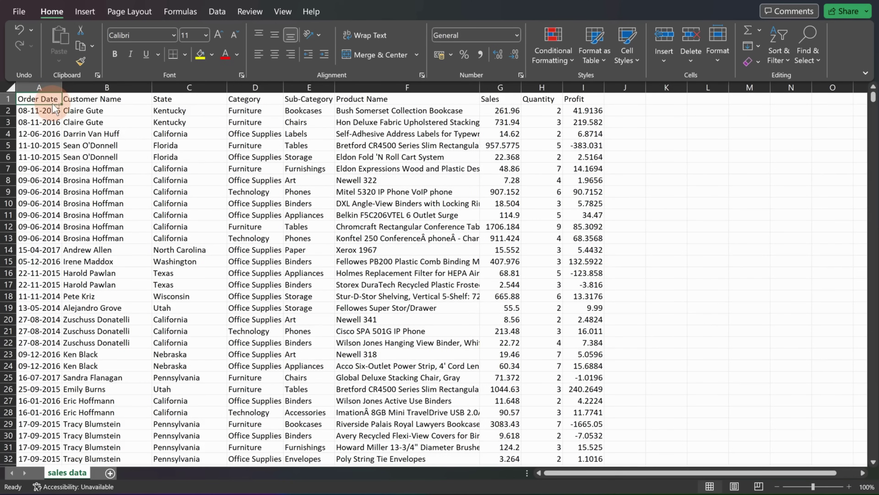
key("ctrl+shift+Down")
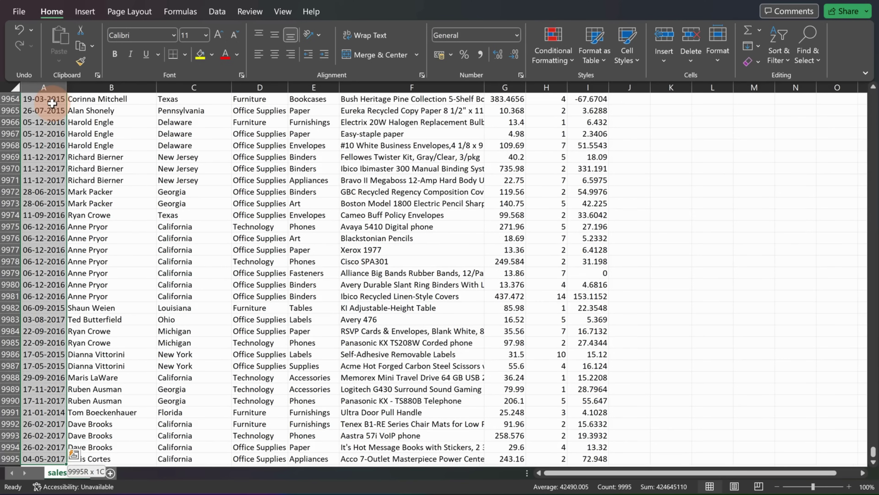
key("ctrl+shift+Right")
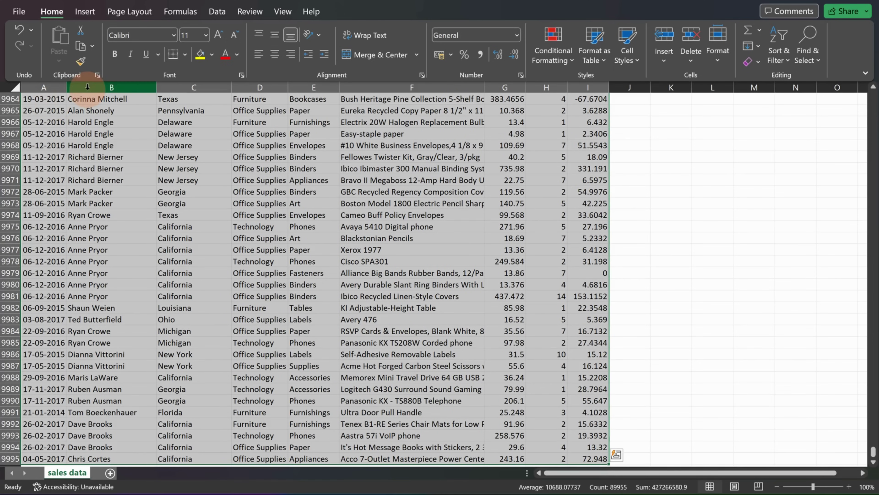
left_click(83, 16)
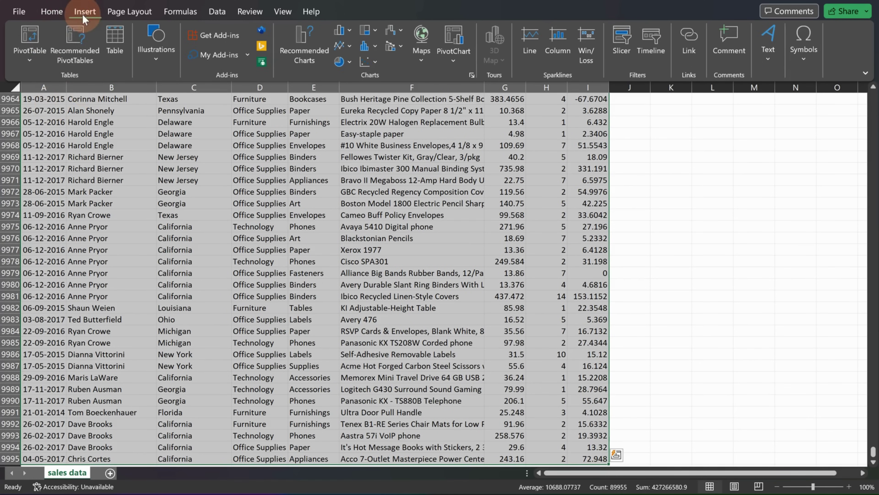
left_click(115, 42)
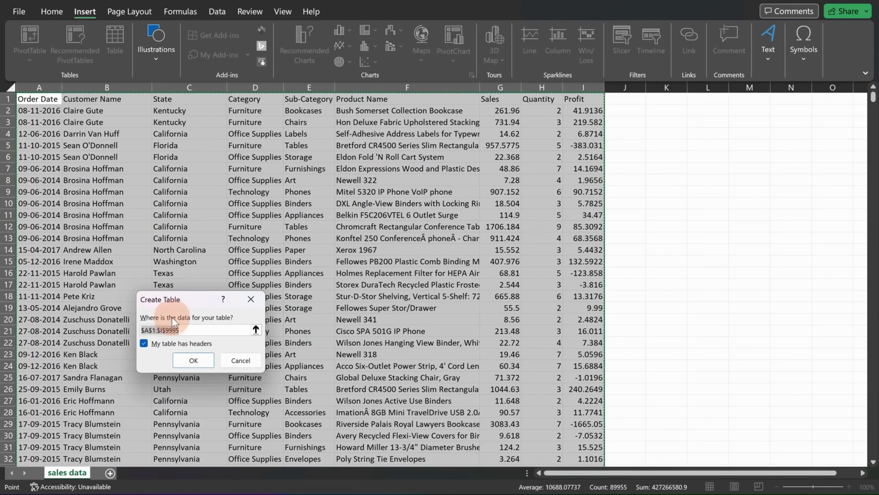
left_click_drag(171, 300, 234, 164)
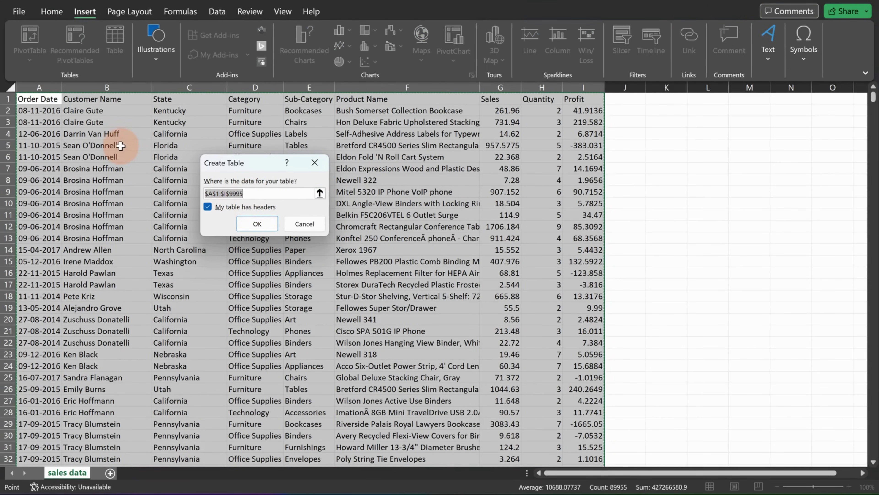
left_click(256, 224)
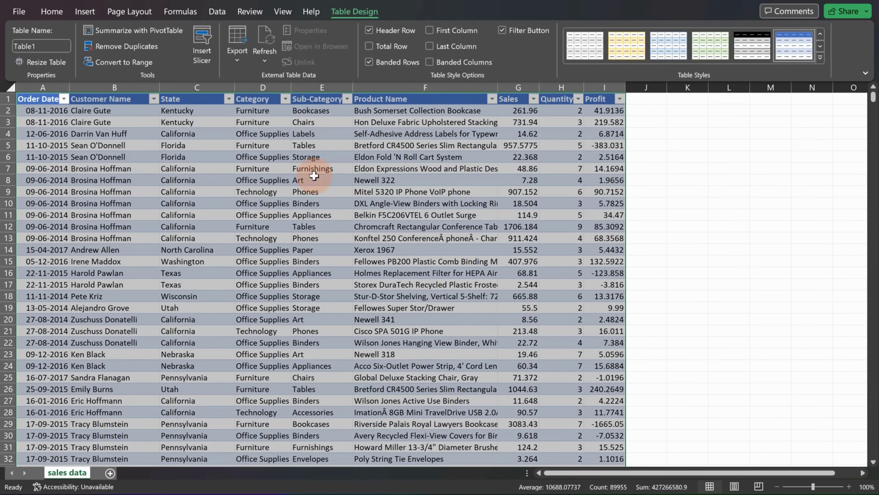
Step: Rename the new table as SalesData
left_click(673, 168)
left_click(565, 180)
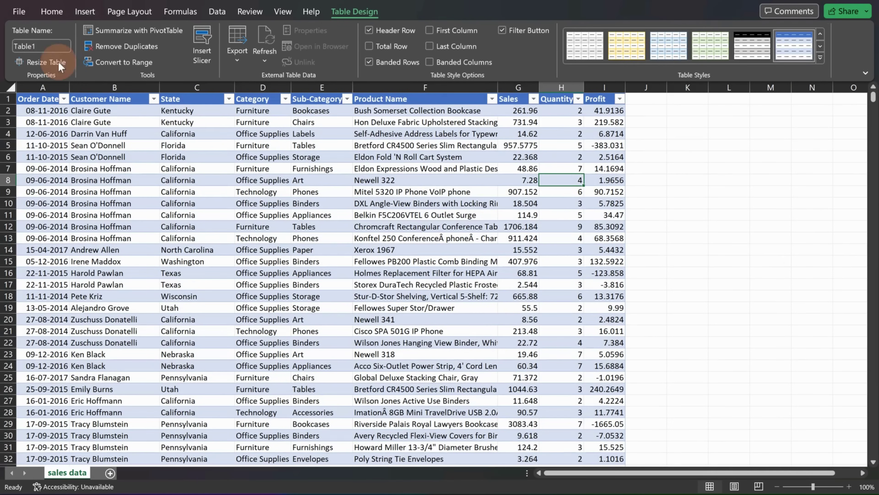
left_click(39, 44)
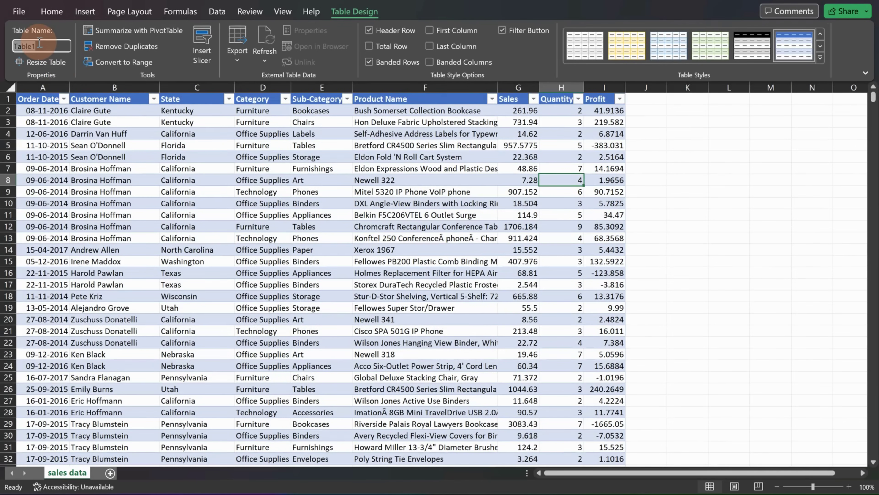
key("BackSpace")
type("SalesData")
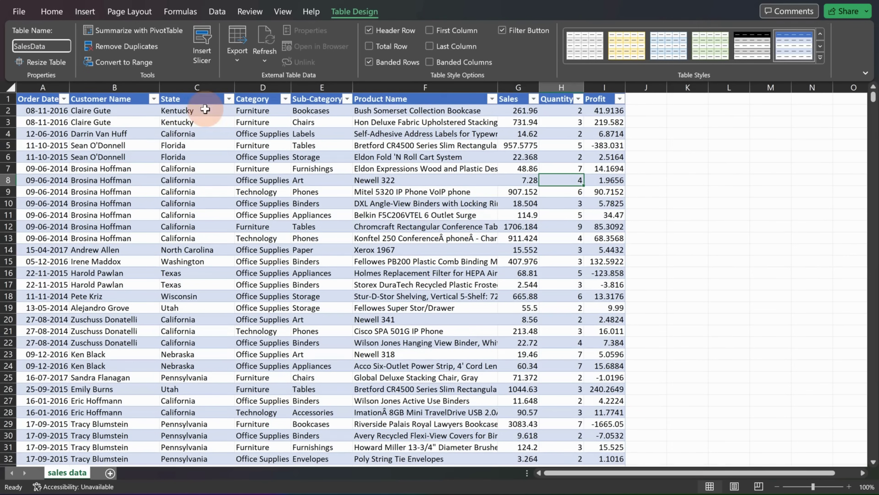
left_click(474, 135)
Step: Apply the Number format to the whole Sales, Quantity and Profit columns
left_click_drag(518, 114, 601, 122)
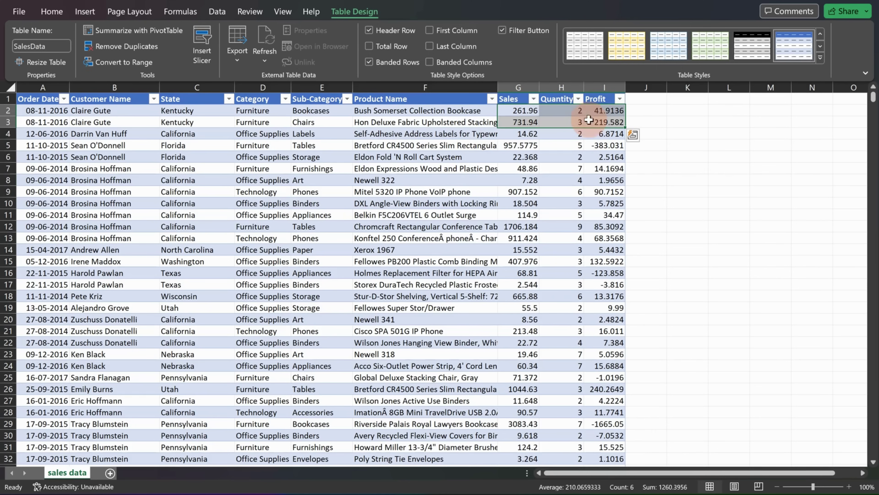
left_click(52, 11)
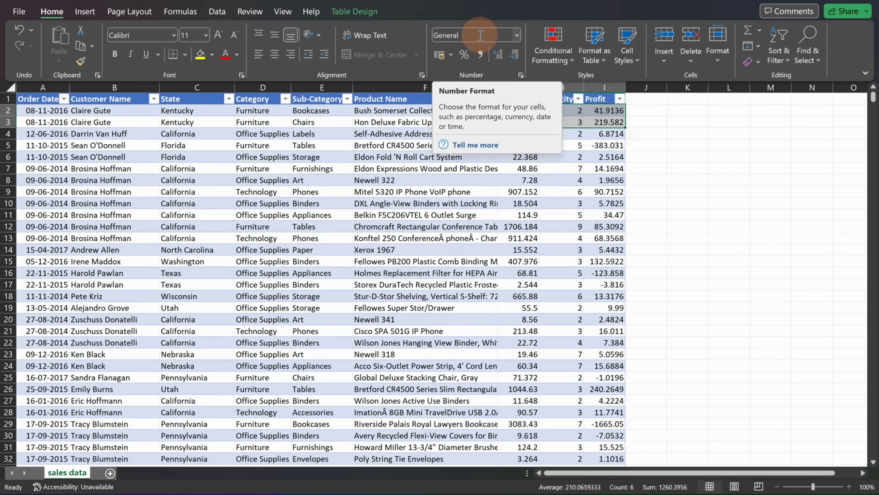
left_click(588, 158)
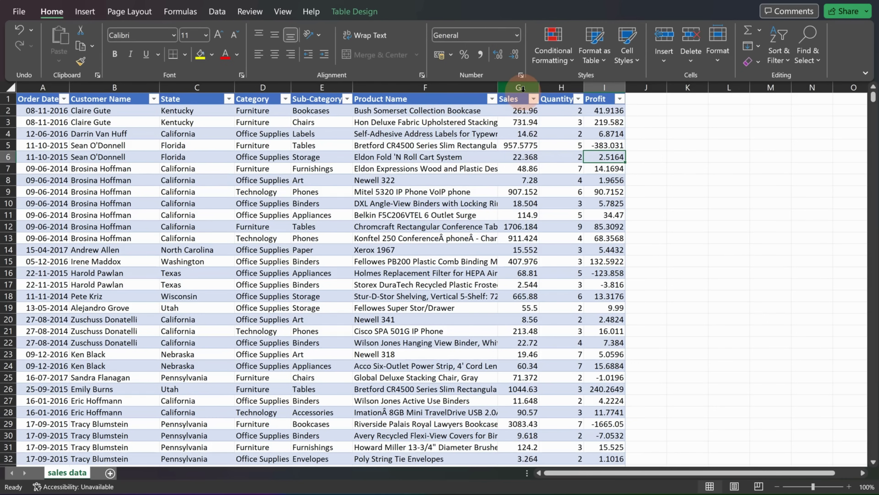
left_click_drag(521, 88, 604, 87)
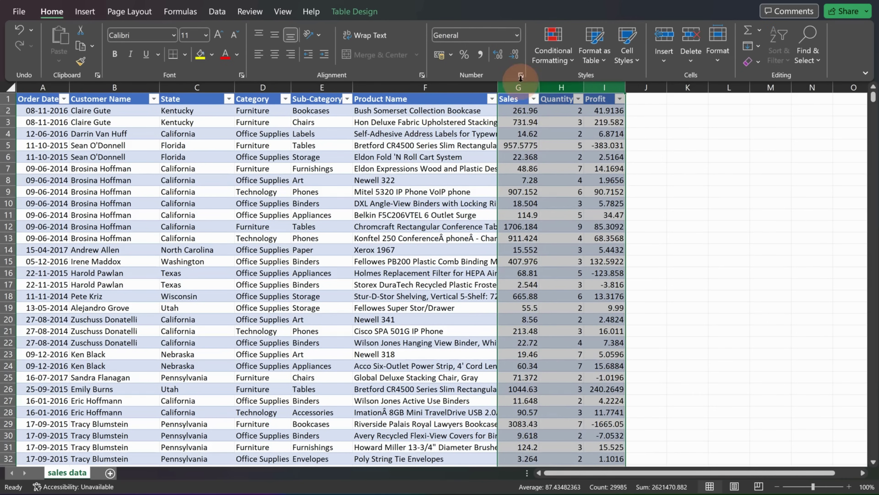
left_click(517, 36)
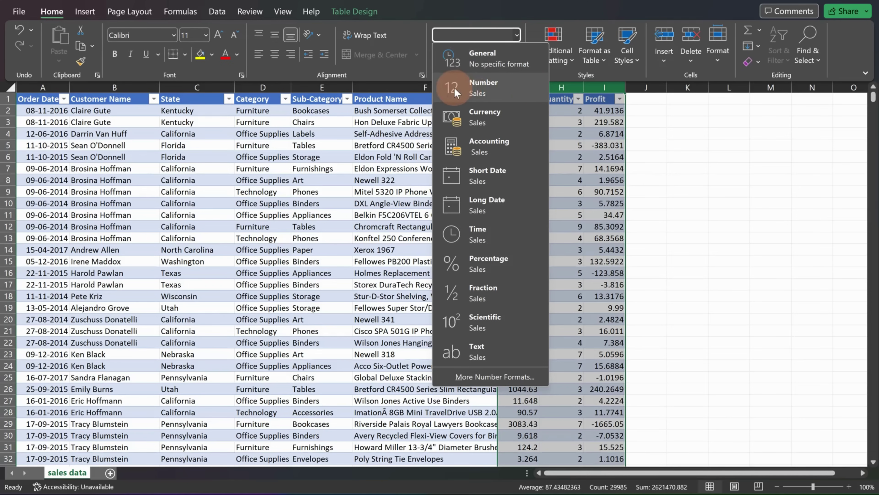
left_click(479, 86)
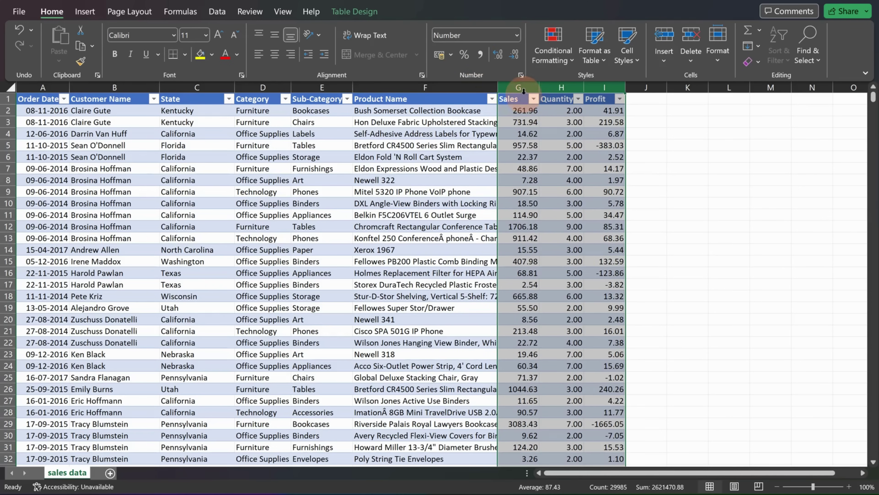
Step: Reduce the Quantity column to zero decimal places so it holds whole numbers
left_click(579, 249)
left_click(571, 86)
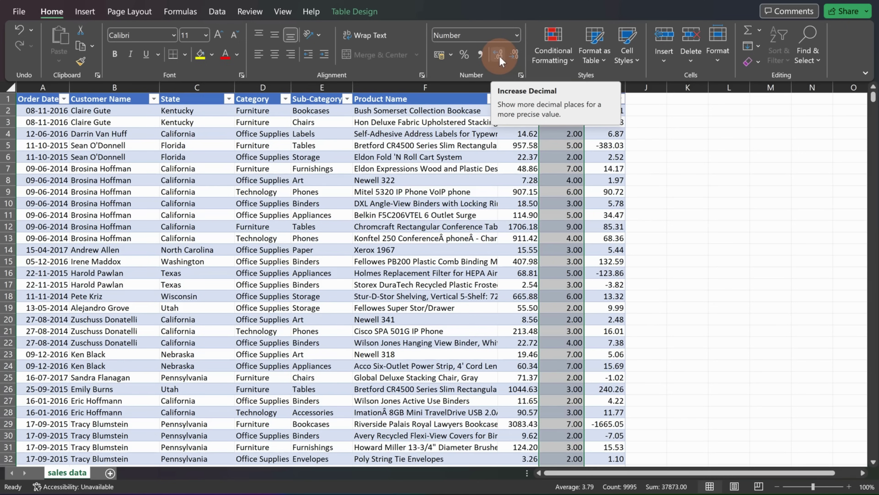
left_click(515, 55)
left_click(515, 55)
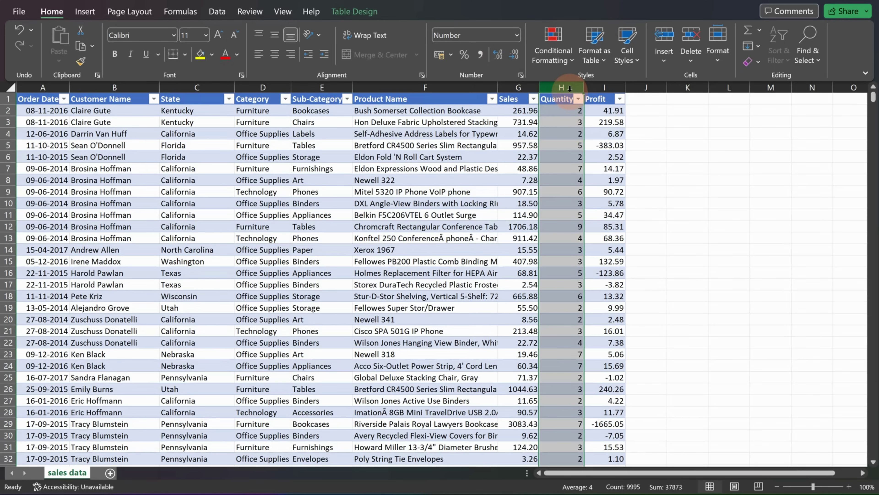
left_click(527, 111)
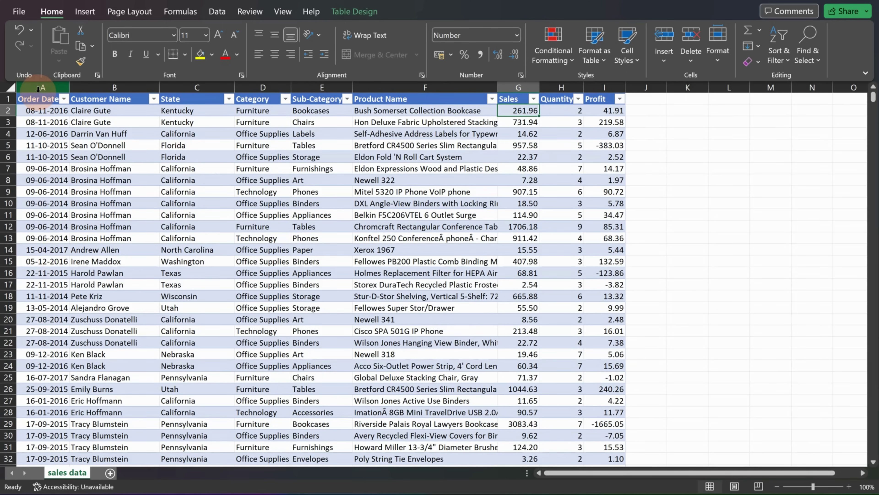
Step: Sort the table by the Order Date column from oldest to newest
left_click(45, 113)
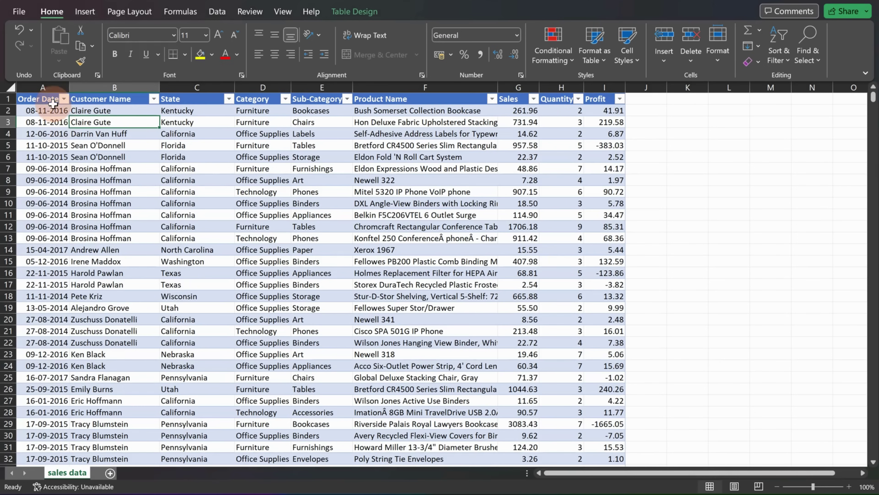
left_click(51, 88)
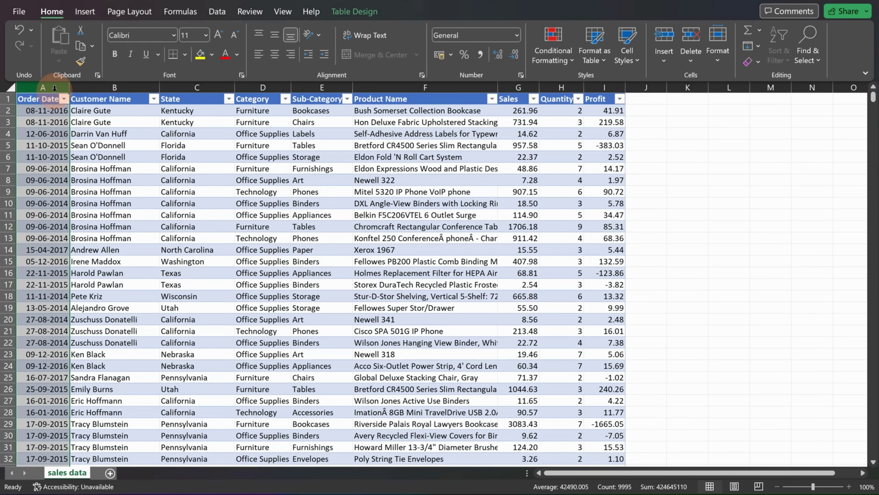
left_click(52, 121)
left_click(45, 111)
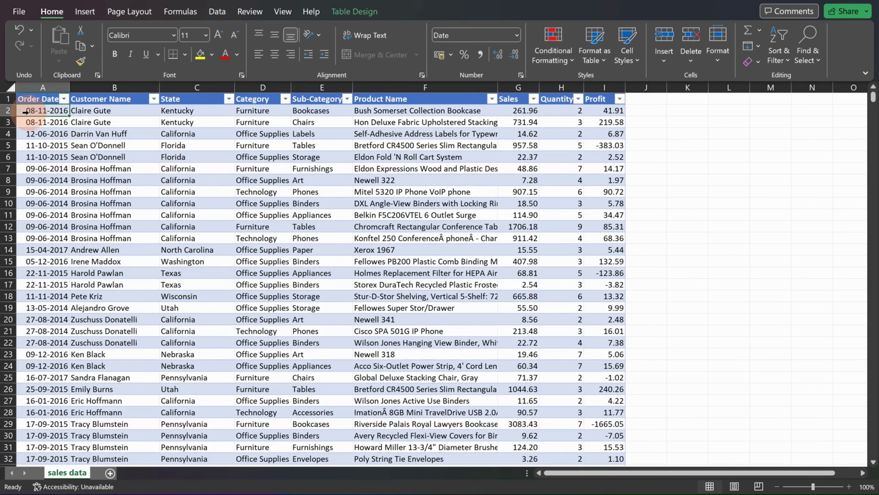
key("ctrl+shift+Down")
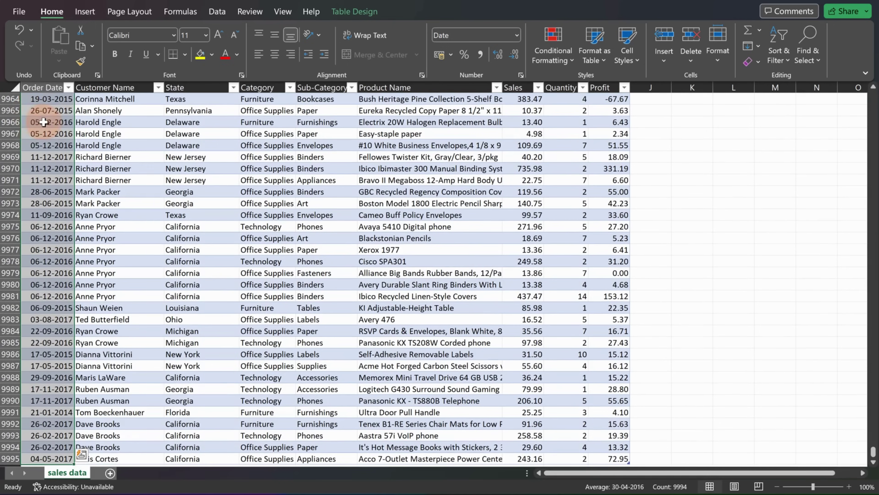
right_click(39, 147)
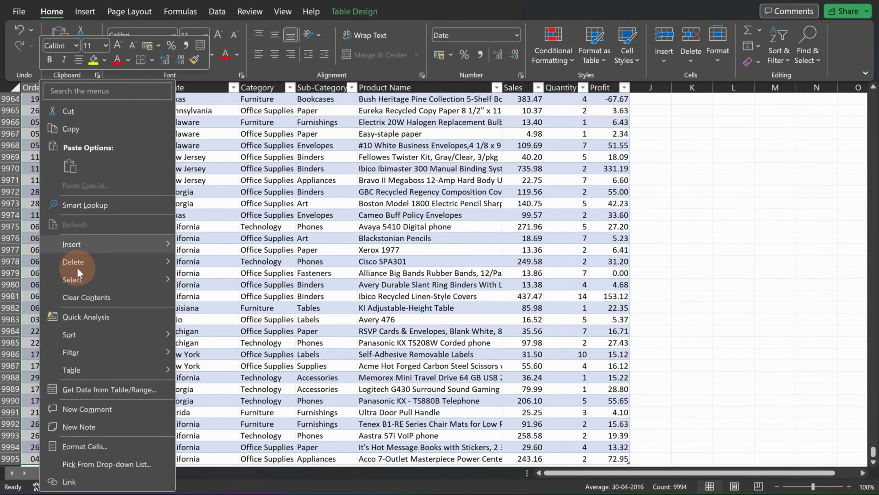
mouse_move(94, 333)
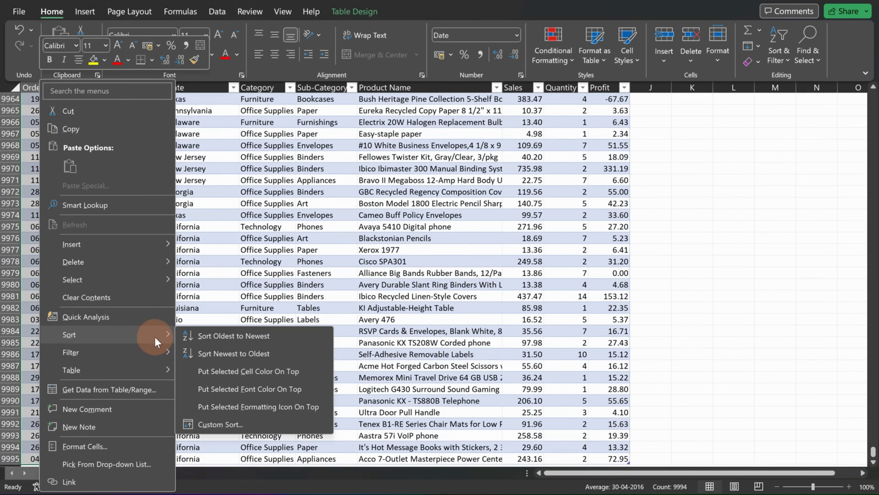
left_click(228, 335)
left_click(64, 111)
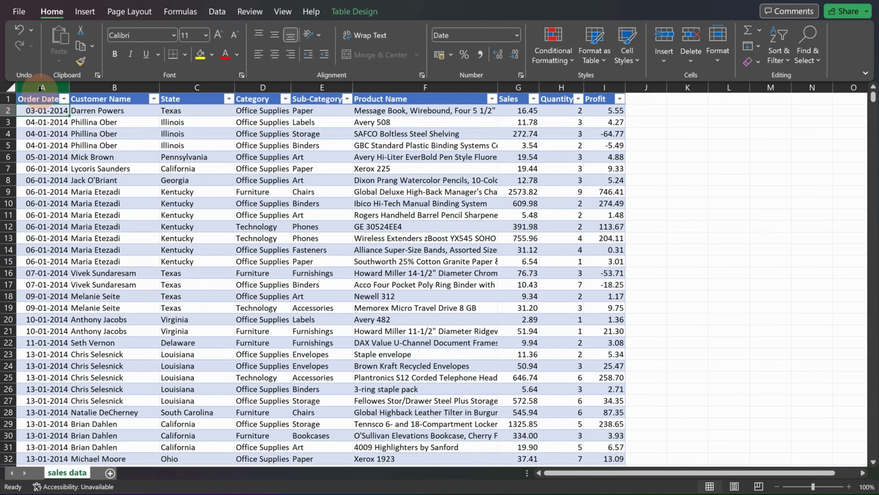
Step: Insert two empty table columns between Order Date and Customer Name
left_click(103, 85)
right_click(102, 87)
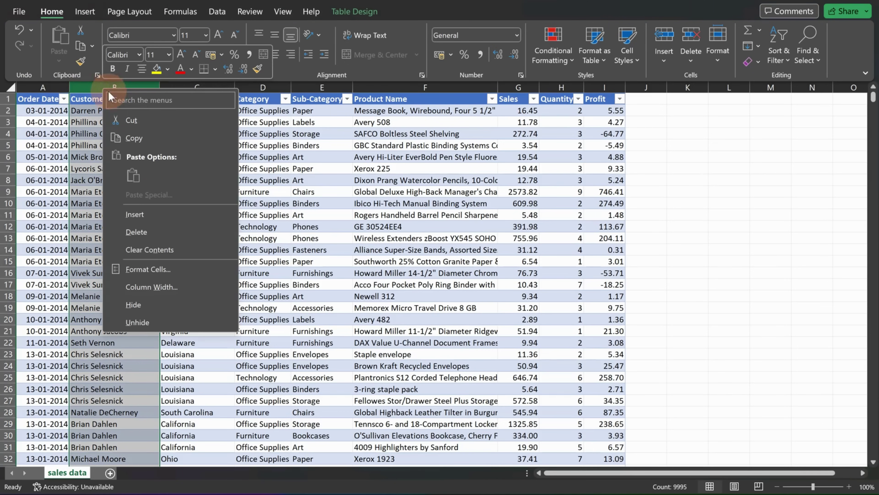
left_click(131, 219)
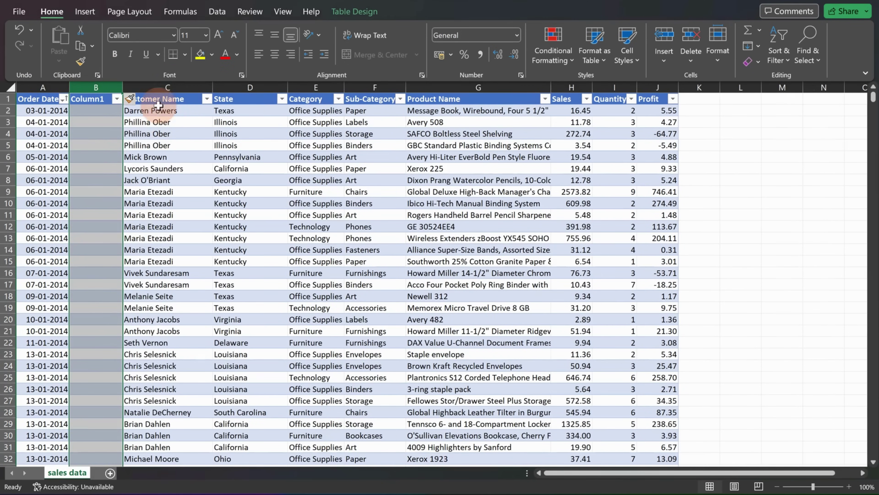
right_click(166, 86)
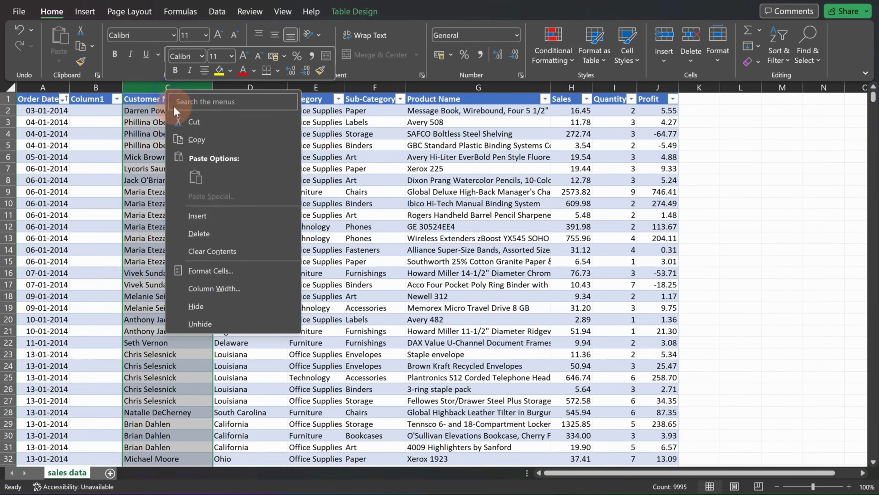
left_click(224, 164)
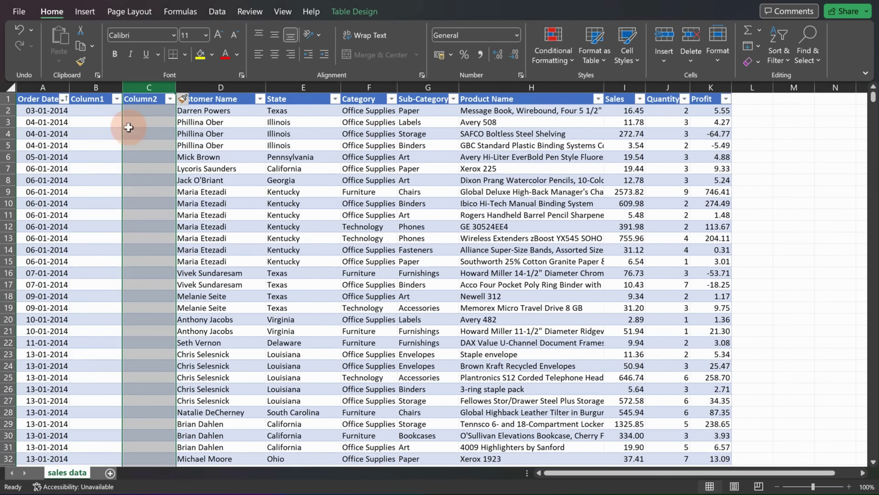
Step: Rename the two empty column headers beside Order Date to Year and Month
left_click(97, 98)
double_click(102, 99)
left_click_drag(102, 99, 76, 99)
type("C")
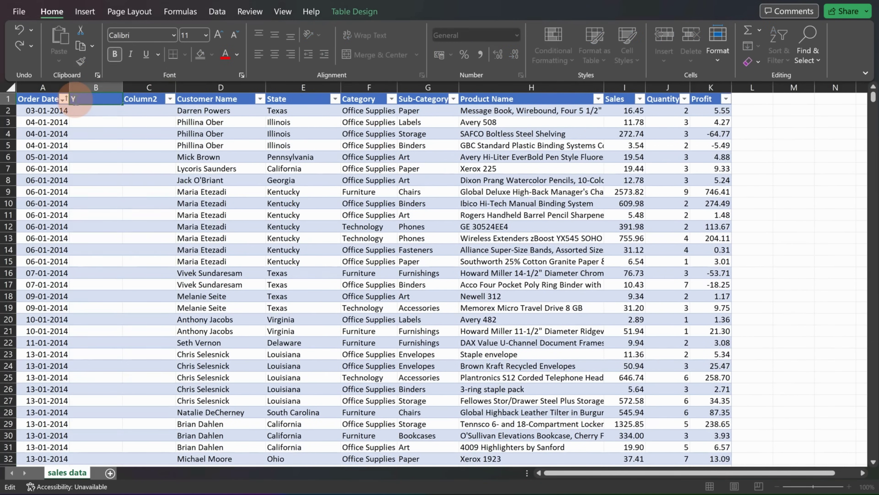
type("ear")
left_click(139, 100)
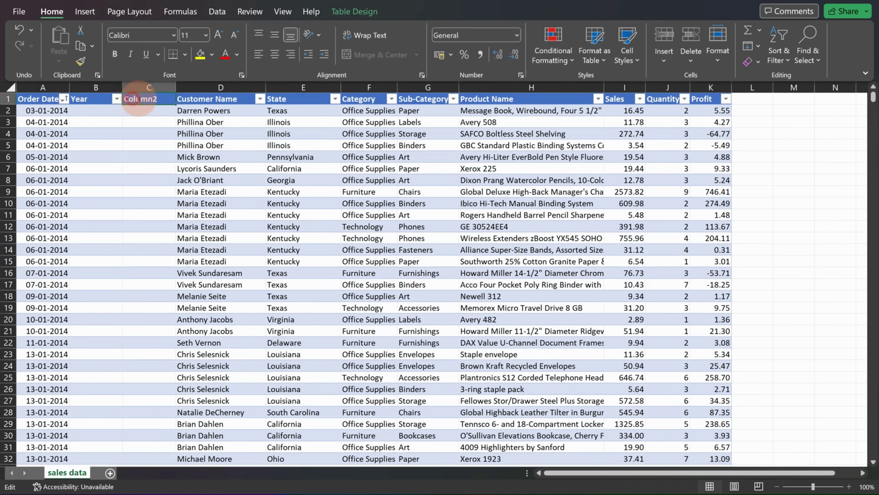
double_click(139, 99)
left_click_drag(158, 99, 119, 101)
type("Mont")
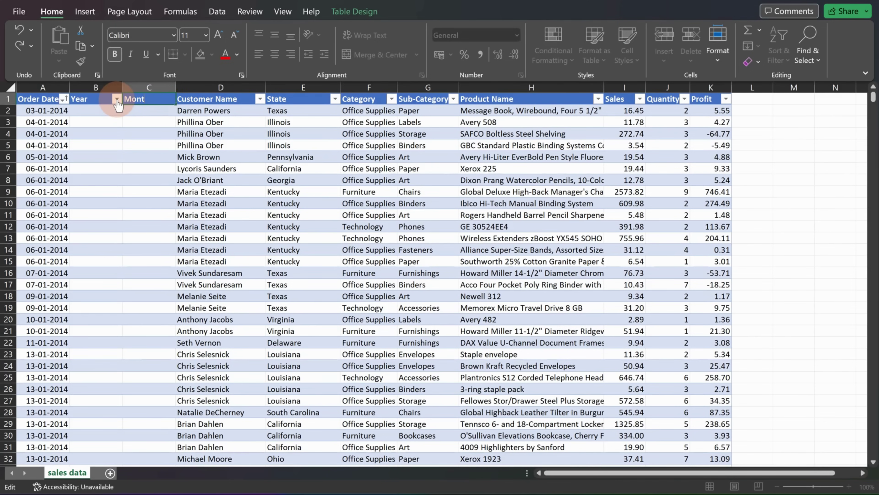
type("h")
Step: Fill the Year column with the order year using the formula =YEAR(A2)
left_click(89, 109)
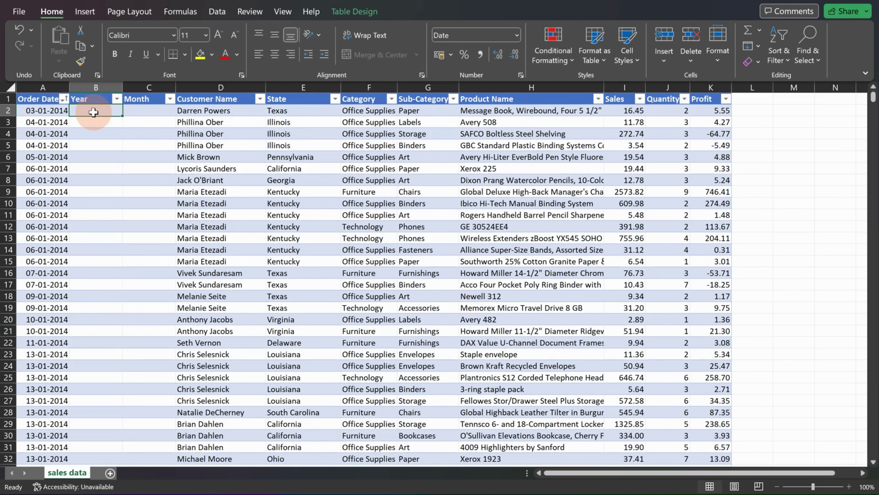
type("=YEAR")
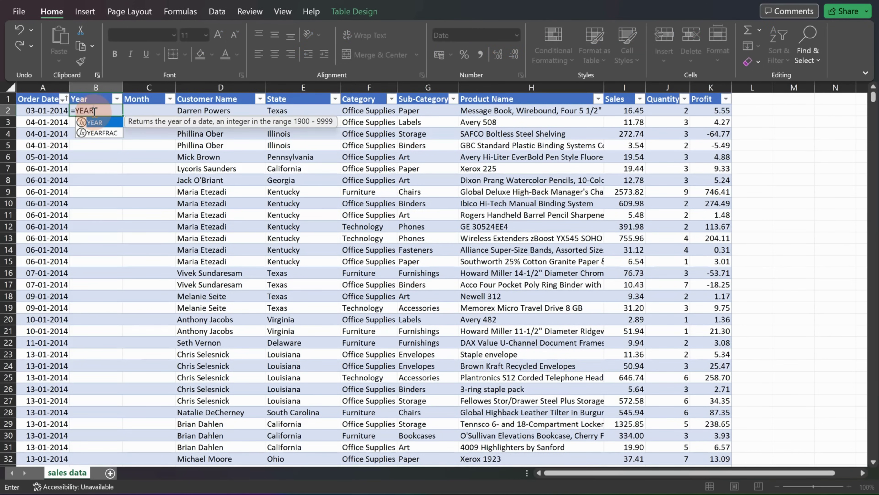
type("(")
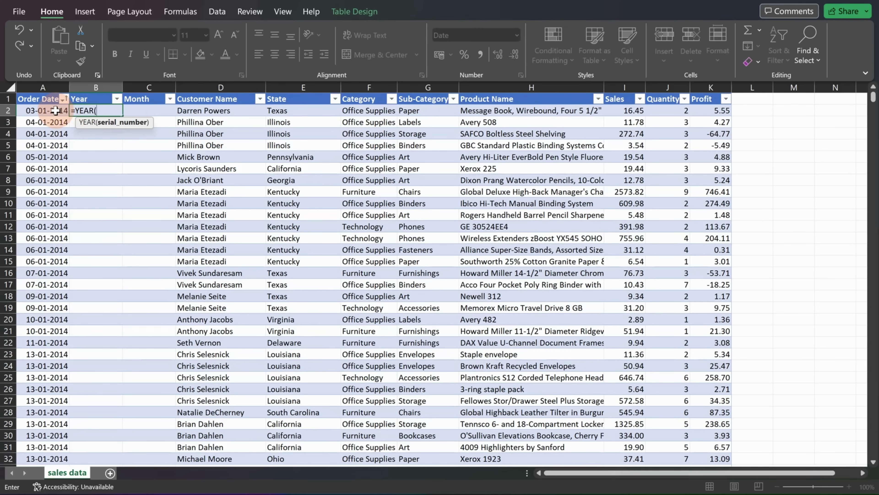
type("A2")
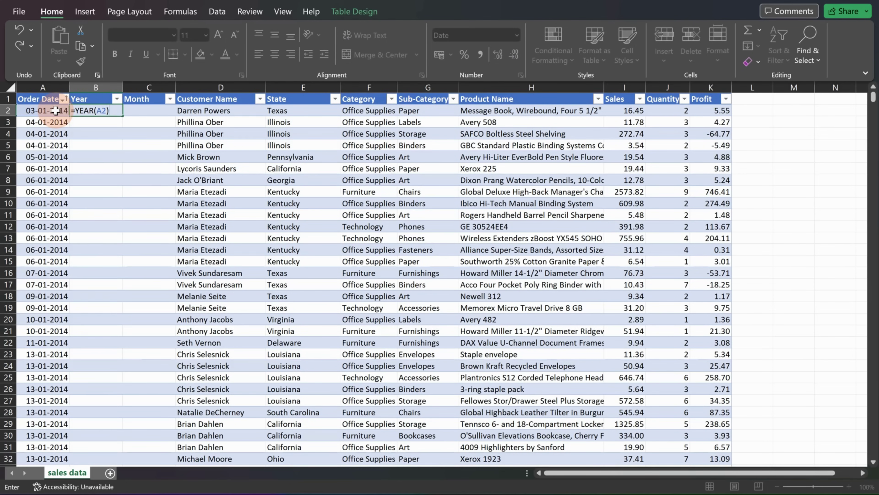
key("Return")
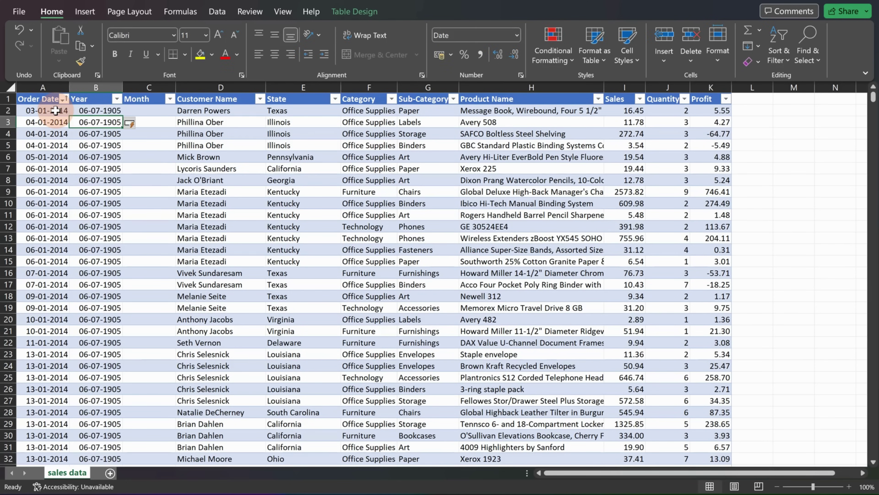
left_click(104, 111)
left_click(100, 134)
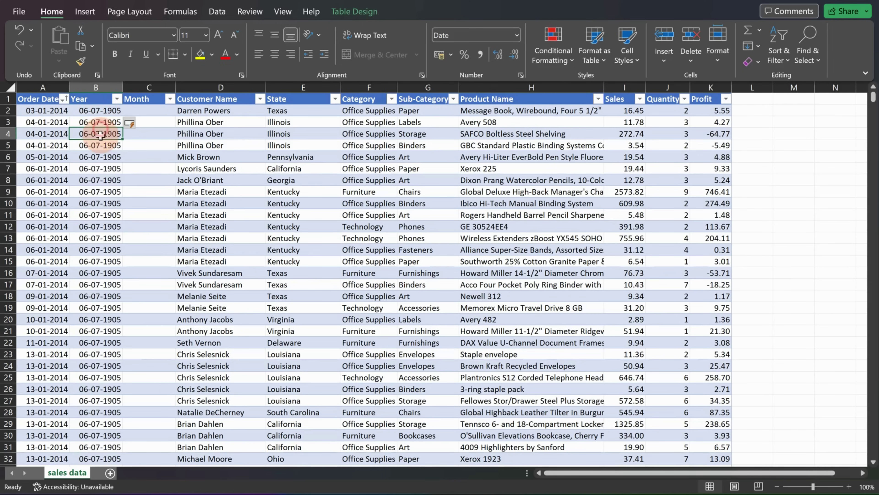
left_click(98, 111)
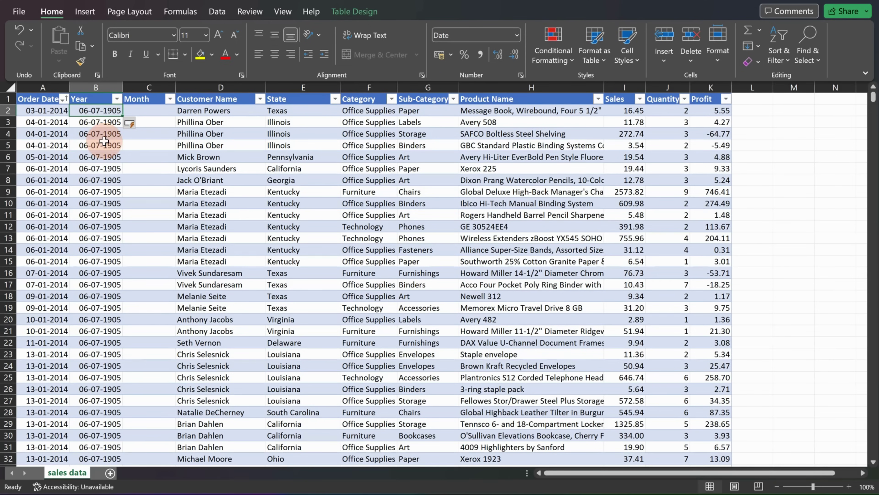
Step: Format the whole Year column as Number with zero decimal places
left_click(97, 87)
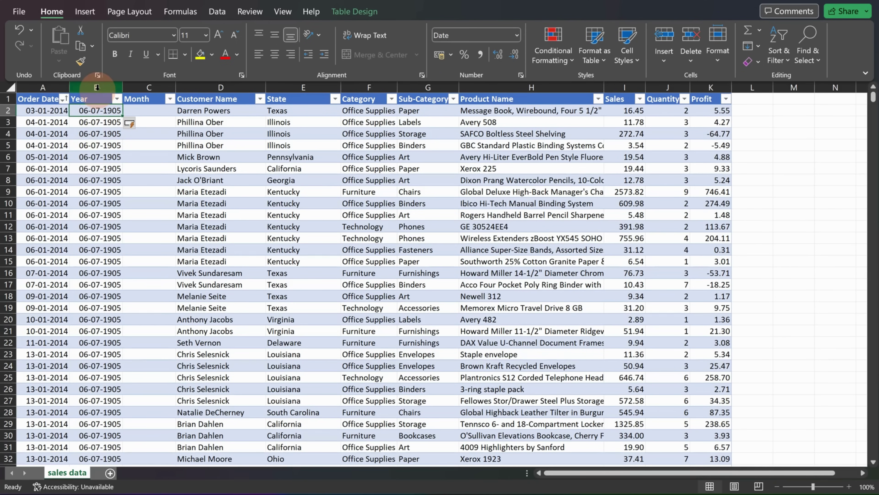
left_click(97, 87)
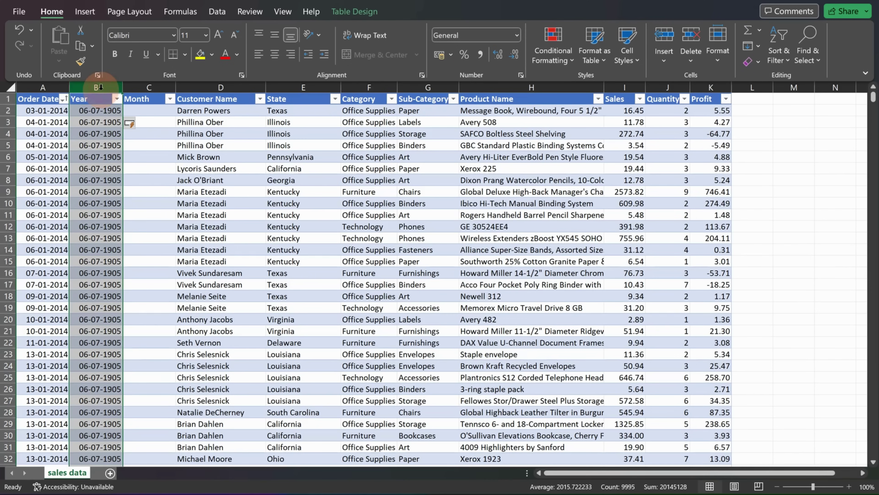
left_click(517, 36)
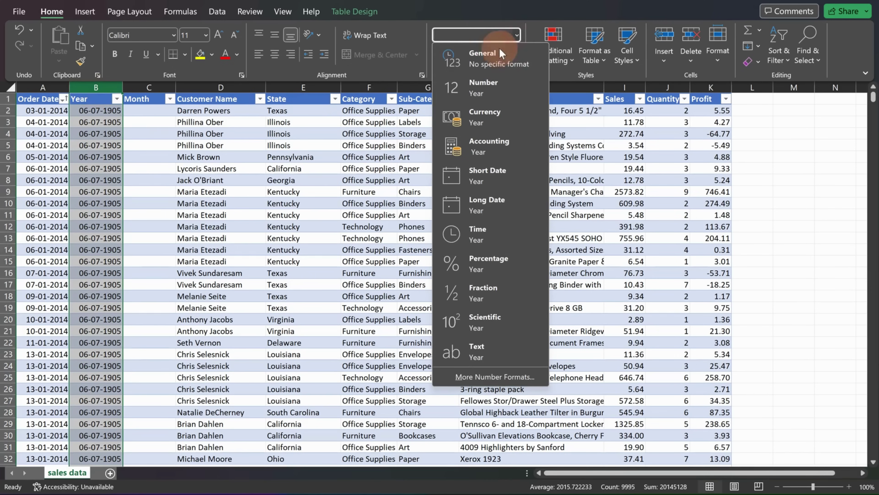
left_click(495, 90)
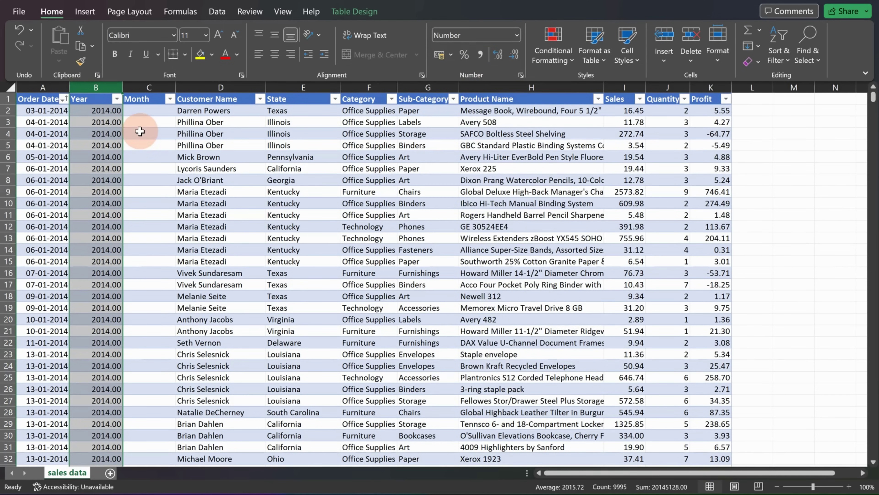
scroll(79, 257, "down", 19)
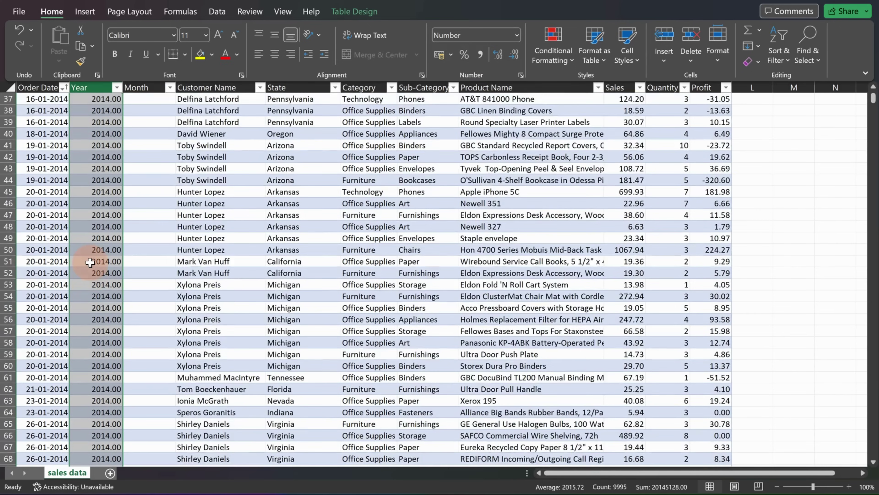
scroll(90, 263, "down", 20)
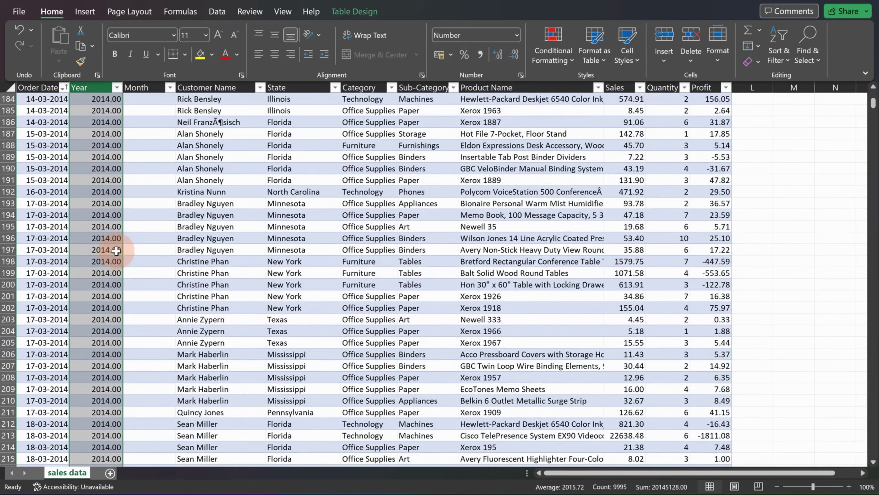
left_click_drag(873, 103, 849, 197)
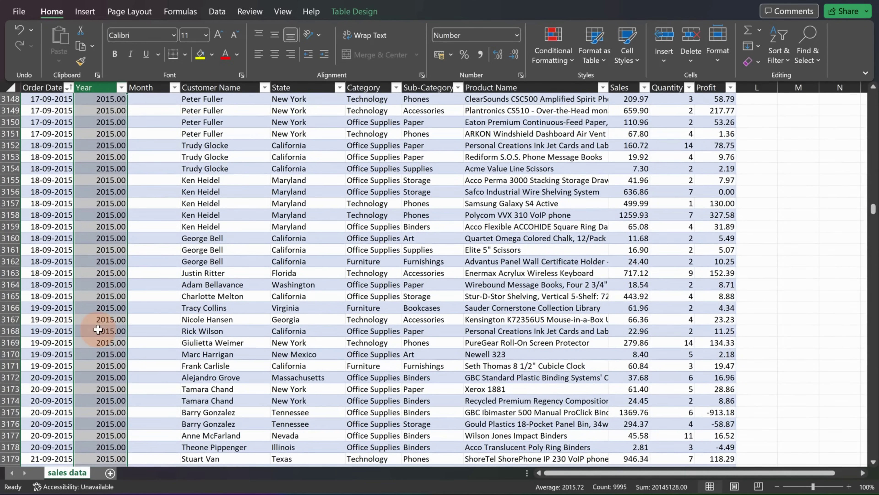
left_click_drag(873, 208, 873, 97)
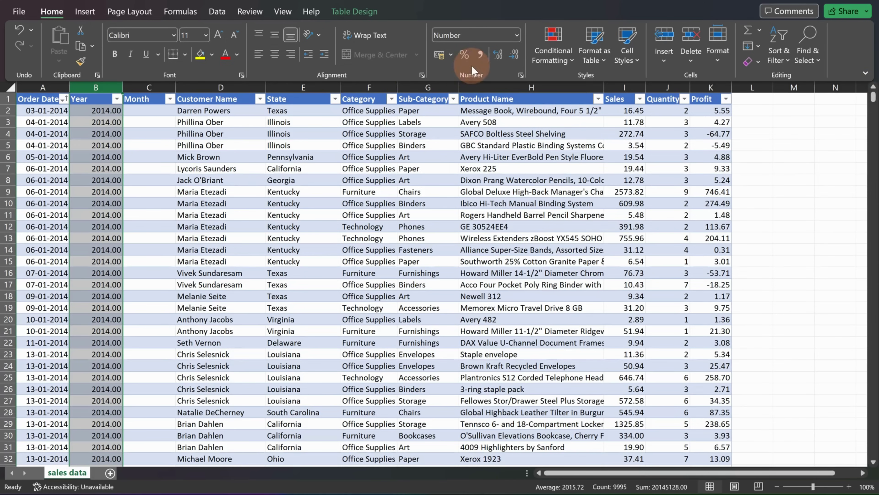
left_click(520, 55)
left_click(519, 55)
Step: Fill the Month column with the order month using the formula =MONTH(A2)
left_click(143, 93)
left_click(149, 110)
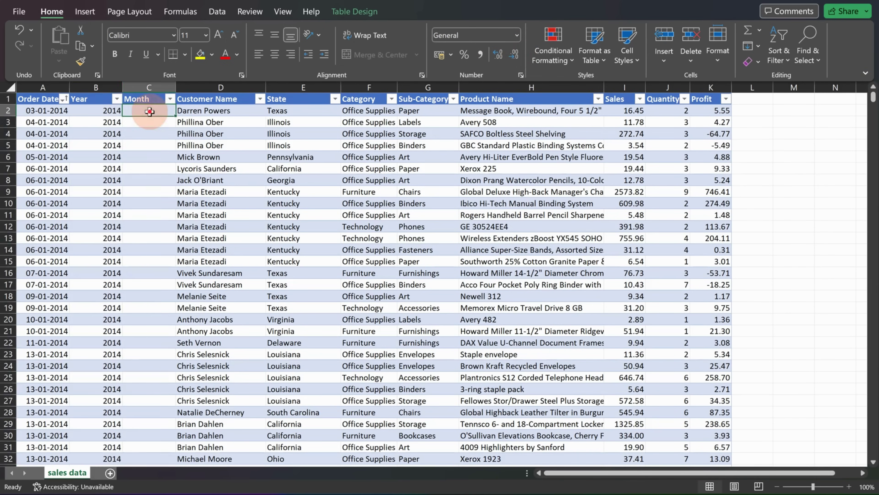
type("=MONTH(")
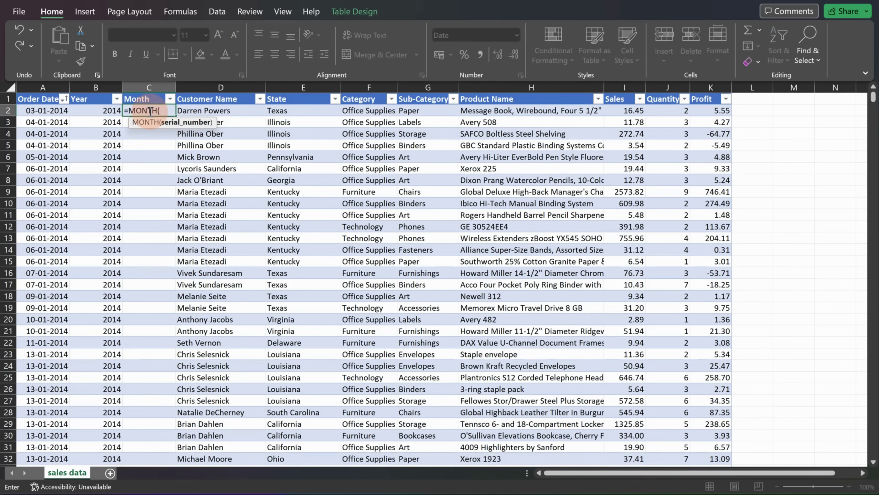
type("A2")
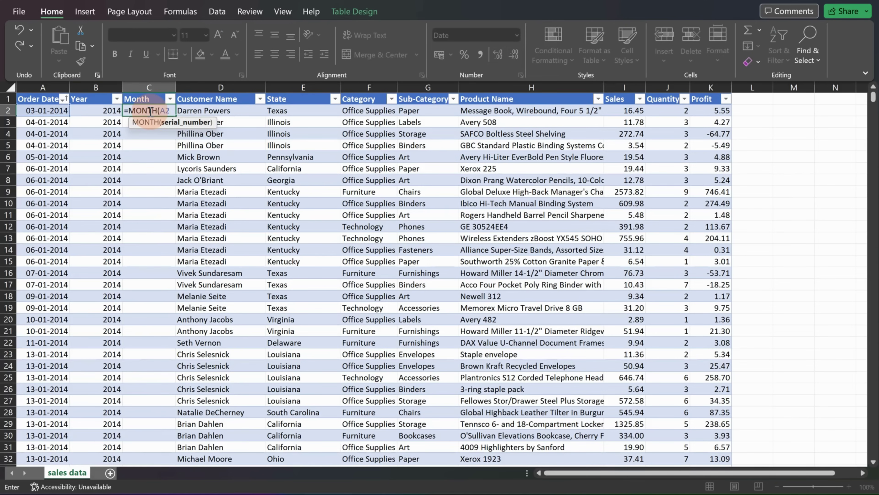
key("Return")
Step: Format the whole Month column as Number with zero decimal places
left_click(136, 87)
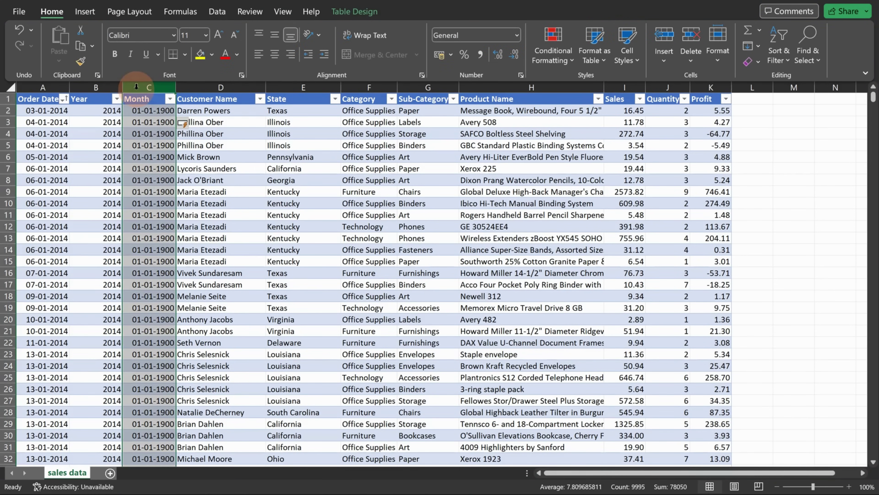
left_click(518, 34)
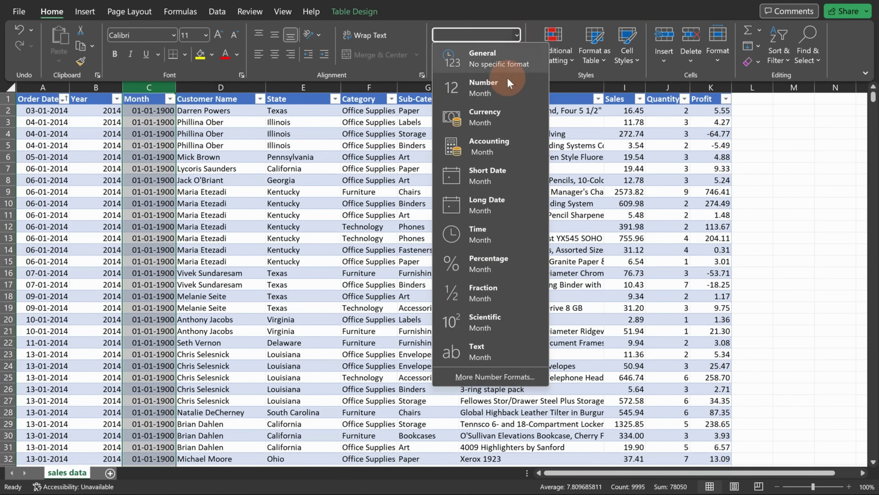
left_click(502, 86)
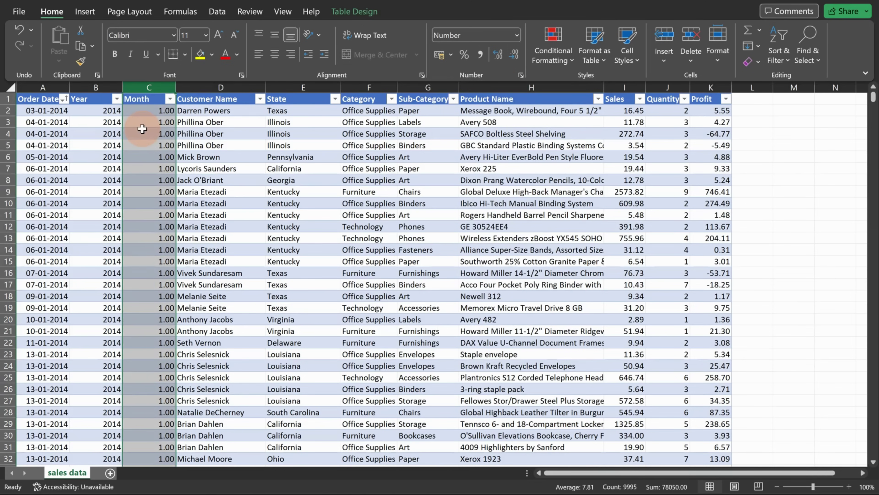
left_click(515, 55)
left_click(515, 54)
Step: Compare the Month values with their order dates in rows further down the table
scroll(370, 279, "down", 2)
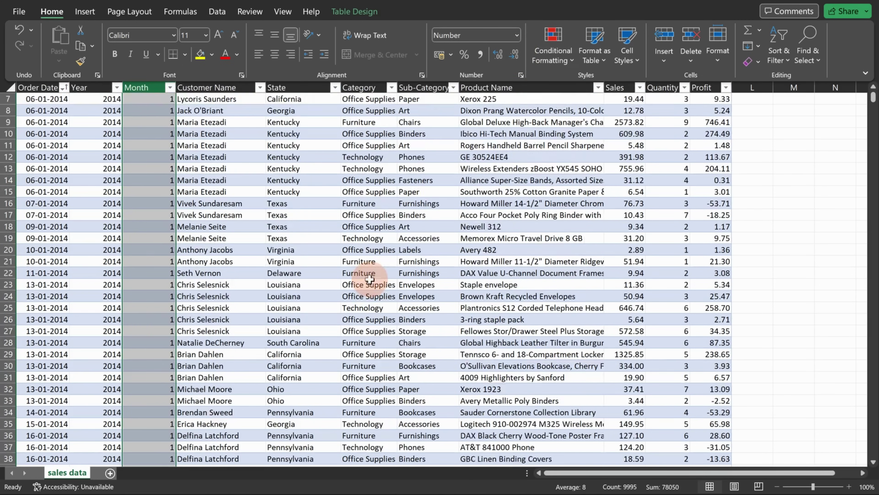
scroll(370, 280, "down", 3)
left_click_drag(871, 98, 864, 286)
left_click(49, 295)
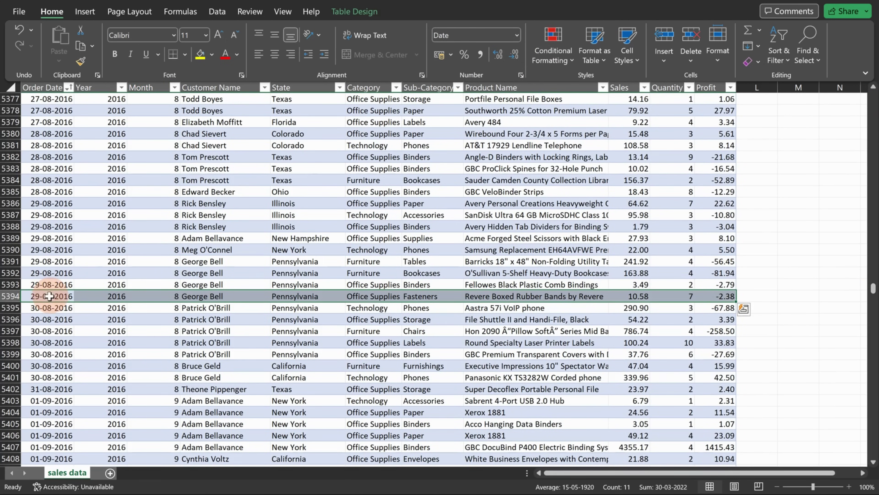
left_click(173, 296)
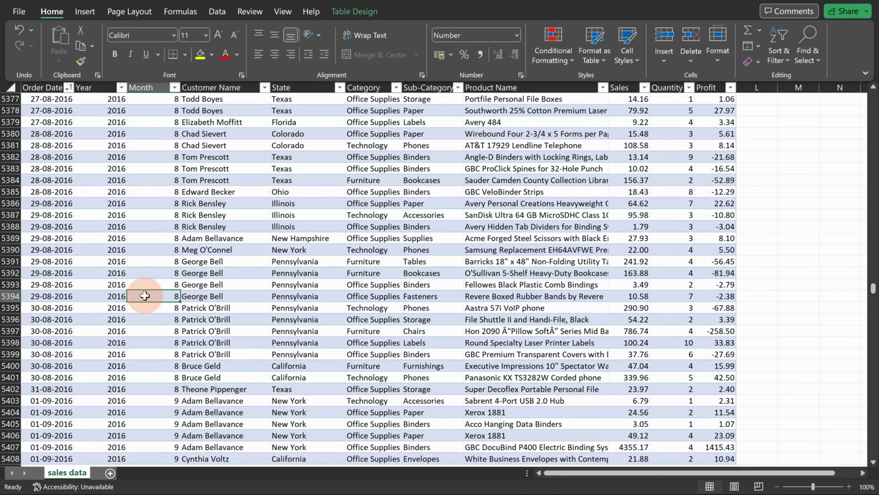
scroll(64, 391, "down", 6)
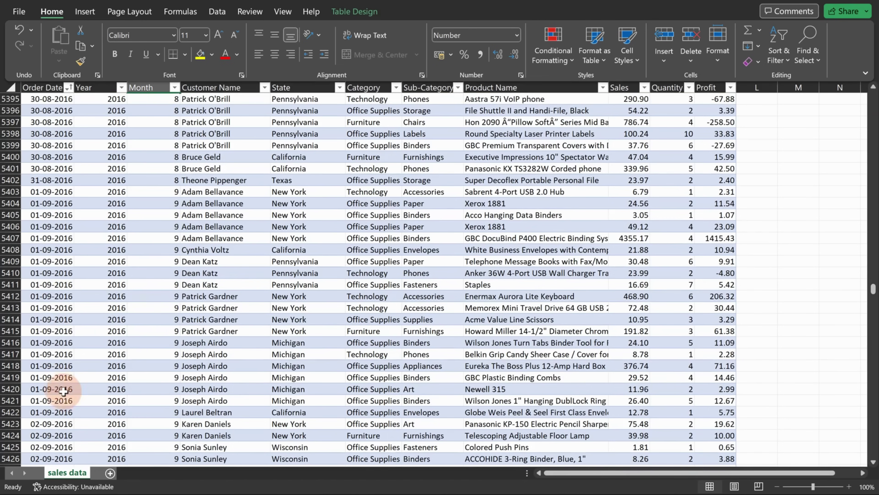
left_click(49, 436)
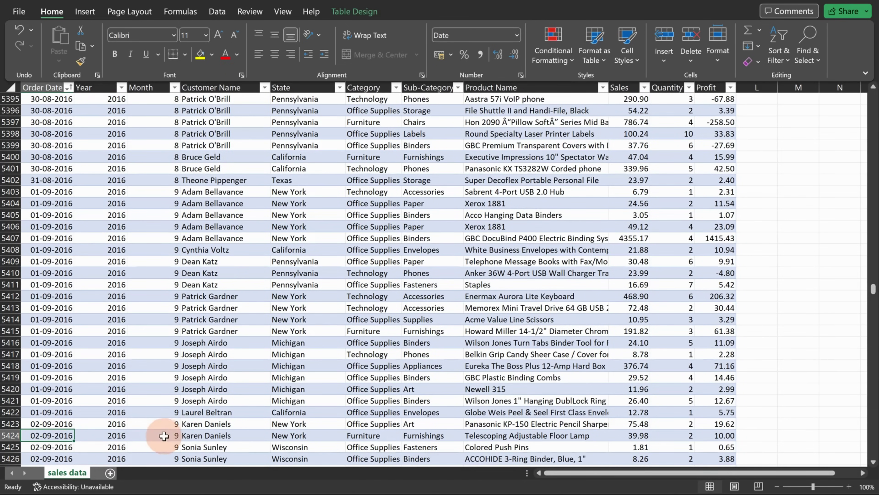
left_click(151, 433)
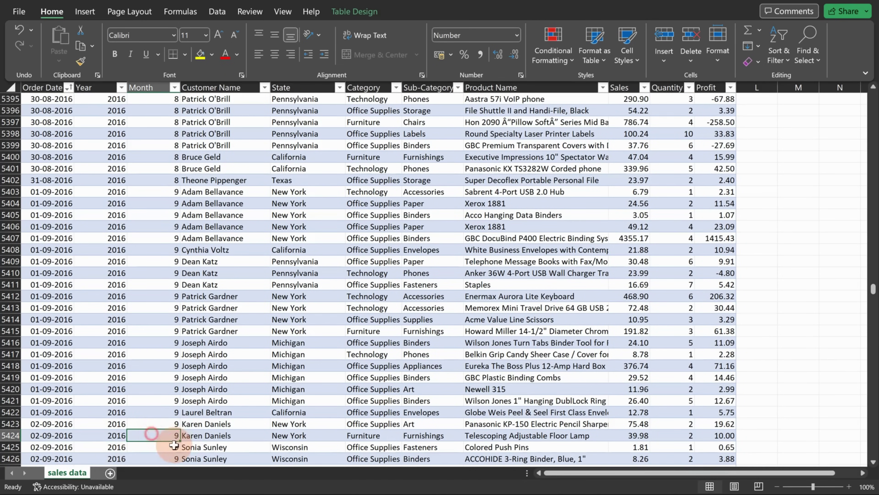
scroll(485, 312, "up", 5)
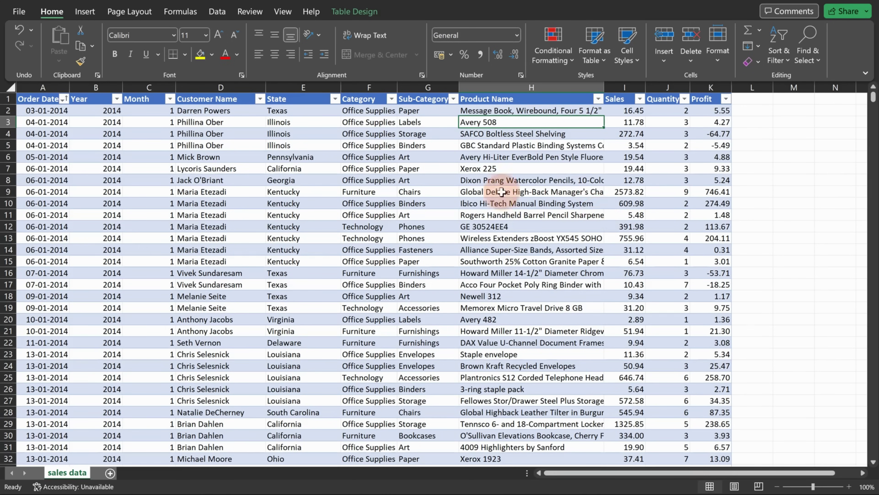
Step: Remove duplicate rows from the sales table, comparing all columns from Order Date to Profit with headers included
left_click(217, 14)
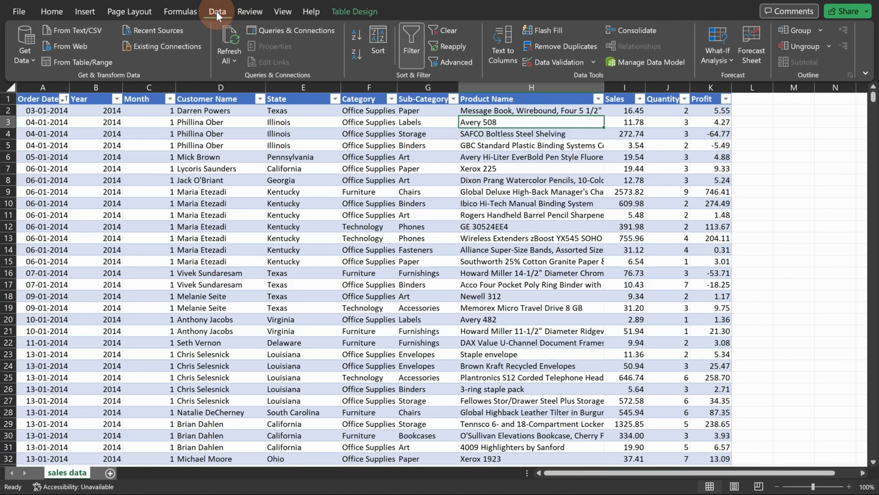
left_click(537, 47)
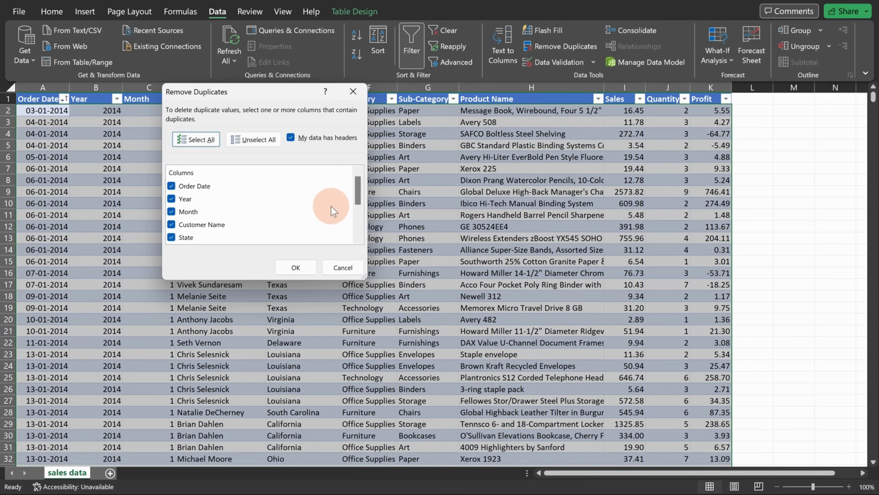
scroll(331, 207, "down", 2)
scroll(304, 211, "up", 3)
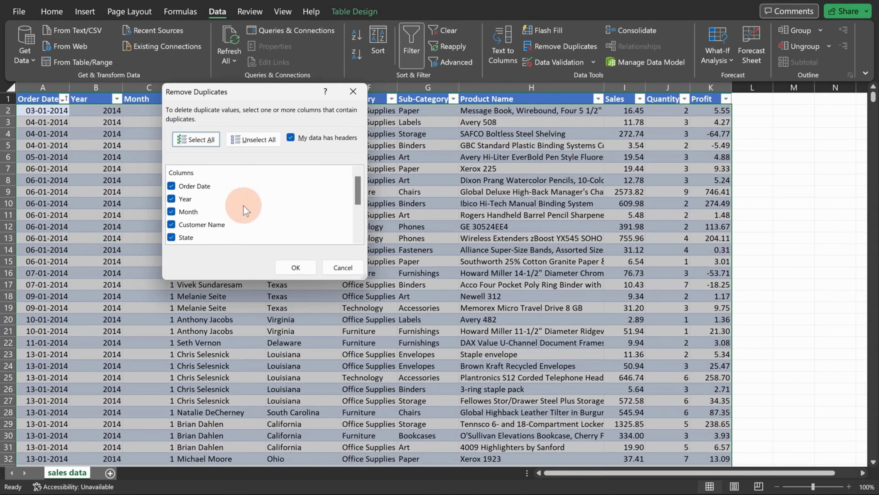
scroll(251, 210, "down", 3)
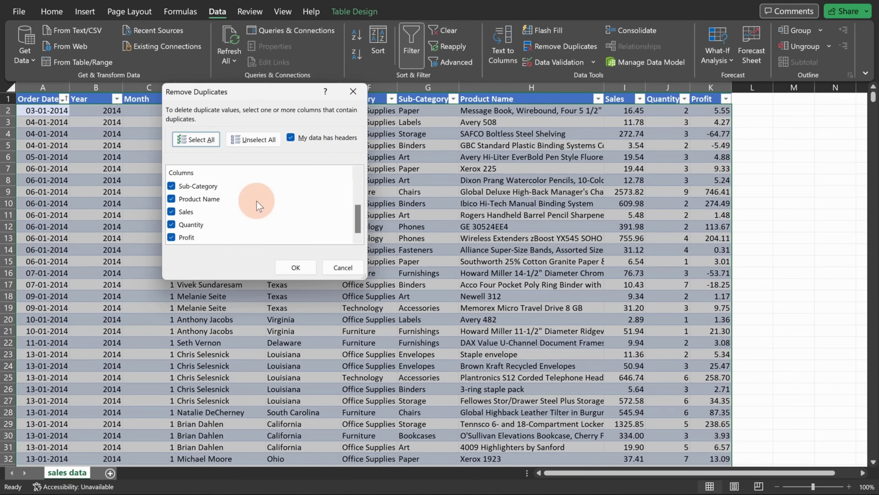
scroll(257, 208, "up", 3)
scroll(253, 204, "down", 4)
left_click(296, 267)
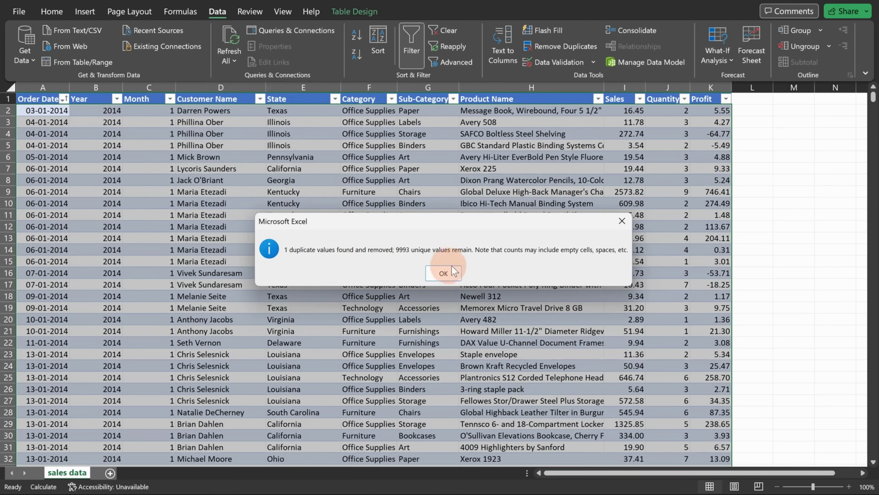
left_click(444, 273)
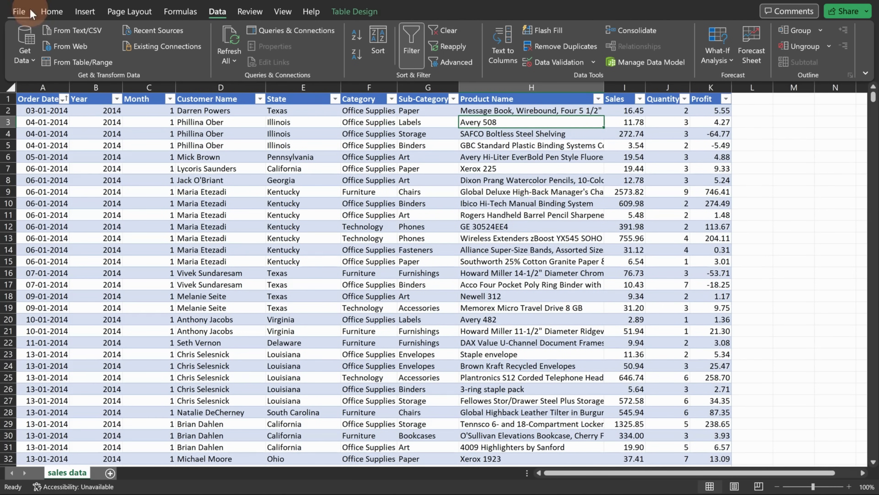
Step: Check the sales data for empty cells by selecting all blanks with Go To Special
left_click(51, 12)
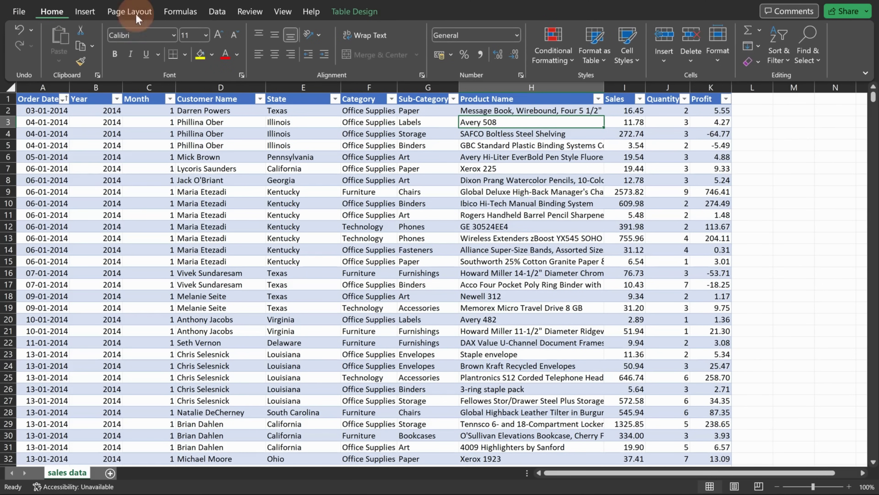
left_click(801, 56)
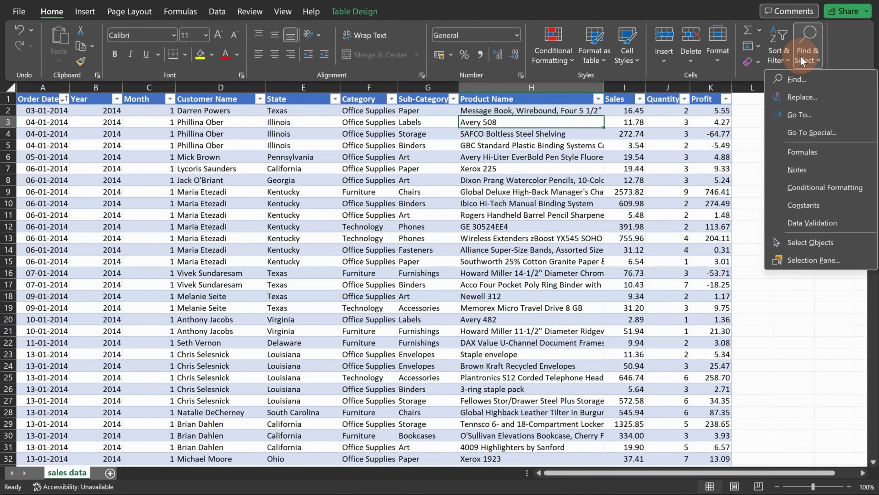
left_click(815, 132)
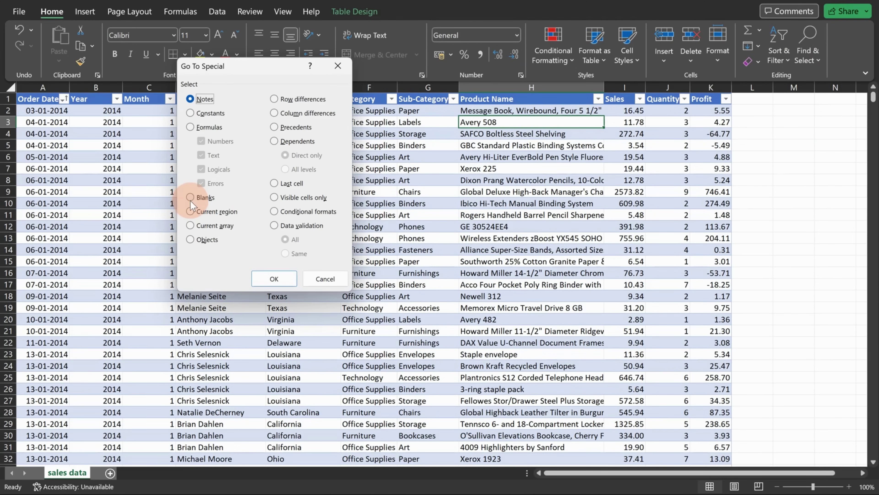
left_click(190, 197)
left_click(273, 277)
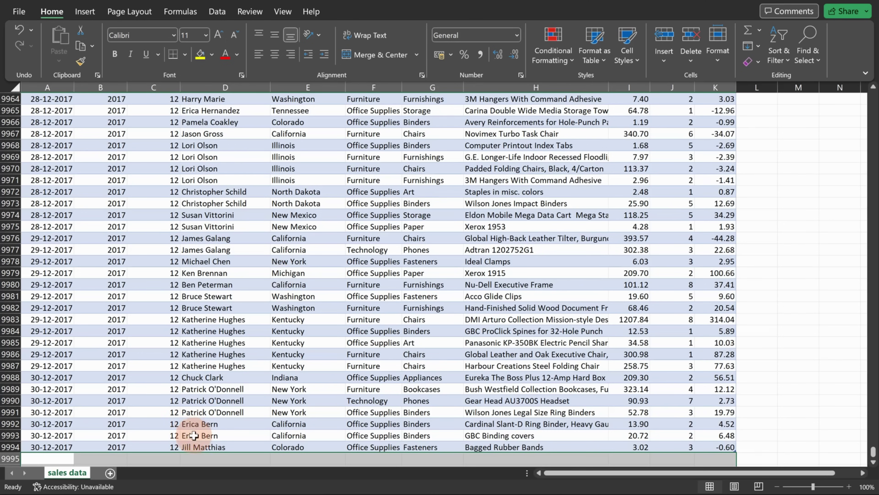
scroll(124, 422, "down", 1)
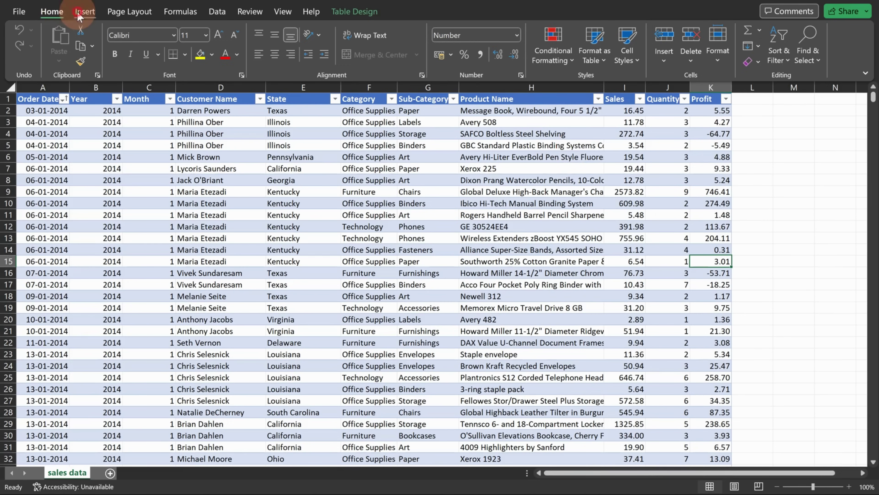
Step: Create a PivotTable from the SalesData table on a new worksheet
left_click(84, 12)
left_click(29, 53)
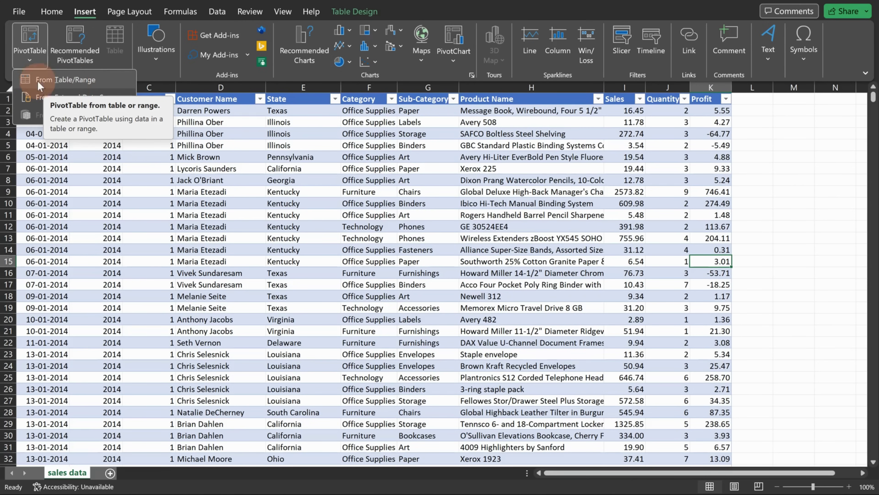
left_click(81, 79)
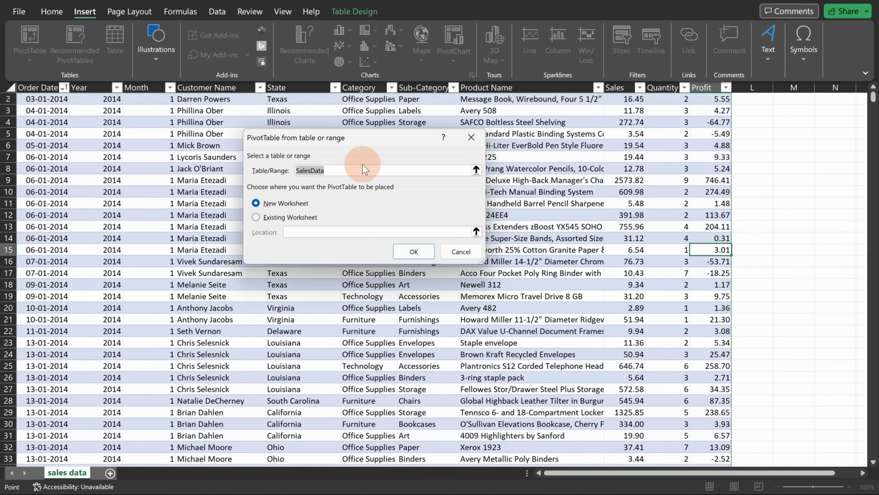
left_click_drag(345, 172, 294, 170)
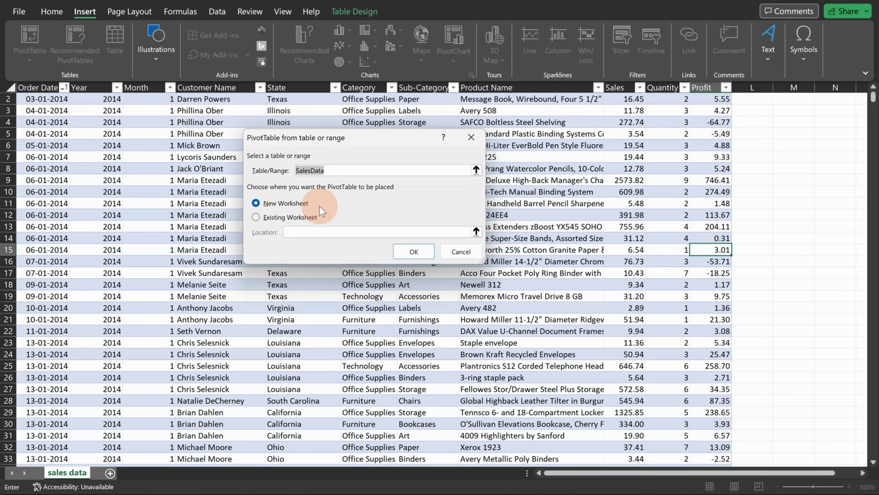
left_click(415, 252)
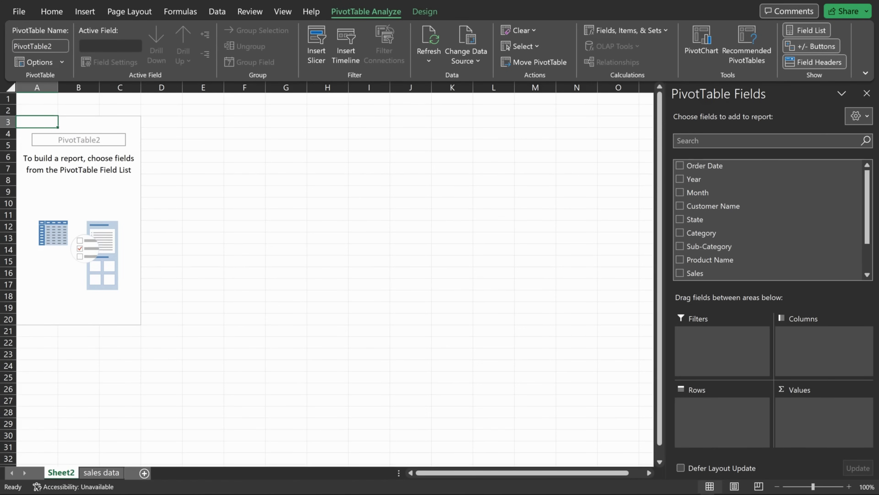
Step: Set up the PivotTable with Sub-Category as rows and the sum of Sales as values
left_click(561, 442)
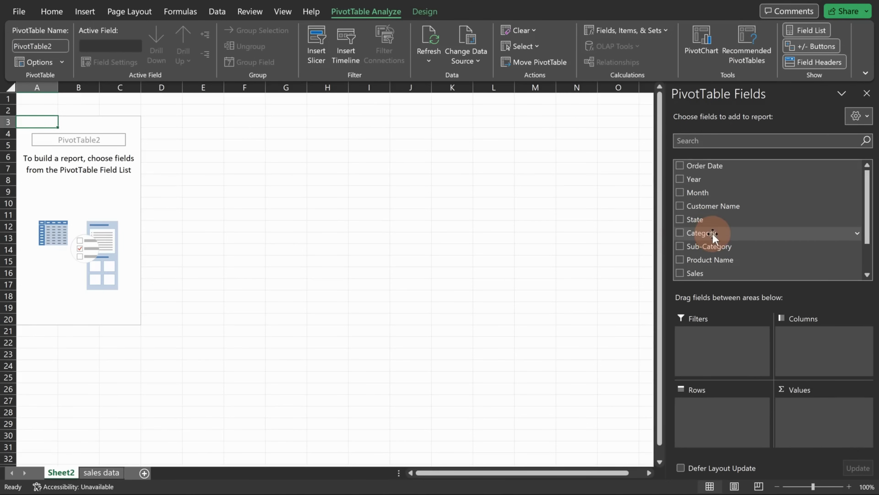
scroll(721, 235, "down", 1)
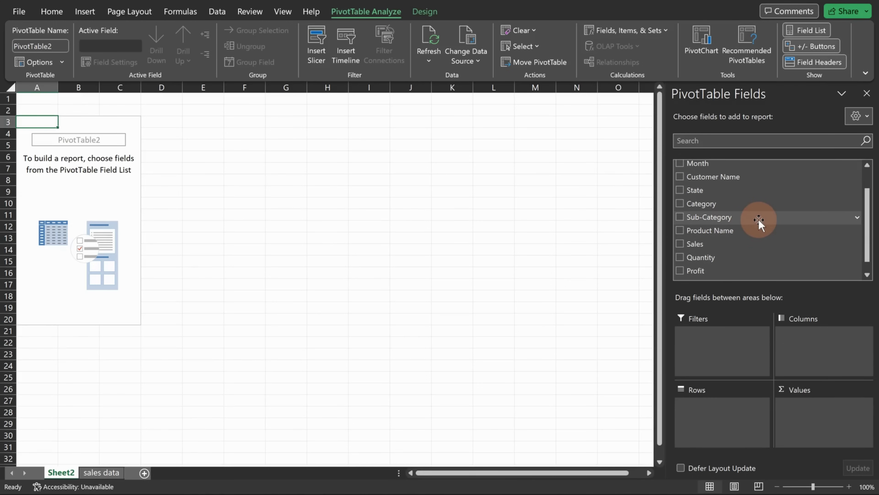
left_click_drag(759, 220, 736, 407)
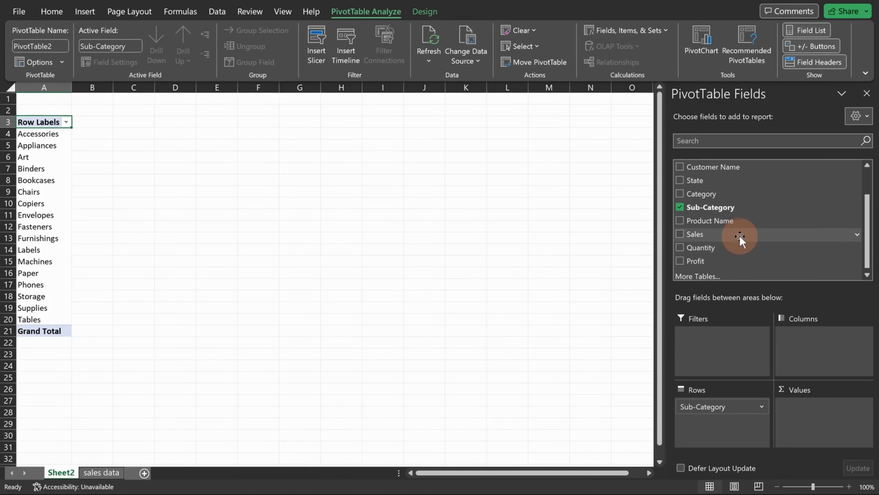
left_click_drag(740, 236, 811, 409)
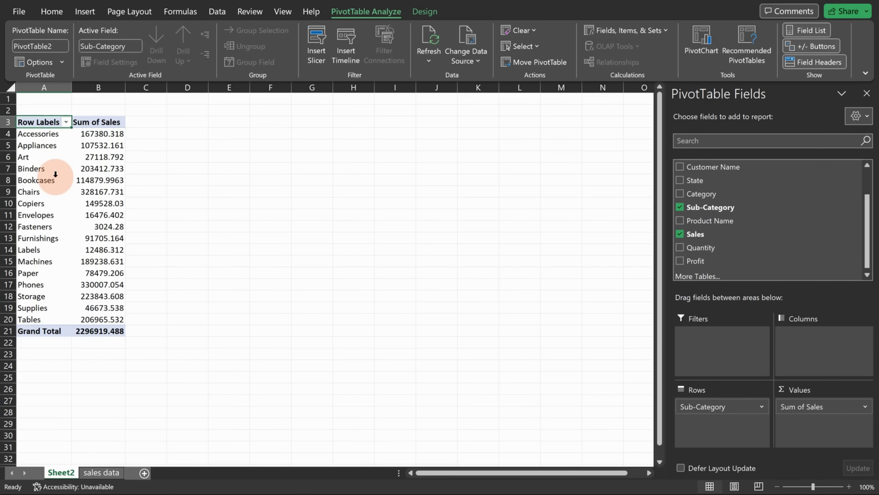
Step: Sort the PivotTable's sub-categories by Sum of Sales from largest to smallest
left_click(103, 133)
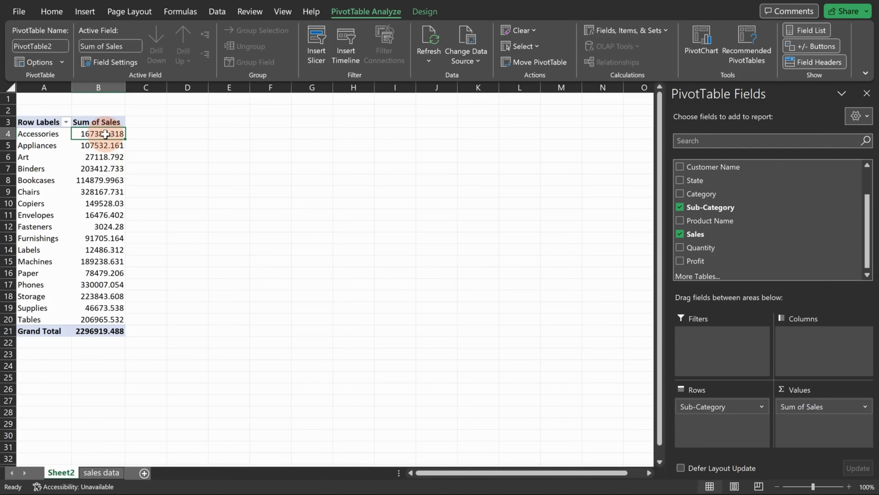
left_click_drag(106, 134, 82, 319)
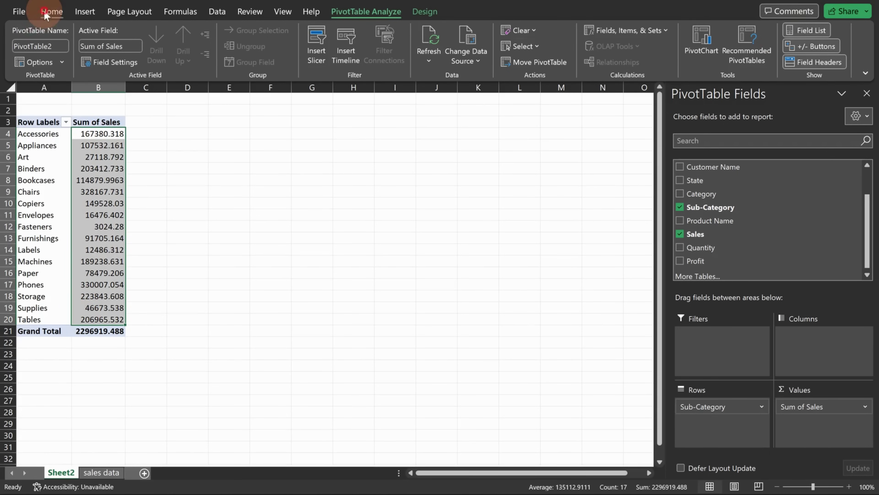
left_click(51, 12)
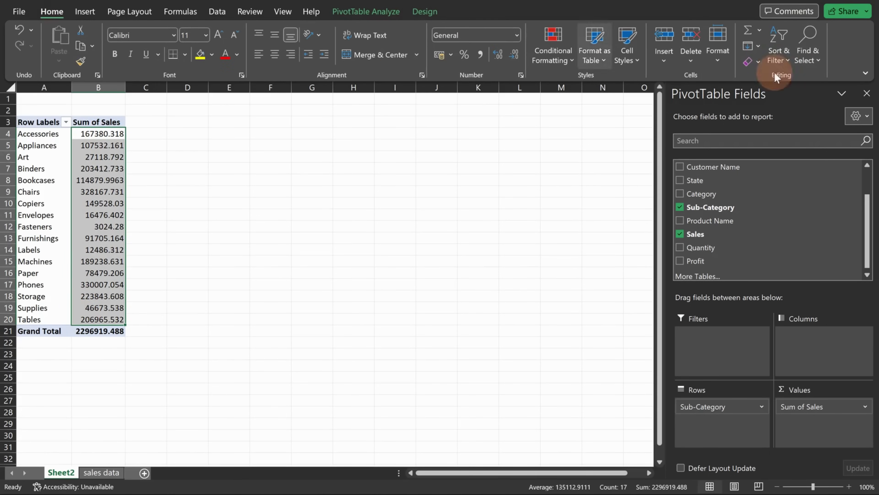
left_click(784, 61)
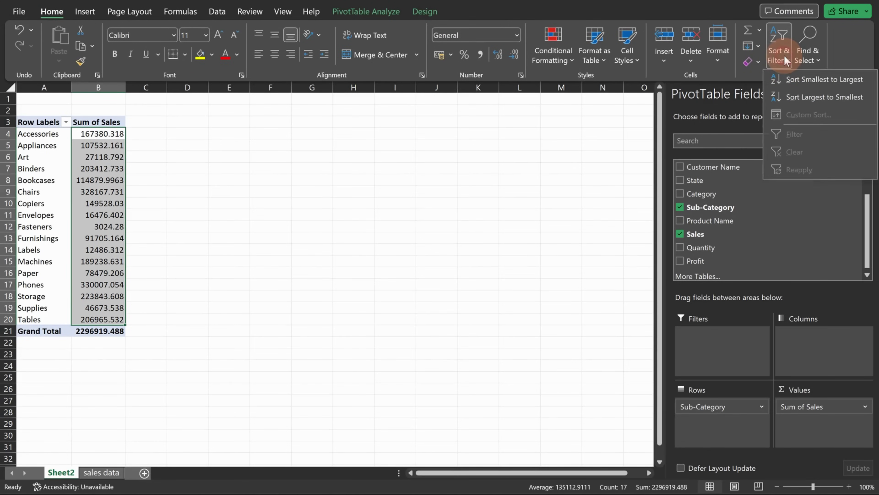
left_click(805, 98)
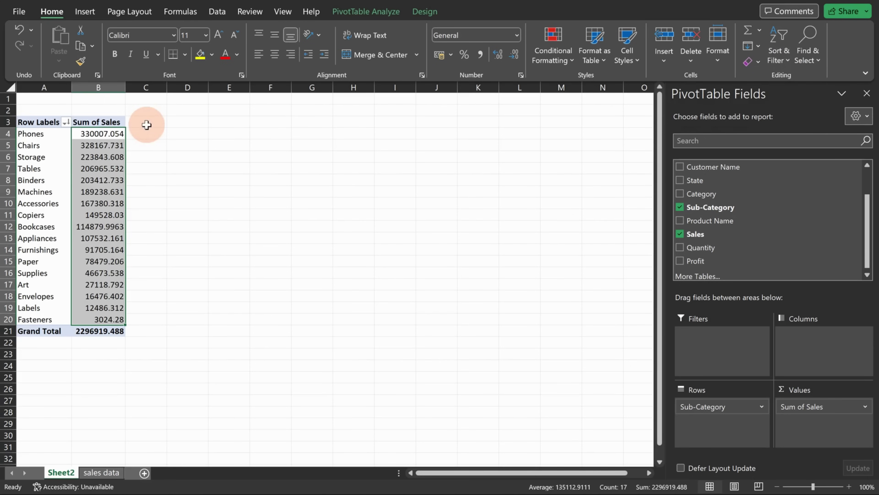
left_click(94, 145)
left_click(57, 136)
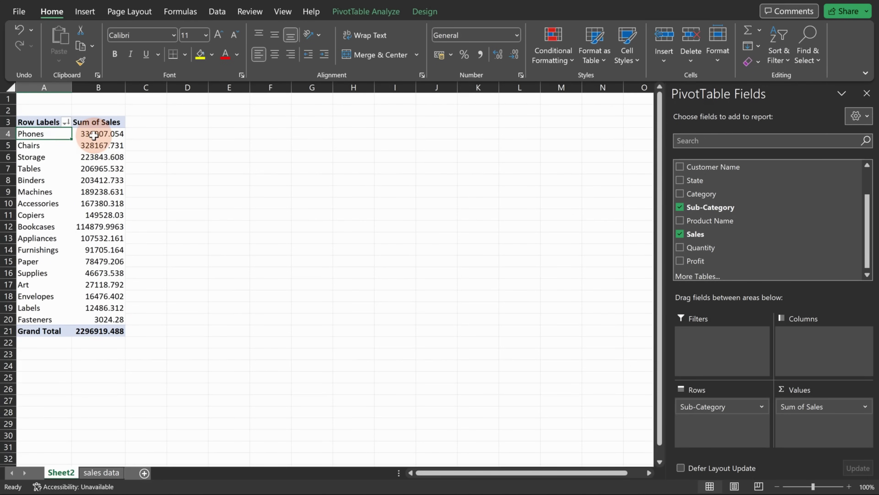
left_click(41, 147)
left_click(35, 158)
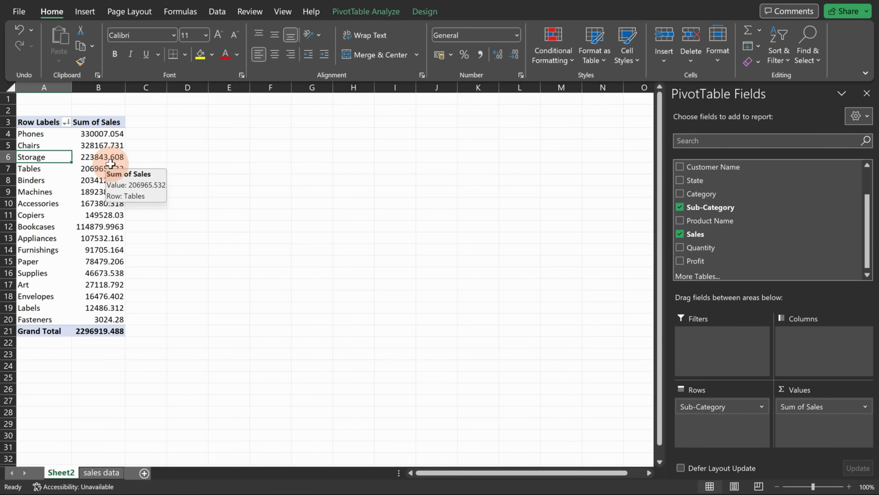
Step: Reference the top sub-category's name in D4 with =A4 and its sales amount in E4 with =B4
left_click(192, 133)
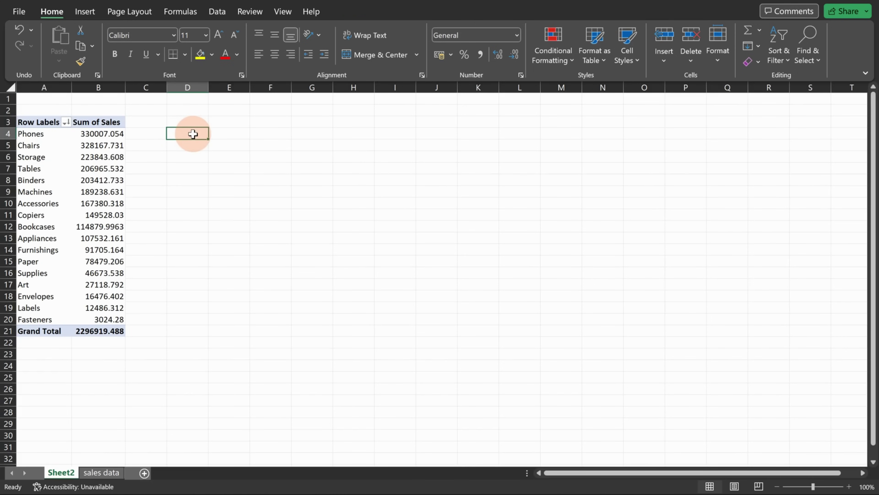
type("=")
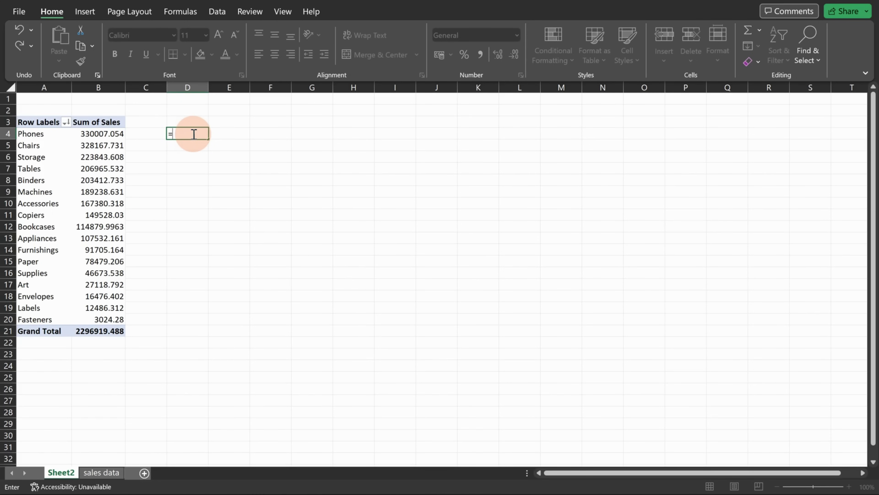
type("A4")
key("Return")
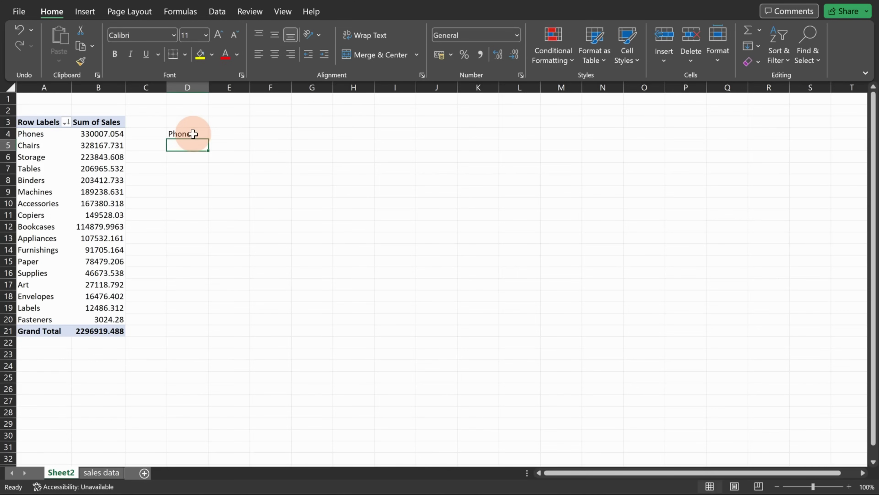
left_click(194, 134)
left_click(223, 134)
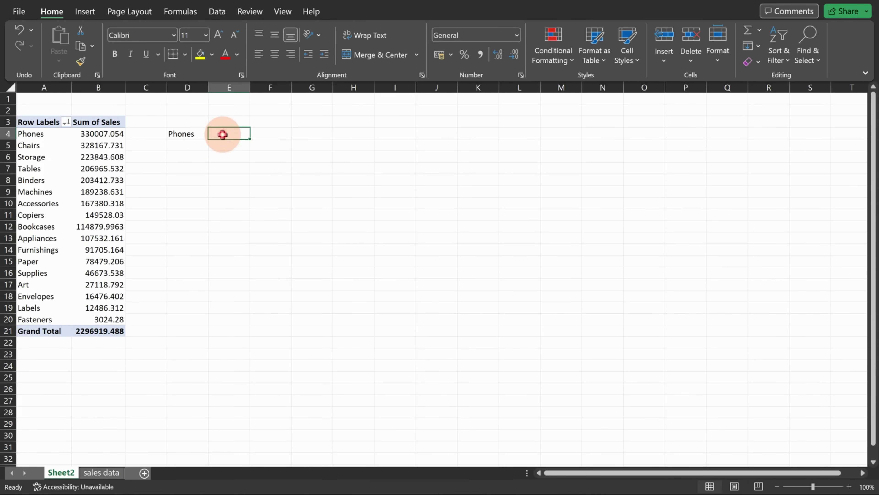
type("=B4")
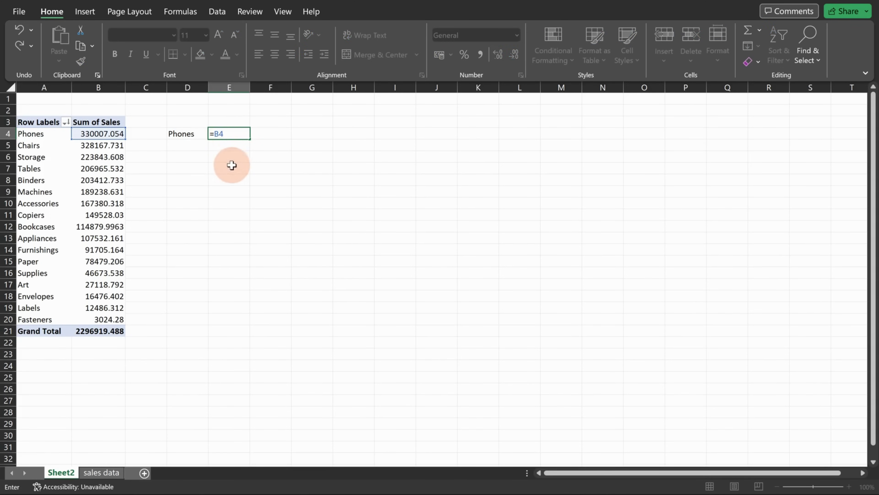
key("Return")
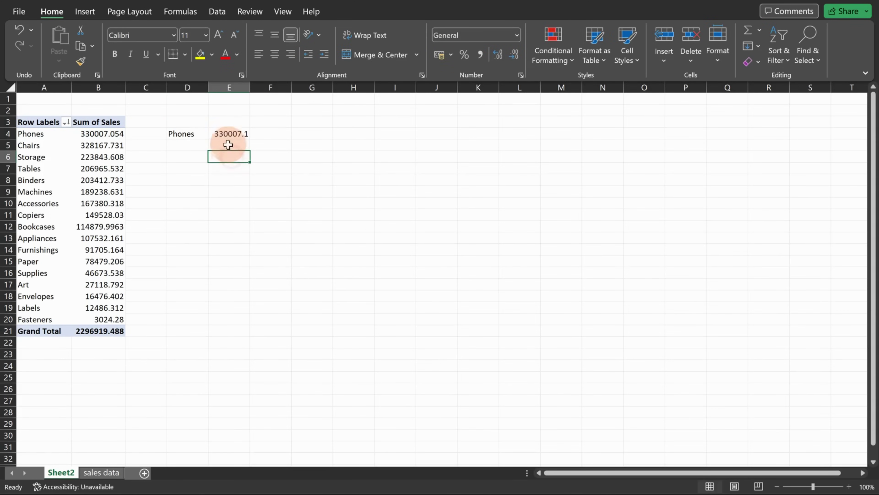
left_click(229, 134)
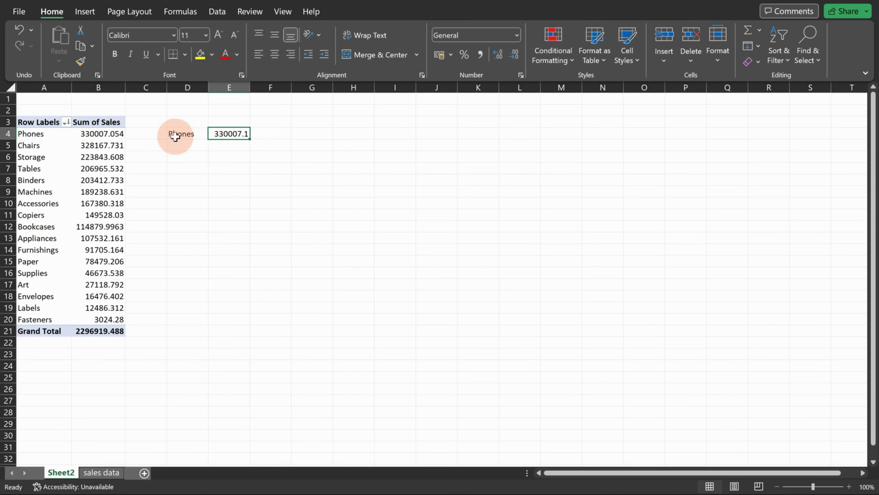
left_click_drag(173, 134, 216, 134)
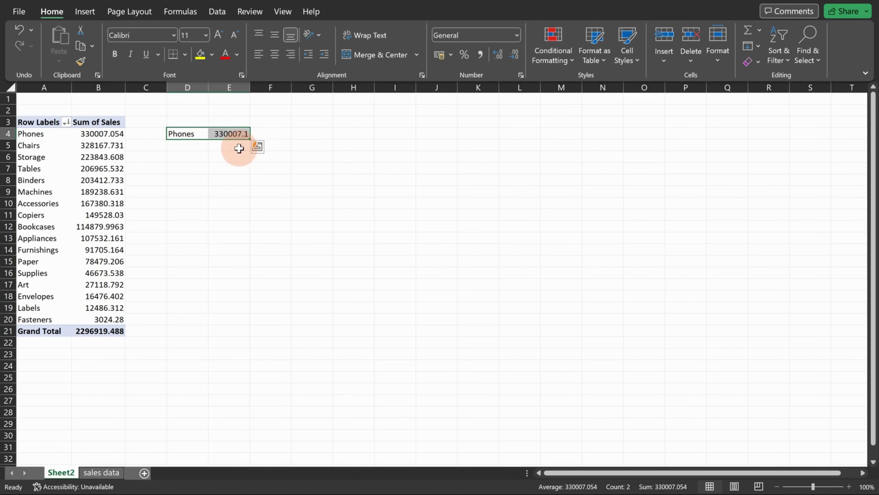
left_click(197, 132)
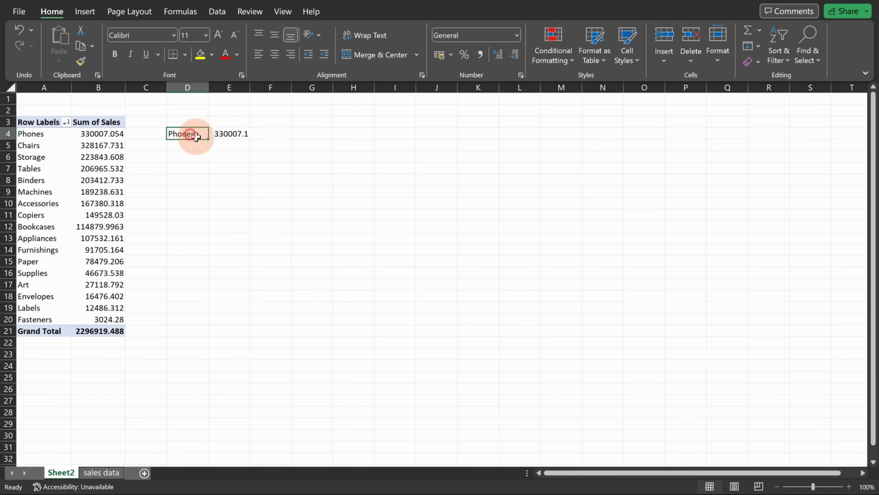
Step: Fill the D4:E4 references down to row 20 and insert a Funnel chart from D4:E20
left_click_drag(195, 134, 237, 325)
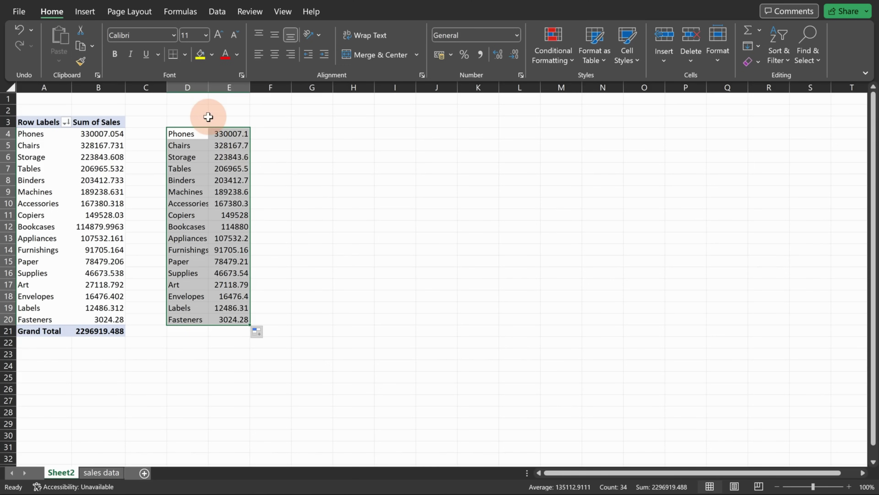
left_click(86, 14)
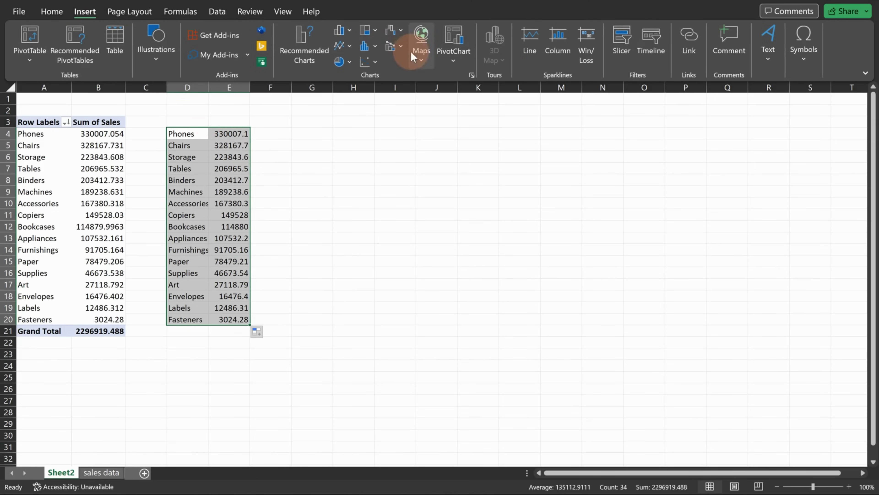
left_click(472, 75)
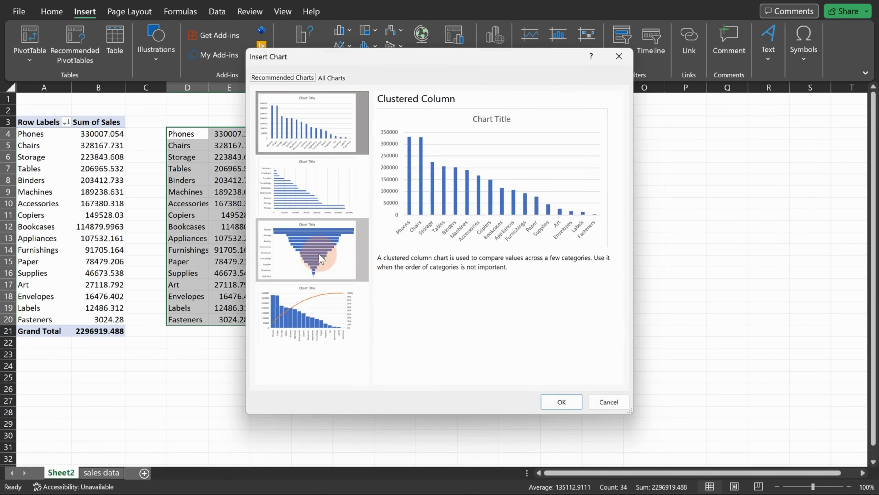
left_click(327, 255)
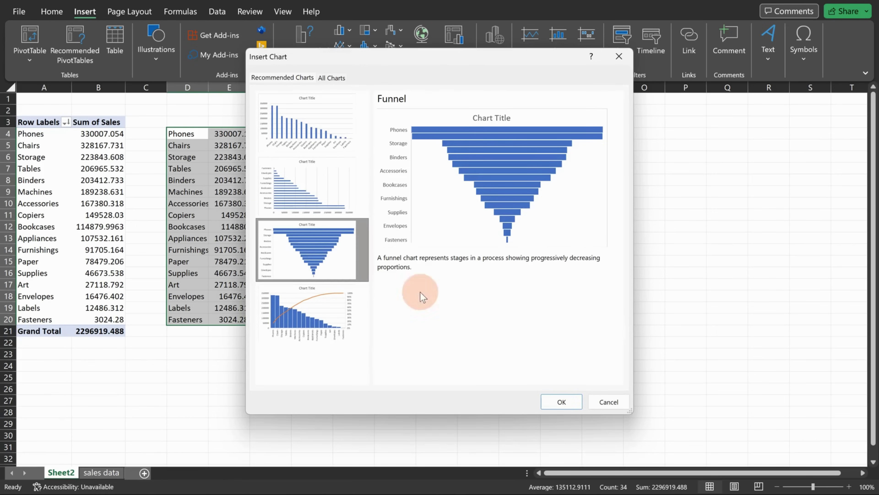
left_click(562, 402)
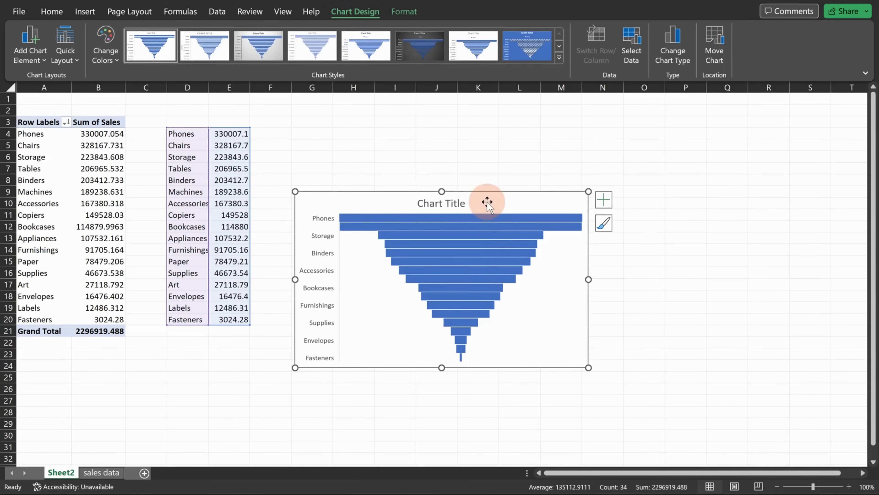
Step: Make the funnel chart taller and narrower and place it over columns I to M, starting at row 2
left_click_drag(487, 200, 491, 157)
left_click(527, 303)
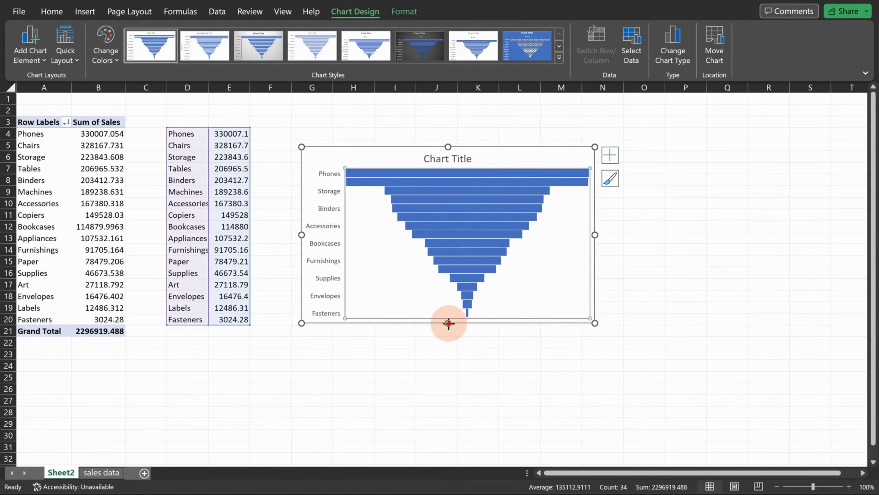
left_click_drag(448, 323, 448, 418)
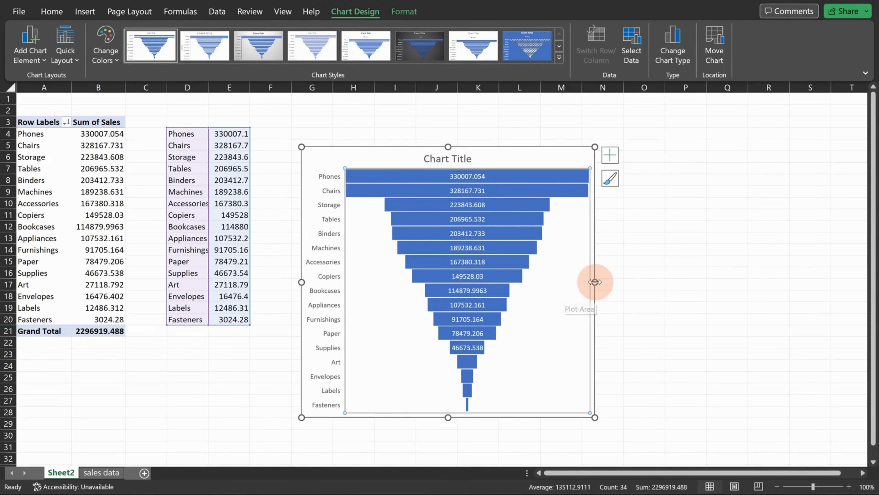
left_click_drag(595, 282, 523, 281)
left_click_drag(479, 155, 550, 119)
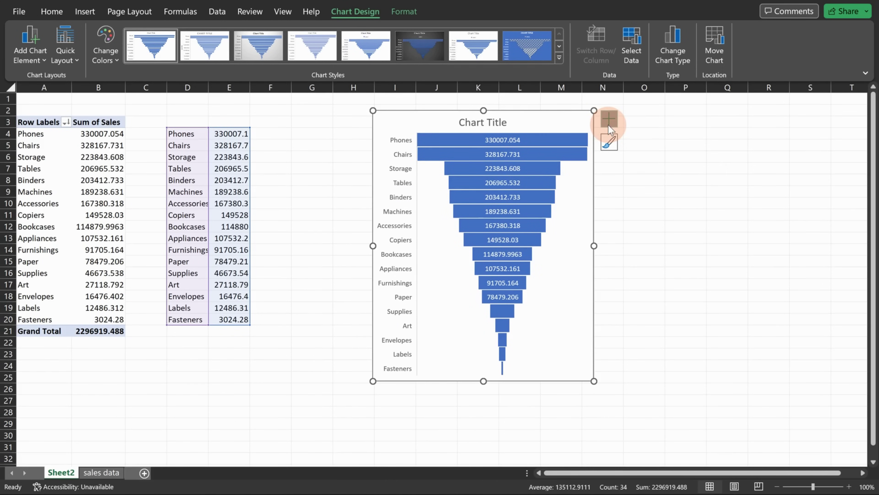
Step: Remove the funnel chart's title and extend the chart slightly downward
left_click(610, 142)
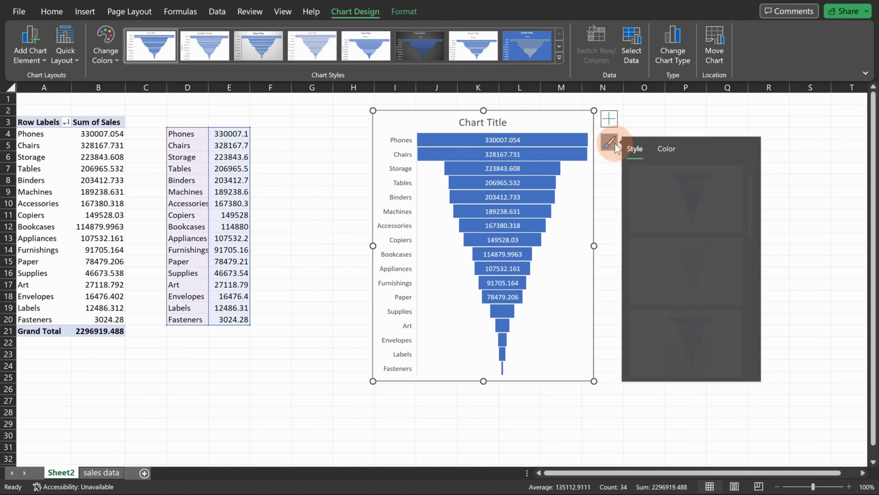
left_click(610, 119)
left_click(632, 165)
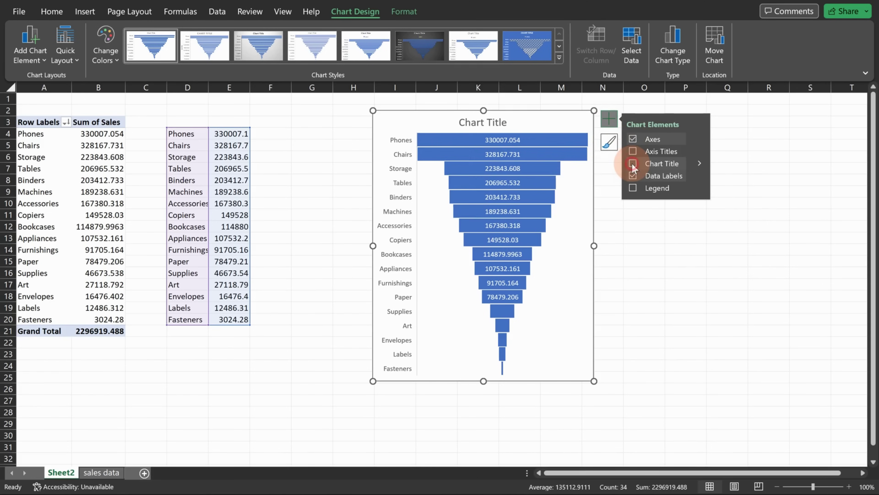
left_click(633, 164)
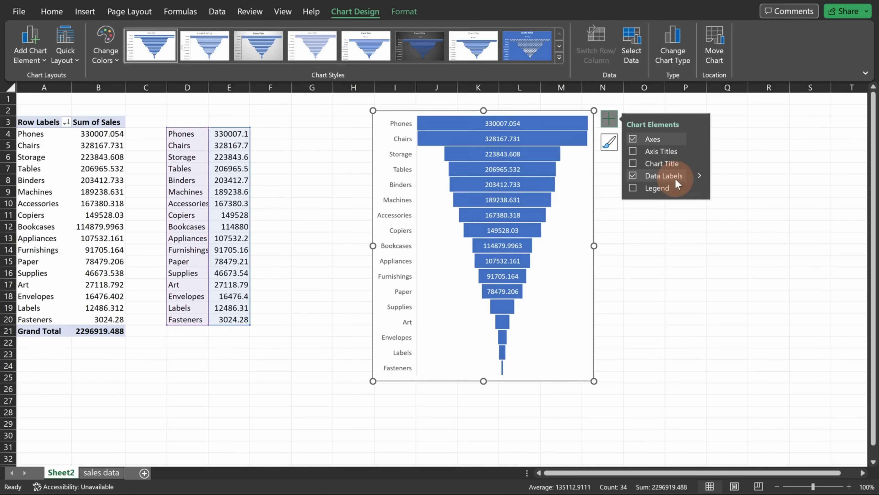
left_click_drag(483, 381, 484, 391)
Step: Rename the Sheet2 worksheet as SalesByCategory
left_click(616, 343)
right_click(61, 472)
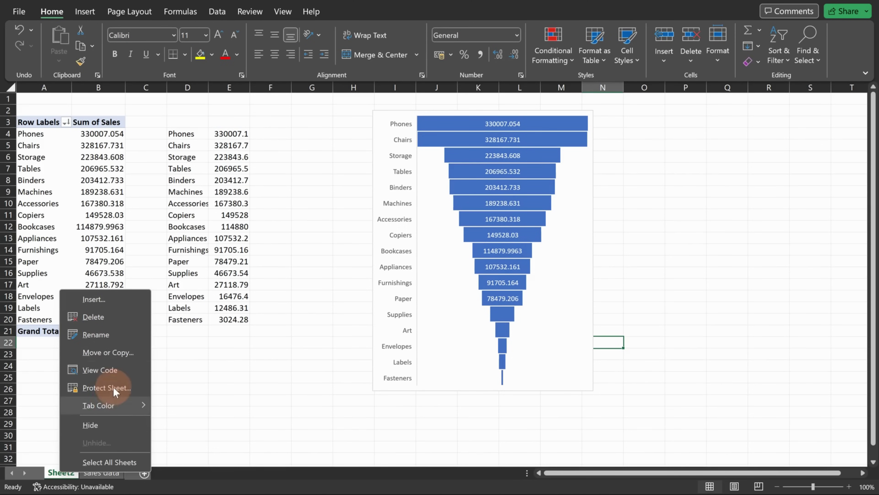
left_click(106, 336)
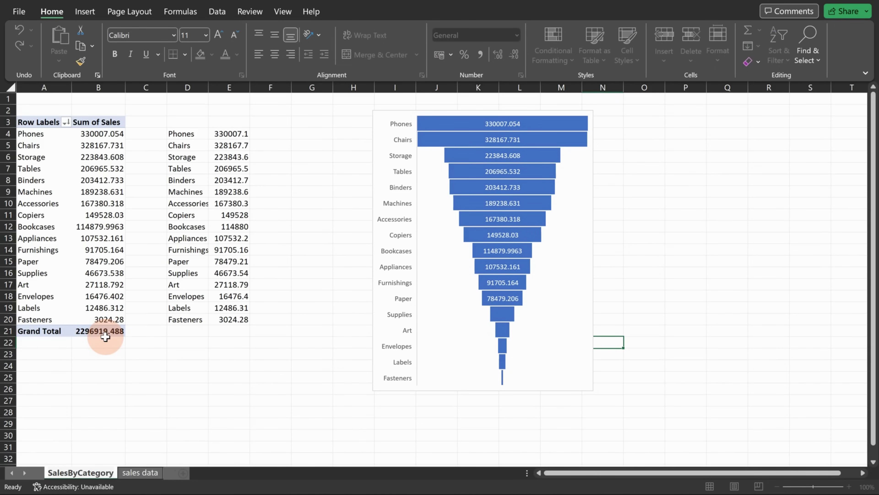
Step: Create another PivotTable from the SalesData table on the sales data sheet, placed on a new worksheet
left_click(134, 469)
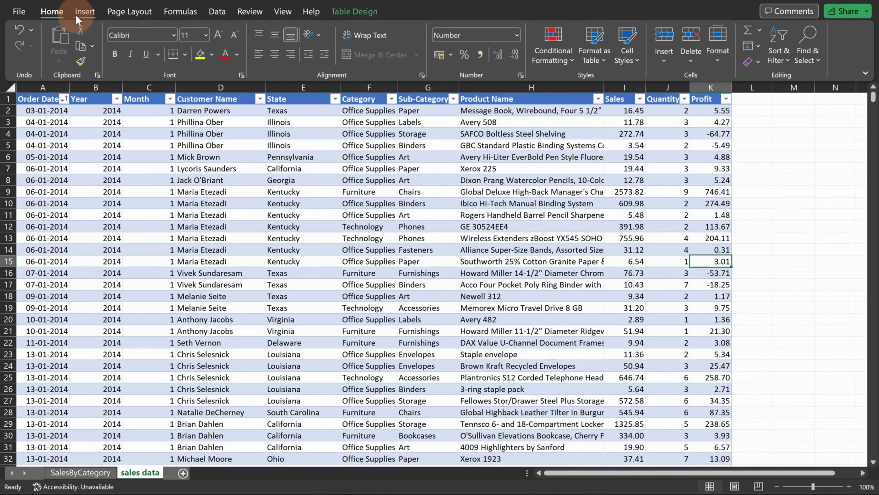
left_click(85, 11)
left_click(30, 41)
left_click(302, 169)
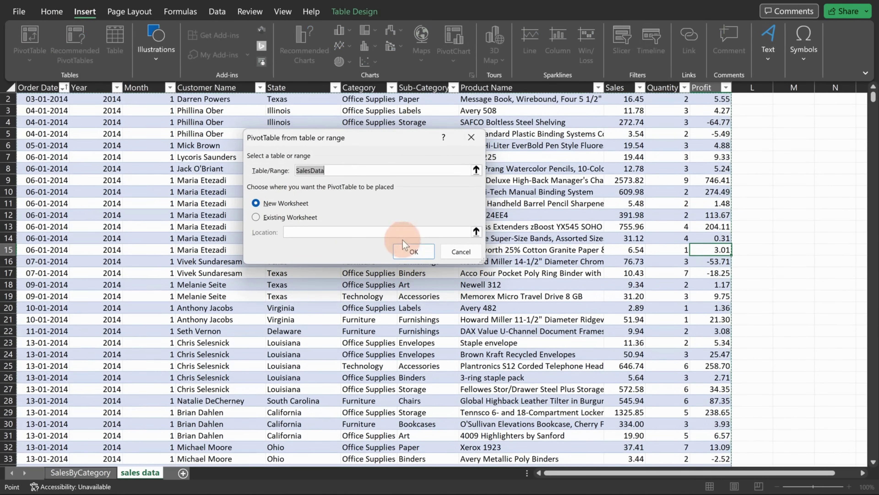
left_click(405, 247)
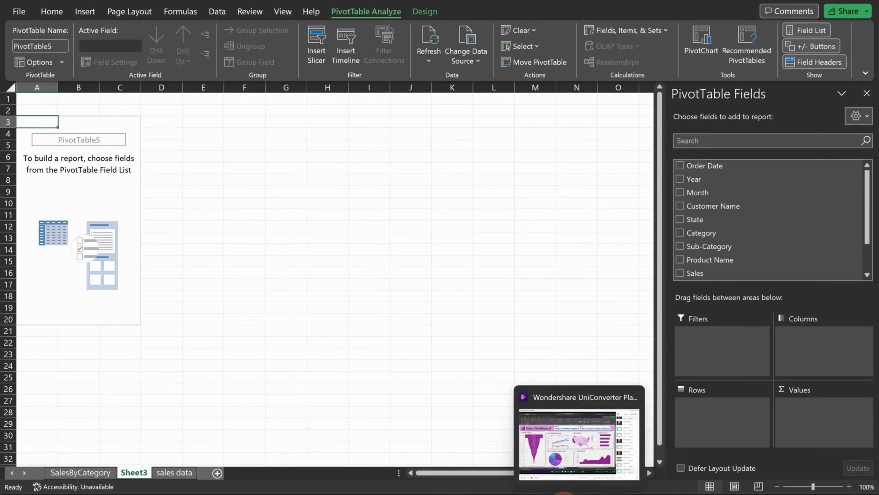
Step: Switch to the finished Sales Dashboard for reference and examine its Profit Gained Over time line chart
left_click(570, 445)
left_click(412, 205)
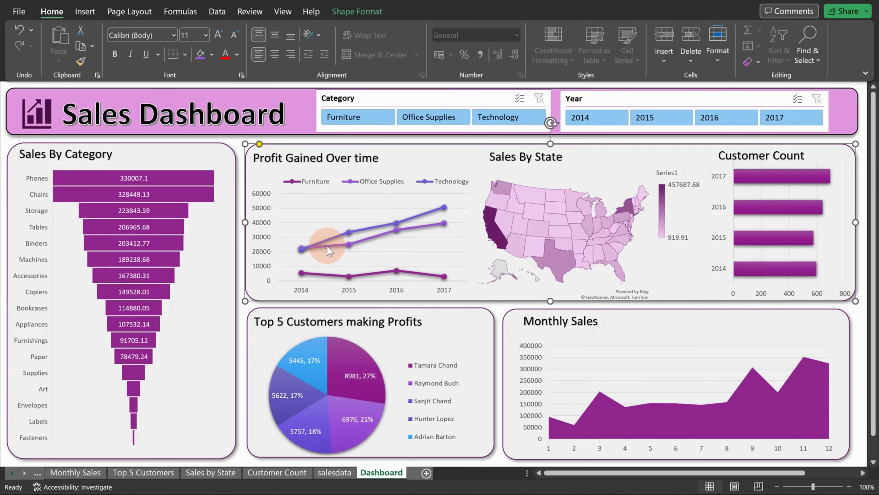
mouse_move(327, 245)
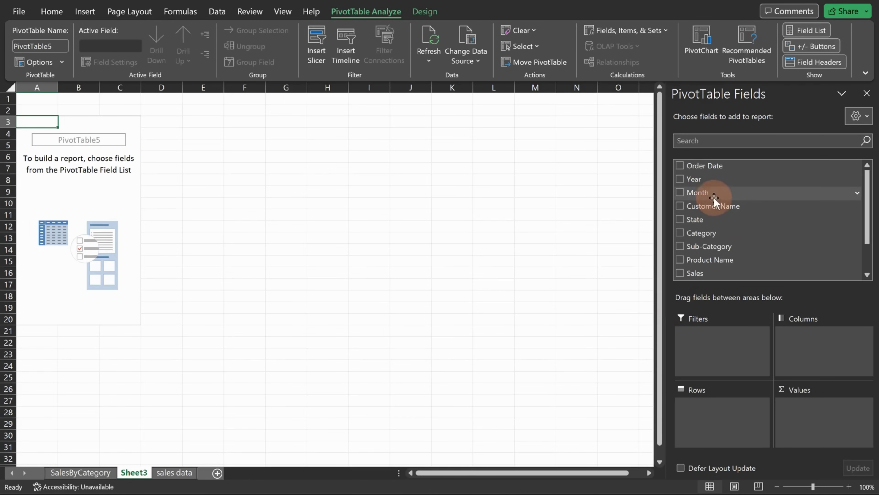
Step: Set up the new PivotTable with Year as rows, Category as columns and the sum of Profit as values
left_click_drag(707, 179, 711, 410)
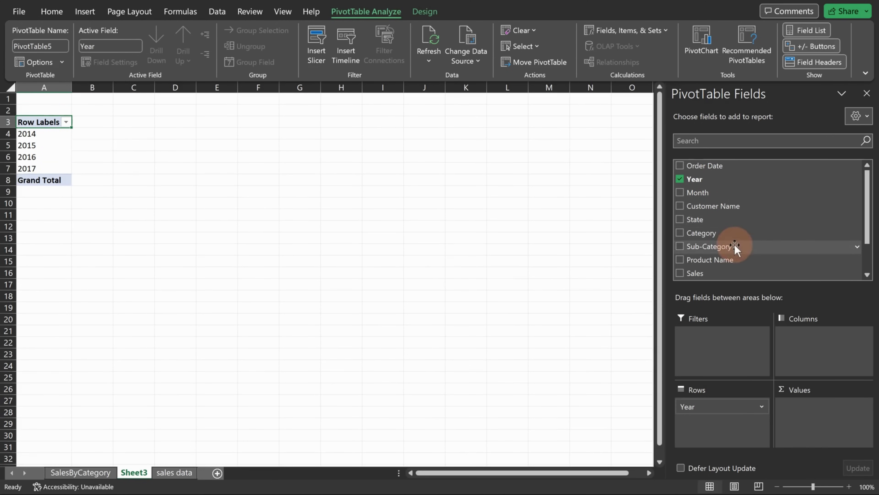
scroll(727, 229, "down", 1)
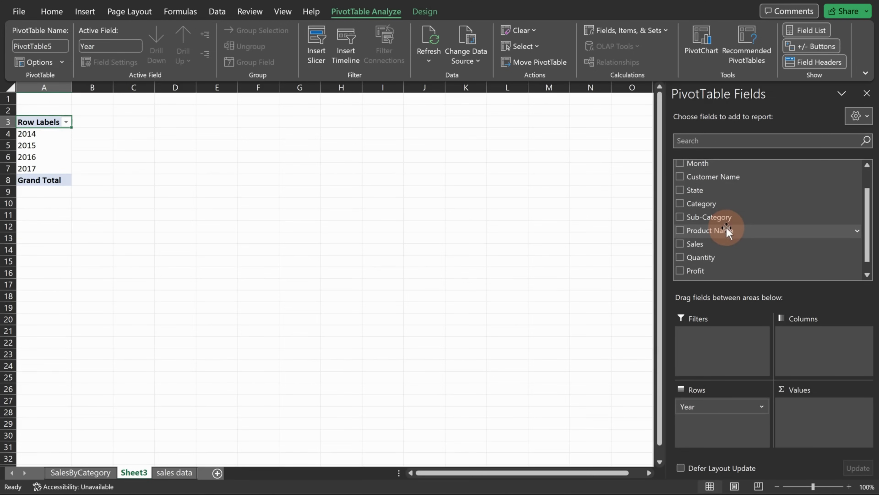
left_click_drag(717, 270, 834, 425)
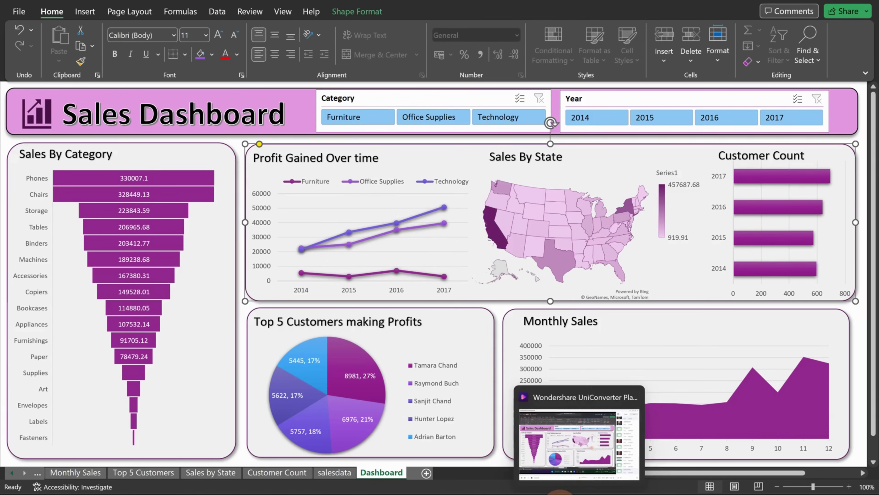
left_click(504, 451)
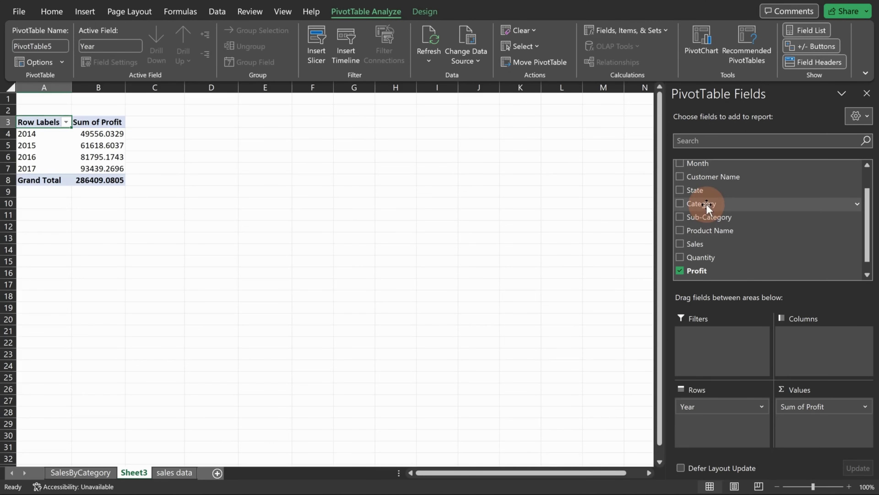
left_click_drag(706, 205, 817, 337)
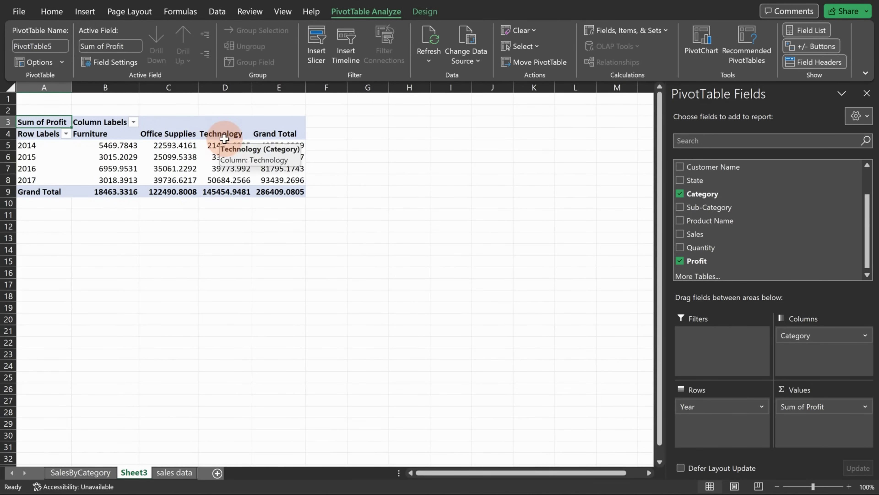
Step: Remove the Grand Total column and the Grand Total row from the profit PivotTable
mouse_move(231, 147)
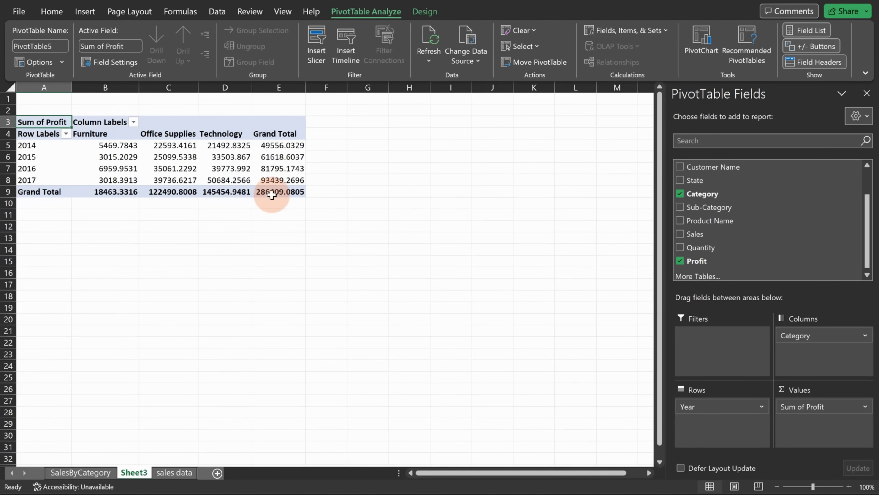
left_click(266, 122)
right_click(271, 134)
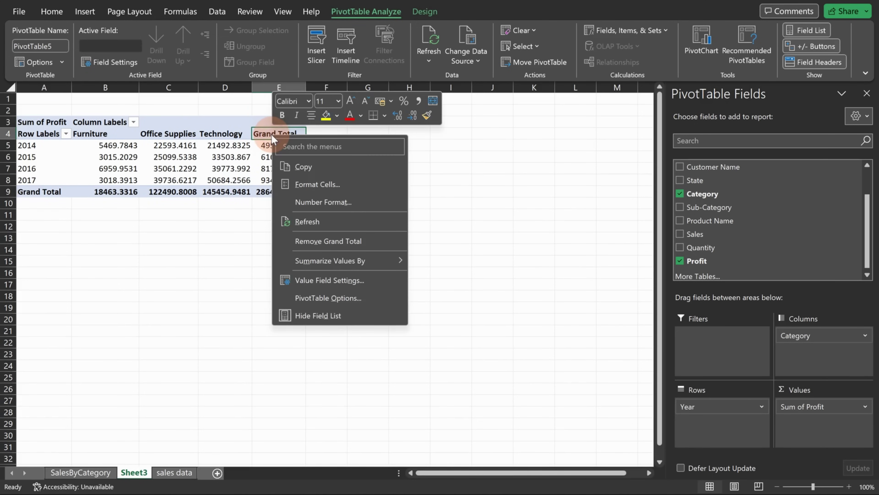
left_click(317, 243)
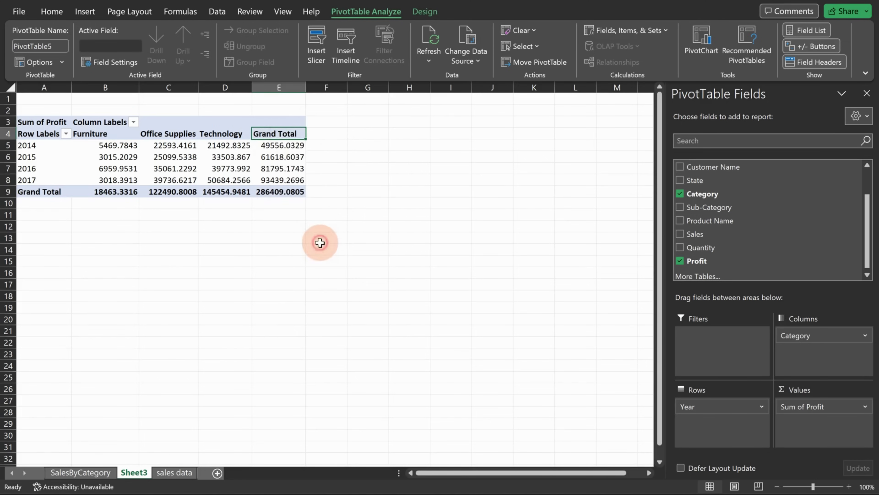
right_click(56, 196)
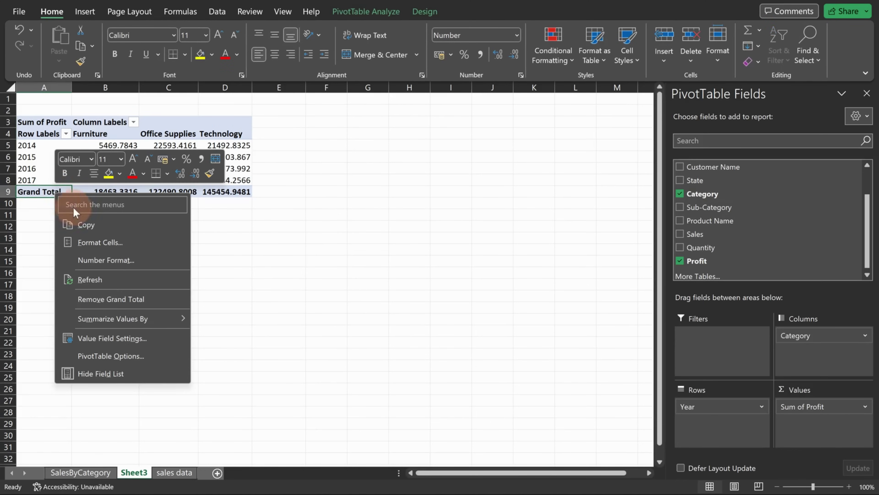
left_click(98, 300)
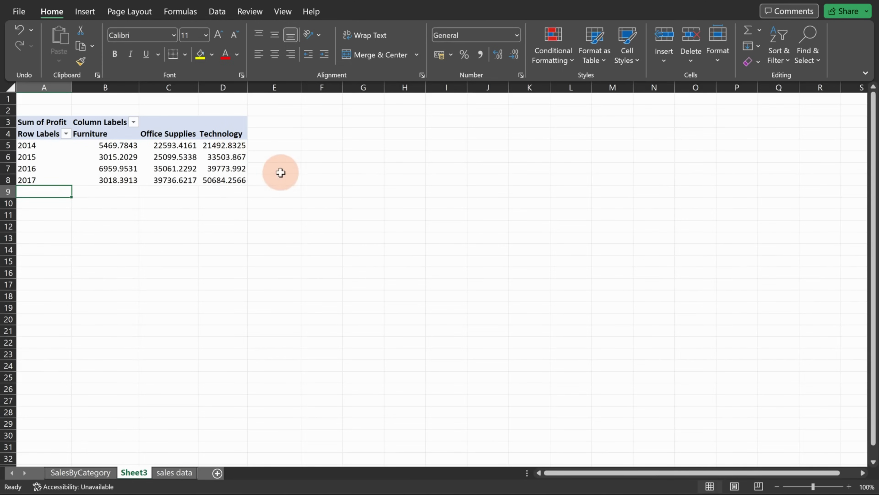
Step: Insert a 2-D Line chart from the profit PivotTable, move it up beside the table and narrow it slightly
left_click(85, 12)
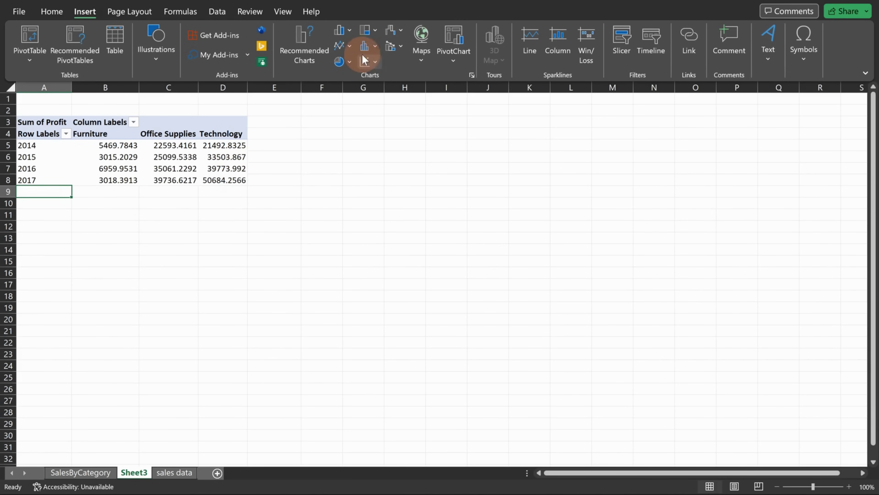
left_click(343, 46)
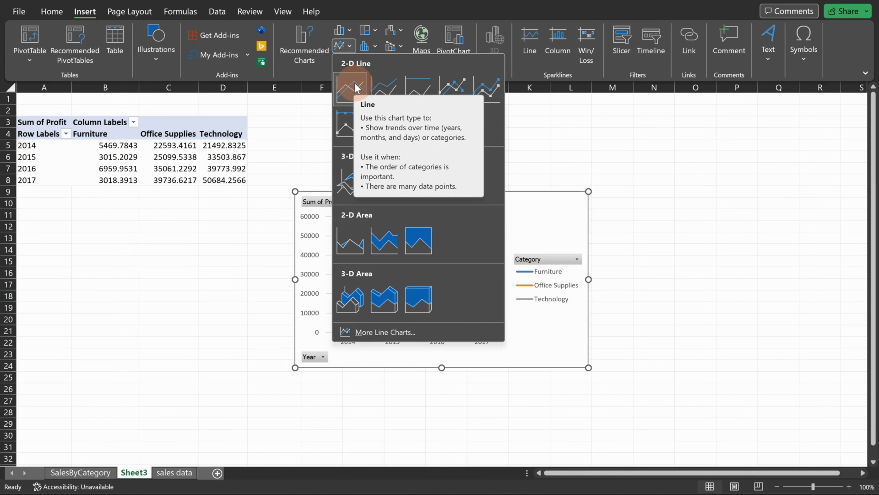
left_click(359, 91)
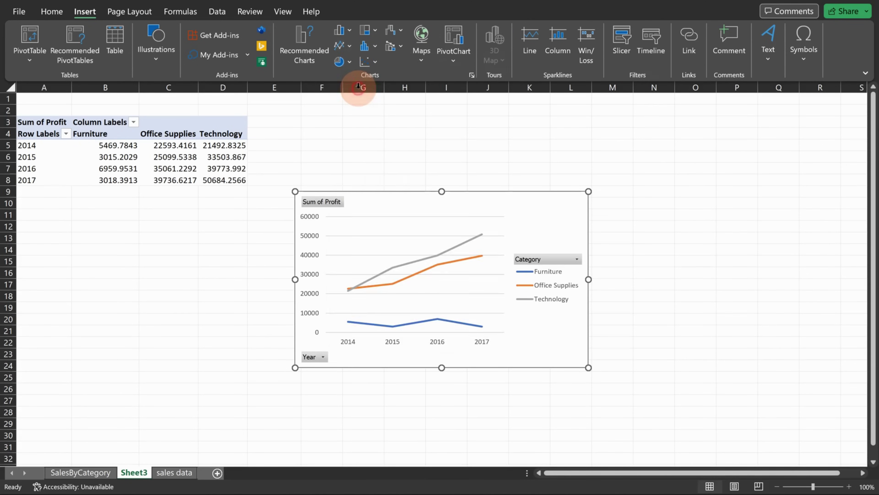
left_click_drag(455, 198, 450, 131)
left_click_drag(584, 303, 573, 303)
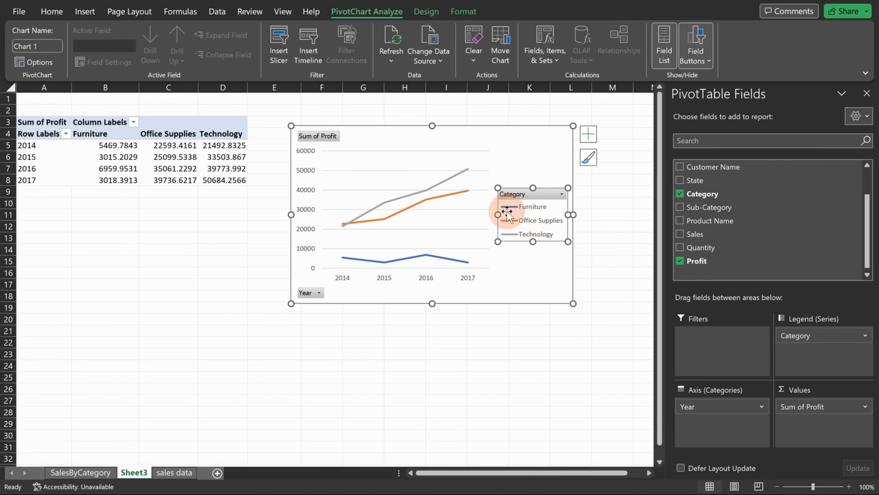
Step: Widen the line chart's Category legend so that its entries line up in a single row
left_click_drag(507, 213, 381, 197)
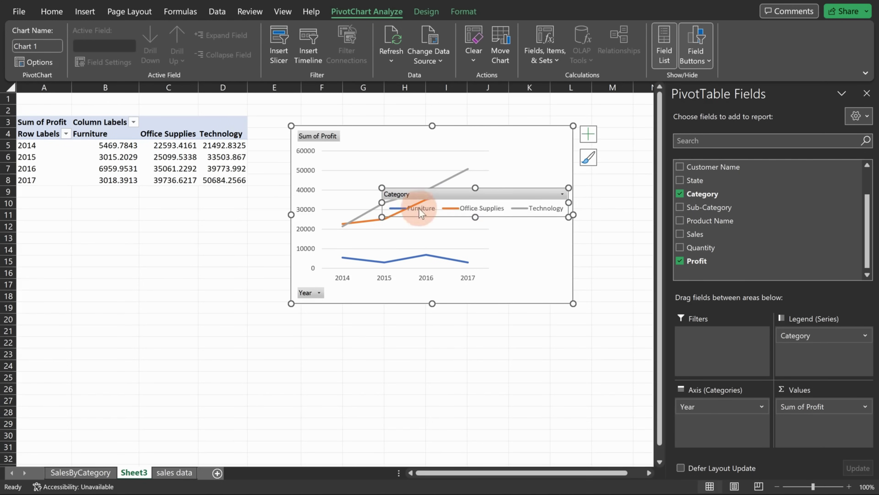
left_click(488, 193)
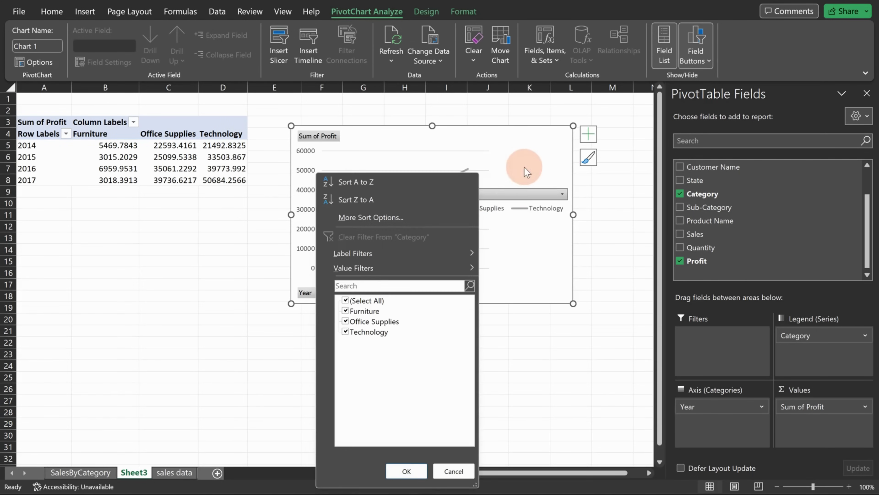
left_click(526, 183)
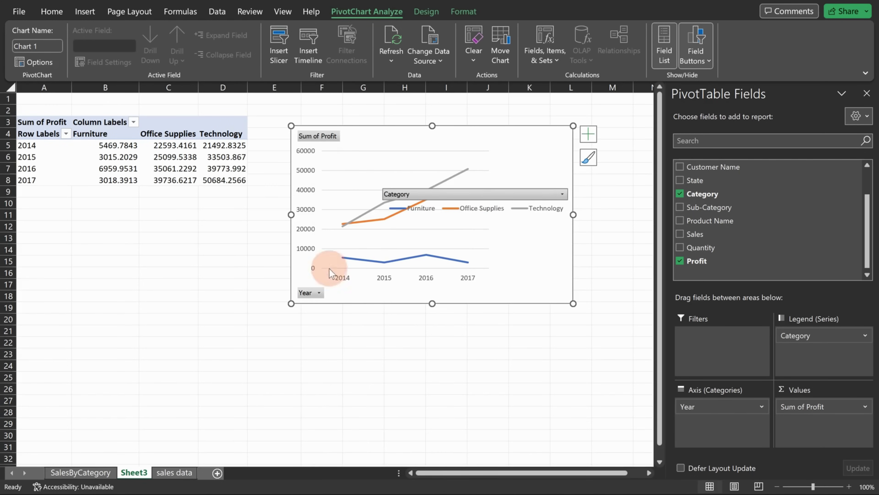
Step: Hide all field buttons on the profit line chart and shrink its plot area from above to free space
right_click(327, 138)
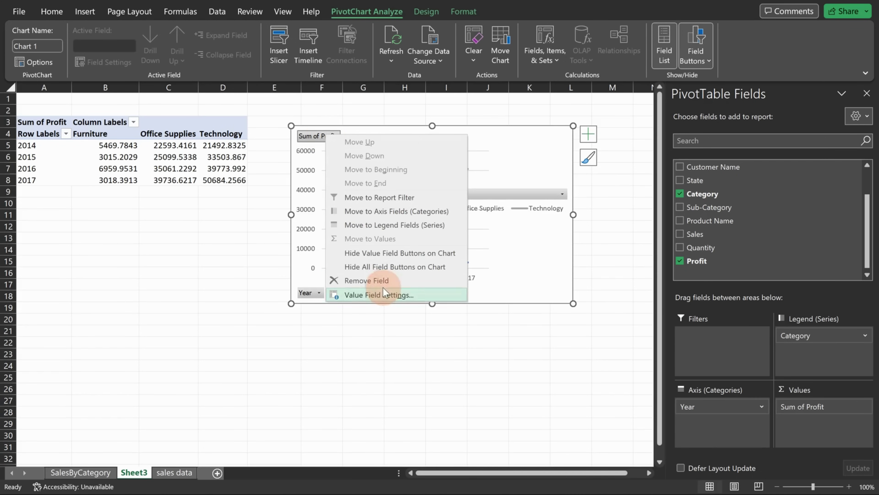
left_click(438, 267)
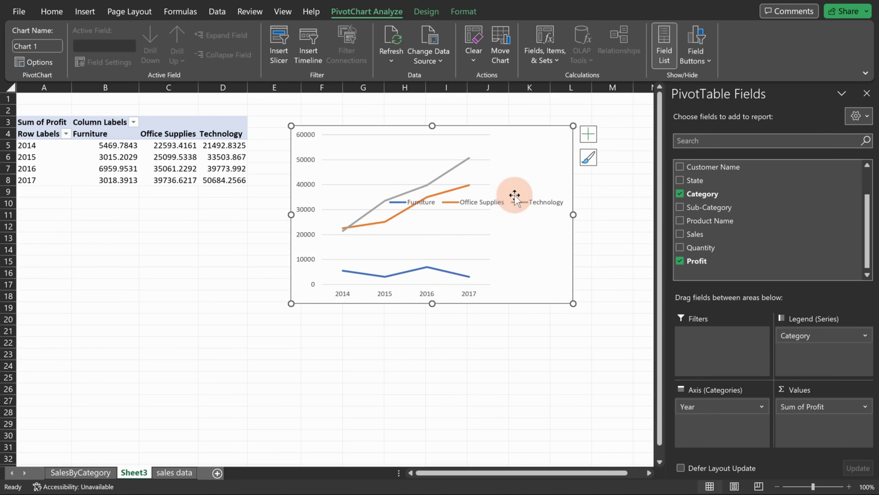
left_click(466, 136)
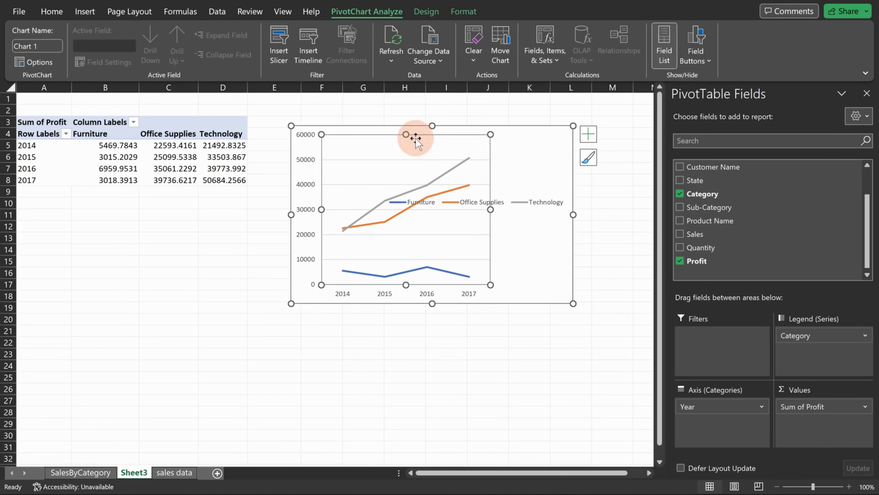
left_click(405, 165)
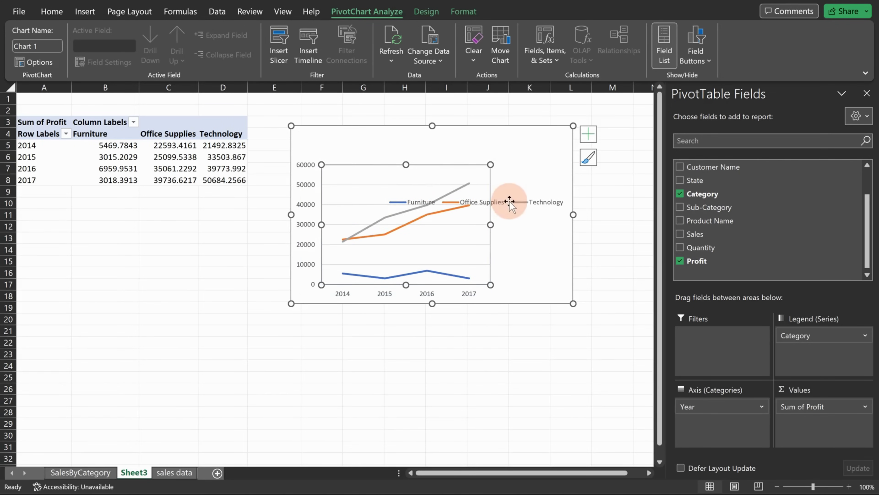
Step: Move the line chart's legend above the plot area and widen the plot area to fill the chart
left_click_drag(506, 200, 469, 148)
left_click(486, 194)
left_click_drag(490, 225, 546, 223)
left_click(335, 138)
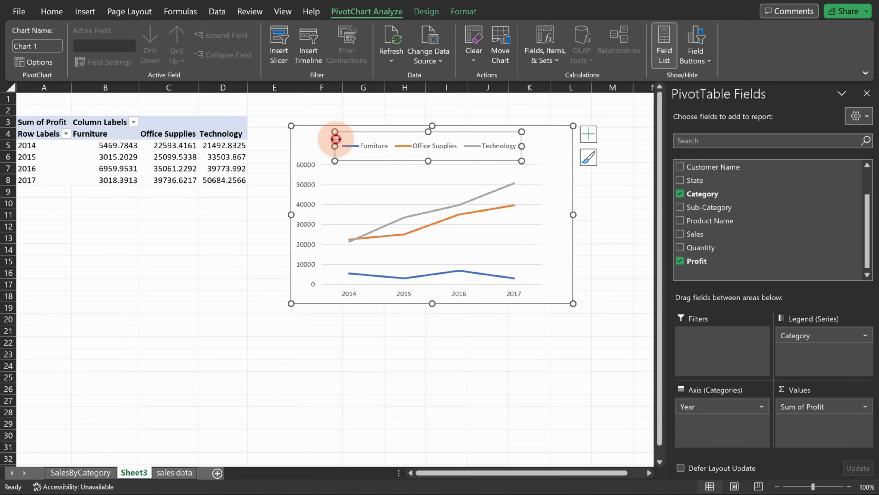
left_click(308, 136)
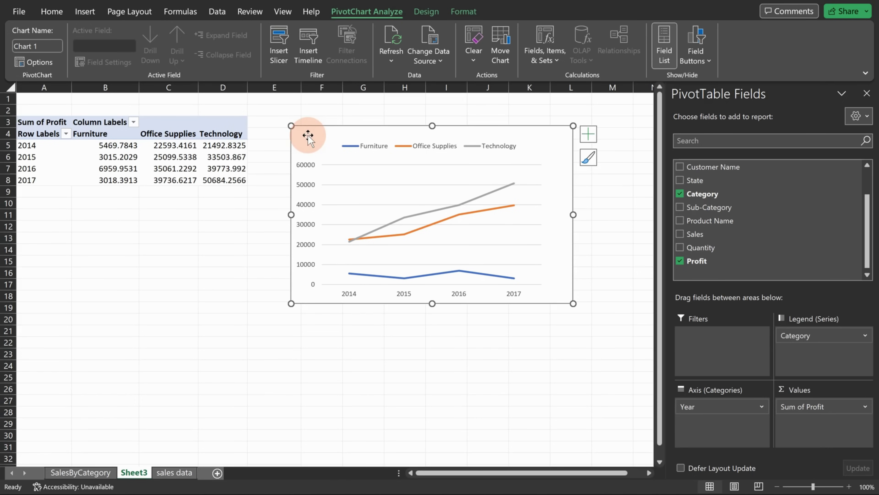
left_click(249, 228)
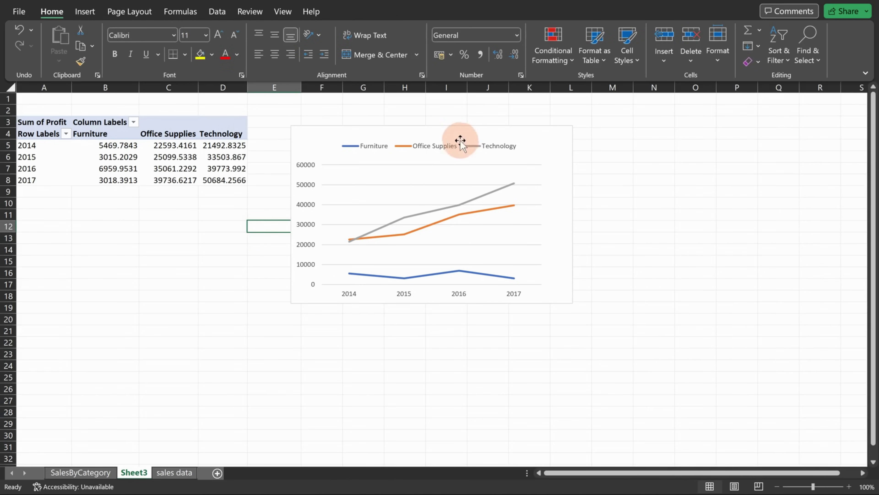
Step: Switch to the finished Sales Dashboard workbook and try the Year slicer with single years such as 2016
left_click(481, 130)
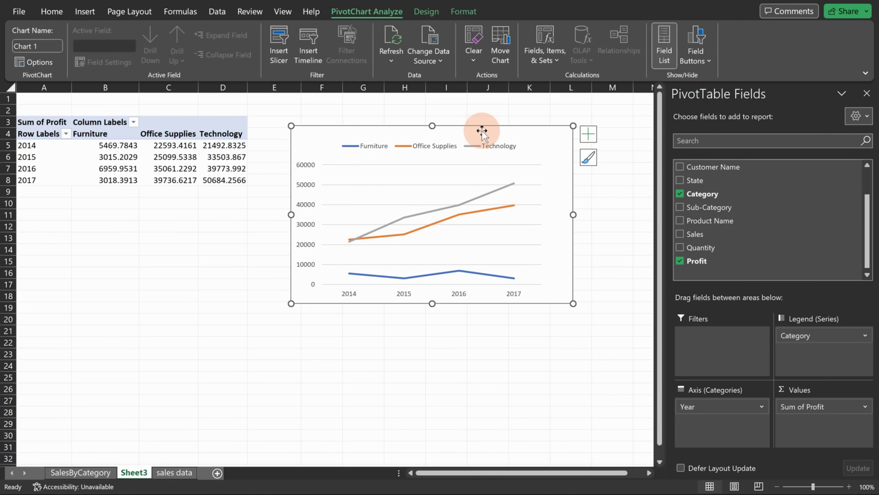
left_click(584, 437)
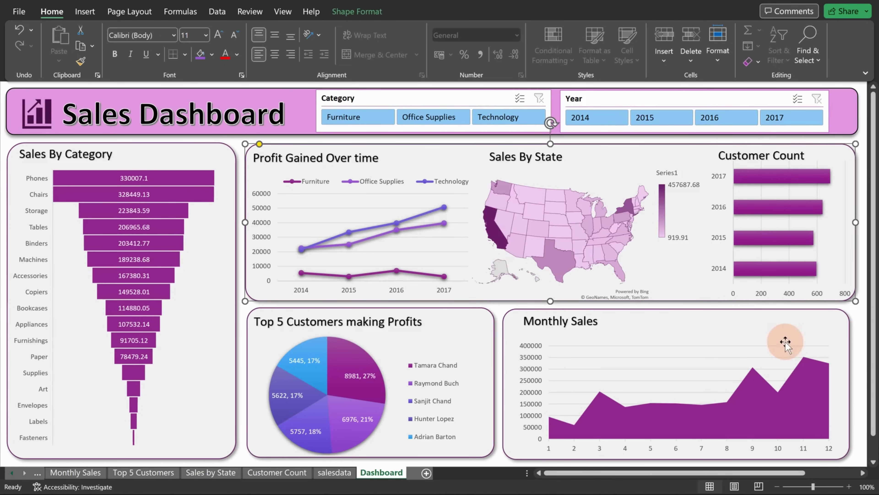
left_click(717, 119)
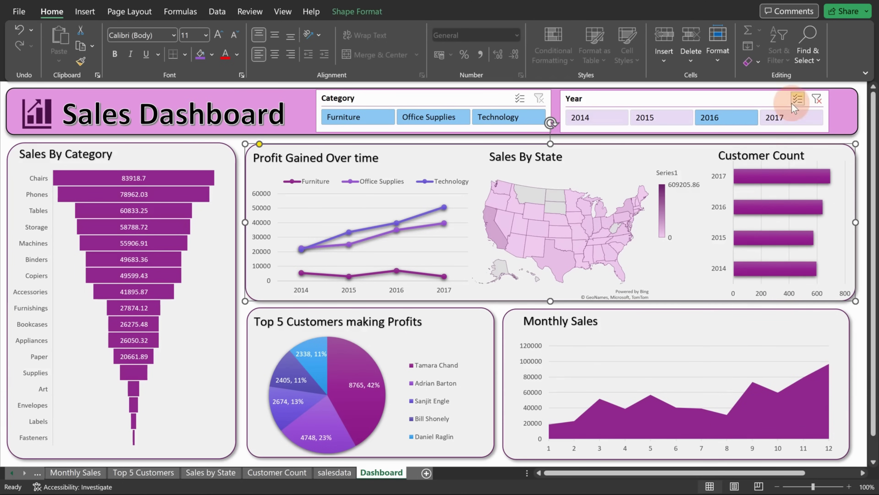
left_click(787, 116)
left_click(670, 119)
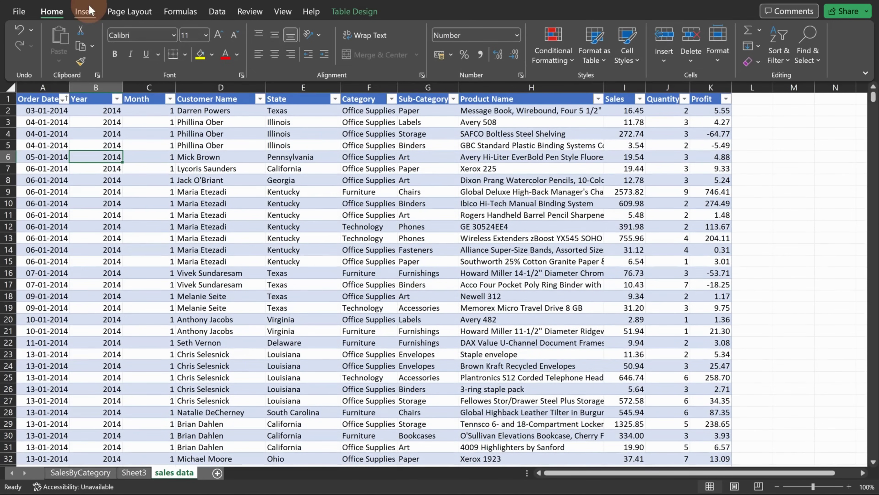
Step: Create a PivotTable from the SalesData table on a new worksheet
left_click(85, 11)
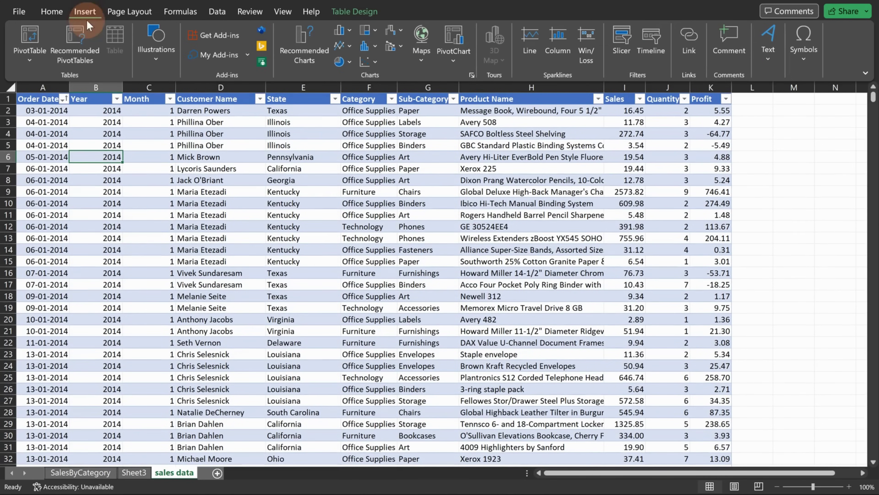
left_click(29, 55)
left_click(52, 79)
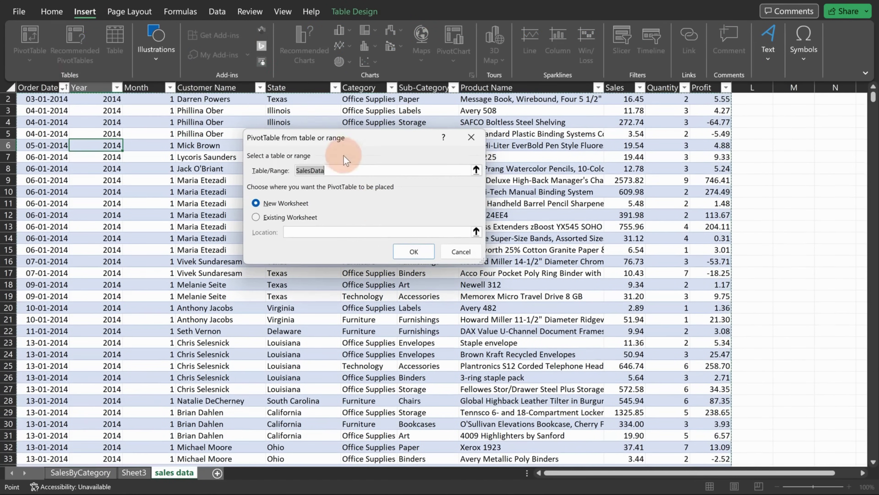
left_click(414, 248)
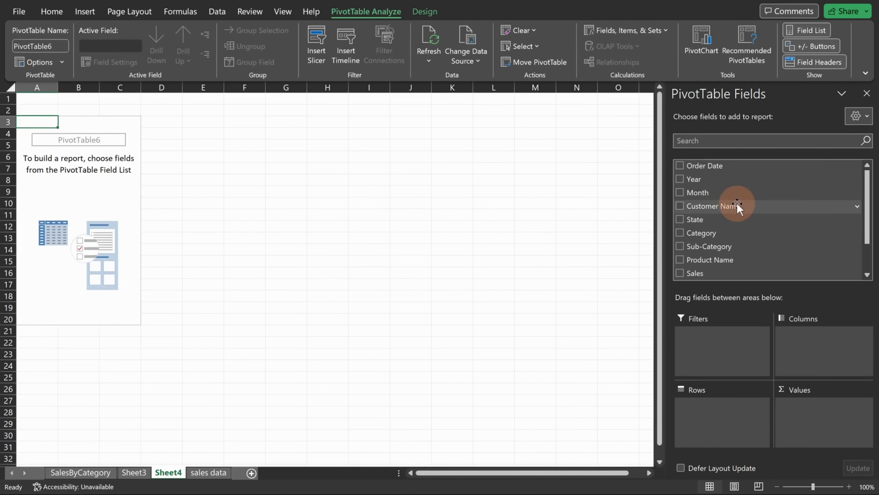
Step: Set up the new PivotTable with Month as rows and the sum of Sales as values
left_click_drag(701, 193, 719, 405)
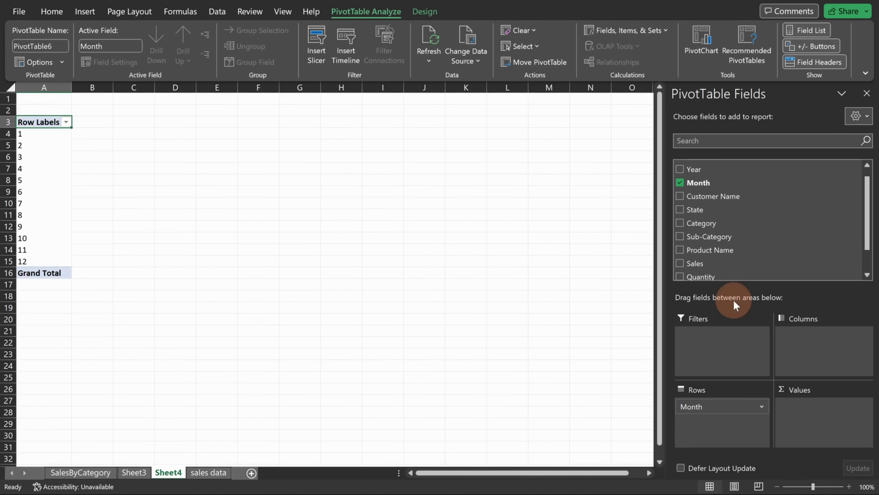
scroll(713, 242, "down", 2)
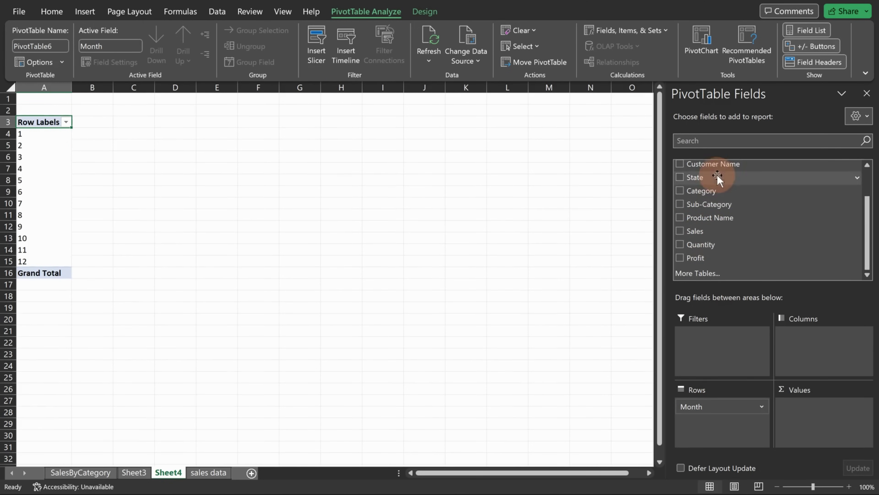
left_click_drag(715, 231, 819, 401)
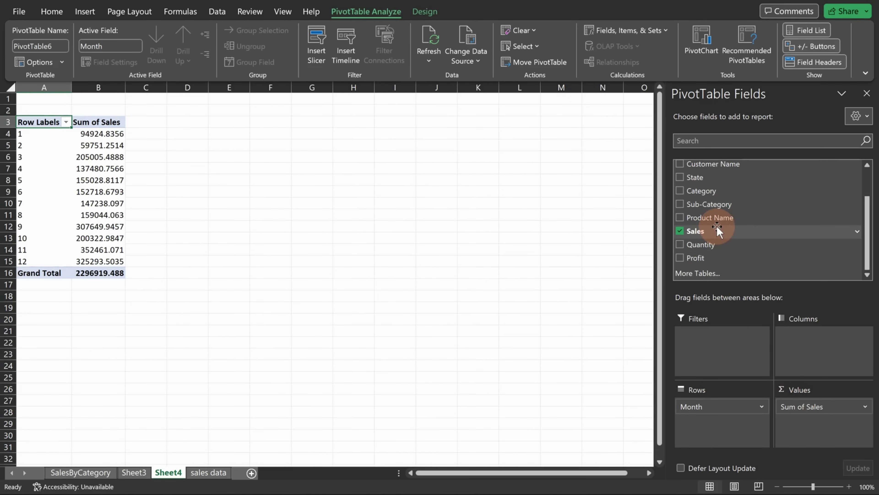
Step: Add the Year field as a slicer for the monthly sales PivotTable
scroll(717, 231, "up", 2)
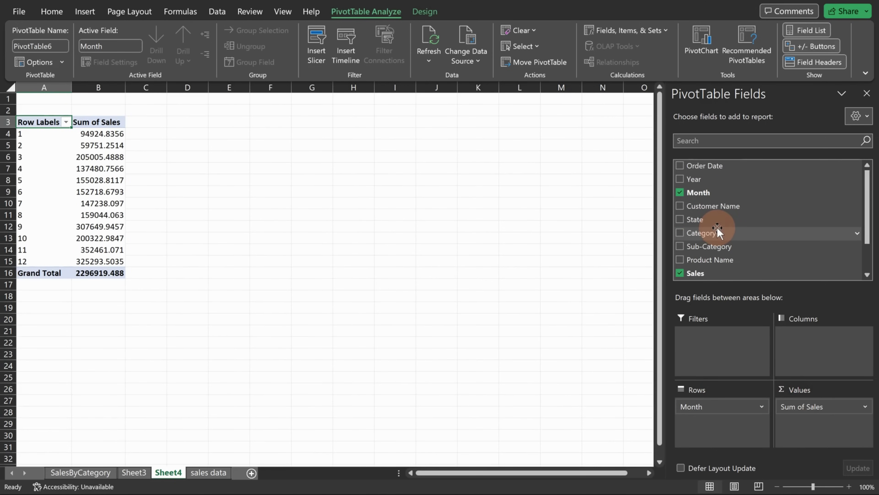
right_click(697, 180)
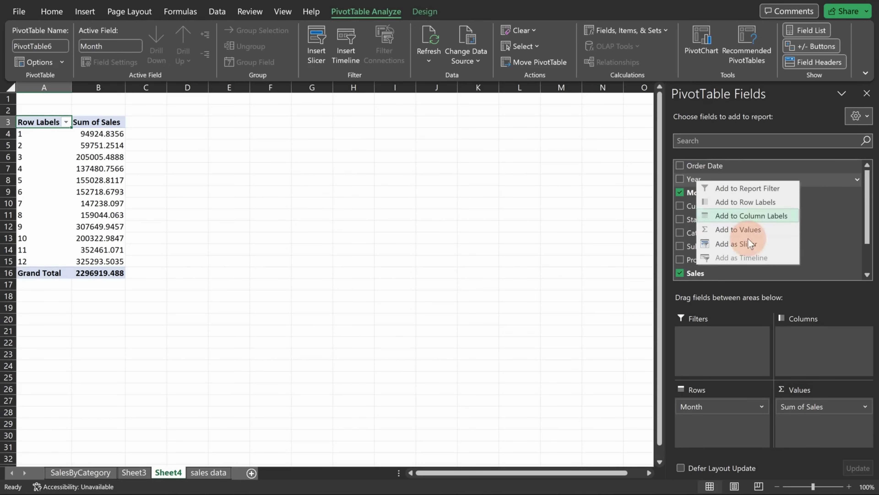
left_click(742, 244)
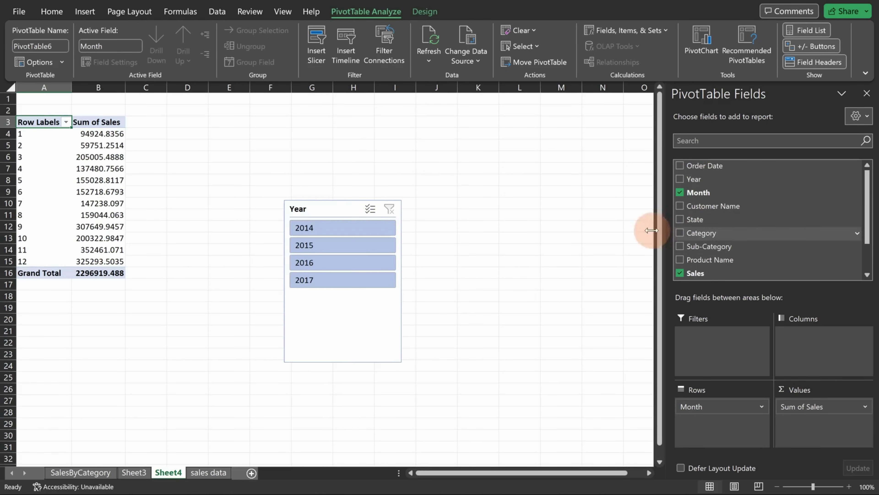
Step: Step the Year slicer through the single years up to 2017 and move the slicer beside the PivotTable
left_click(333, 229)
left_click(344, 244)
left_click(345, 262)
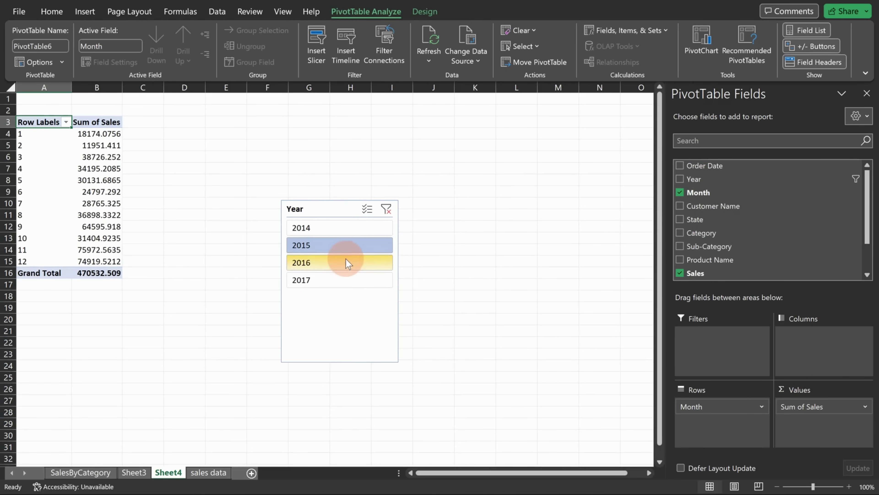
left_click(346, 279)
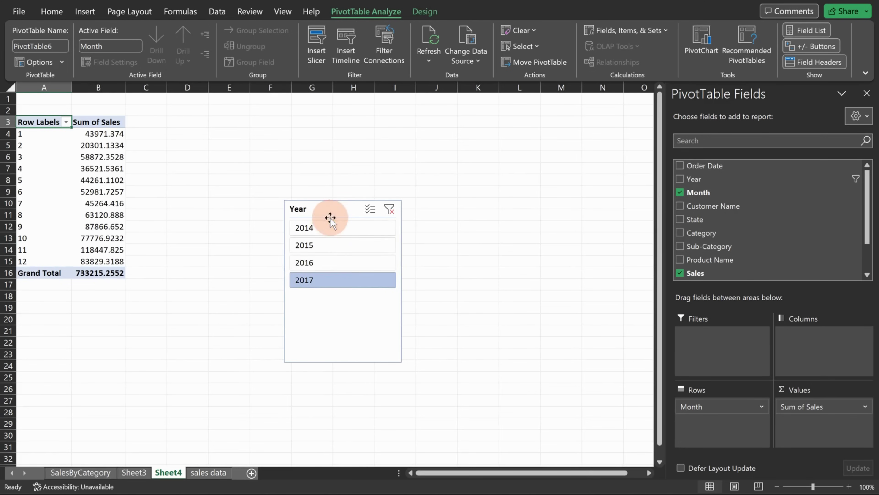
left_click_drag(332, 212, 193, 130)
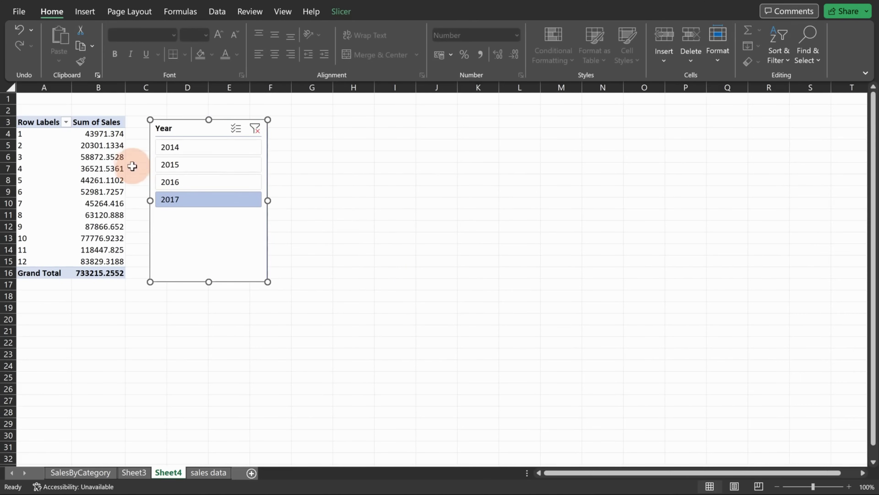
Step: Insert a 2-D Area chart from the monthly sales PivotTable
left_click(80, 144)
left_click(84, 11)
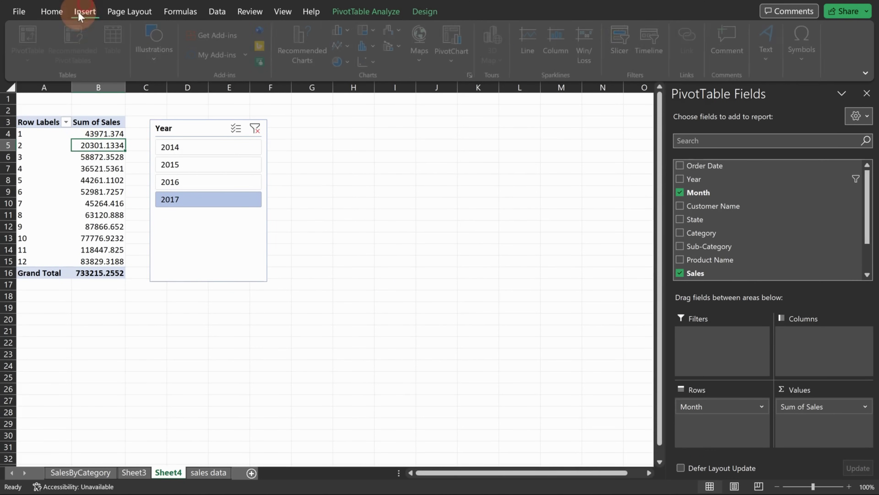
left_click(349, 48)
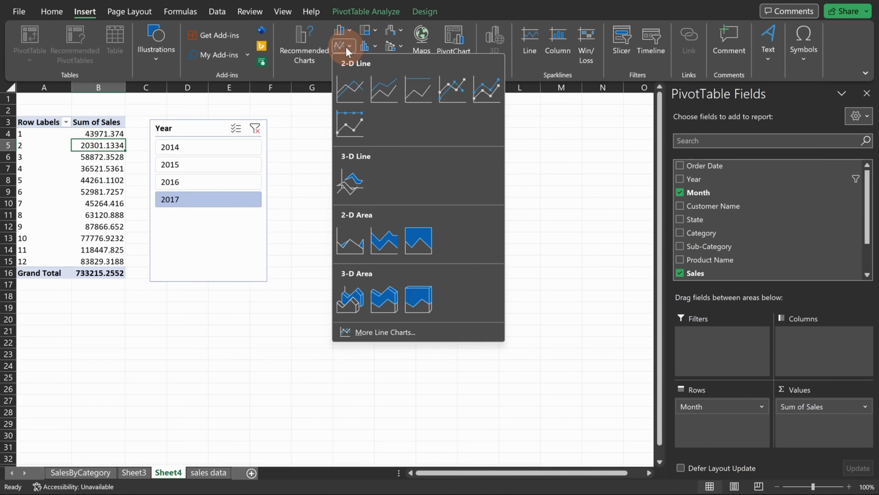
left_click(363, 244)
Step: Move the area chart beside the Year slicer and hide all its field buttons
left_click_drag(366, 206, 494, 141)
right_click(335, 150)
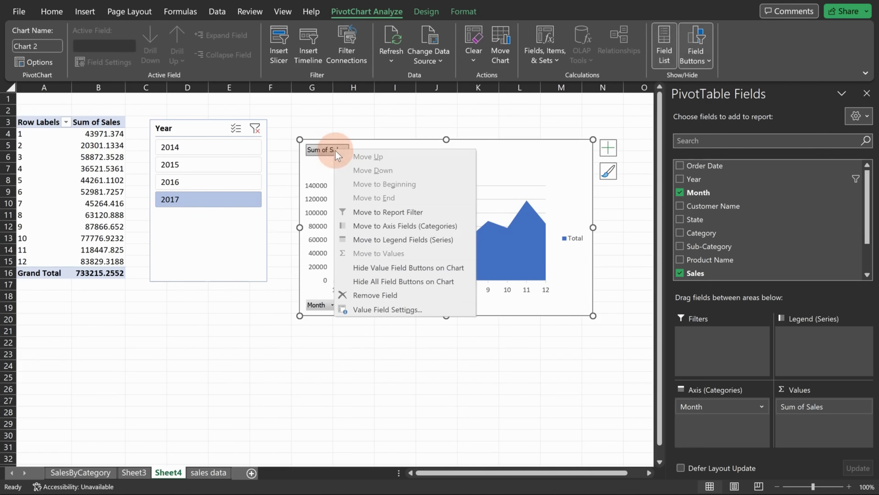
left_click(410, 286)
Step: Remove the Total legend and the chart title from the area chart
left_click(570, 242)
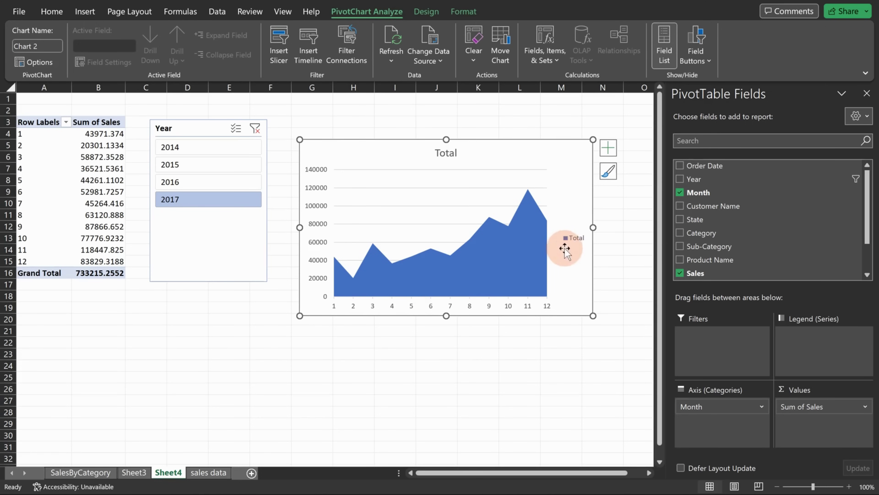
key("Delete")
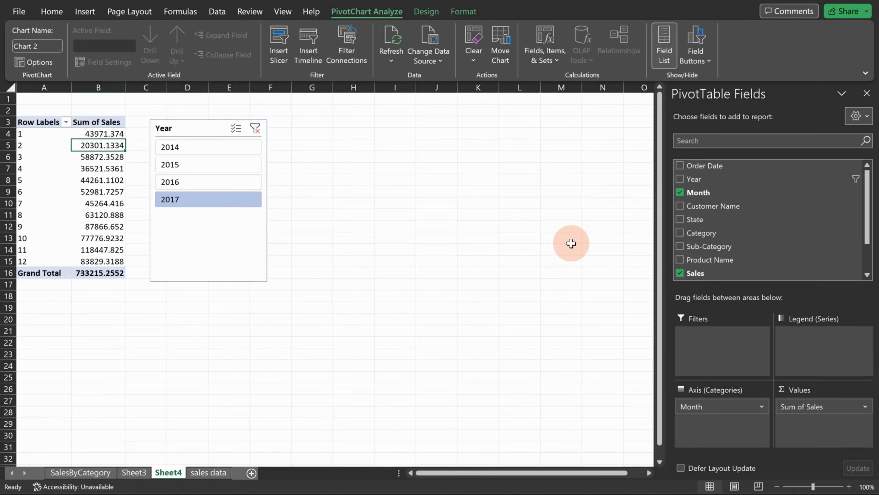
key("ctrl+z")
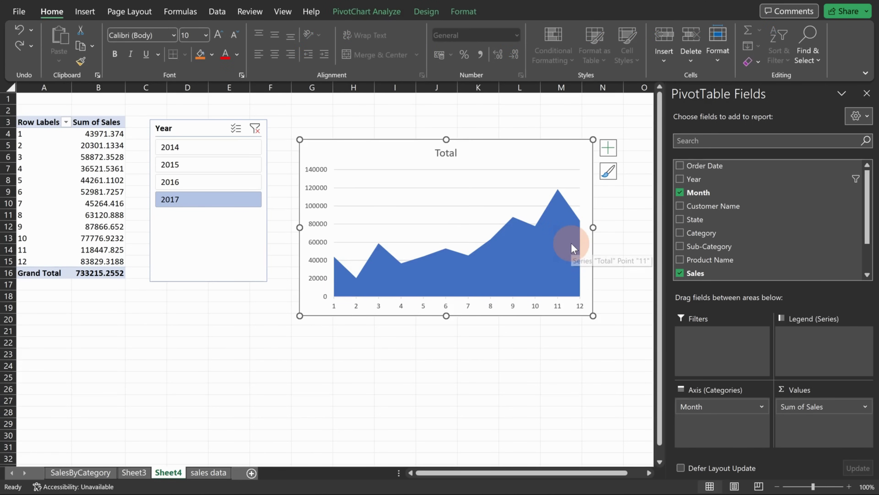
left_click(608, 148)
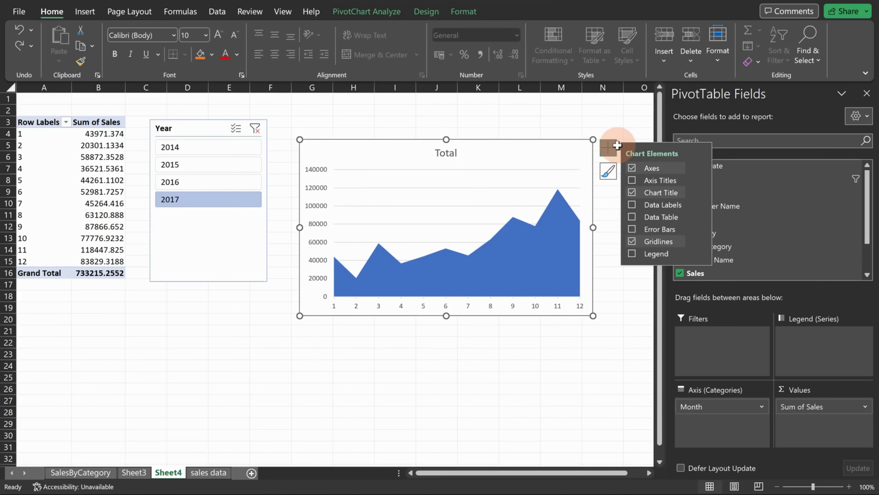
left_click(632, 193)
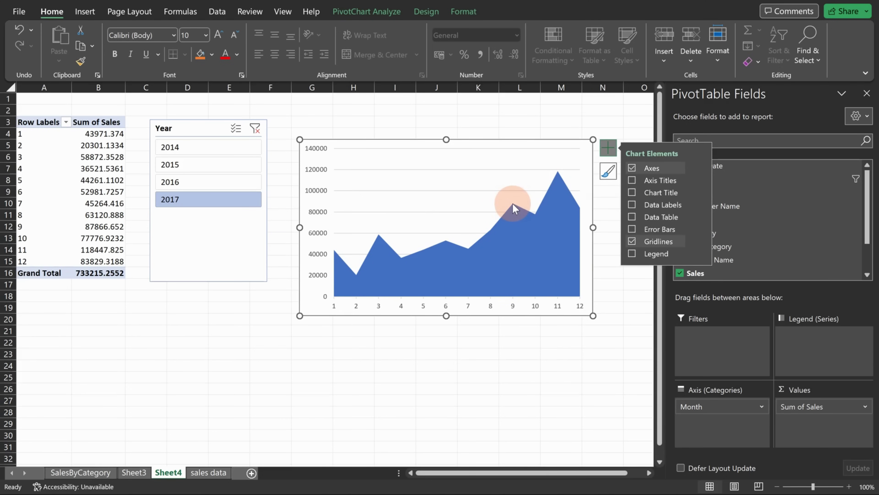
Step: Remove the Grand Total row from the monthly sales PivotTable
left_click(38, 273)
right_click(39, 274)
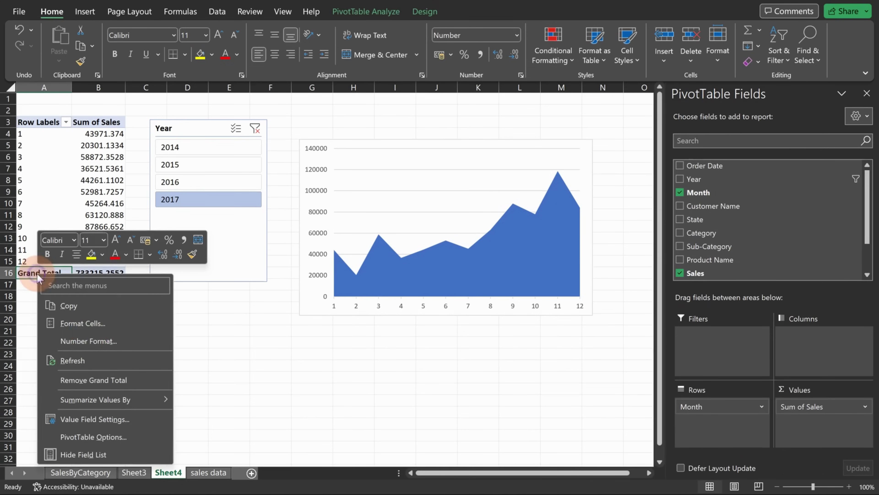
left_click(107, 384)
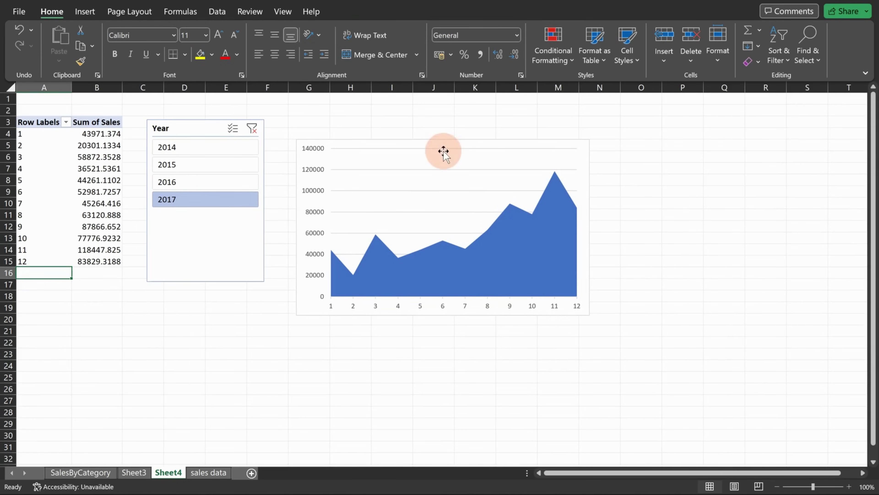
left_click(483, 168)
left_click(522, 146)
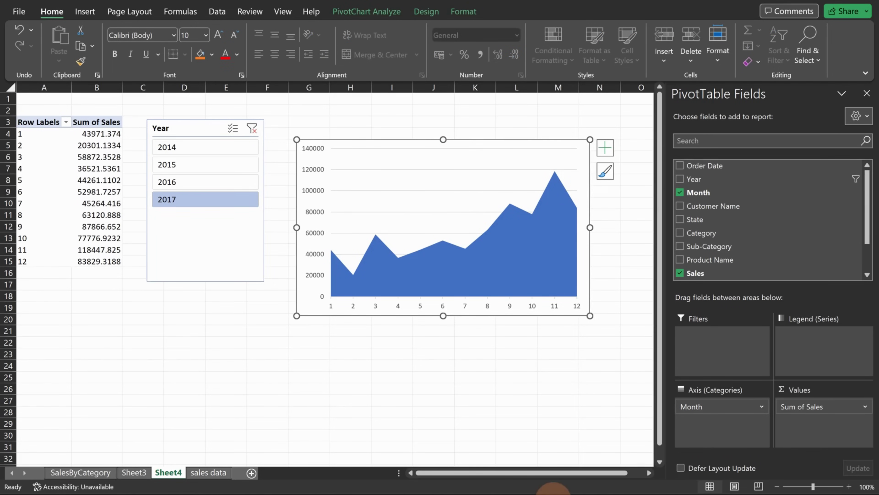
mouse_move(530, 487)
left_click(626, 430)
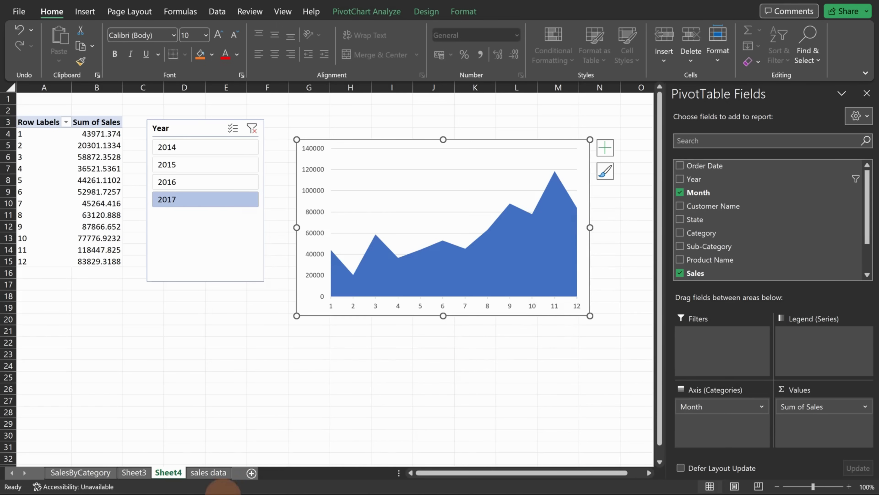
Step: Create a PivotTable from the SalesData table on a new worksheet
left_click(219, 472)
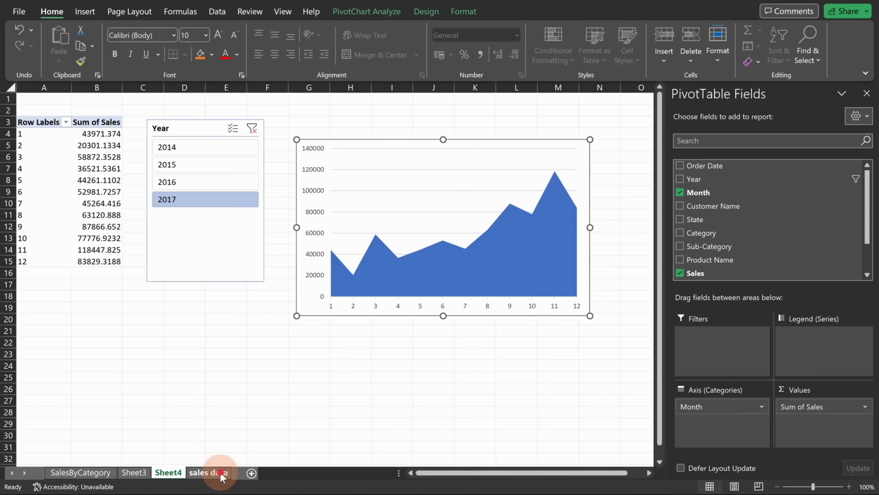
left_click(84, 11)
left_click(30, 41)
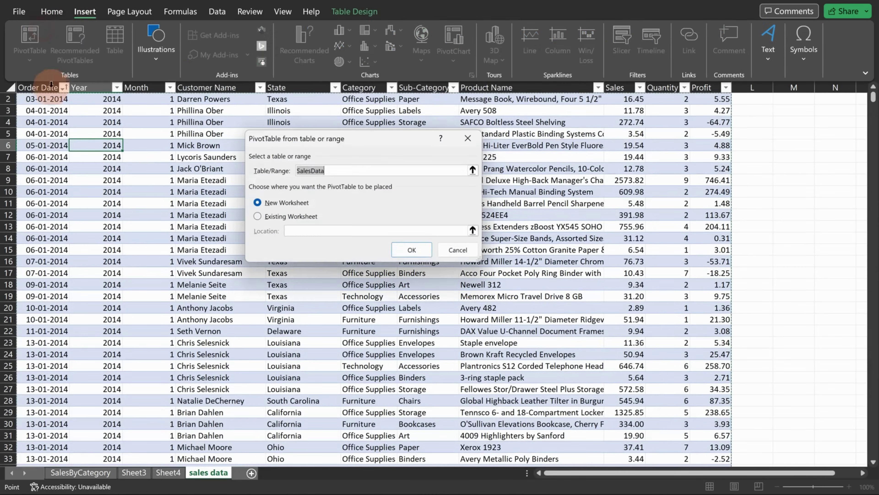
left_click(408, 250)
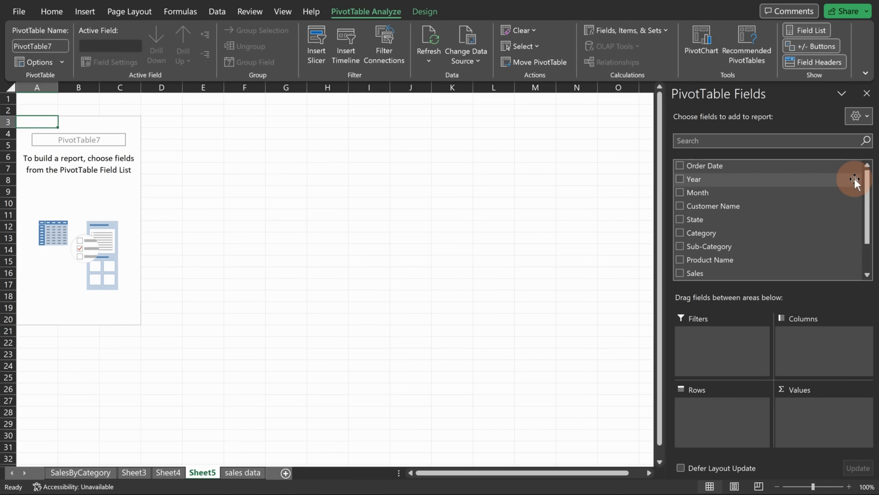
Step: Set Customer Name as the PivotTable's rows and Sum of Profit as its values
left_click_drag(734, 206, 721, 415)
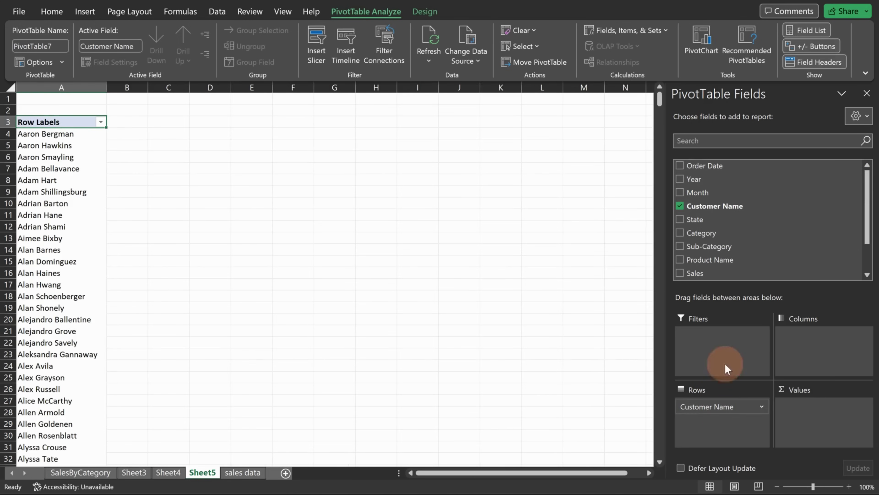
scroll(732, 245, "down", 3)
left_click_drag(732, 257, 812, 403)
Step: Remove the Grand Total row from the customer profit PivotTable
key("ctrl+Down")
right_click(60, 458)
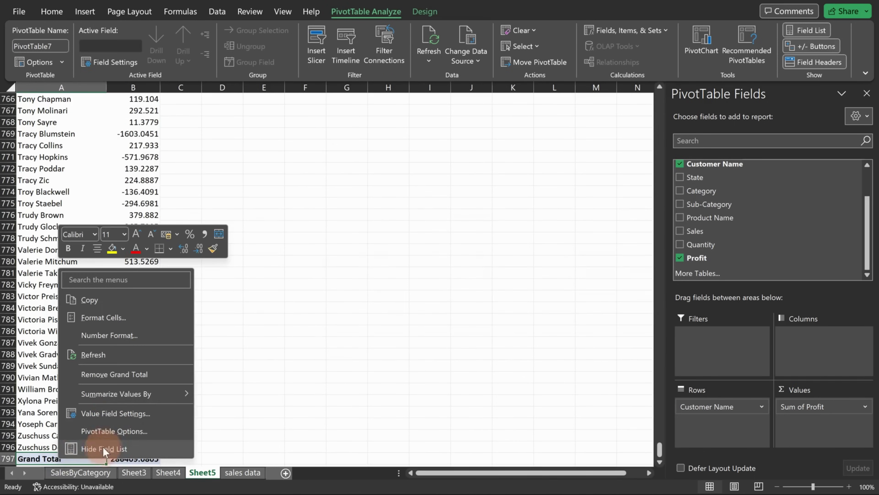
left_click(110, 375)
scroll(132, 374, "up", 20)
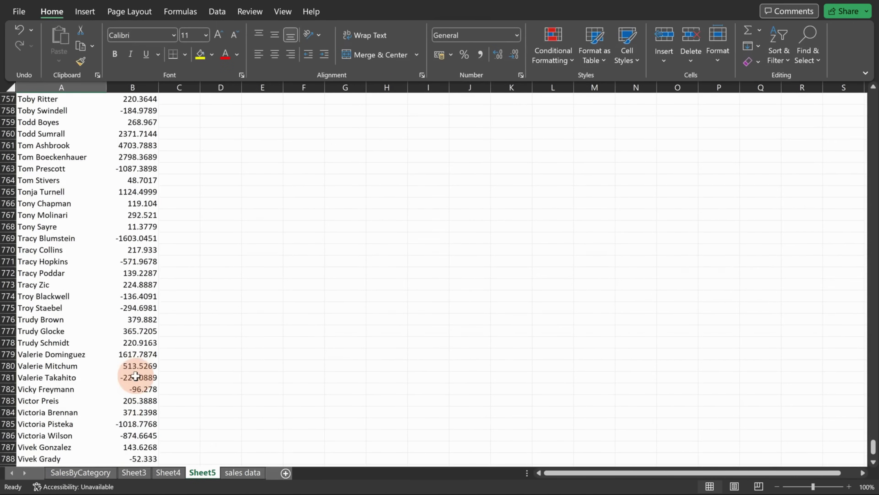
Step: Sort the Sum of Profit values in the customer PivotTable from largest to smallest
left_click(137, 133)
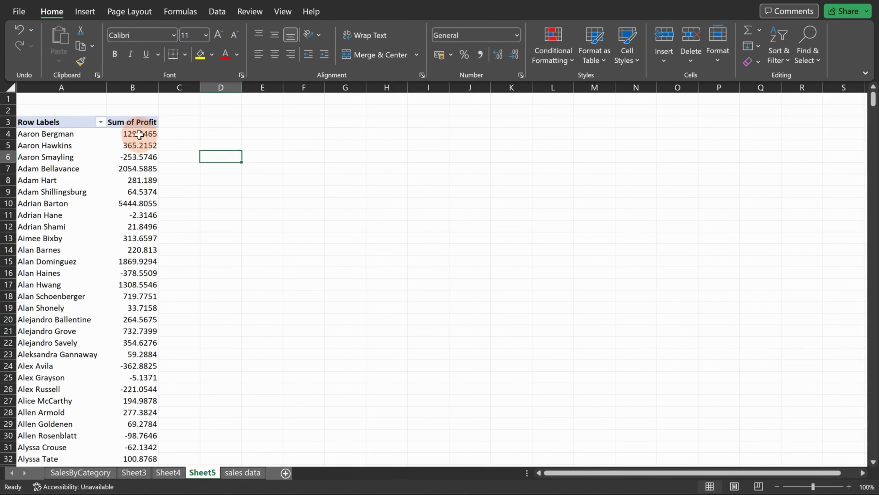
left_click(139, 134)
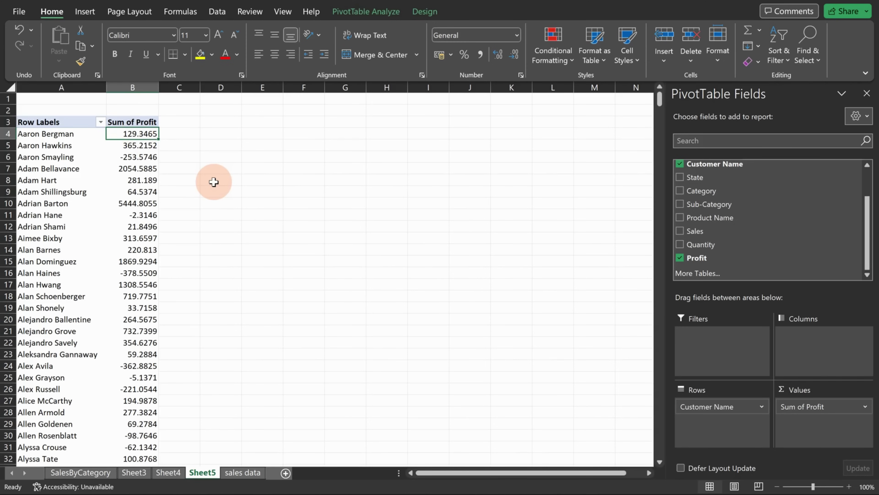
key("ctrl+shift+Down")
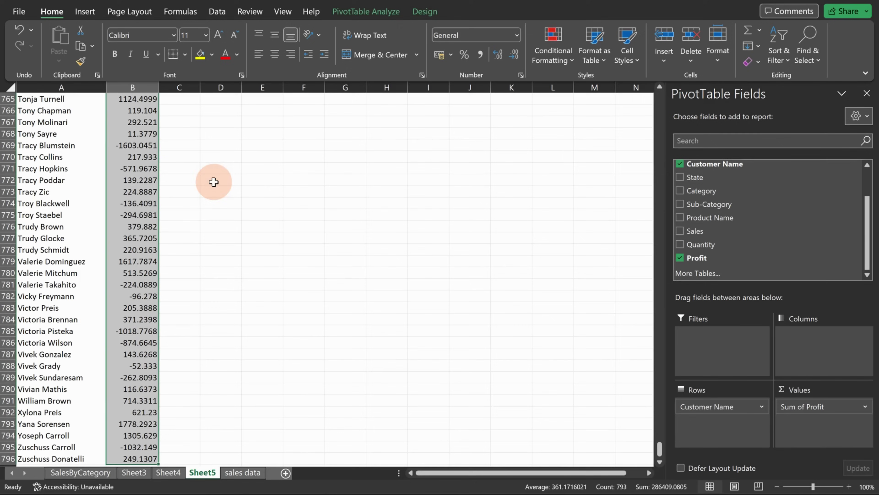
left_click(778, 62)
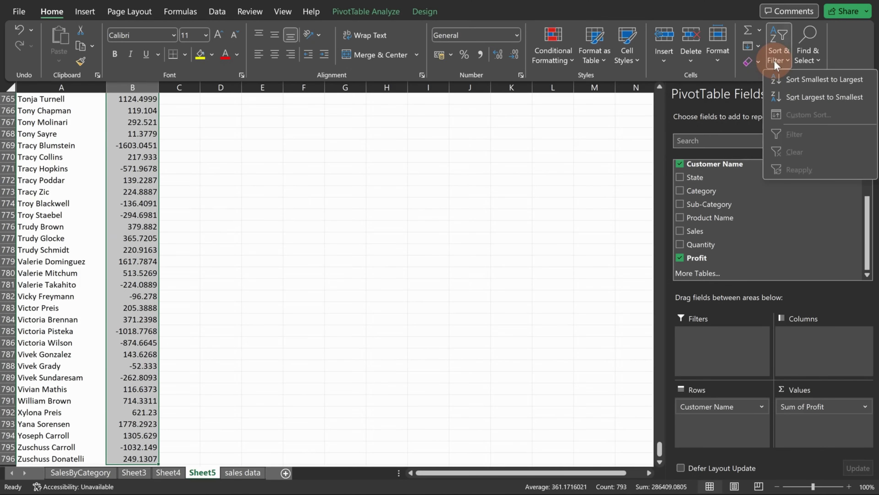
left_click(800, 98)
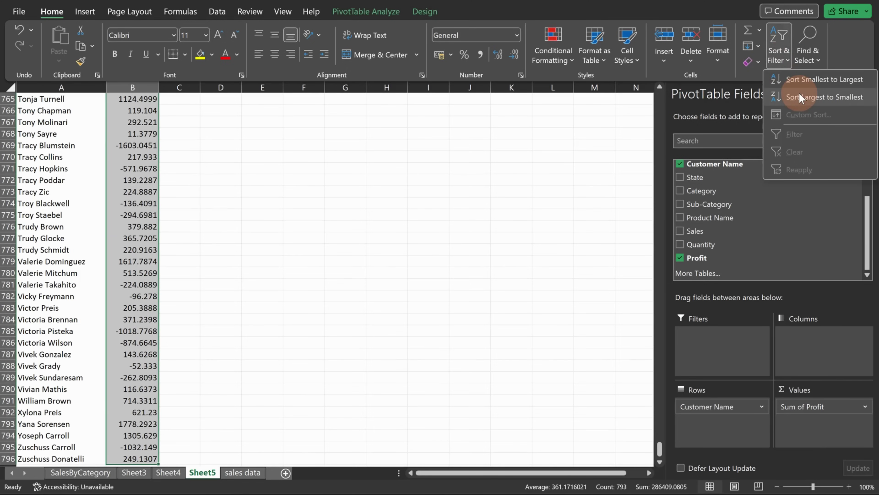
left_click(801, 97)
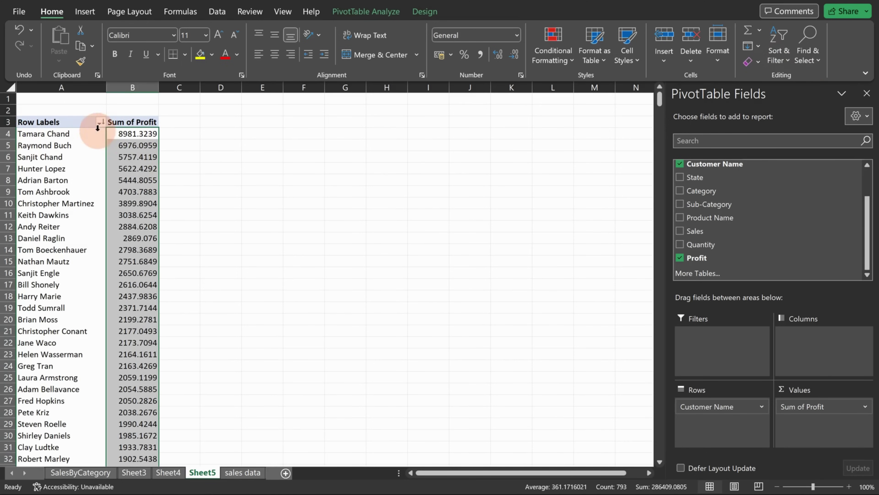
left_click(95, 119)
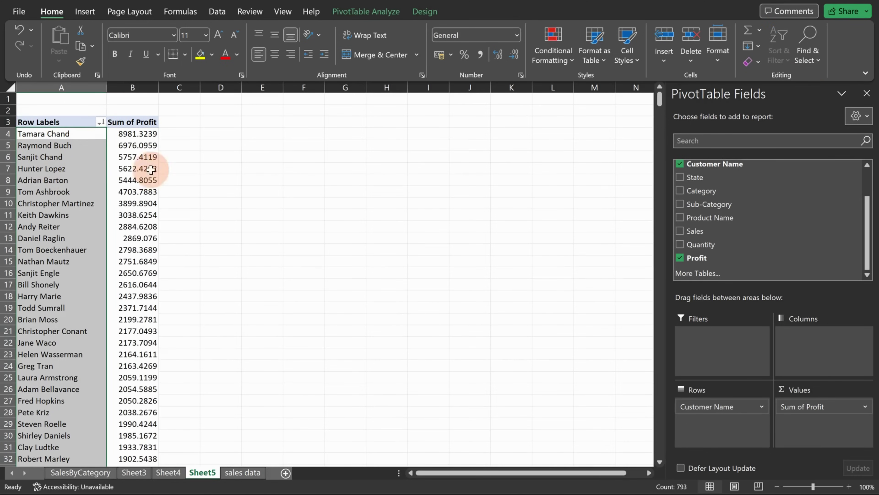
Step: List the top five customers and profits in D4:E8 by filling down =A4 and =B4, and fit column D to its contents
left_click(224, 133)
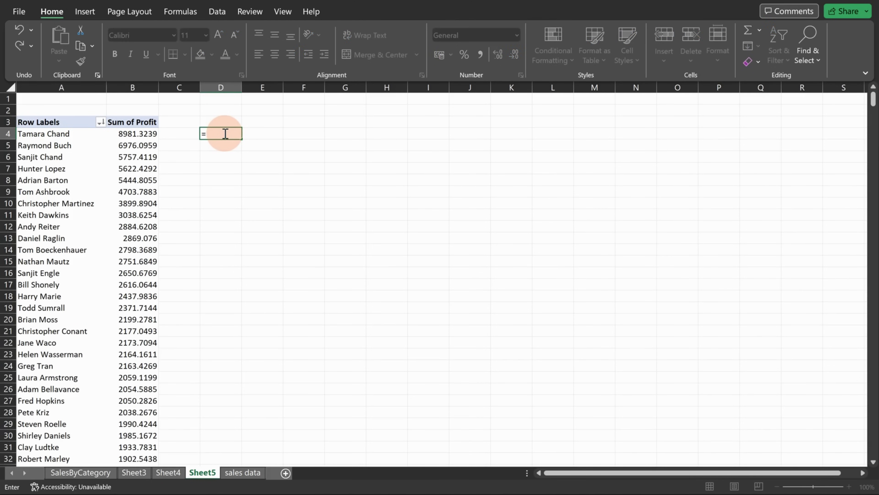
type("a4")
key("Tab")
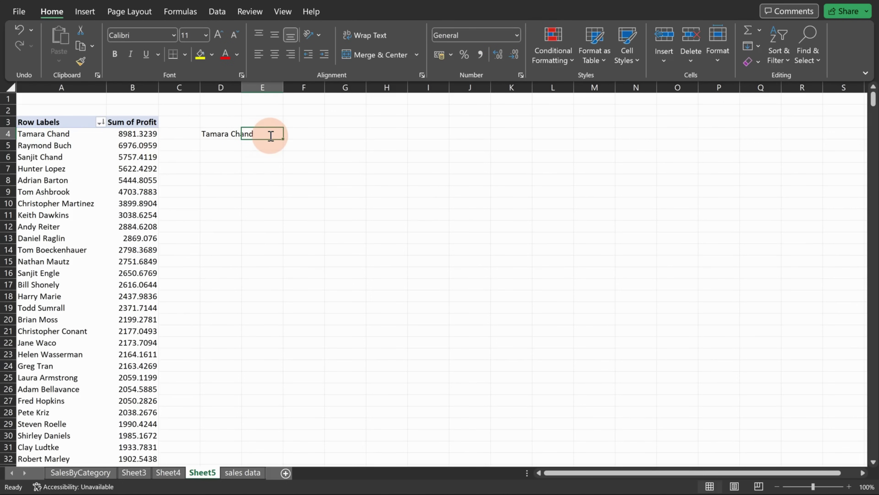
type("=b4")
key("Return")
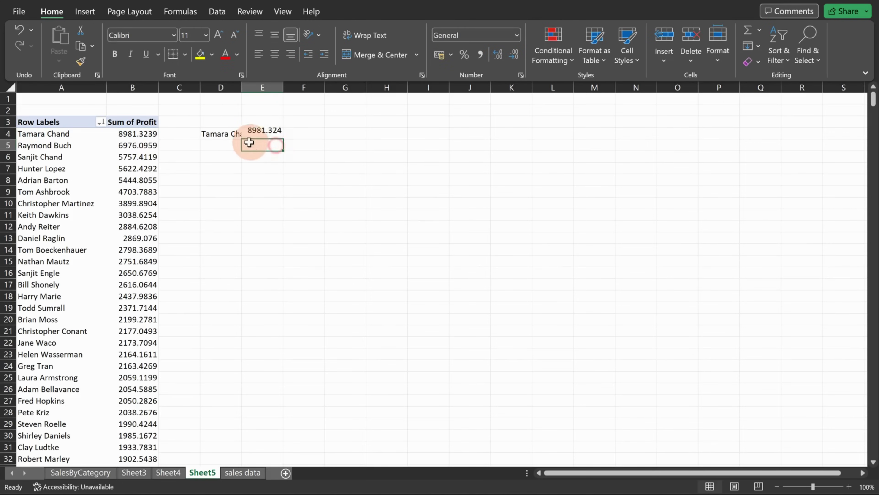
left_click_drag(235, 134, 283, 184)
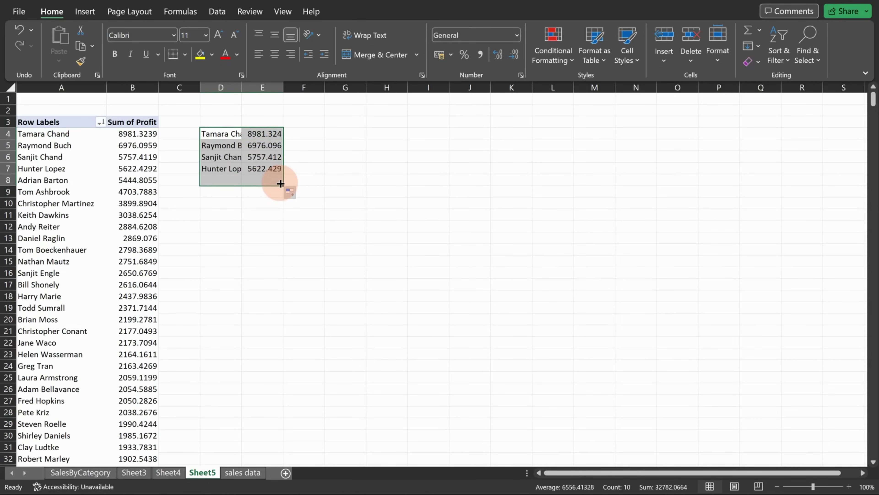
double_click(242, 88)
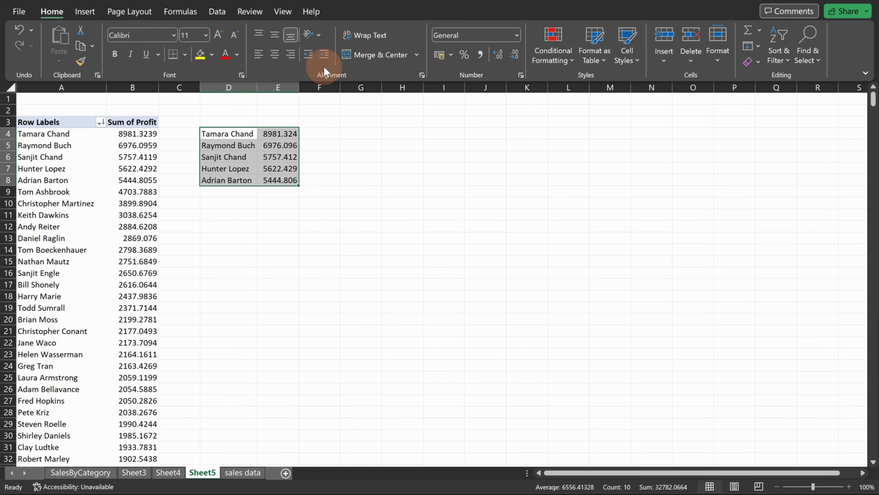
Step: Place a 2-D pie chart of the top five customers, without a chart title, beside the D4:E8 list
left_click(84, 11)
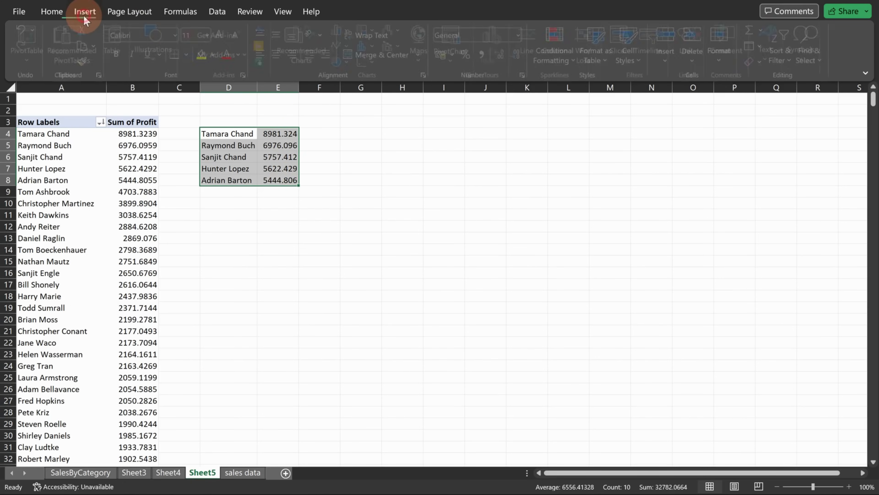
left_click(339, 62)
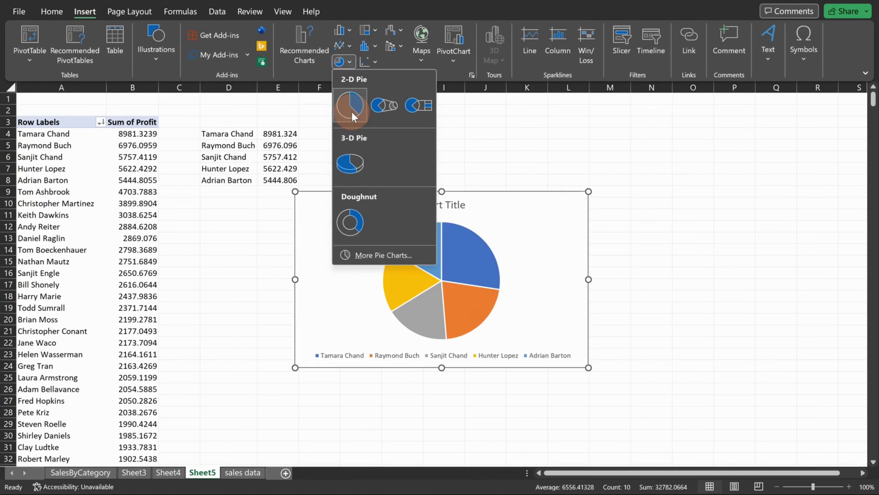
left_click(349, 104)
left_click_drag(470, 177, 575, 194)
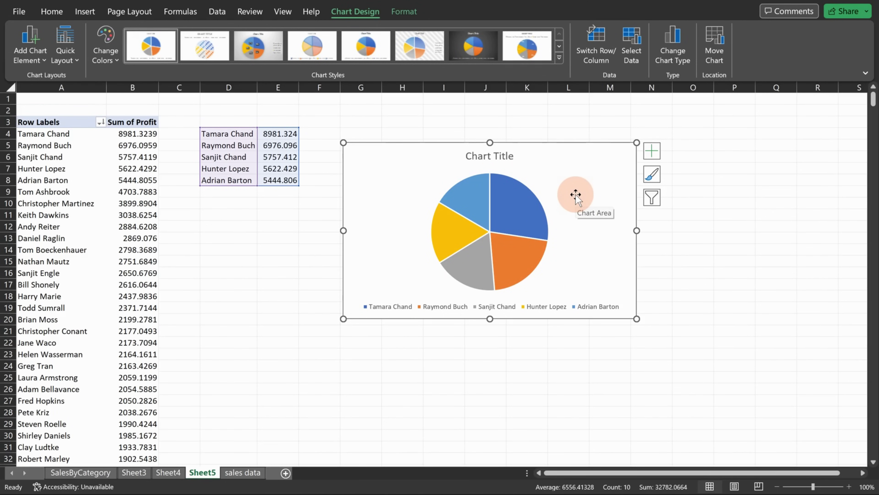
left_click(652, 150)
left_click(675, 171)
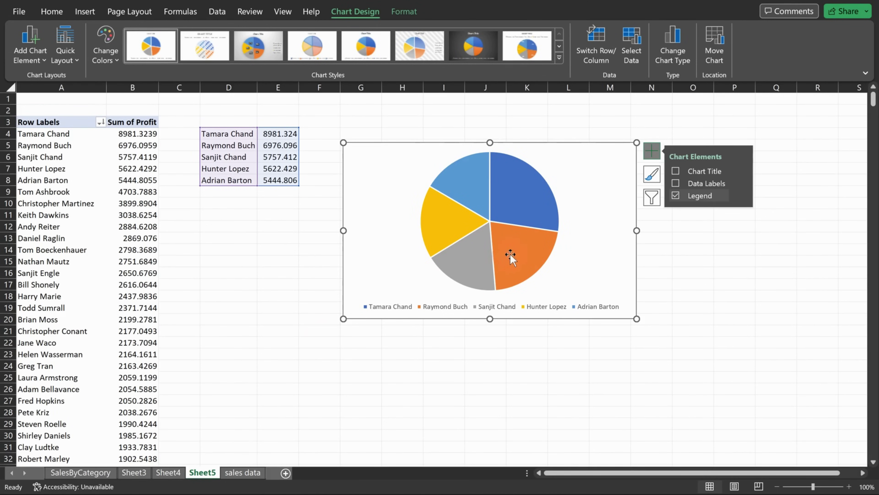
Step: Rename Sheet3, which holds the yearly profit line chart, as Profit Gained
left_click(134, 473)
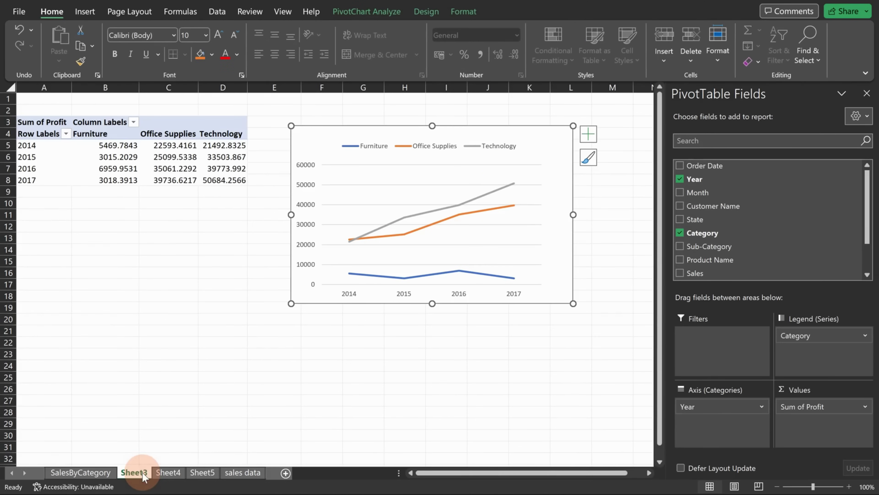
right_click(144, 474)
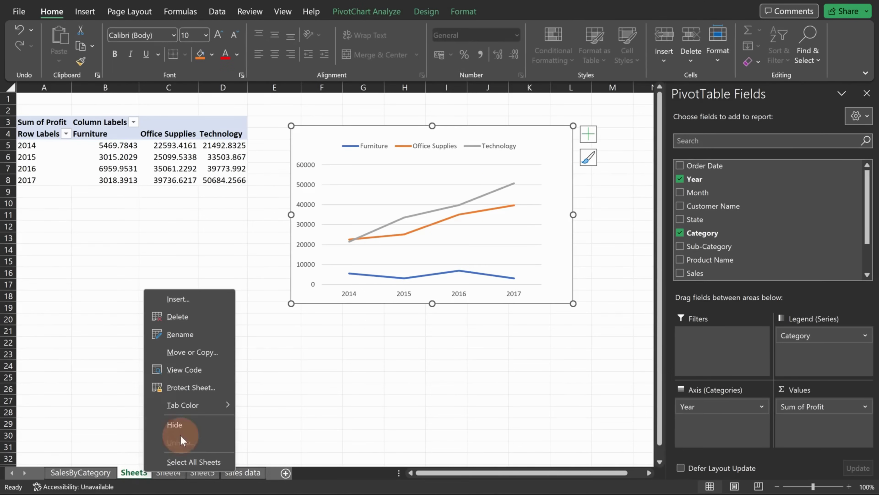
left_click(189, 334)
type("p")
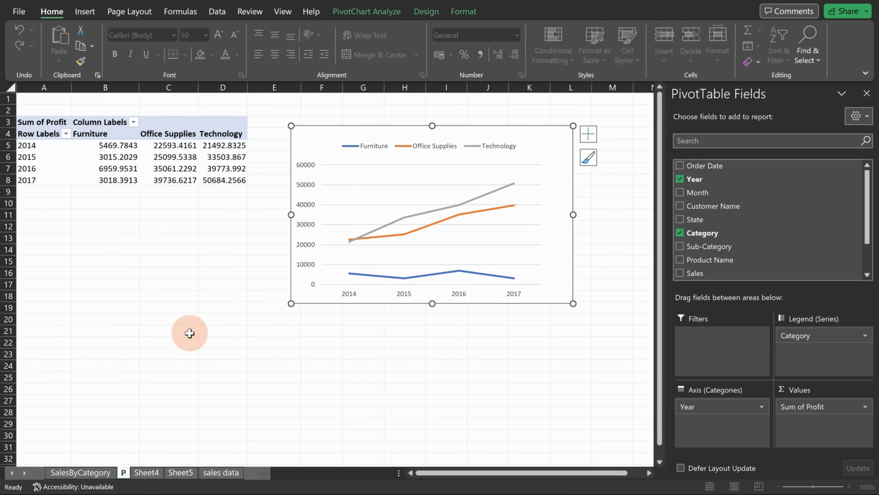
type("rofit")
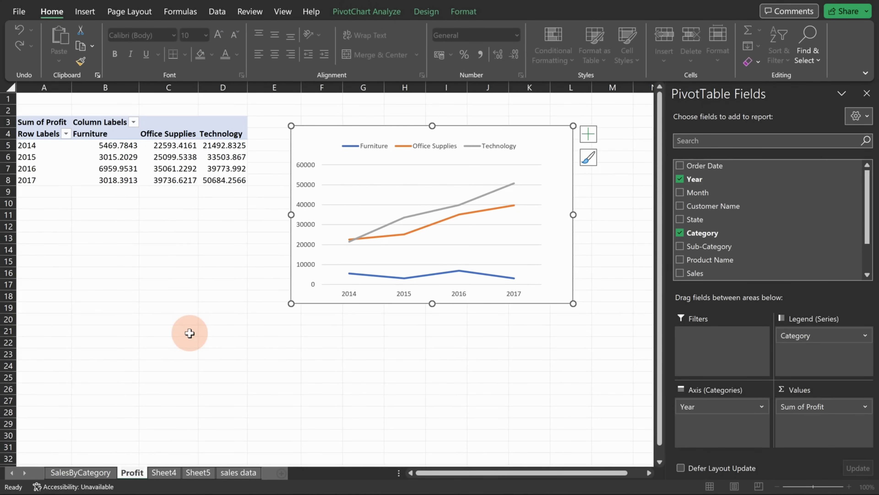
type(" Gained")
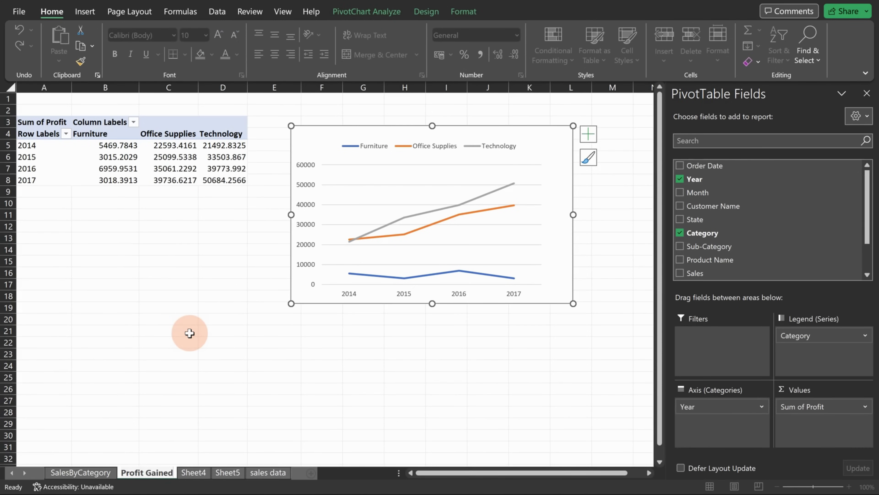
Step: Rename Sheet4, which holds the monthly sales area chart, as MonthlySales
left_click(180, 473)
right_click(187, 473)
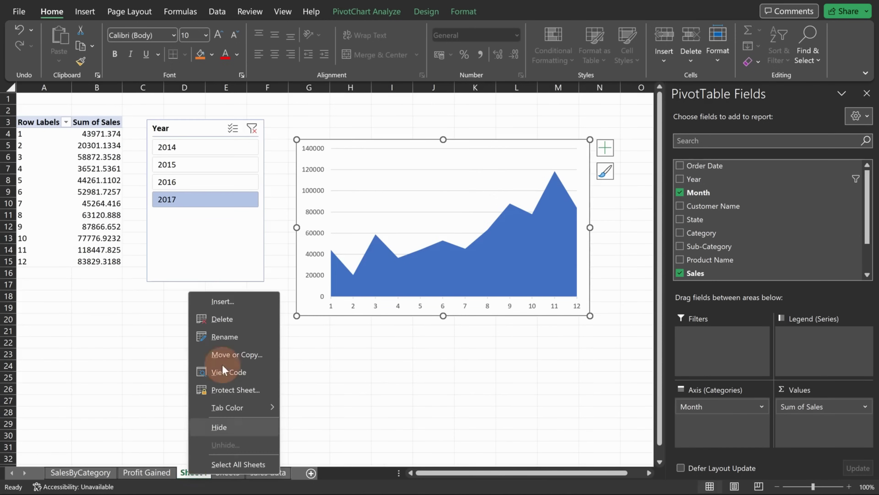
left_click(223, 338)
type("Monthl")
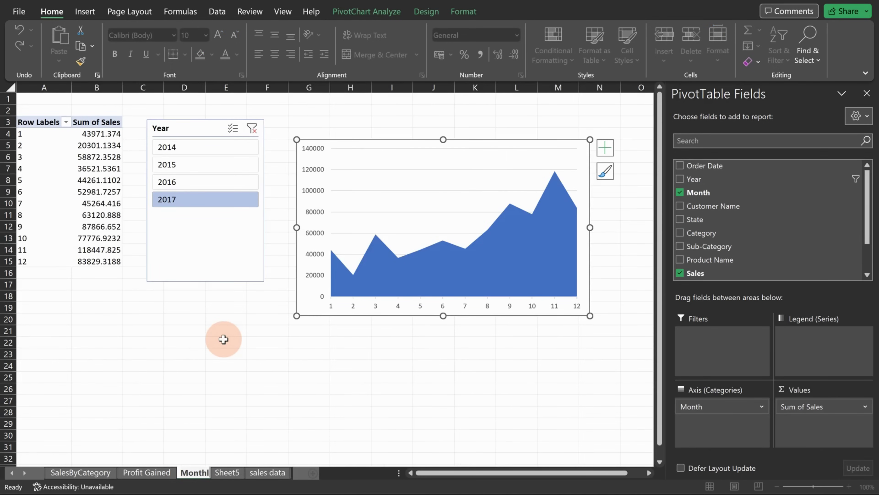
type("ySales")
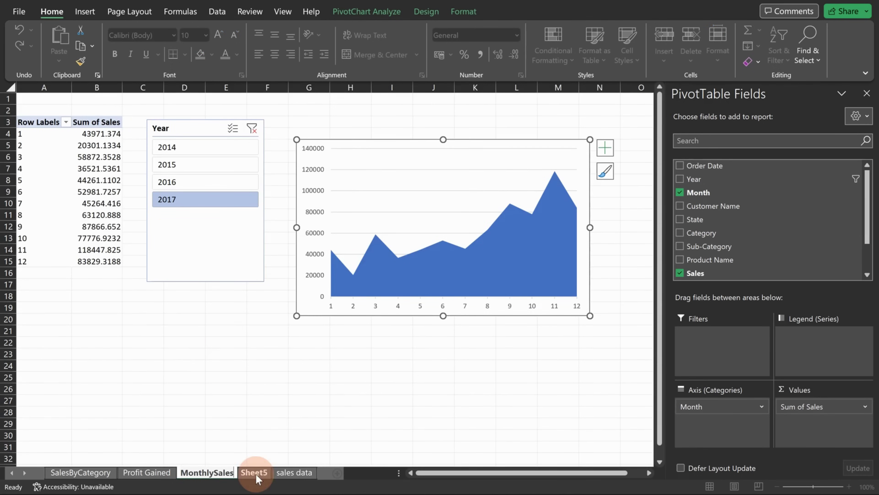
Step: Rename Sheet5, which holds the customer profit pie chart, as Top5Customers
right_click(257, 475)
left_click(292, 337)
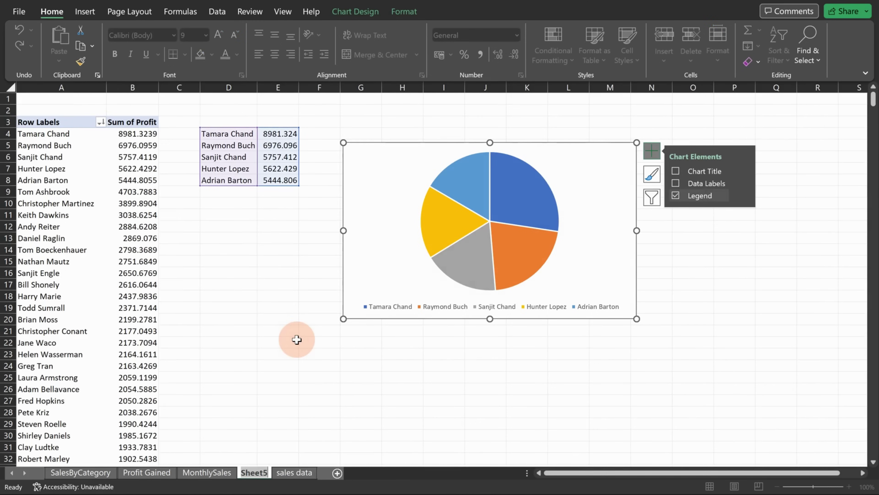
type("Top 5 Custome")
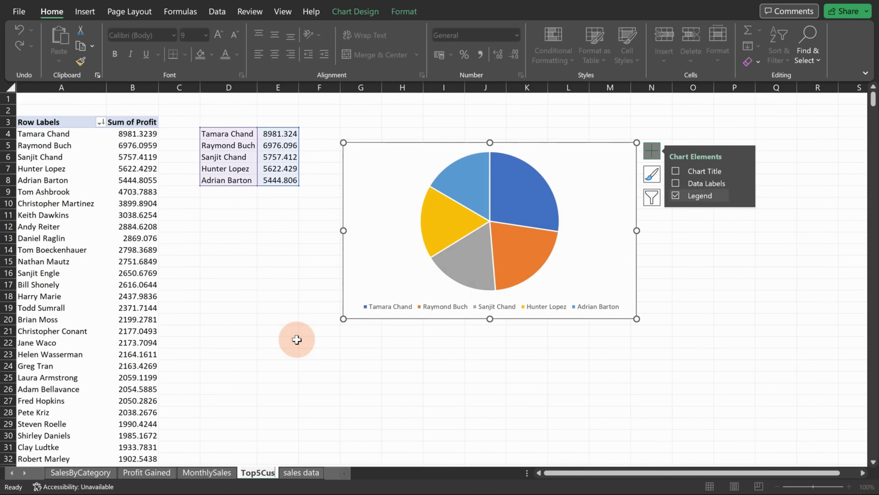
type("rs")
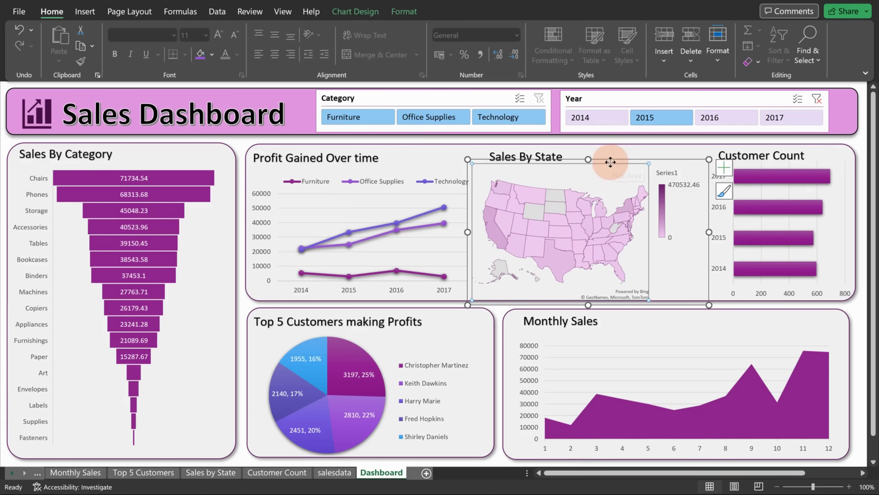
left_click(609, 152)
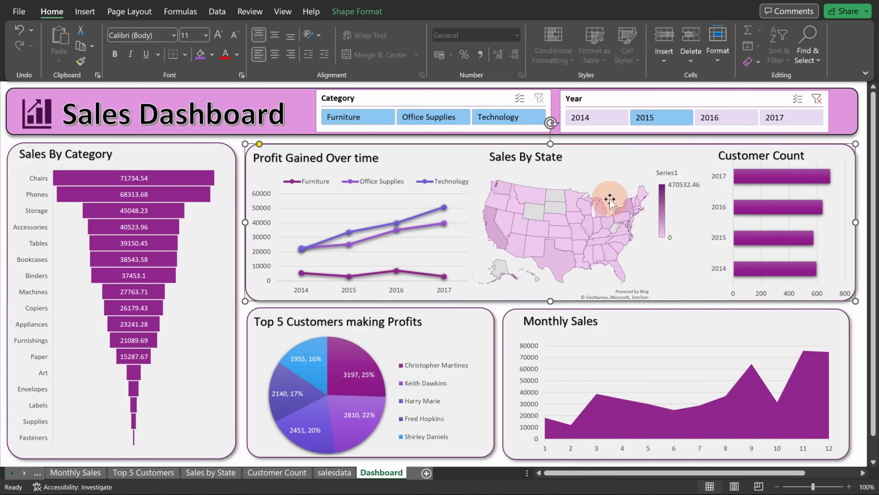
left_click(492, 441)
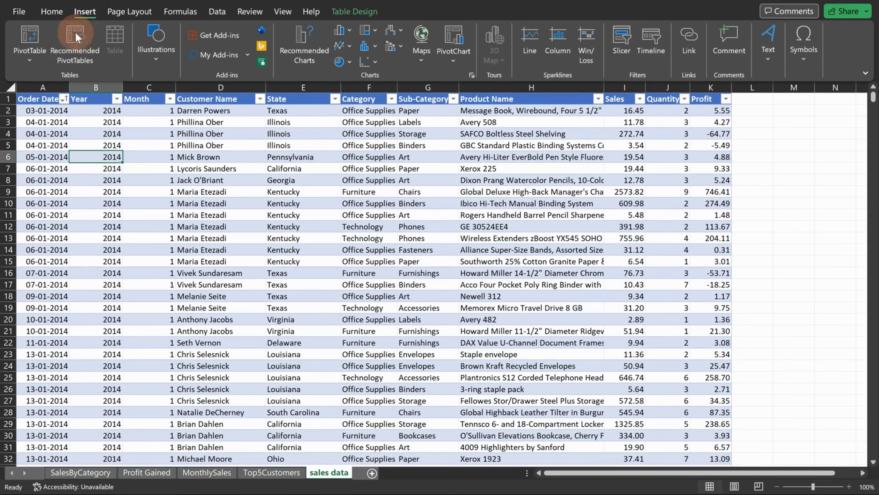
Step: Create a PivotTable from SalesData on a new worksheet, with State as rows and Sum of Sales as values
left_click(34, 47)
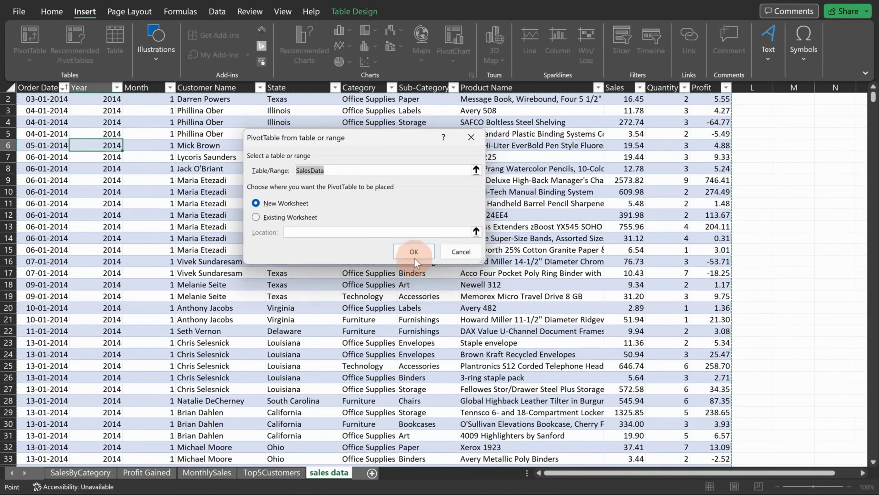
left_click(414, 253)
left_click_drag(695, 219, 715, 407)
left_click_drag(696, 273, 818, 407)
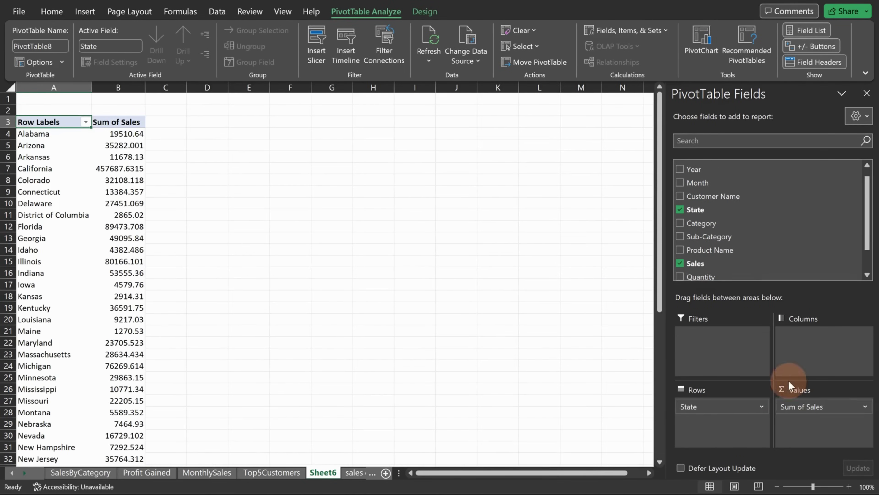
Step: Link D4 and E4 to the first state and its sales with the formulas =A4 and =B4
left_click(216, 135)
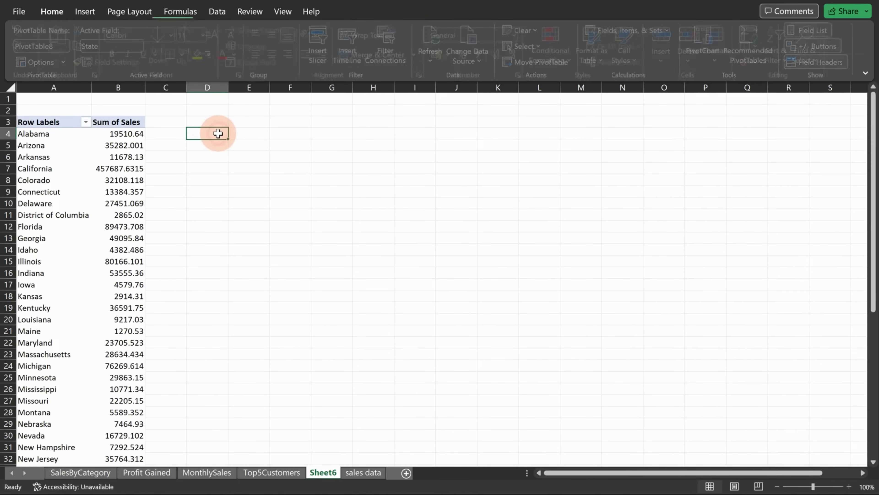
type("=A4")
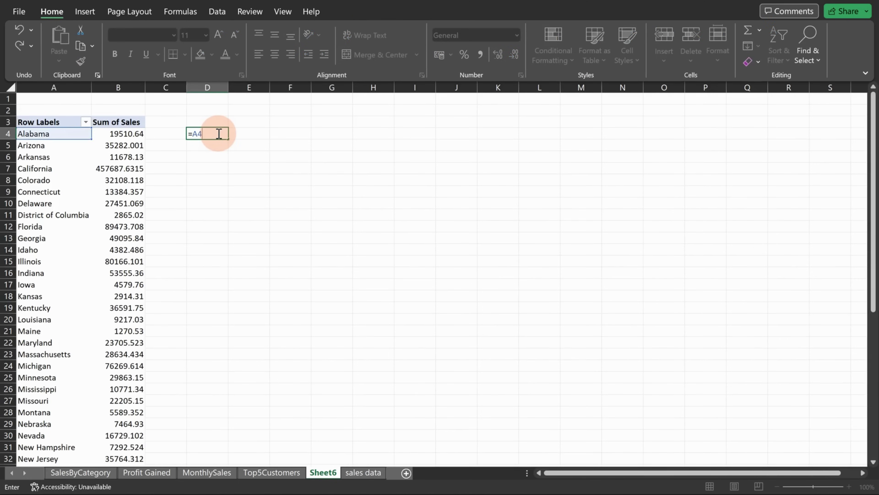
key("Tab")
type("=B4")
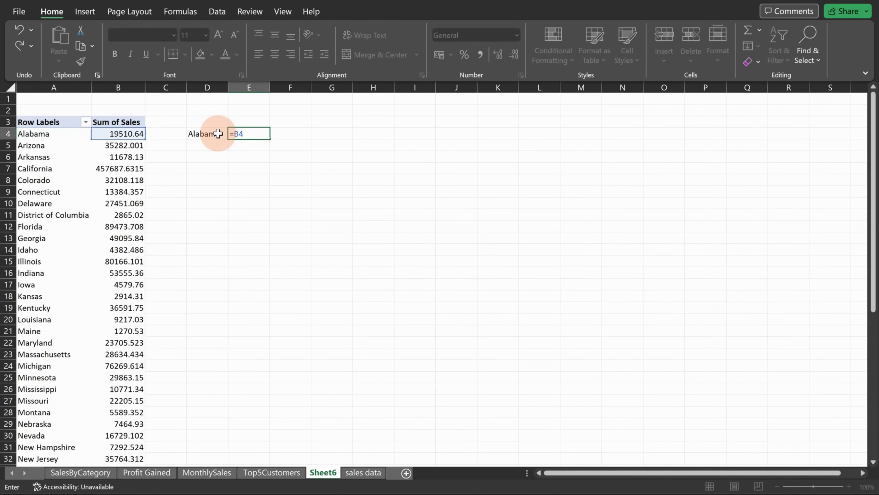
left_click(249, 156)
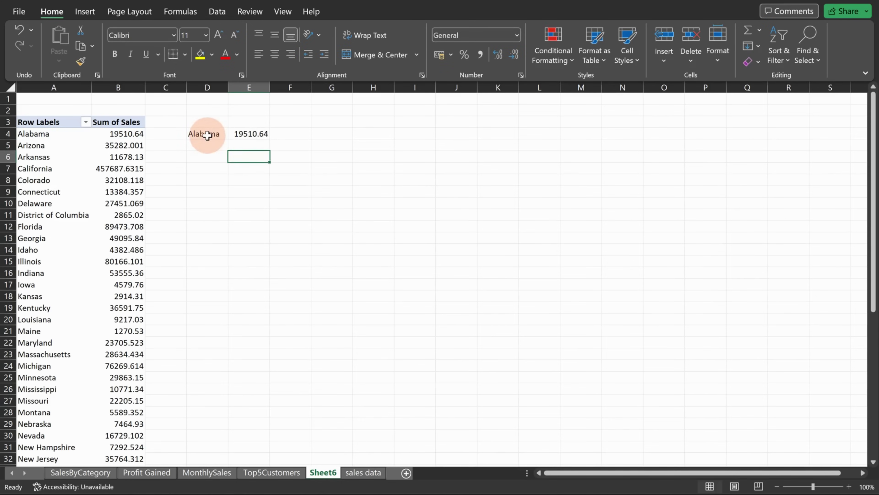
Step: Fill the D4:E4 formulas down to row 52, leaving out the Grand Total row
left_click_drag(208, 131, 274, 133)
left_click(273, 134)
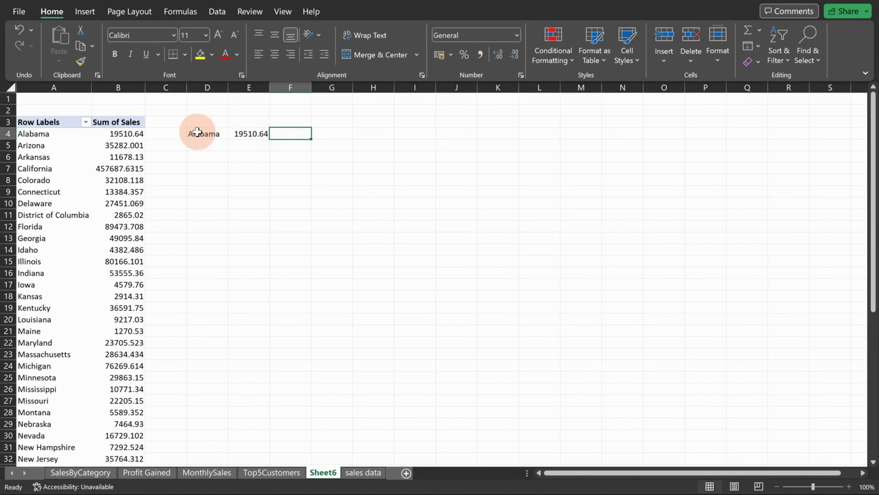
left_click_drag(198, 131, 244, 438)
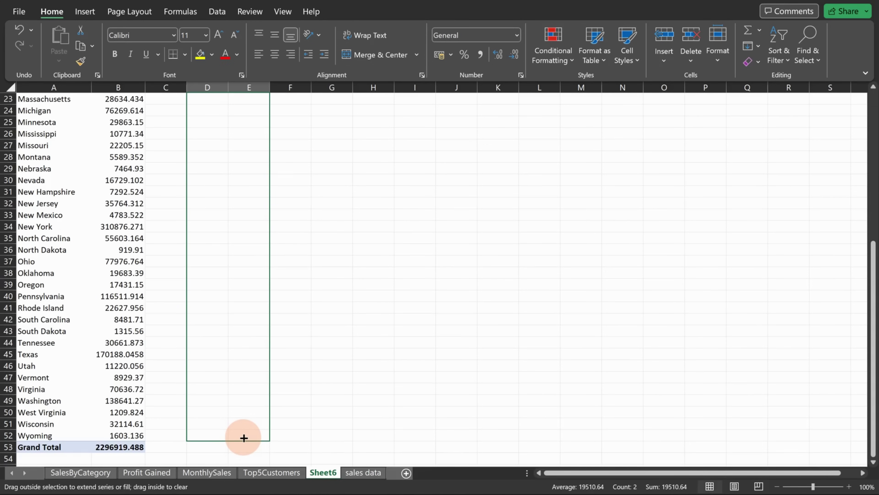
left_click_drag(244, 438, 242, 440)
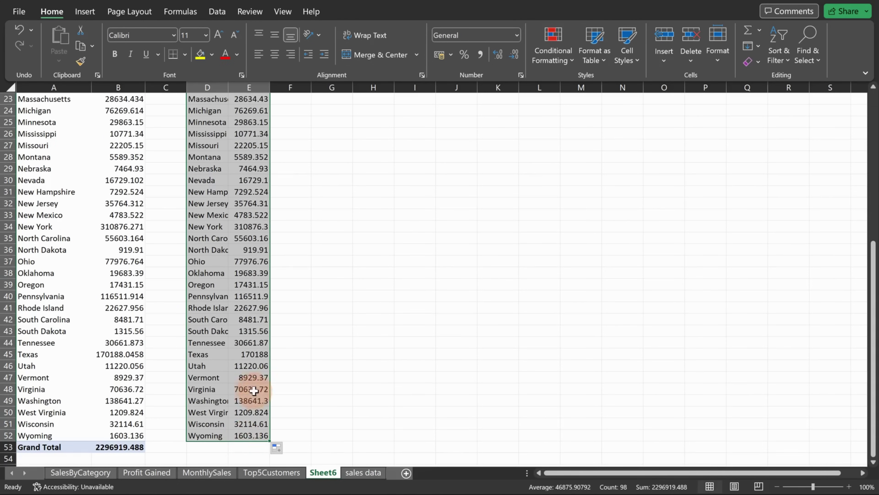
scroll(236, 373, "up", 6)
scroll(236, 373, "up", 2)
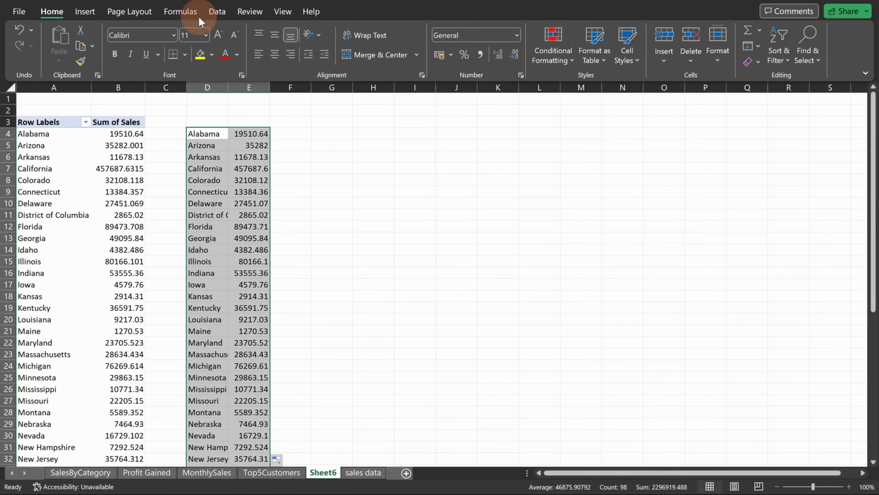
Step: Insert a Filled Map chart of the D4:E52 state sales and place it beside the list
left_click(85, 11)
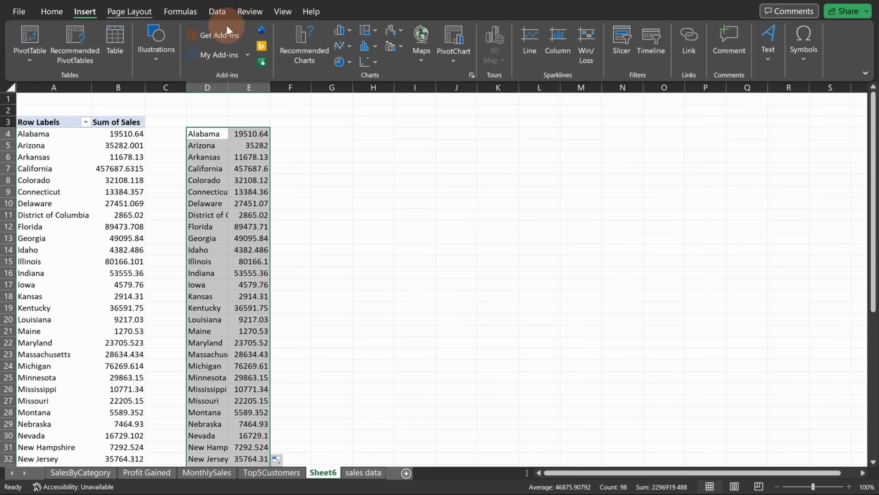
left_click(422, 59)
left_click(428, 108)
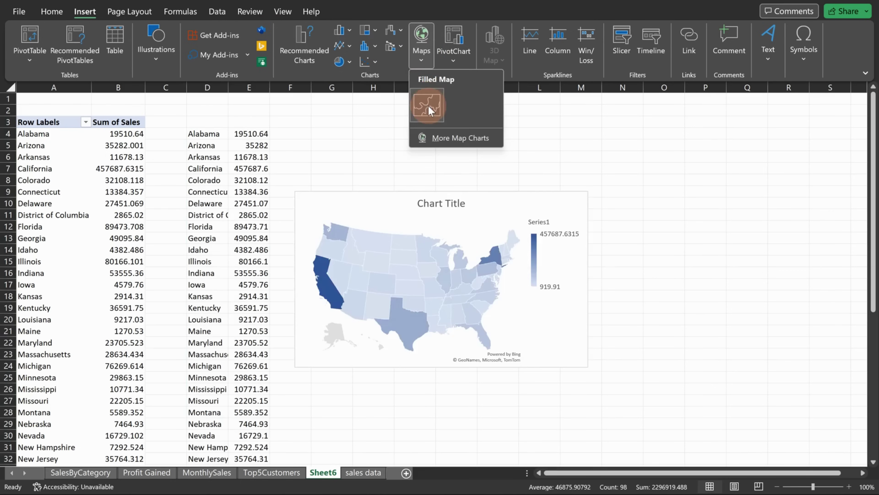
left_click_drag(510, 181, 546, 135)
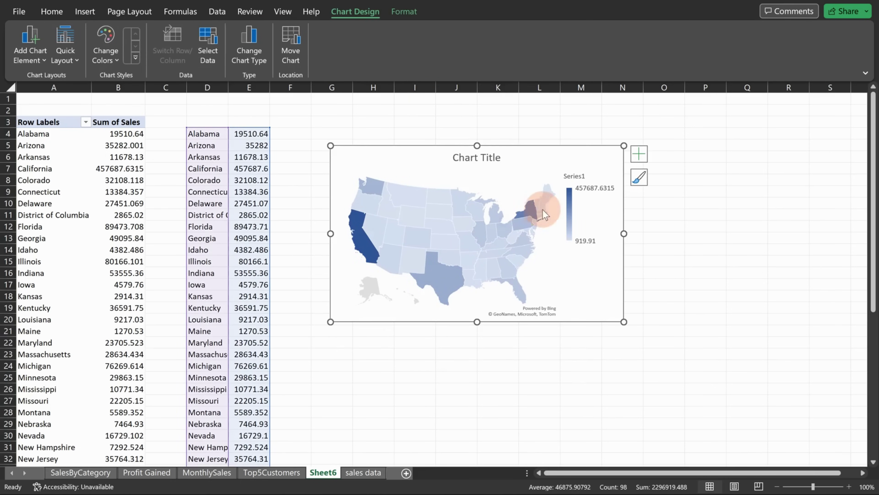
Step: Remove the chart title from the state sales map
left_click(646, 154)
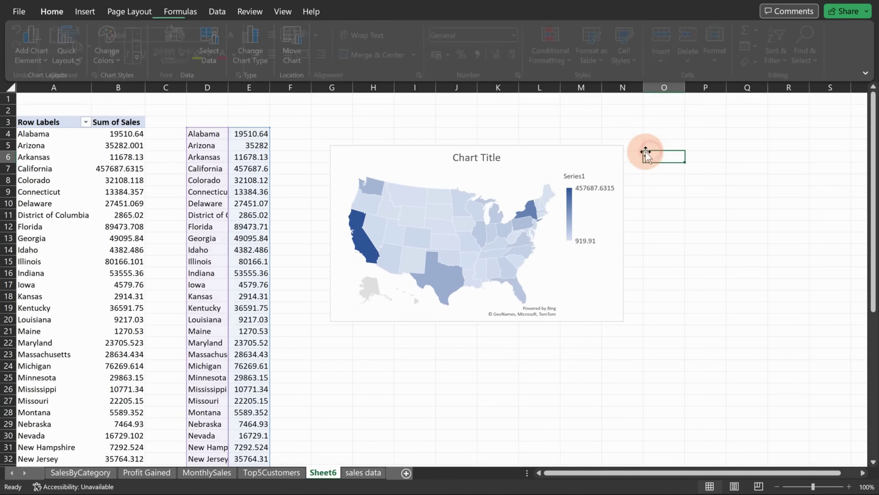
left_click(606, 153)
left_click(639, 154)
left_click(663, 173)
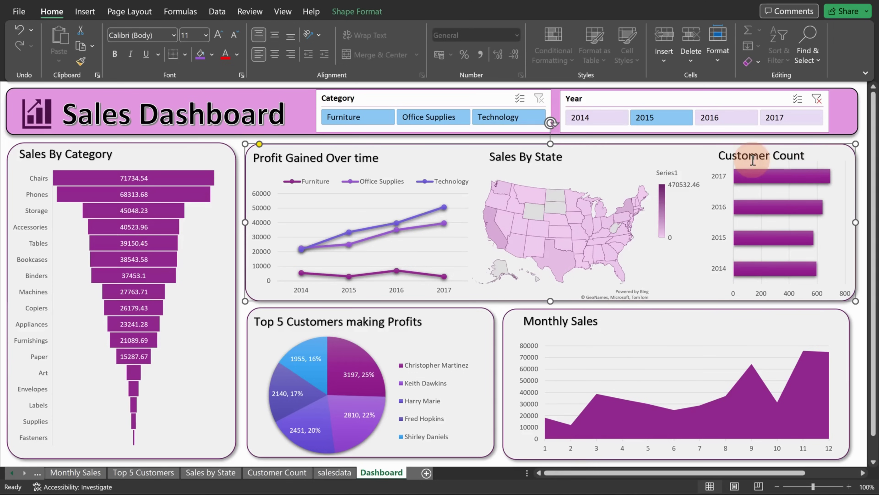
Step: Examine the yearly bars of the Customer Count chart on the finished example's Dashboard sheet
mouse_move(794, 214)
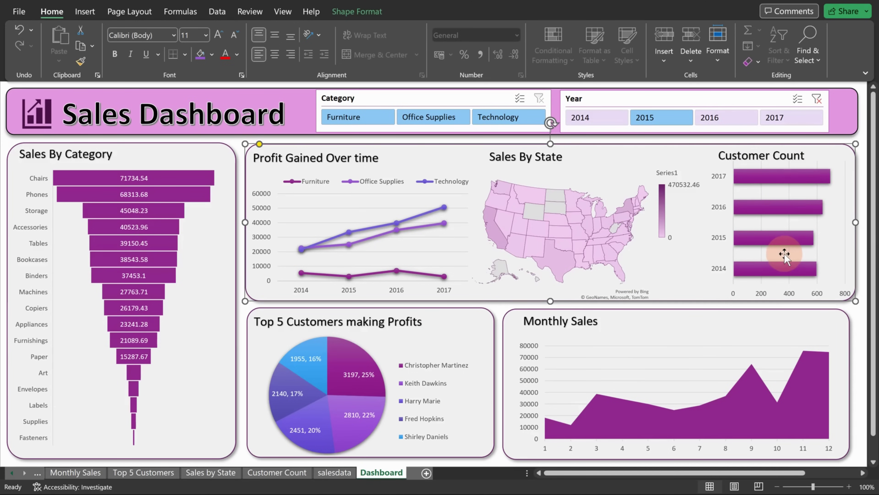
mouse_move(793, 264)
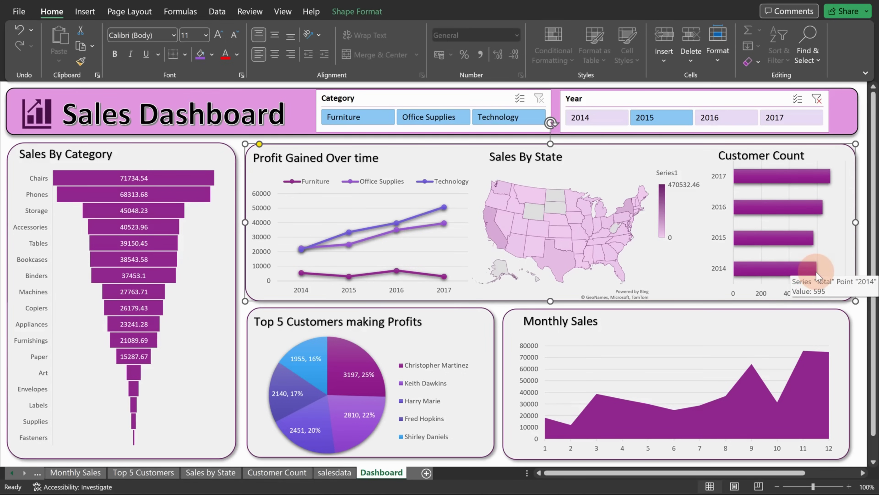
mouse_move(798, 246)
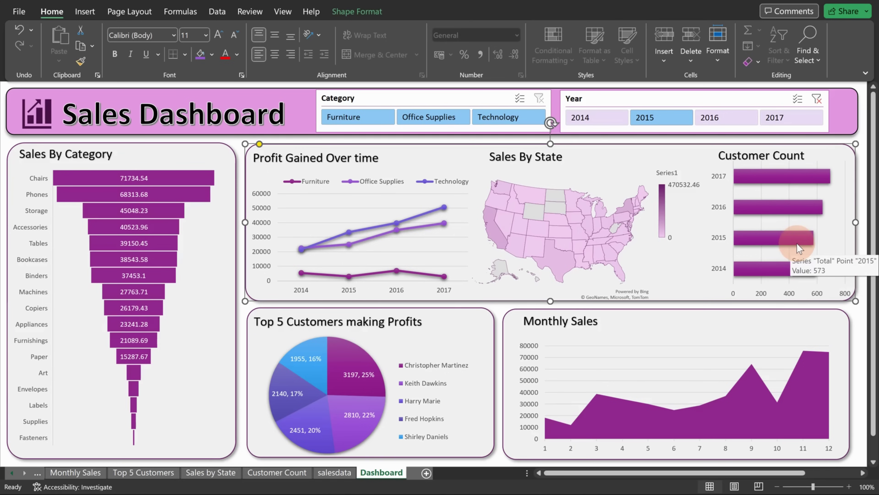
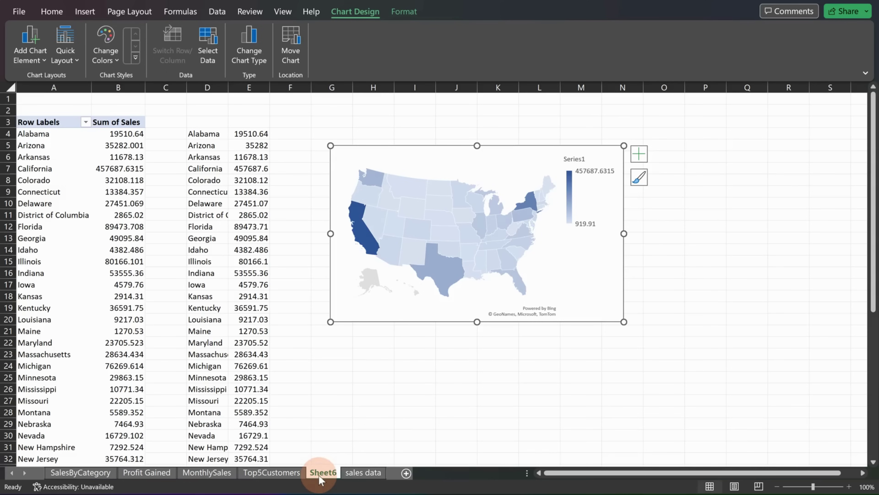
Step: Rename Sheet6, which holds the state sales map, as SalesbyState
right_click(324, 472)
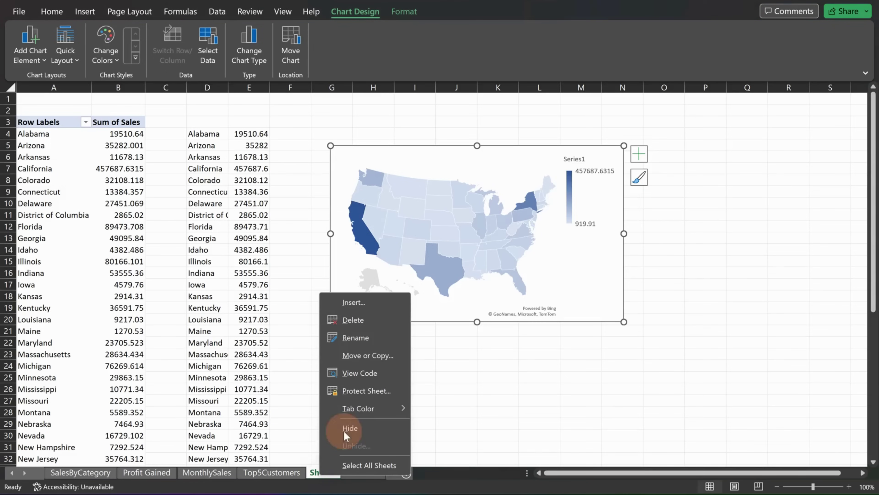
left_click(368, 342)
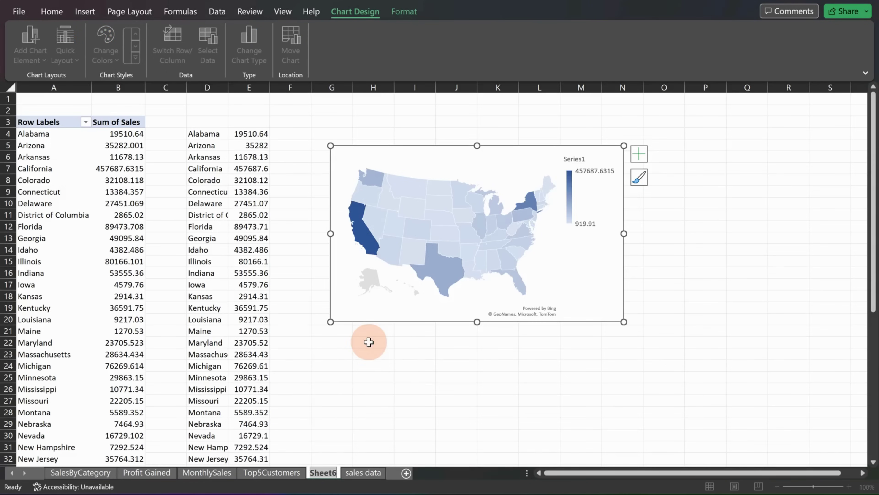
type("Sat")
key("BackSpace")
key("BackSpace")
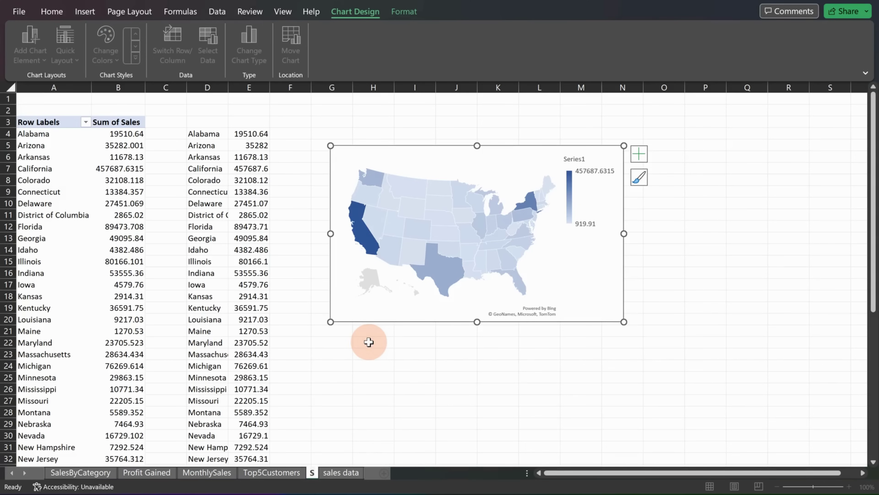
type("alesby")
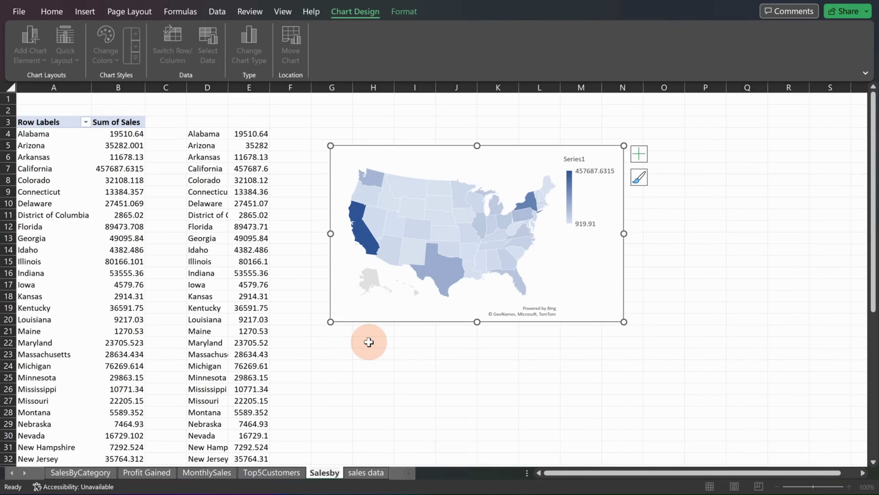
type("State")
key("Return")
Step: Copy the Year and Customer Name columns from the sales data sheet into columns A and B of a new sheet
key("ctrl+Page_Down")
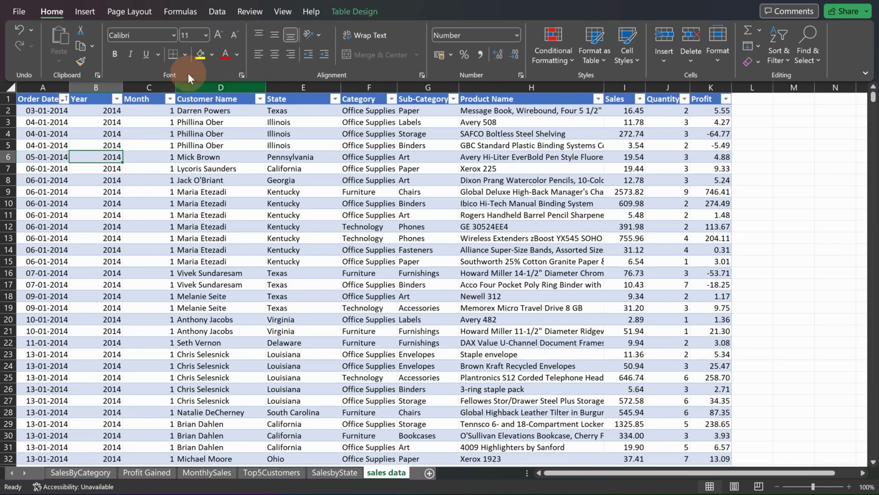
left_click(97, 87)
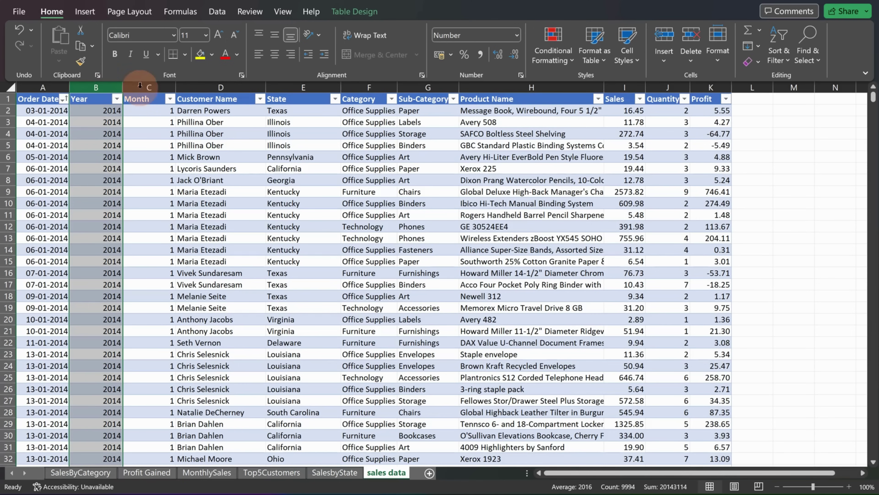
left_click(195, 87, "ctrl")
key("ctrl+c")
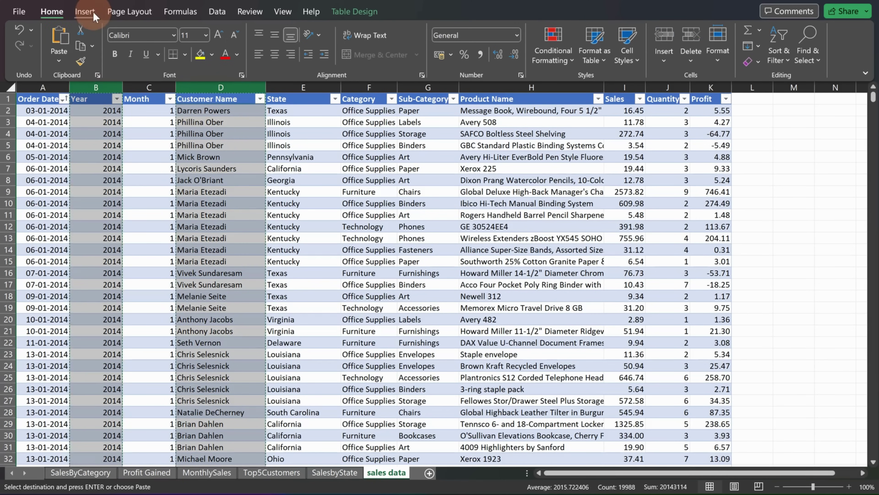
left_click(429, 473)
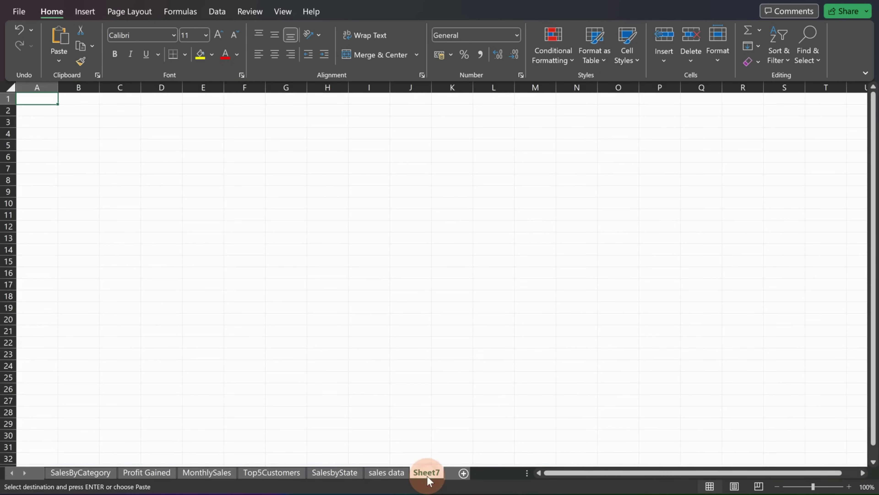
key("ctrl+v")
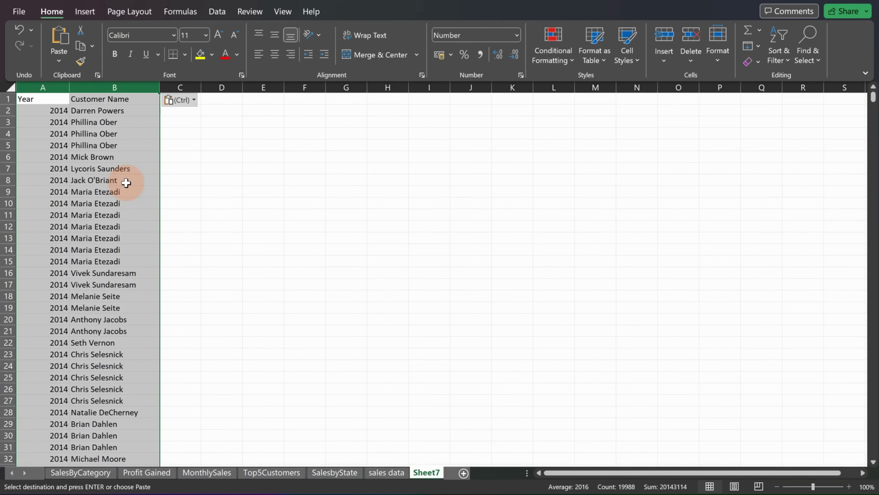
Step: Check the pasted Customer Name column for repeated entries within the same year, such as B3:B5
left_click(101, 168)
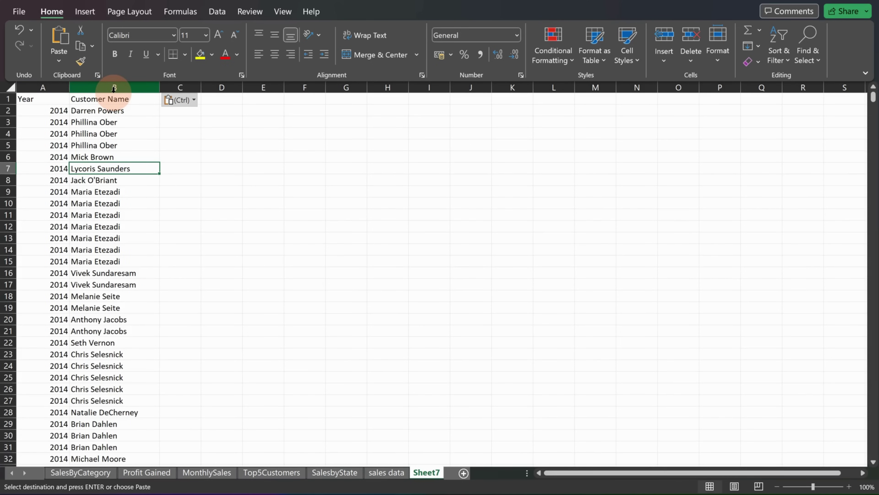
left_click(98, 122)
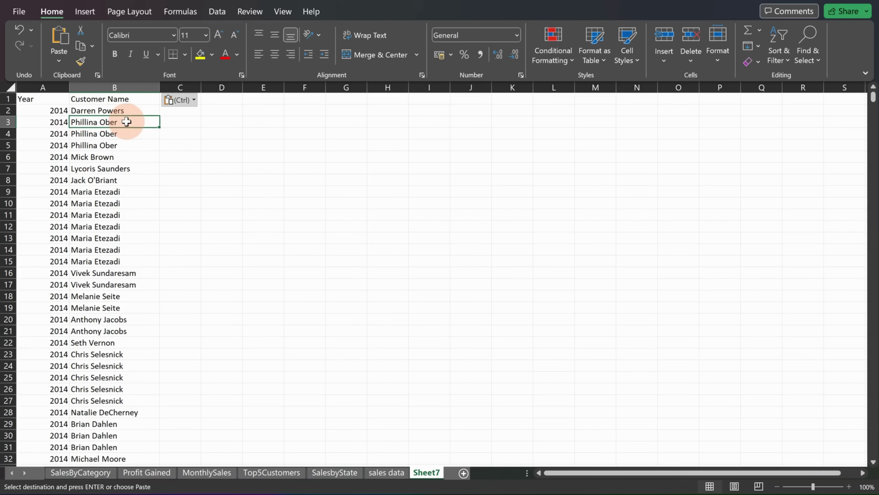
left_click_drag(126, 122, 131, 145)
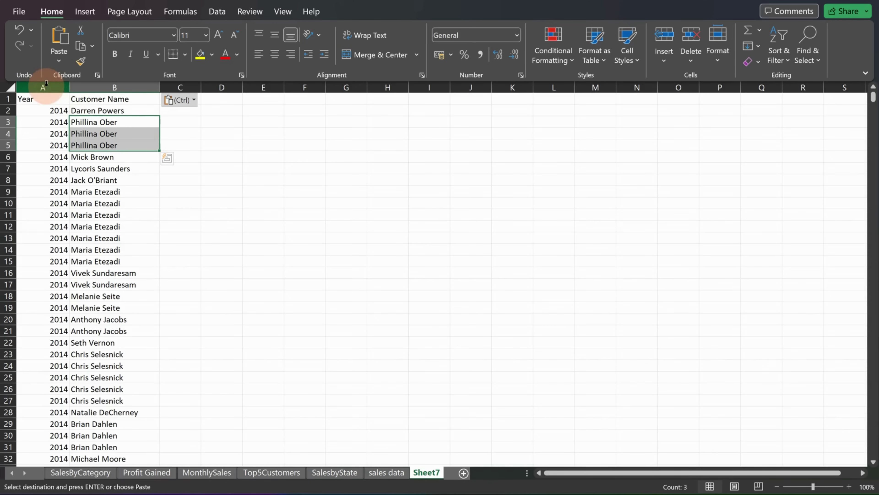
Step: Remove duplicate rows from columns A and B, comparing both Year and Customer Name and treating the first row as headers
left_click_drag(43, 87, 94, 90)
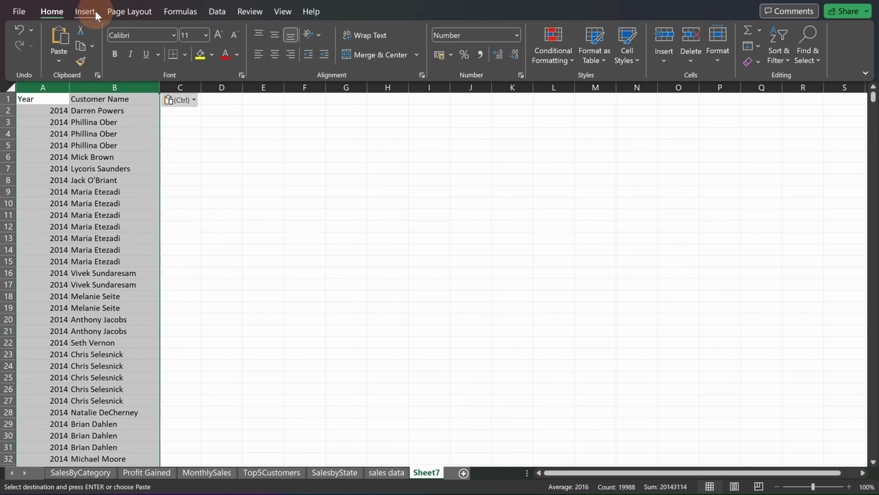
left_click(217, 11)
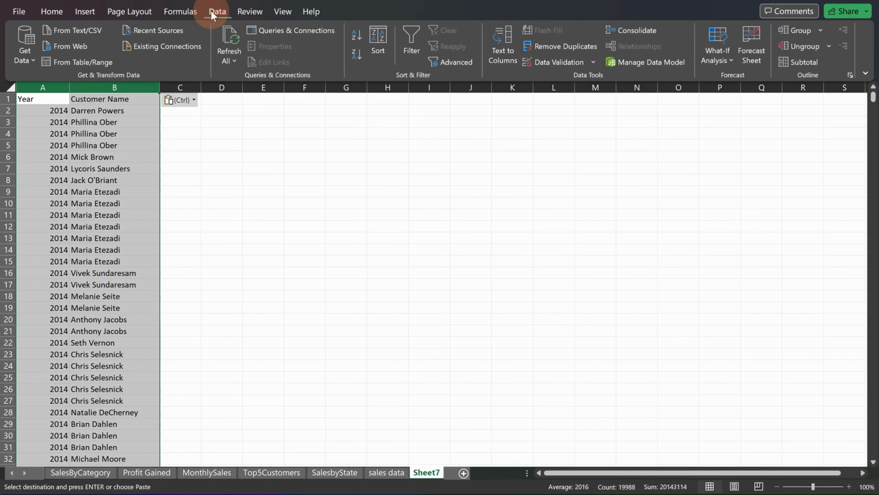
left_click(542, 43)
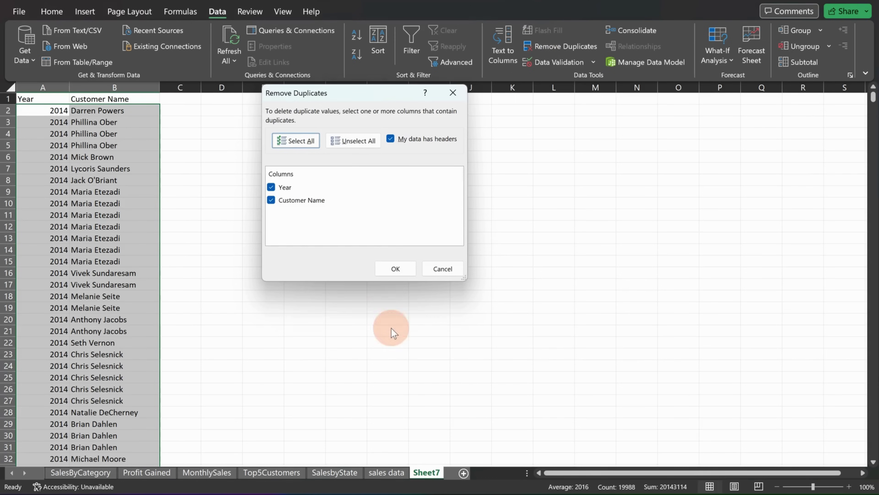
left_click(396, 269)
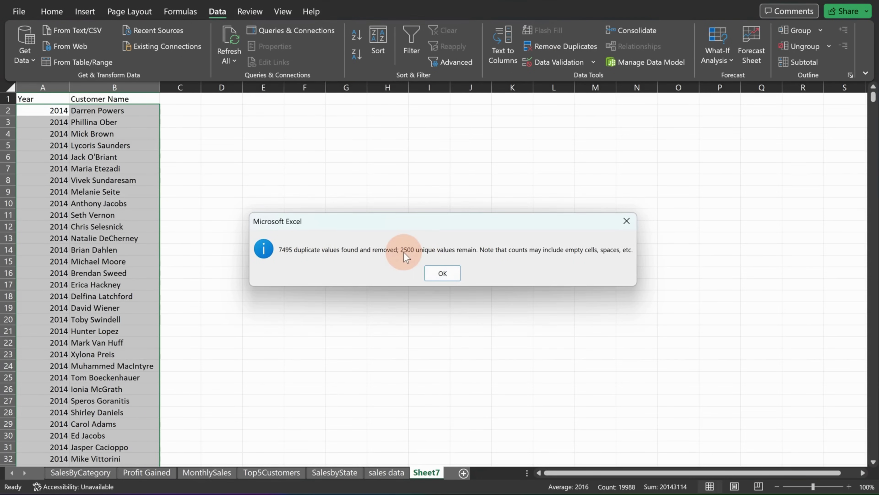
Step: Look through the deduplicated Year and Customer Name rows for any remaining repeated entries
left_click(442, 274)
left_click(141, 204)
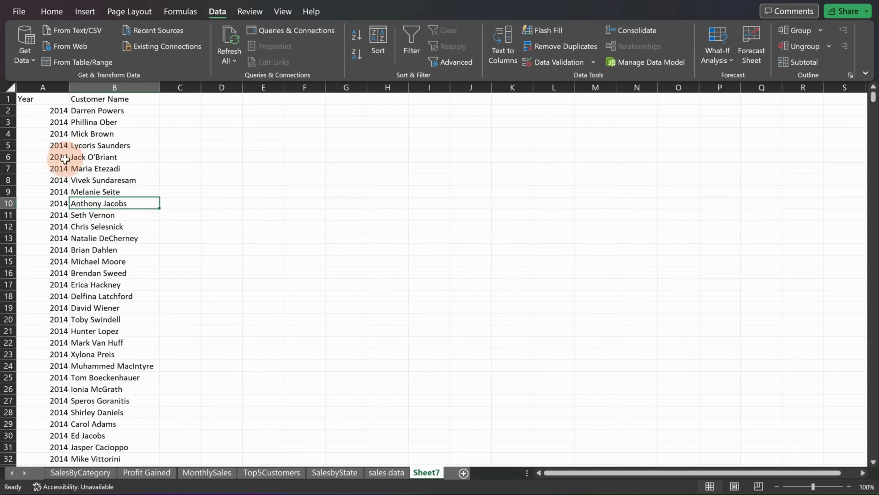
scroll(59, 271, "down", 1)
scroll(59, 271, "down", 17)
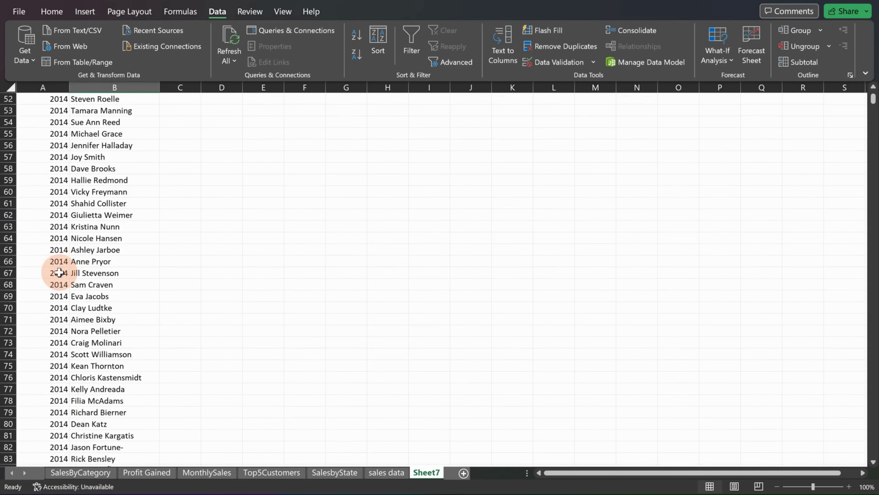
scroll(58, 277, "down", 4)
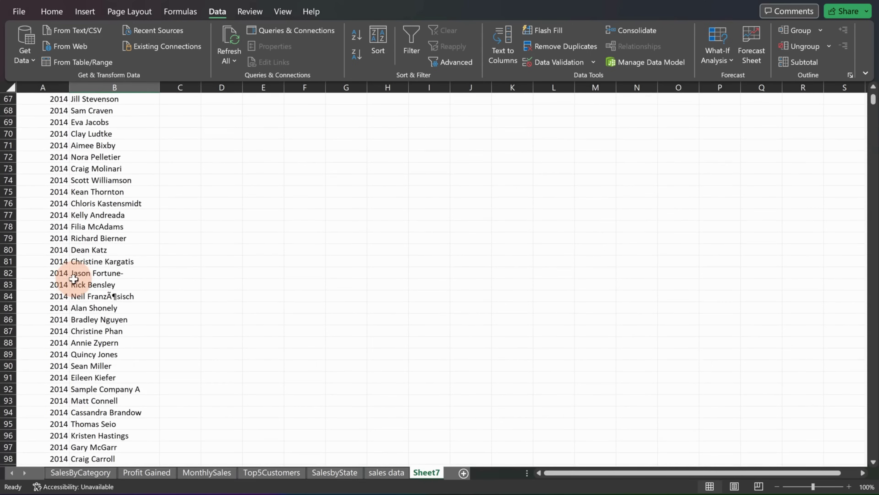
scroll(71, 277, "down", 3)
scroll(71, 277, "up", 20)
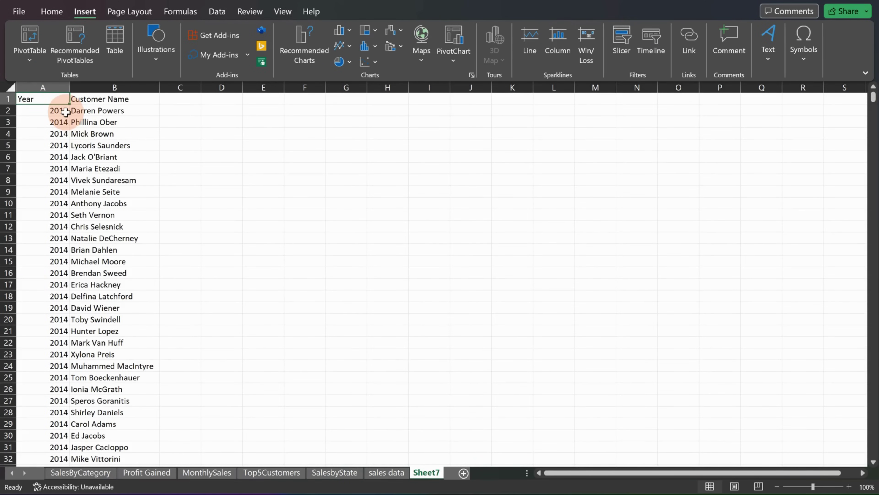
Step: Convert the range A1:B2500 into a table with headers and name it CustomerCount
key("ctrl+shift+Down")
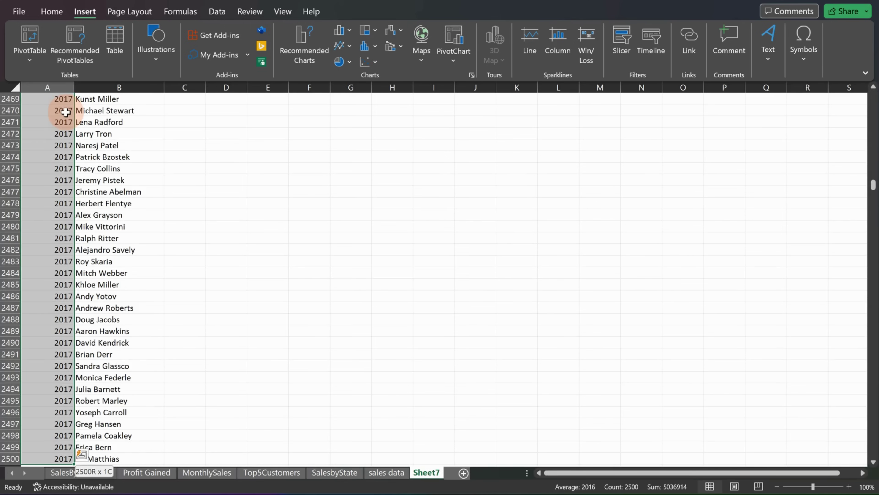
key("shift+Right")
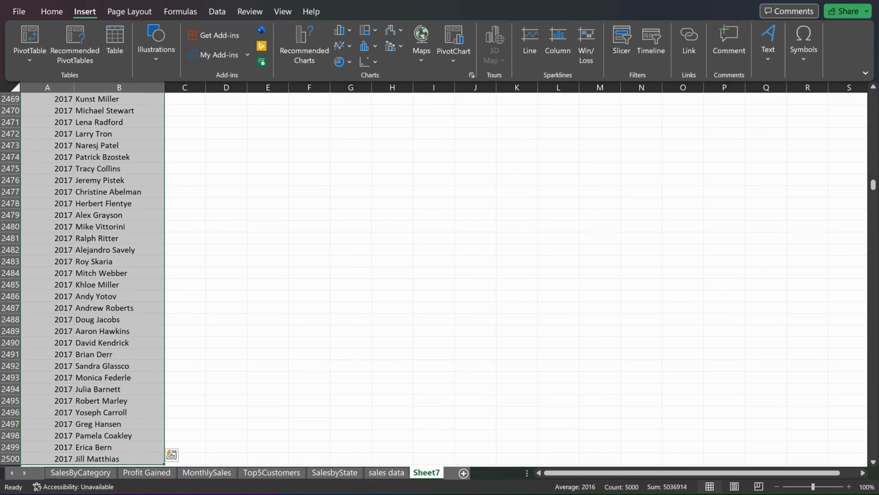
left_click(109, 48)
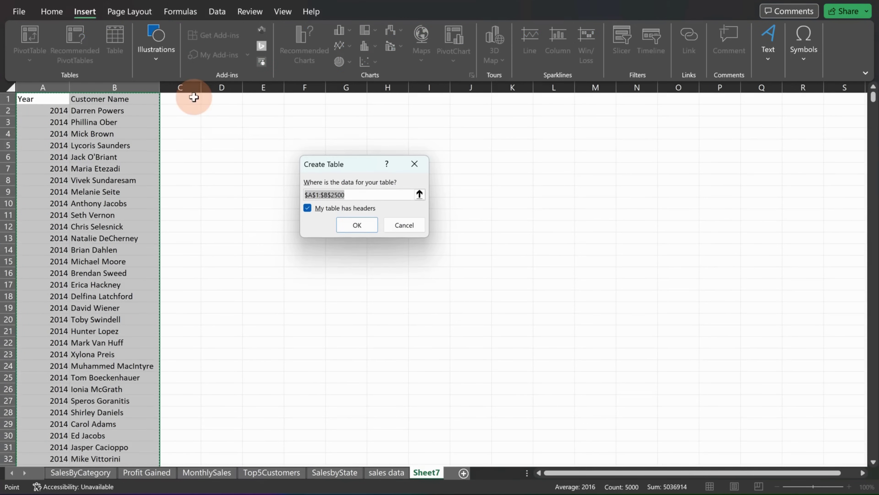
left_click(370, 225)
left_click(45, 46)
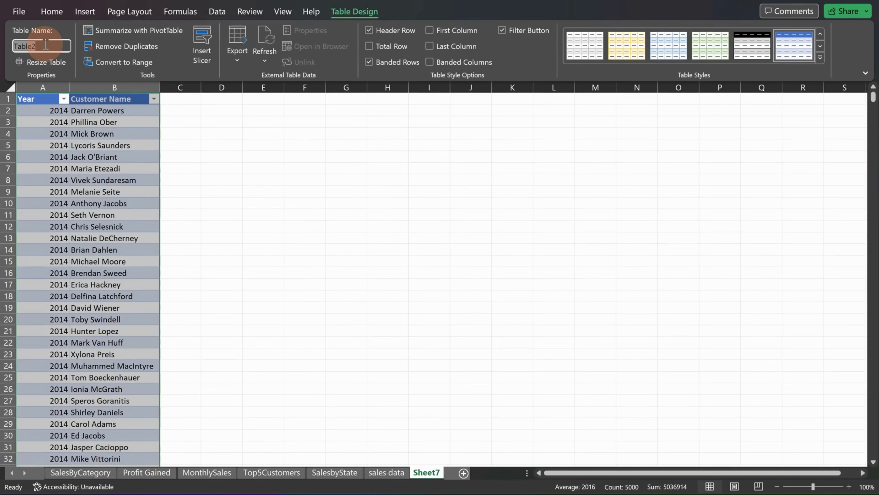
key("BackSpace")
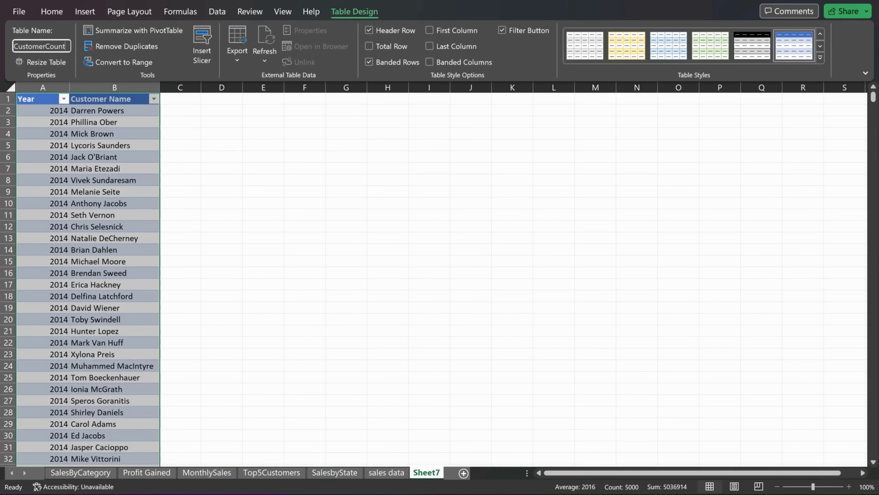
left_click(203, 114)
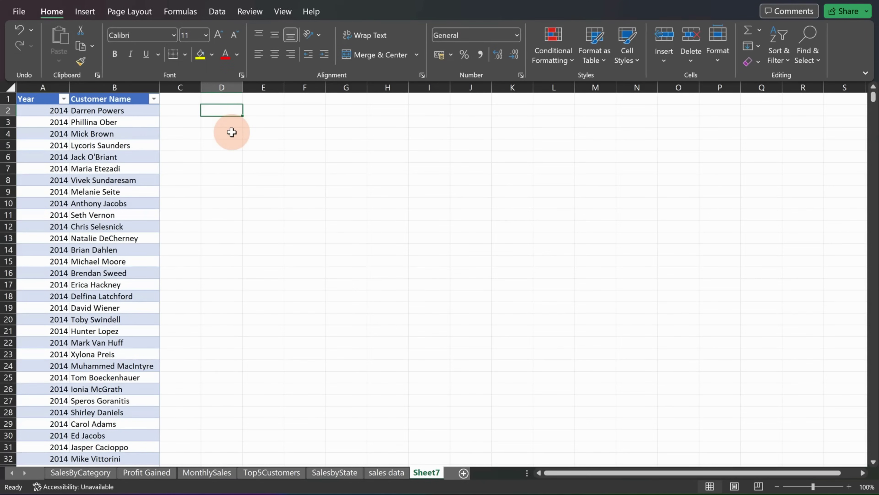
Step: Insert a PivotTable based on the CustomerCount table at cell D4 of the existing Sheet7
left_click(231, 132)
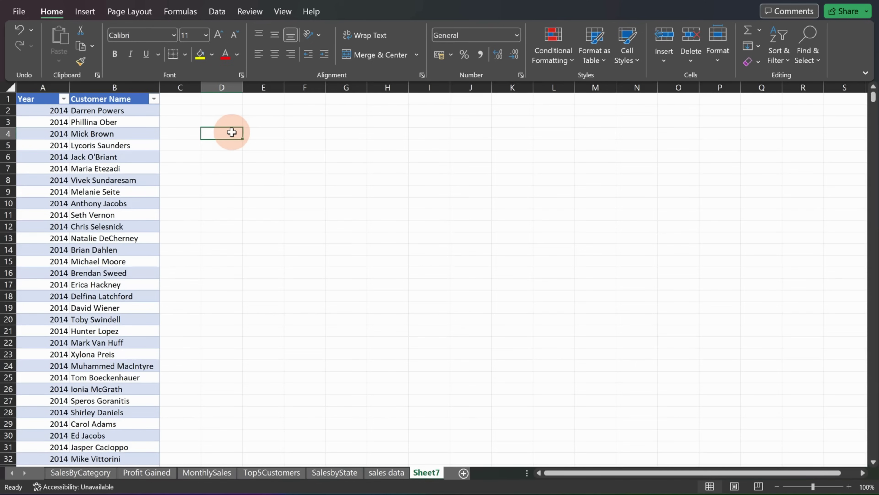
left_click(86, 11)
left_click(29, 38)
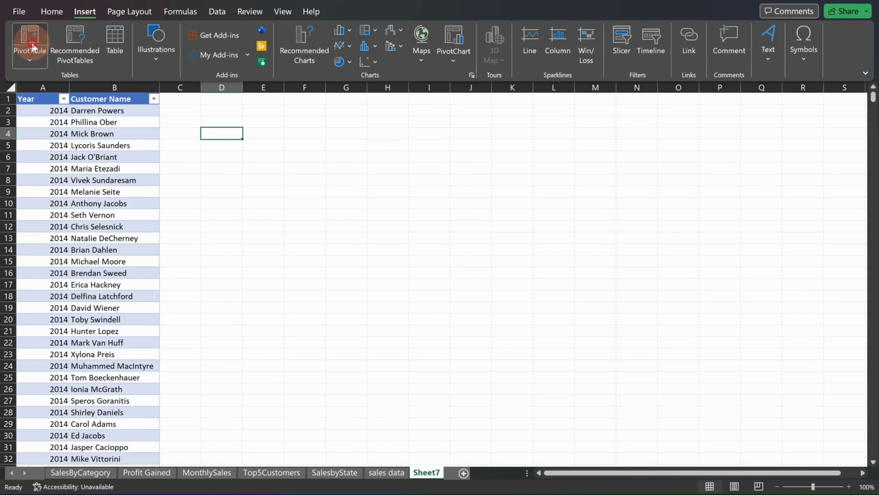
left_click(257, 218)
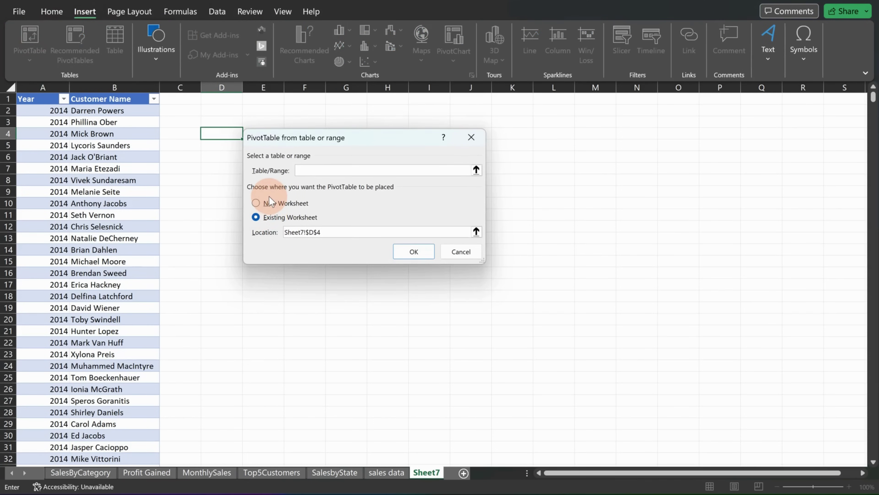
left_click(325, 169)
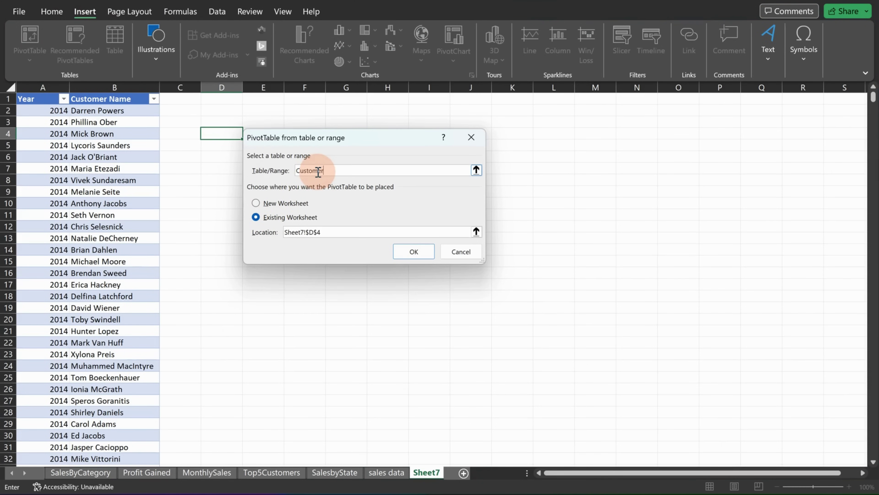
type("CustomerCount")
left_click(414, 251)
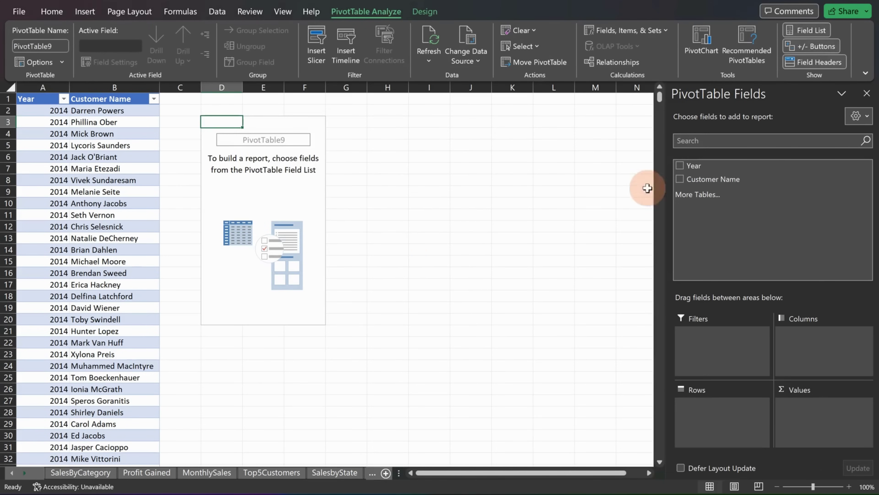
Step: Set the PivotTable to count Customer Name by Year in rows, and remove its grand total
left_click_drag(702, 165, 727, 405)
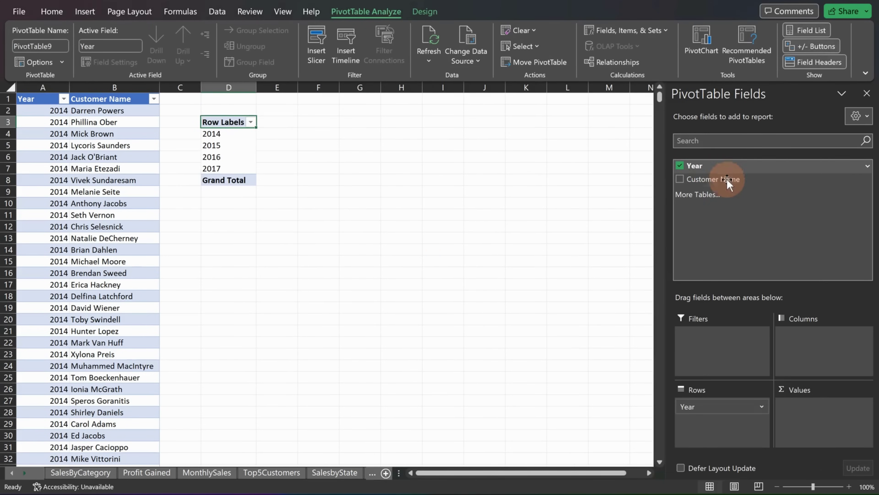
left_click_drag(726, 180, 805, 388)
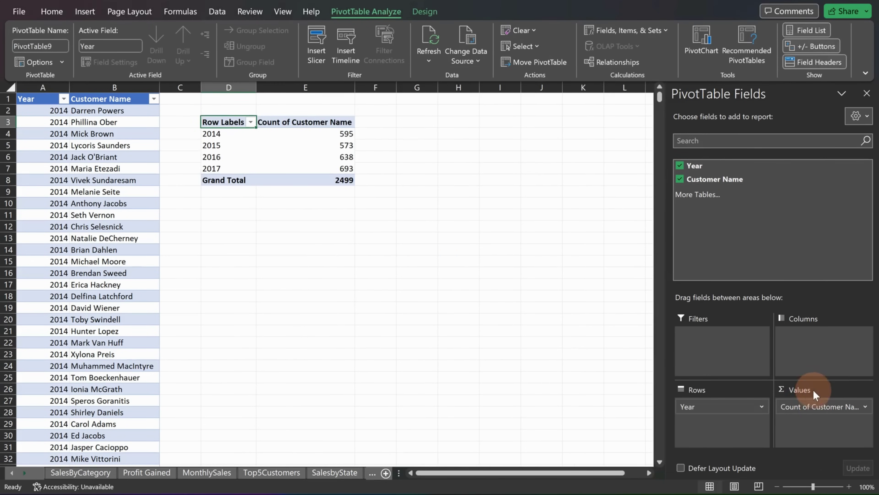
mouse_move(337, 133)
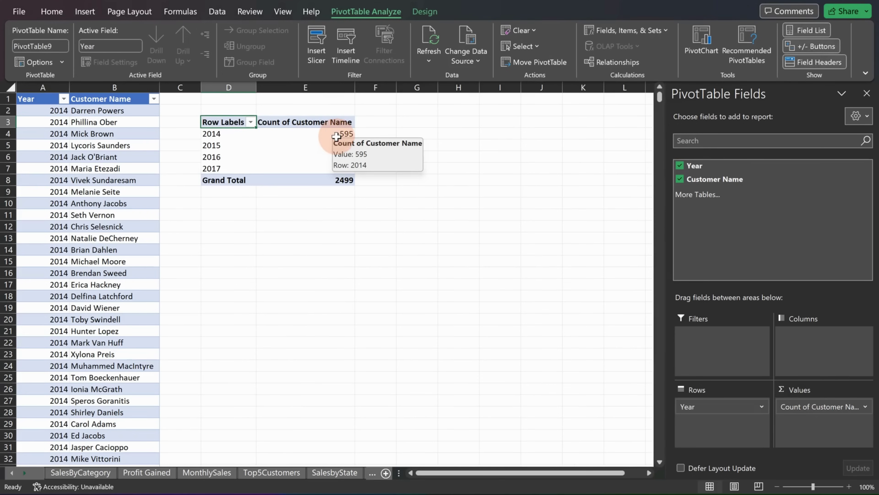
right_click(232, 186)
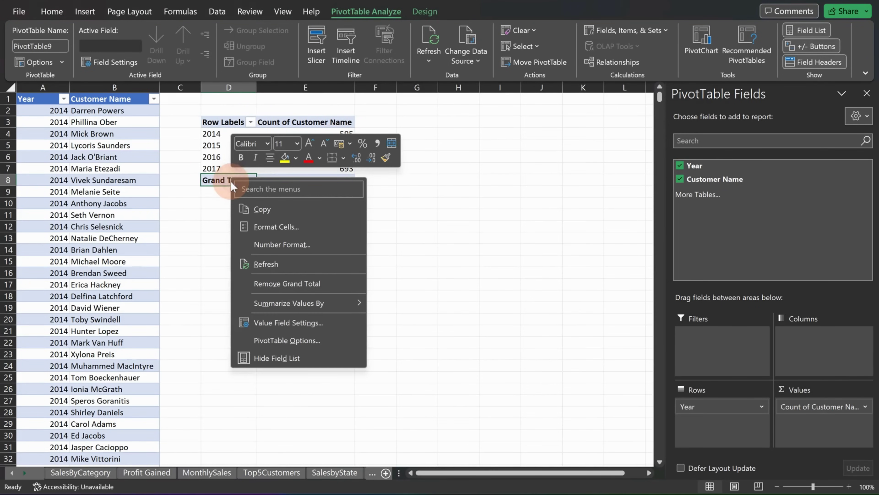
left_click(262, 284)
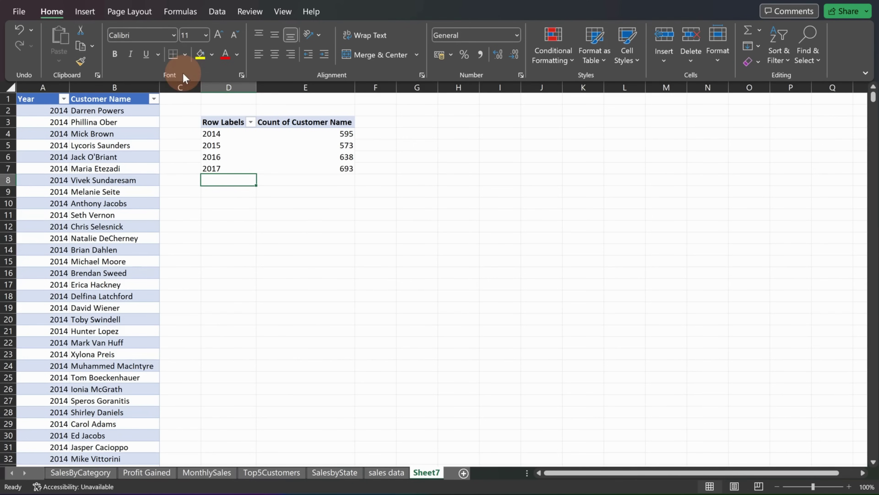
Step: Insert a 2-D clustered bar PivotChart of the customer count per year
left_click(88, 13)
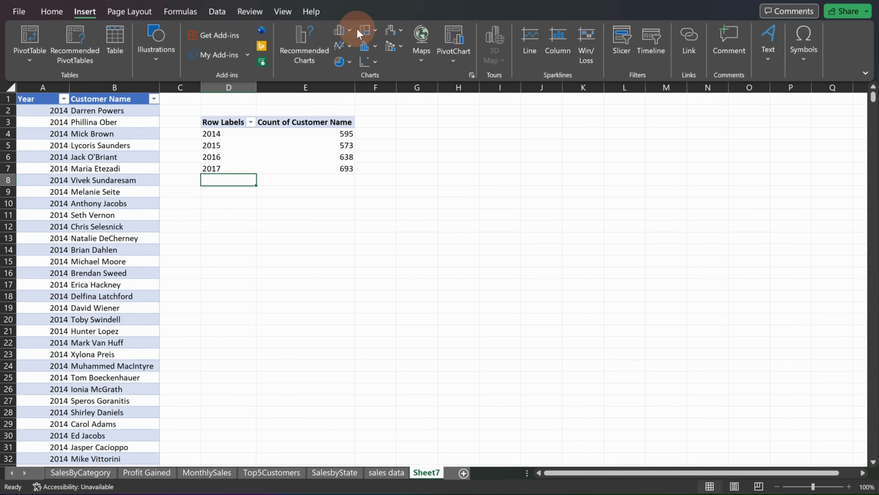
left_click(342, 30)
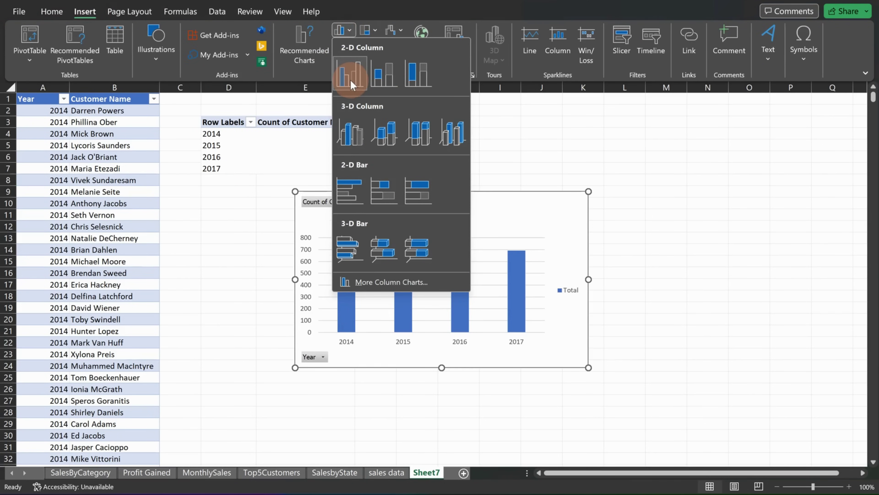
left_click(351, 194)
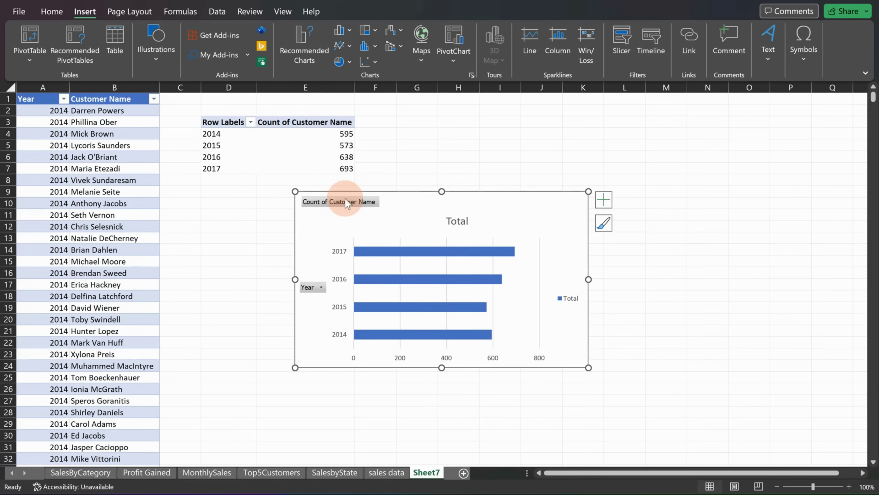
Step: Hide all field buttons on the customer count chart and delete its legend and title
right_click(344, 207)
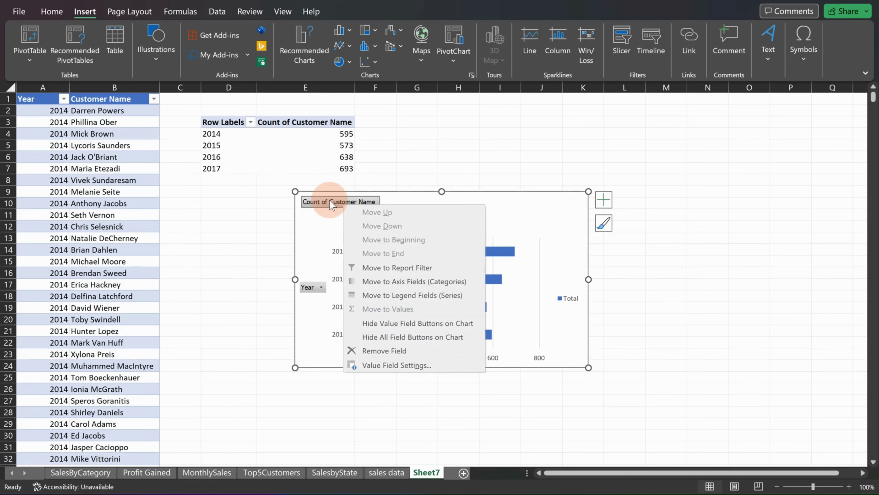
left_click(391, 339)
left_click(561, 292)
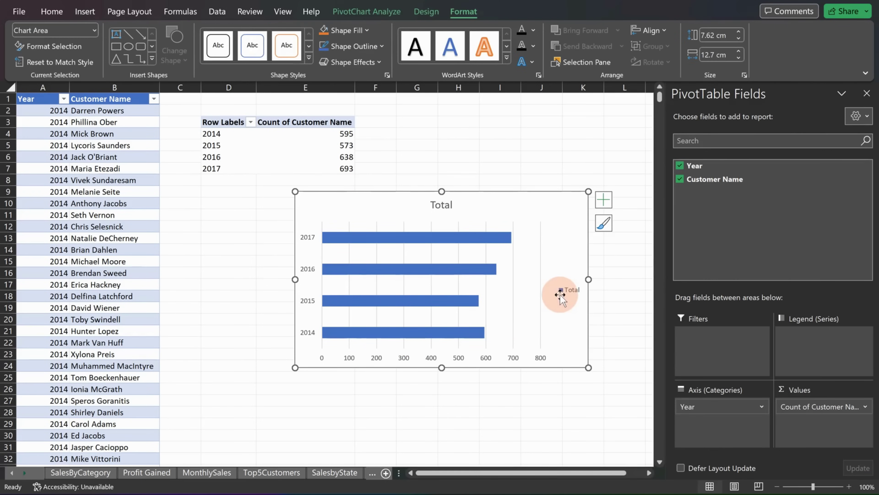
key("Delete")
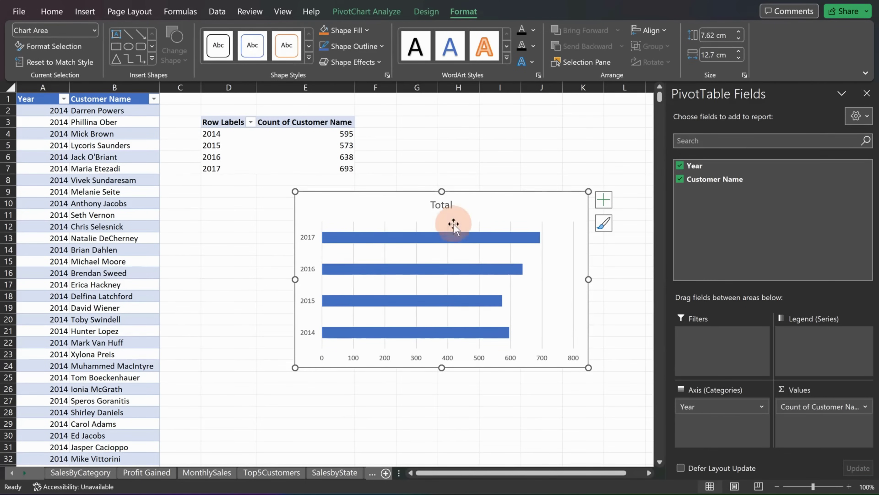
left_click(449, 203)
key("Delete")
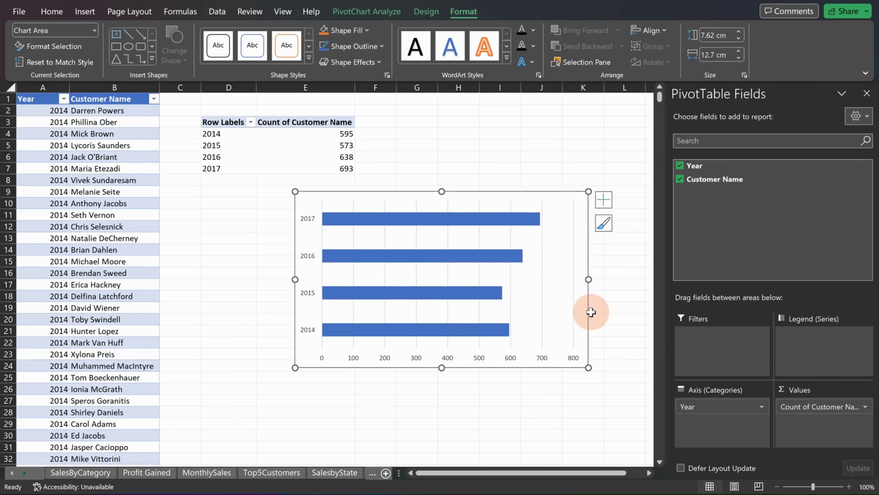
Step: Narrow the customer count chart to about 9.6 cm wide and move it beside the PivotTable, clear of its values
left_click_drag(588, 279, 518, 273)
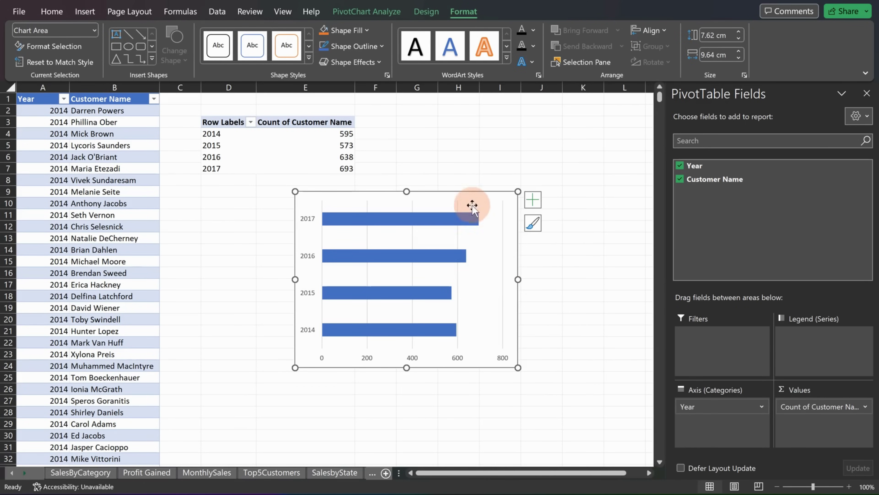
left_click_drag(472, 198, 548, 166)
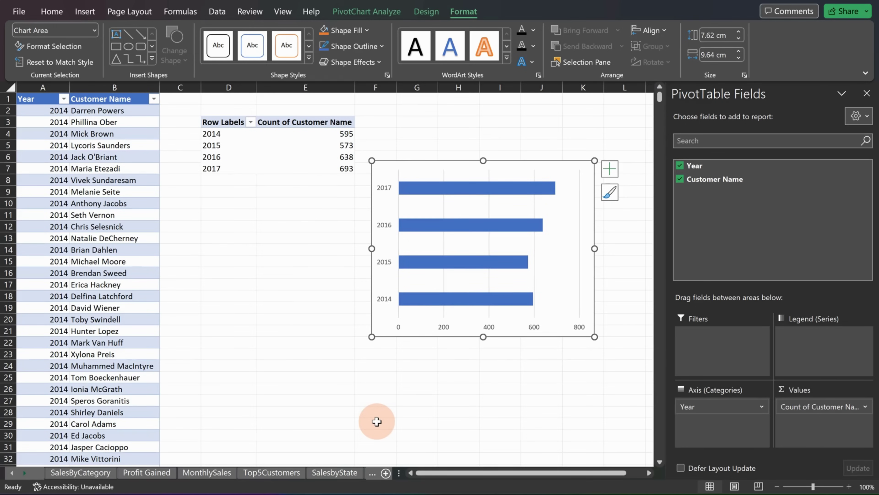
Step: Rename Sheet7, which holds the customer count PivotTable and chart, as CustomerCount
left_click(372, 473)
left_click(360, 473)
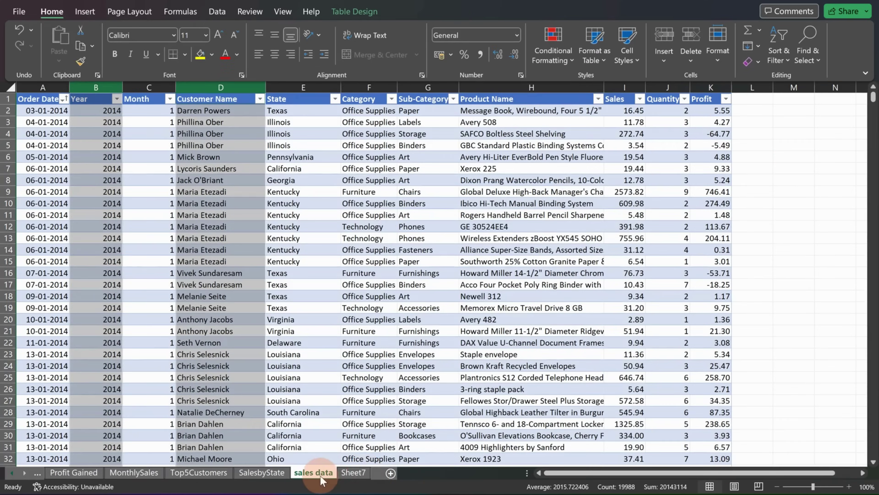
left_click(338, 472)
right_click(339, 472)
left_click(400, 336)
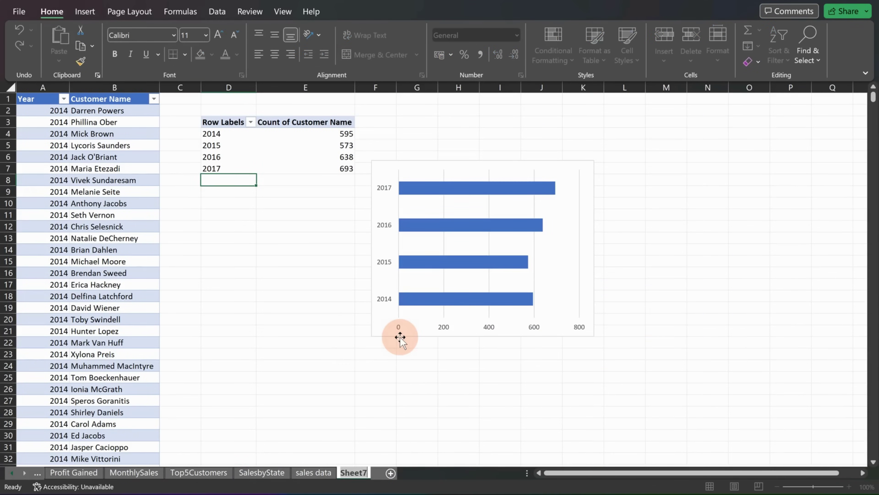
type("Custome")
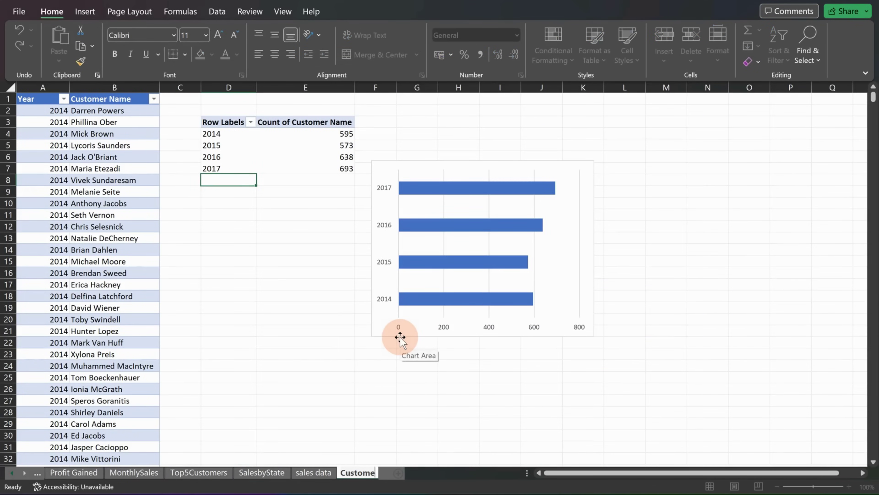
type("rCount")
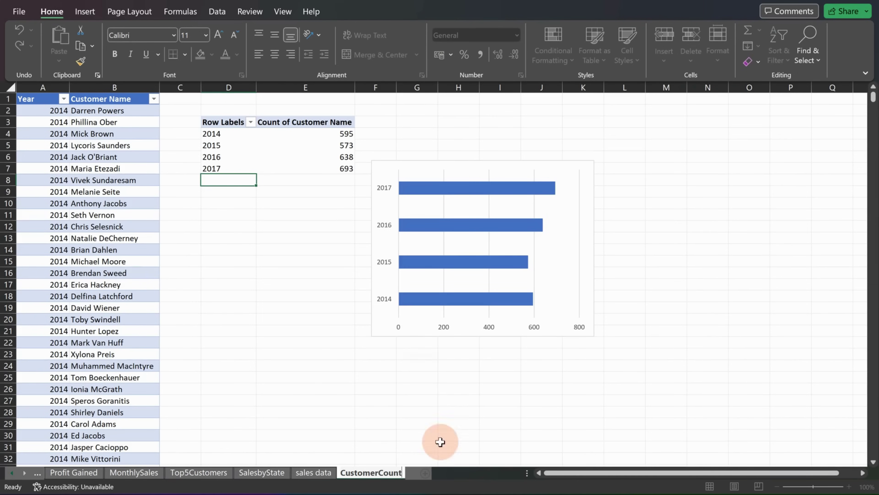
Step: Add a new blank worksheet after CustomerCount and name it Dashboard
left_click(421, 473)
double_click(422, 472)
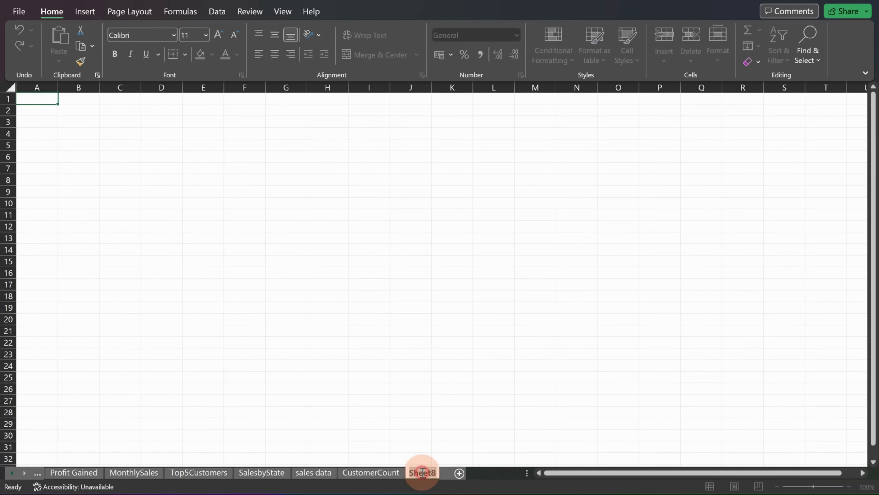
type("Dashboard")
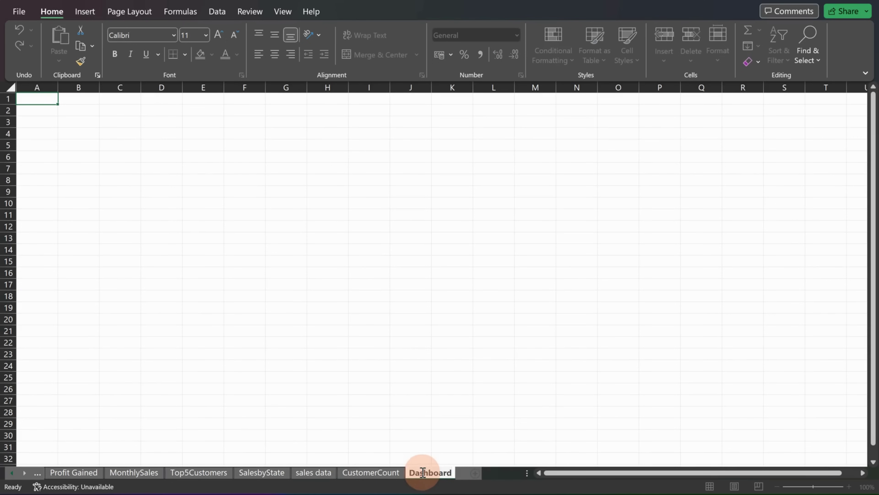
Step: Finish naming the sheet Dashboard and hide its gridlines and row and column headings
key("Return")
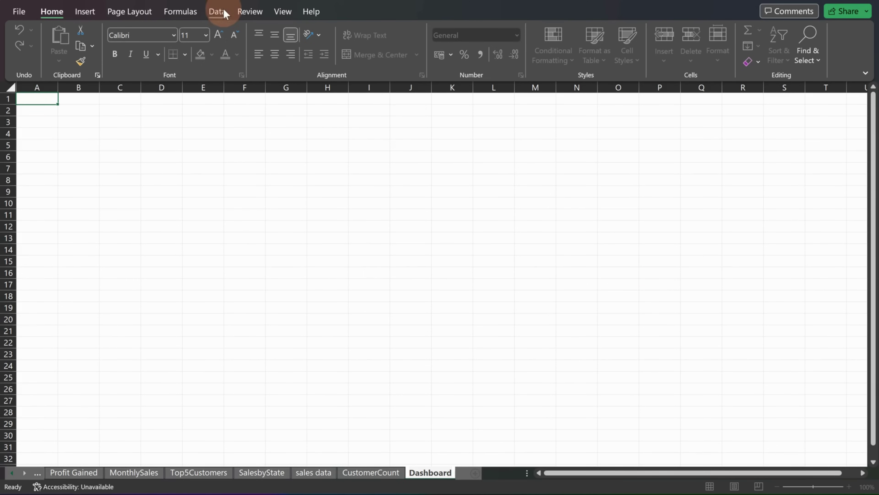
left_click(281, 13)
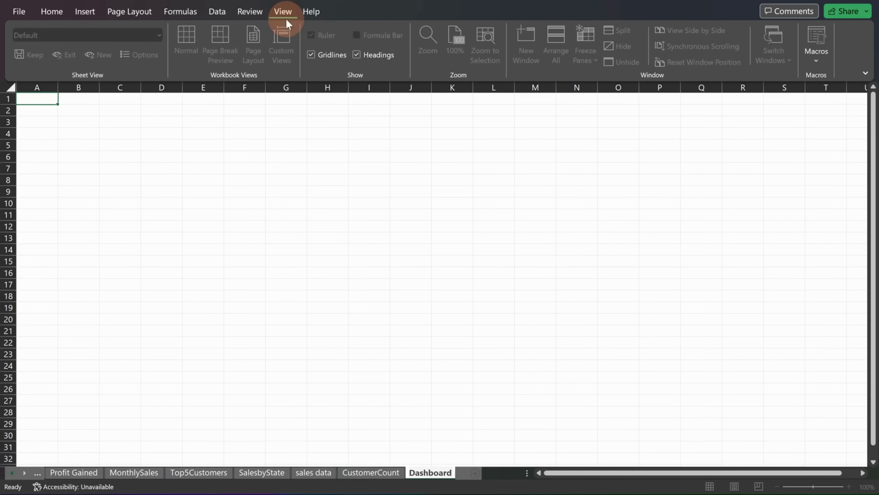
left_click(312, 56)
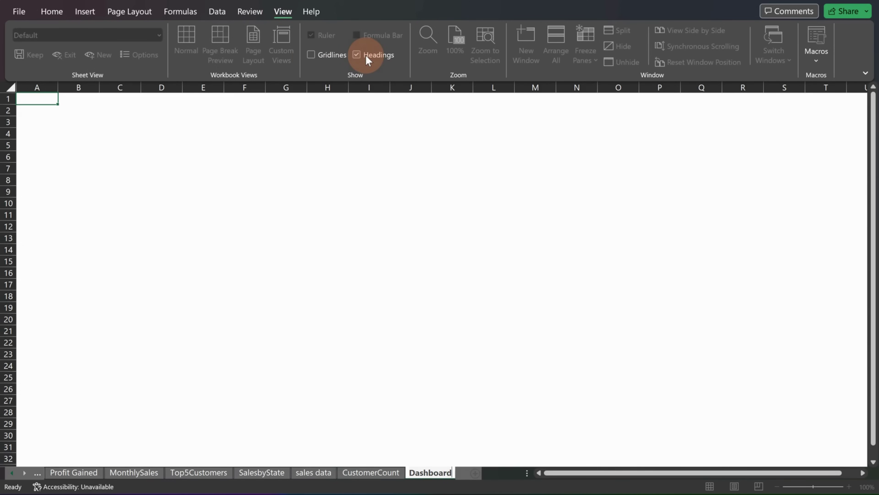
left_click(356, 55)
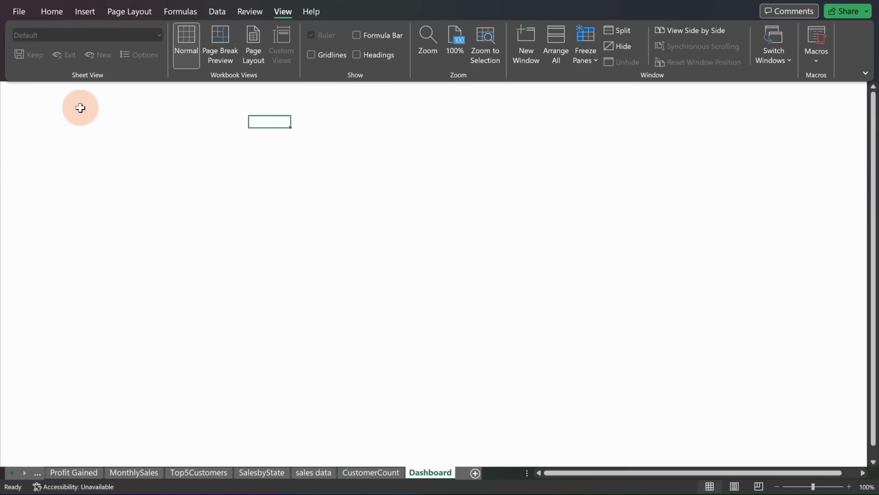
scroll(378, 164, "down", 1)
scroll(377, 165, "up", 1)
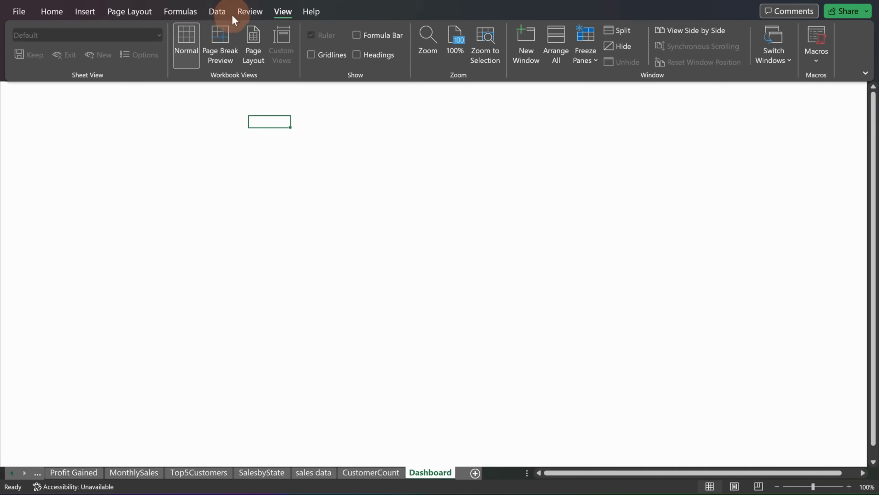
Step: Draw a rounded rectangle banner about 36.8 cm wide and 1.9 cm high across the top of the Dashboard sheet
left_click(85, 12)
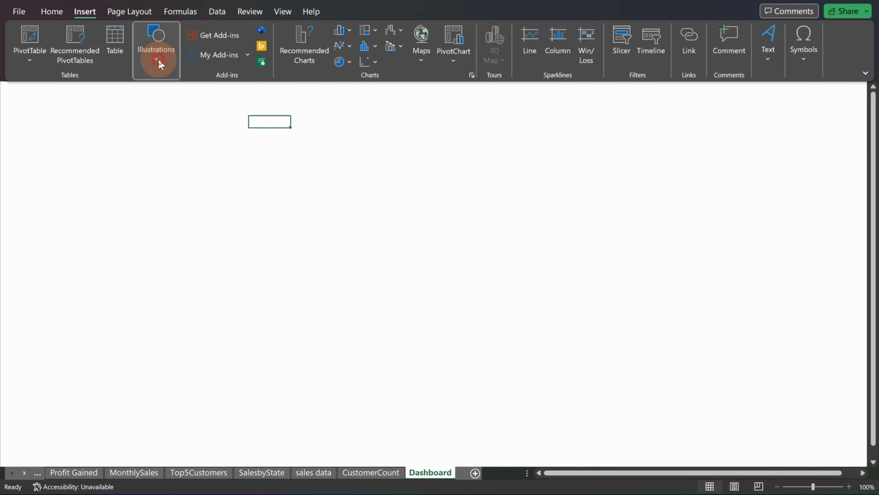
left_click(157, 61)
left_click(178, 103)
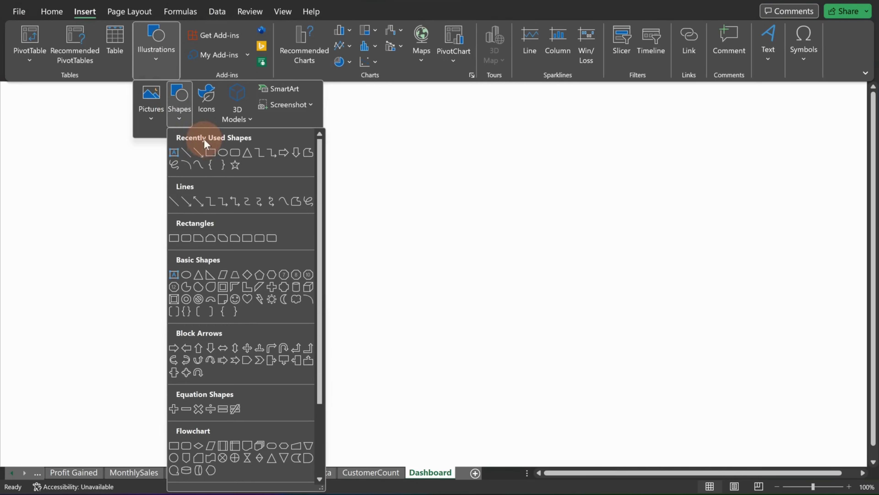
left_click(234, 153)
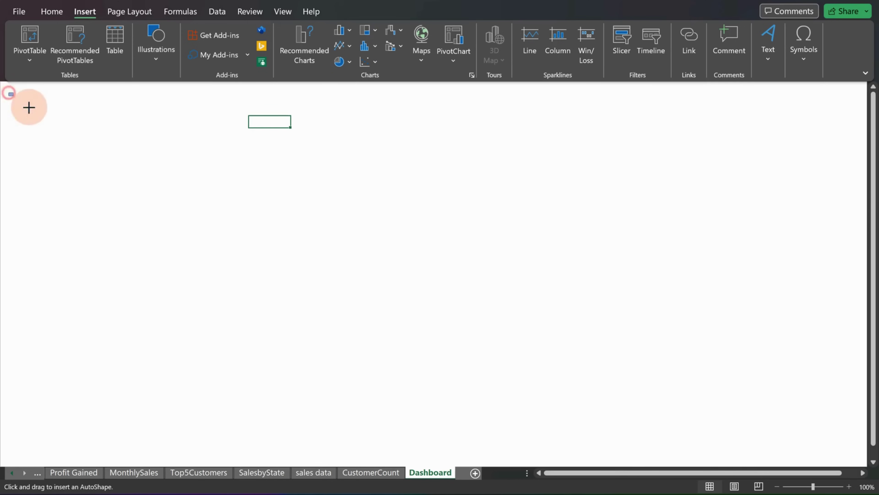
left_click_drag(9, 92, 857, 138)
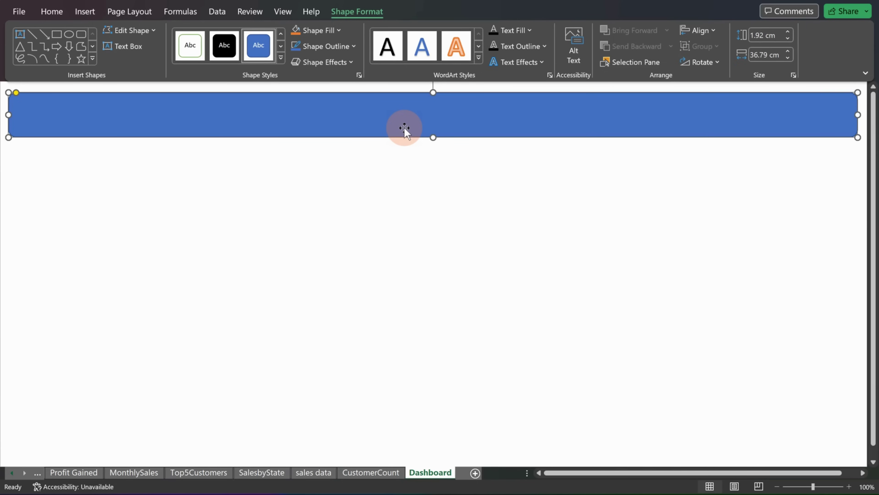
Step: Insert black shadowed WordArt reading "Sales Dashboard" and place it on the left part of the banner
left_click(87, 12)
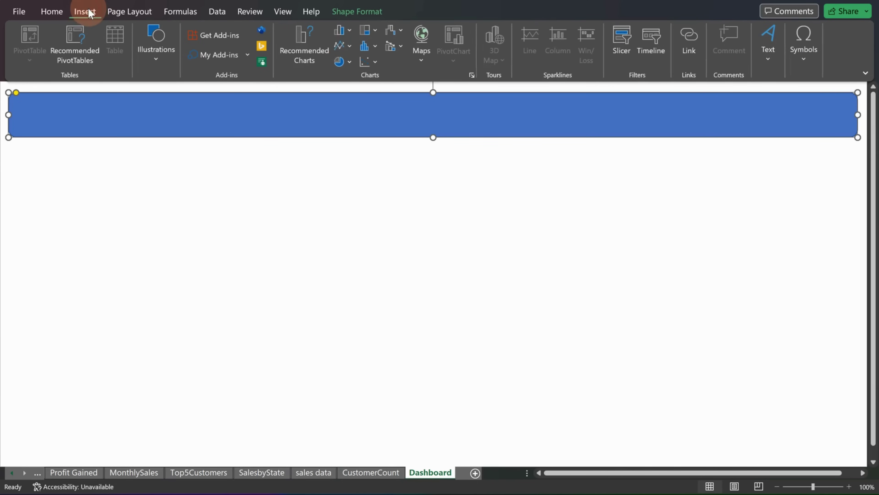
left_click(770, 64)
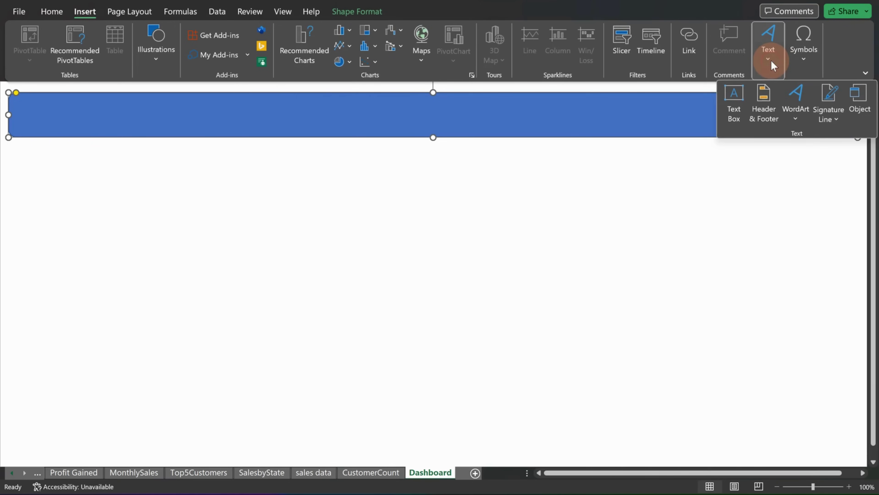
left_click(797, 119)
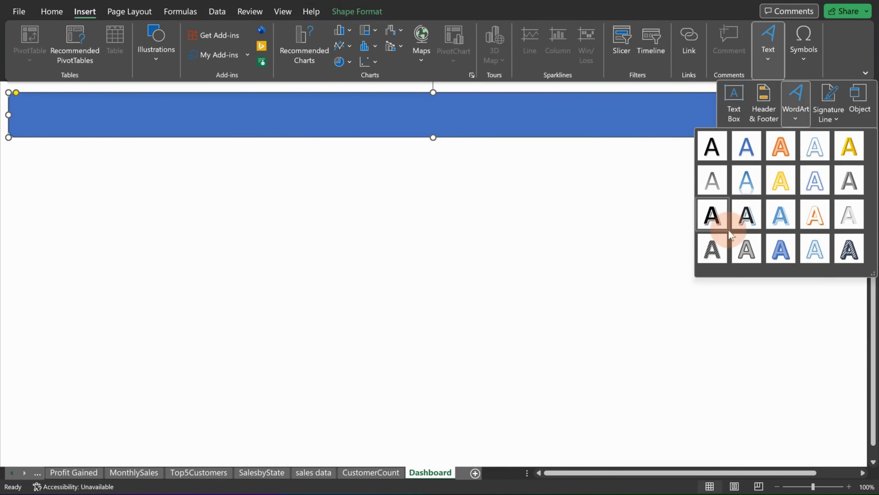
left_click(717, 220)
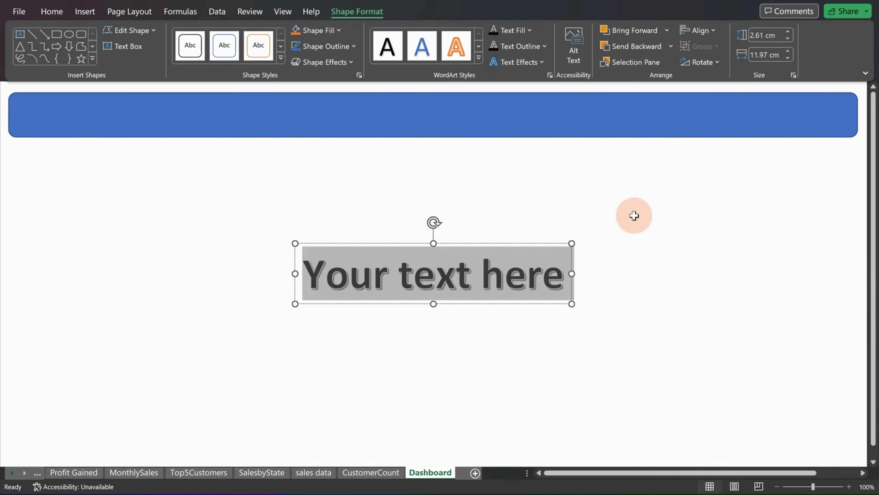
double_click(453, 266)
left_click_drag(558, 281, 363, 269)
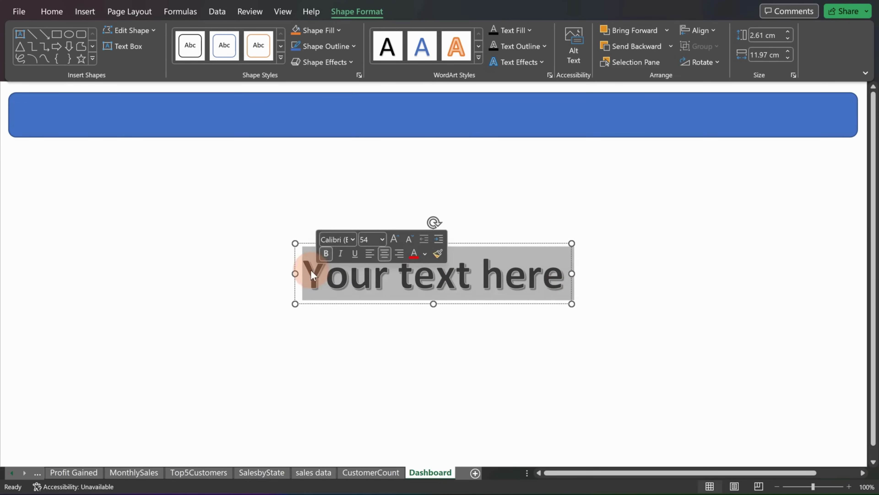
type("Sales Dashbo")
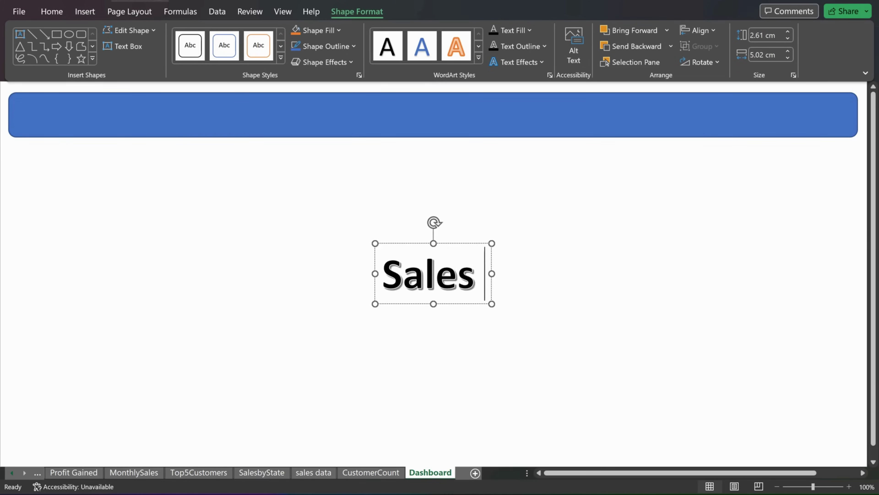
type("ard")
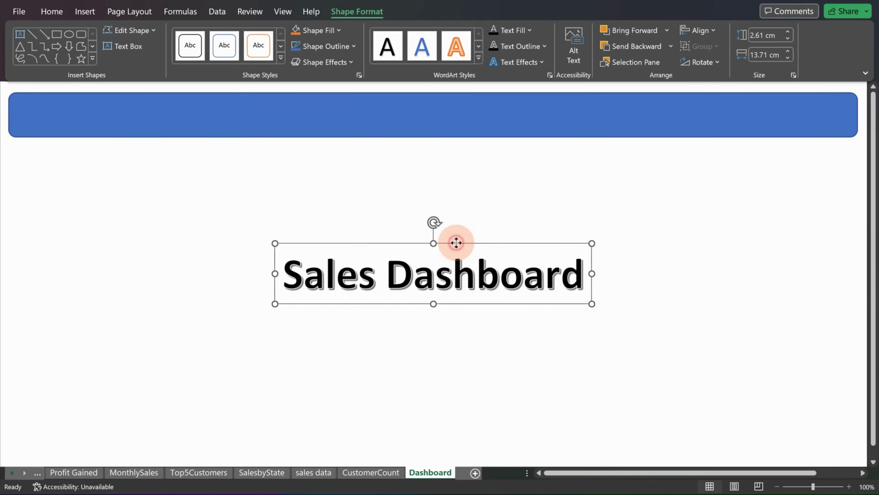
left_click_drag(455, 244, 213, 82)
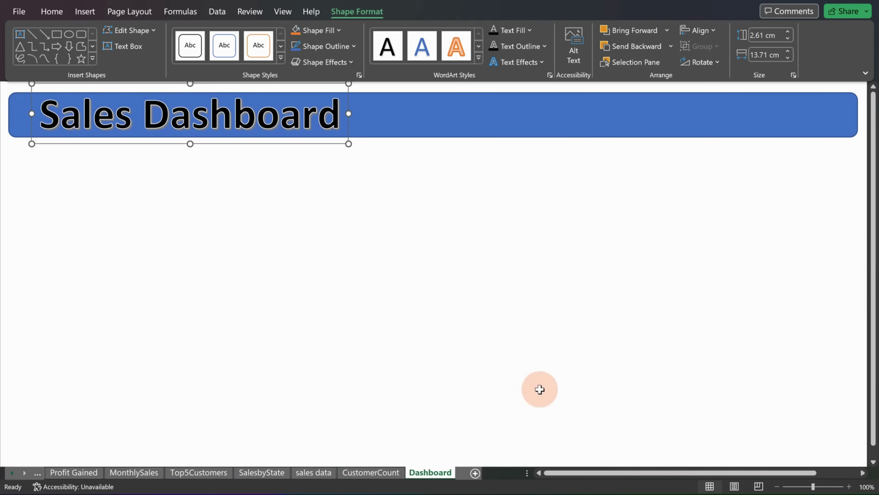
Step: Switch to the finished example dashboard to examine its header title and icon, and return to the new workbook
left_click(590, 451)
left_click(81, 124)
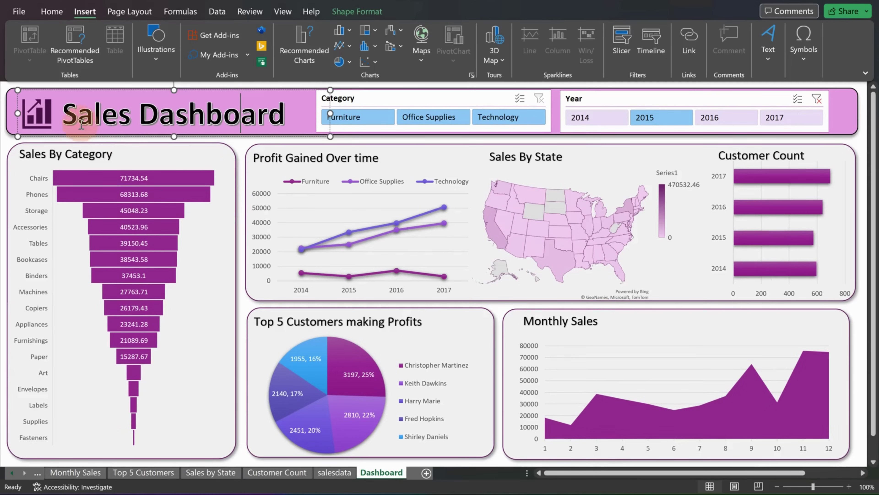
left_click(38, 117)
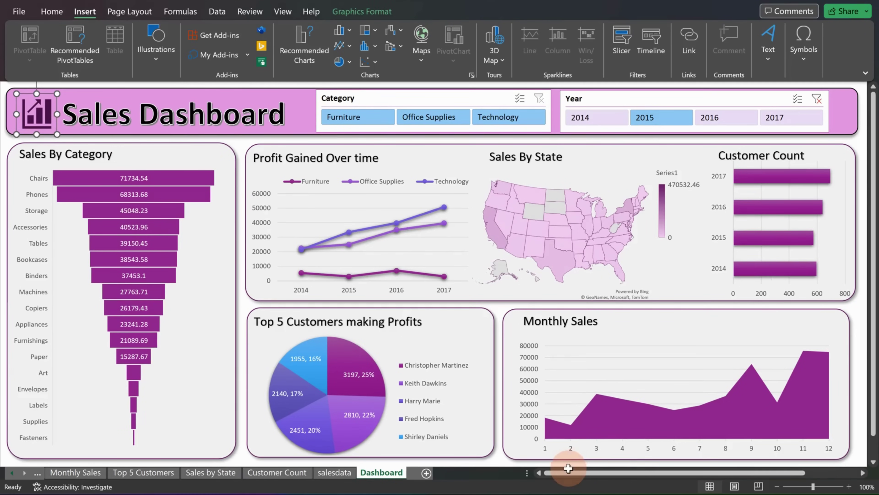
mouse_move(550, 492)
left_click(537, 457)
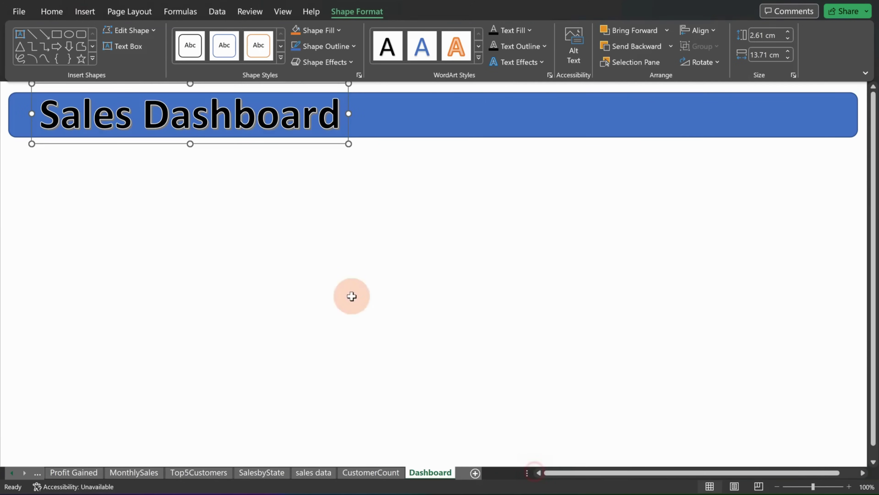
Step: Set the font size of the whole "Sales Dashboard" title to 40
double_click(275, 112)
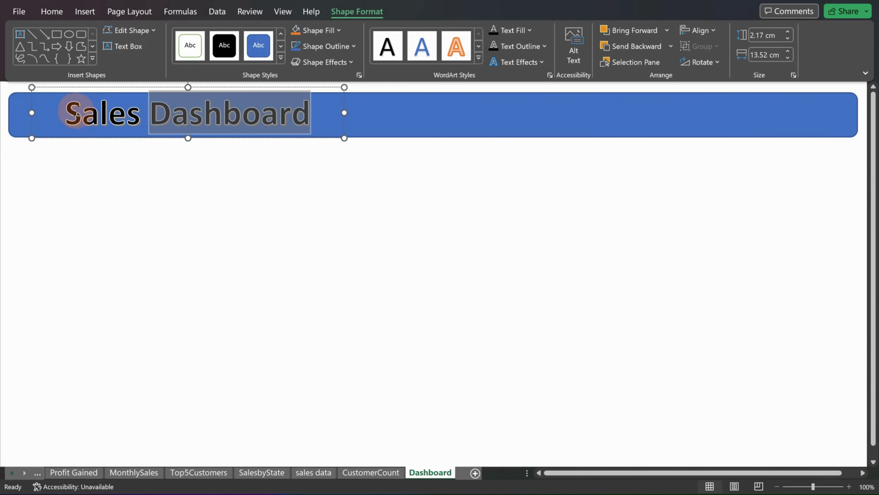
left_click_drag(73, 111, 313, 113)
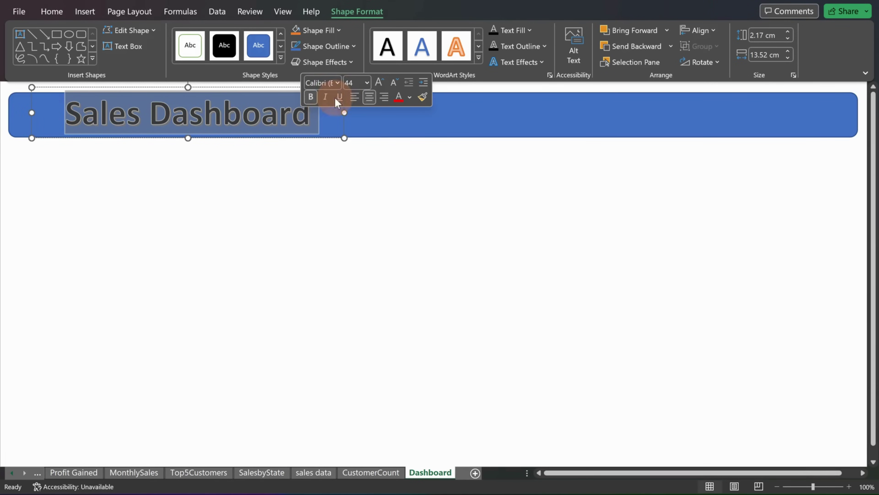
left_click(368, 83)
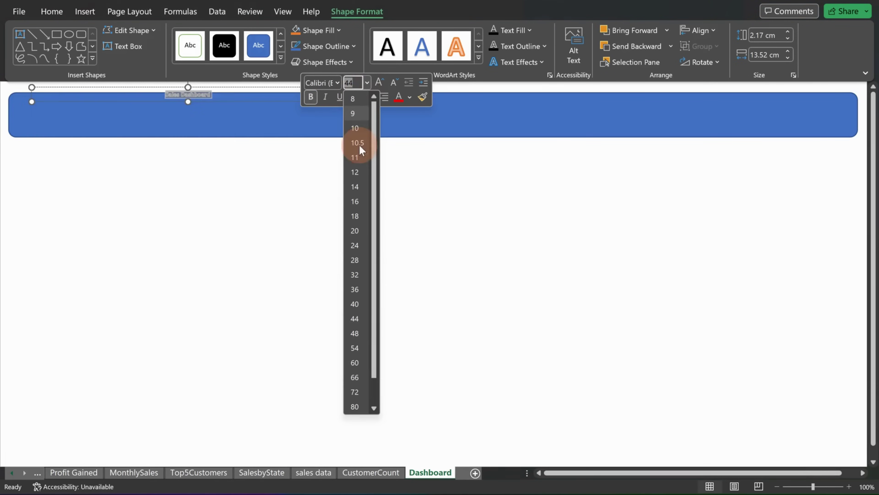
left_click(356, 304)
left_click(294, 156)
left_click(305, 108)
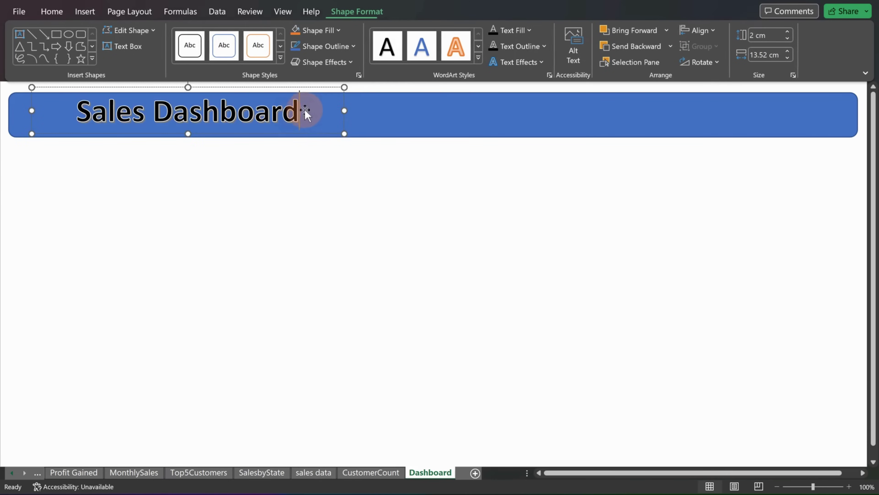
Step: Reposition the "Sales Dashboard" title closer to the left end of the banner
left_click(340, 107)
left_click_drag(340, 107, 275, 87)
left_click(276, 109)
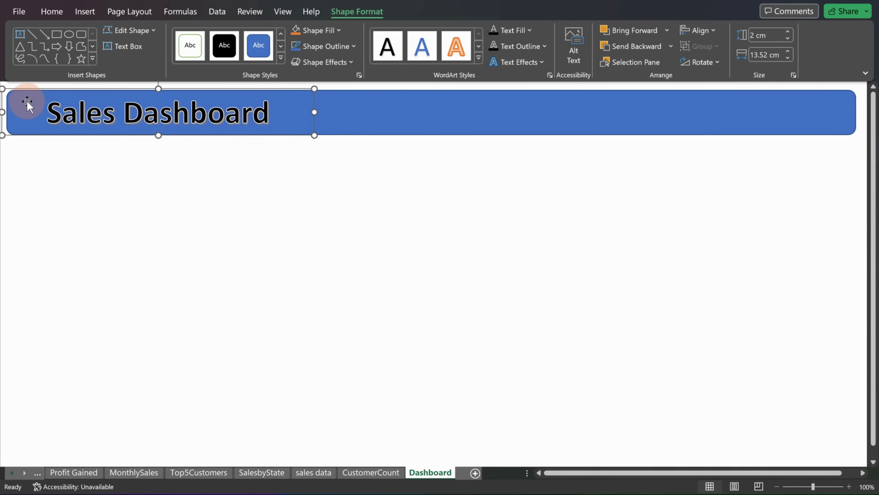
Step: Insert the rising bar chart with arrow icon from the Analytics category and place it at the banner's left end, before the title
left_click(85, 13)
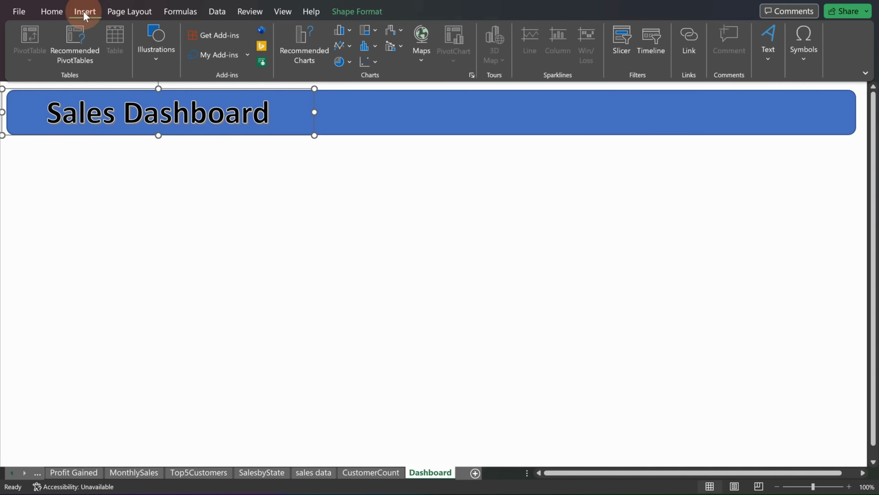
left_click(153, 63)
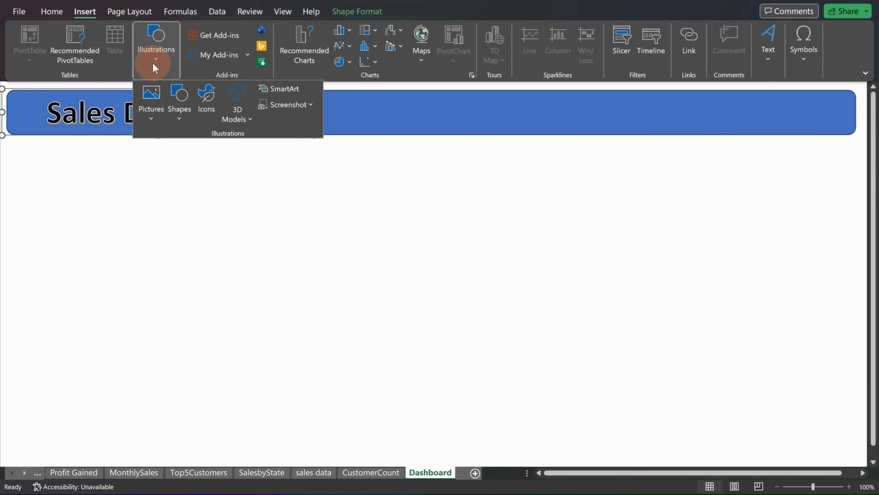
left_click(207, 108)
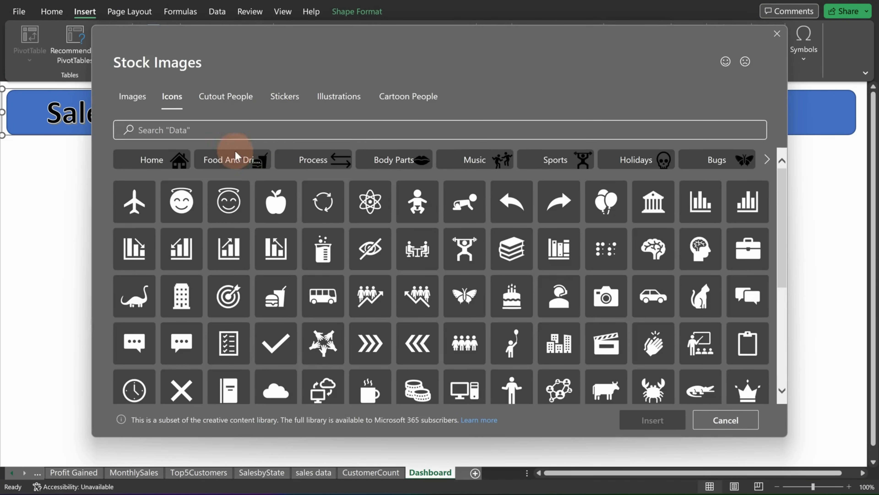
left_click(767, 160)
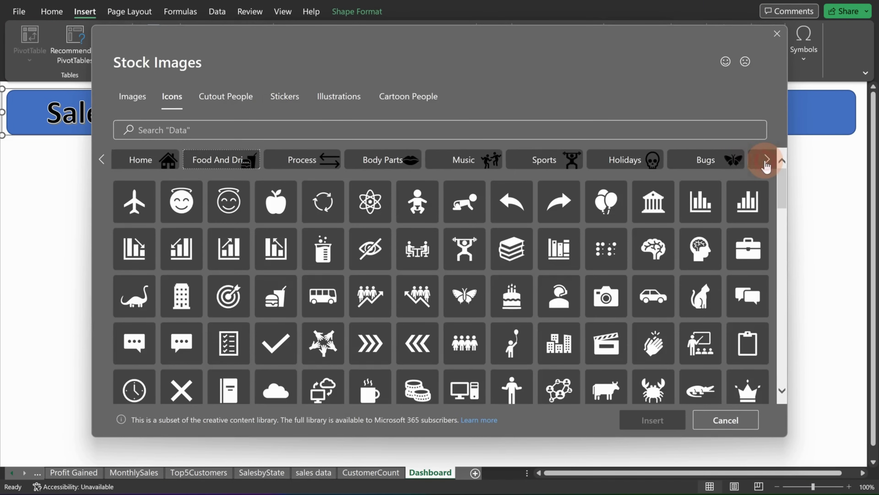
left_click(766, 160)
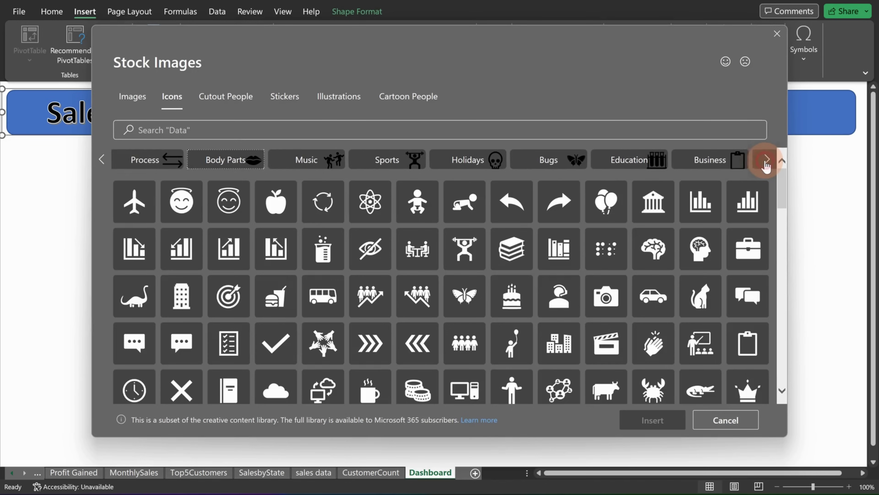
left_click(766, 160)
left_click(766, 160)
left_click(766, 163)
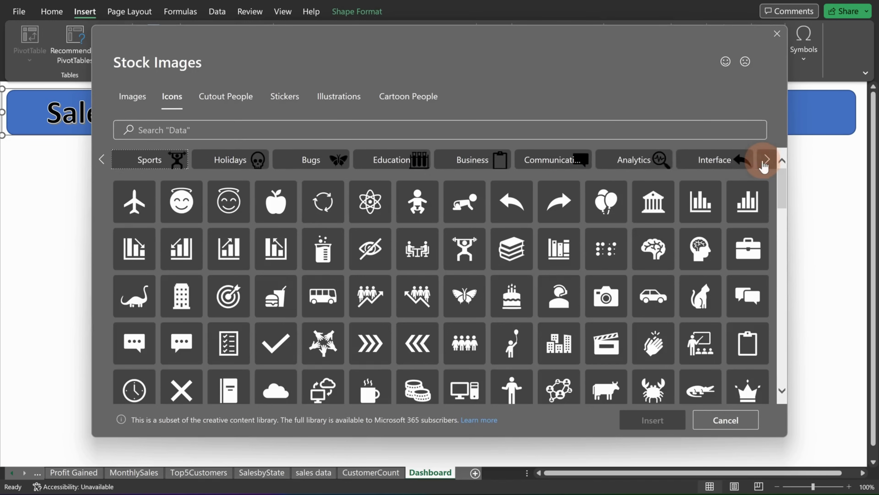
left_click(646, 166)
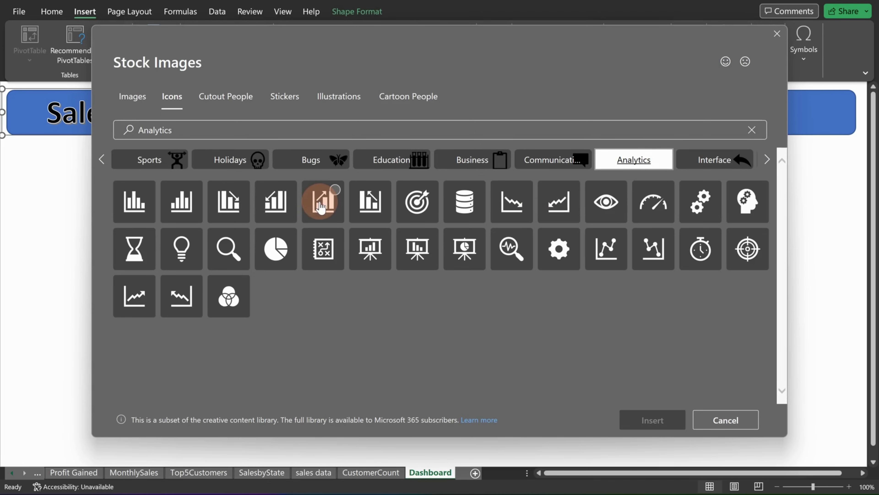
left_click(325, 215)
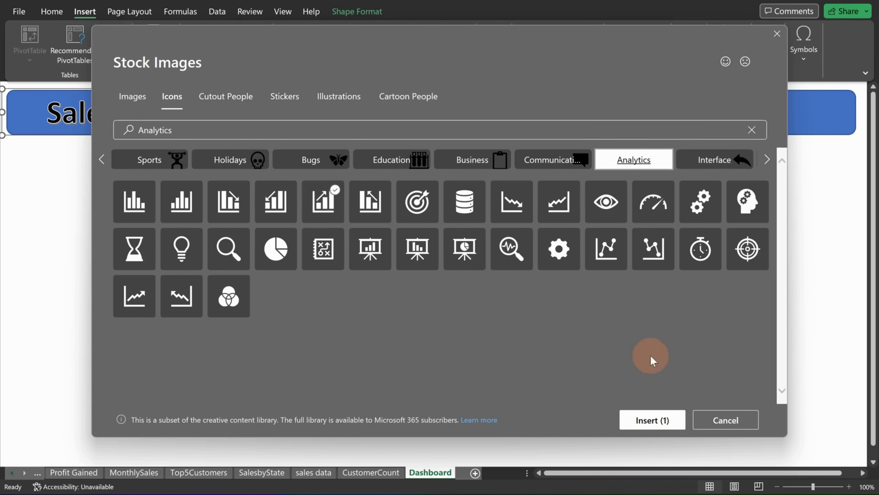
left_click(650, 419)
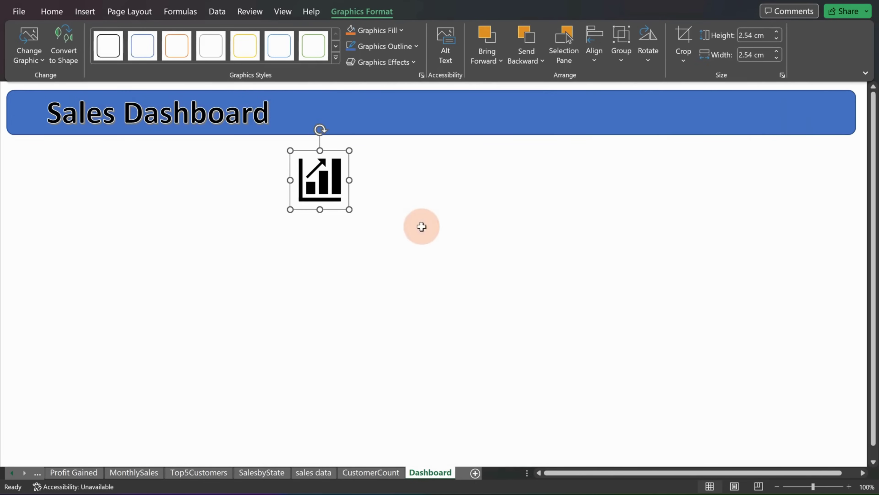
left_click_drag(316, 177, 30, 112)
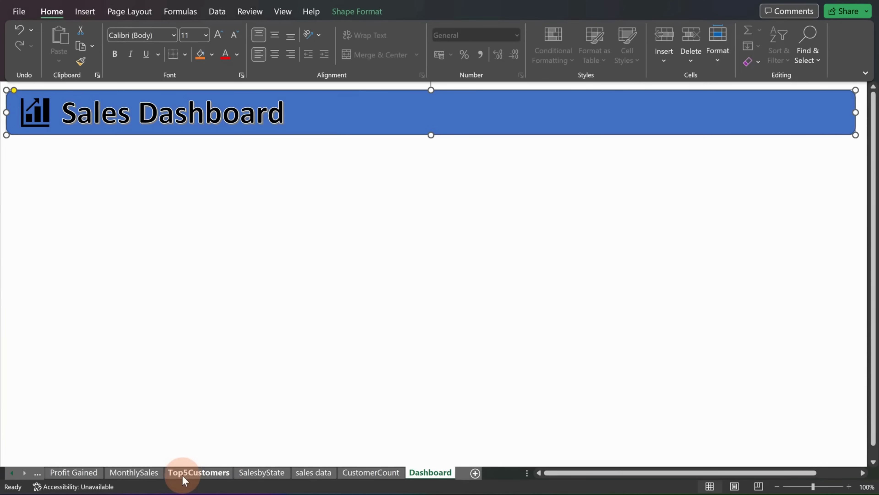
Step: Move the Year slicer from the MonthlySales sheet to the Dashboard sheet and place it in the blank area below the banner
left_click(134, 472)
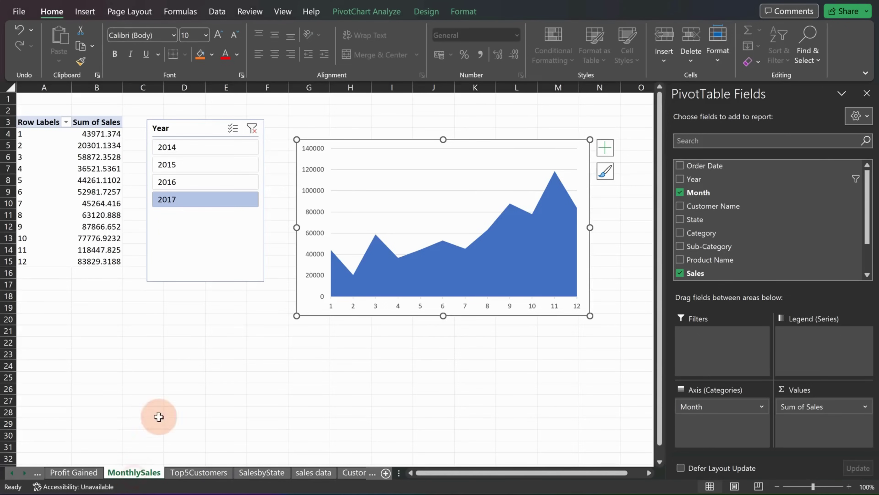
left_click(207, 129)
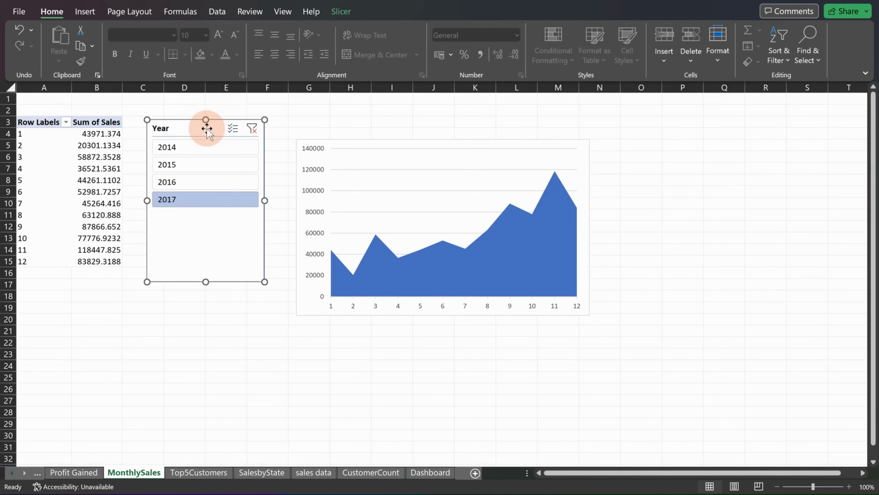
key("Delete")
left_click(430, 472)
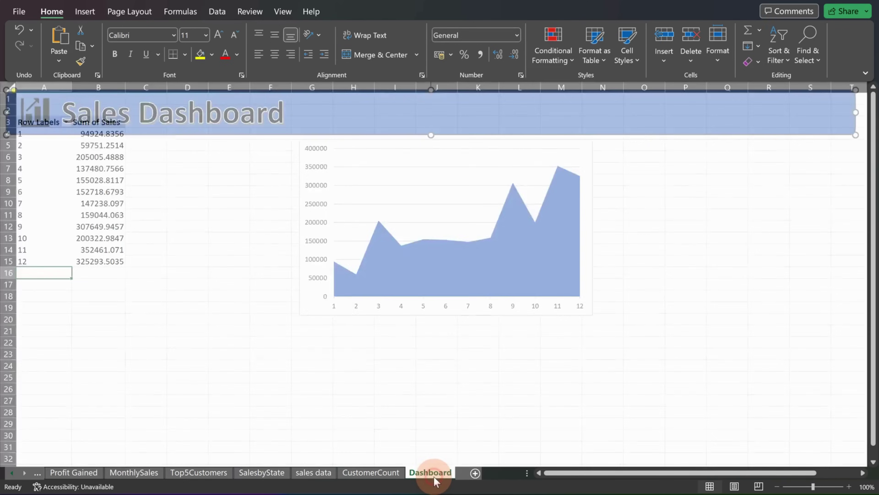
key("ctrl+v")
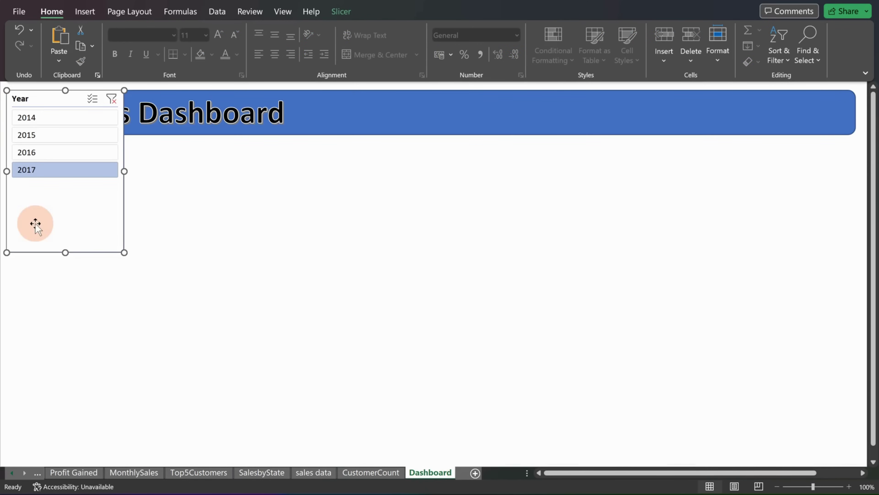
left_click_drag(36, 222, 322, 280)
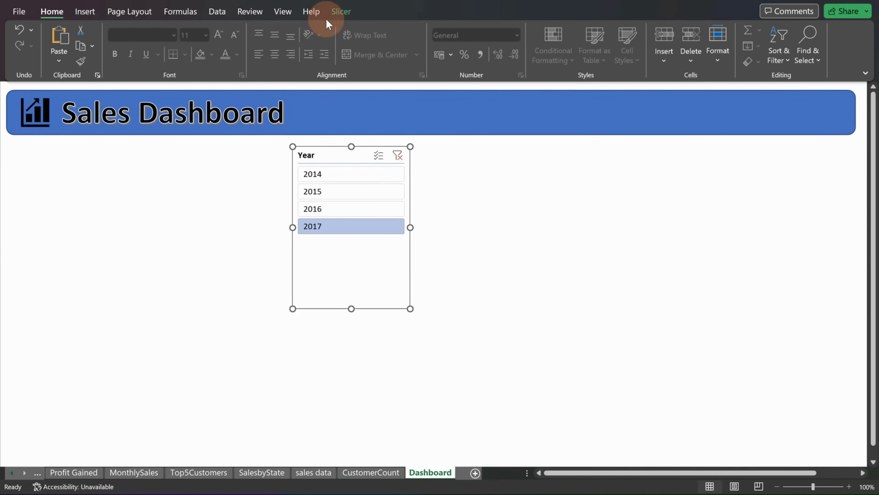
Step: Arrange the Year slicer in 4 columns and resize it to about 13.15 cm wide and 1.8 cm high
left_click(341, 12)
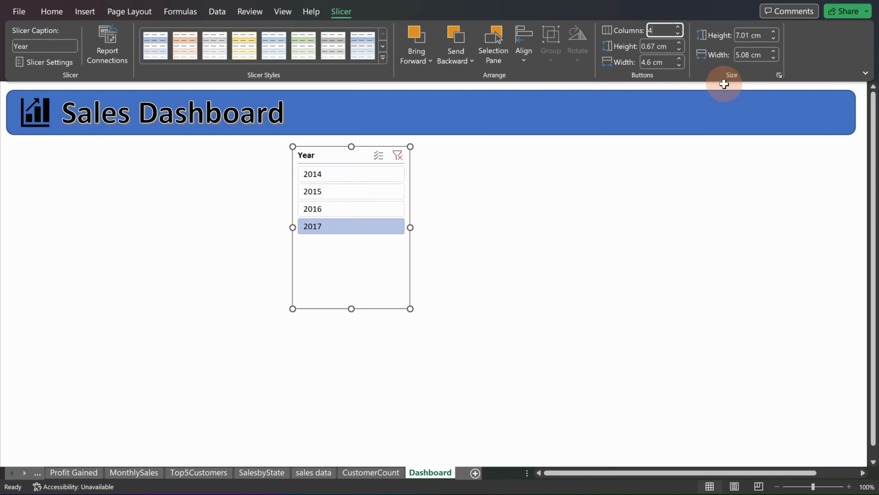
type("4")
key("Return")
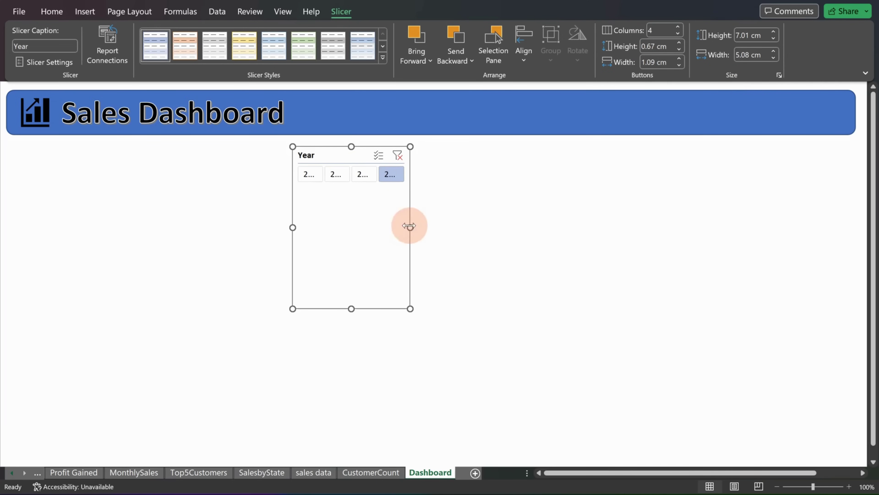
left_click_drag(410, 226, 597, 216)
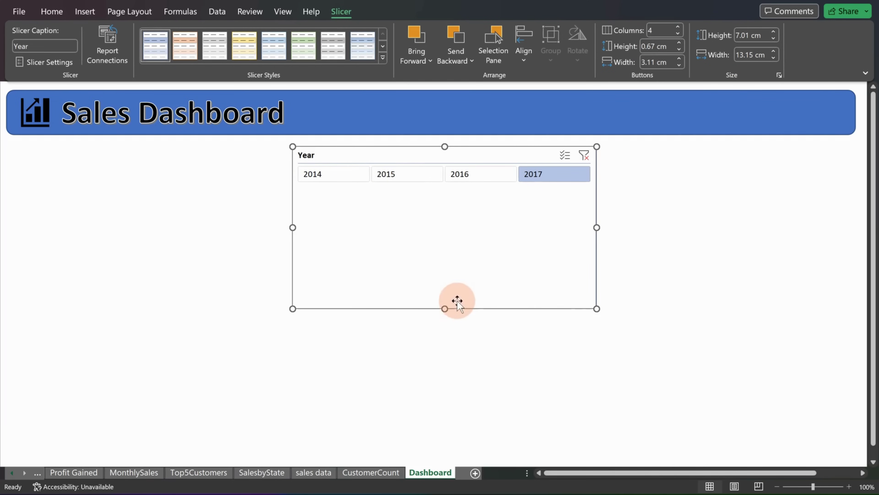
left_click_drag(444, 307, 445, 188)
Step: Place the Year slicer inside the header banner near its right end and deselect it
left_click_drag(449, 155, 689, 98)
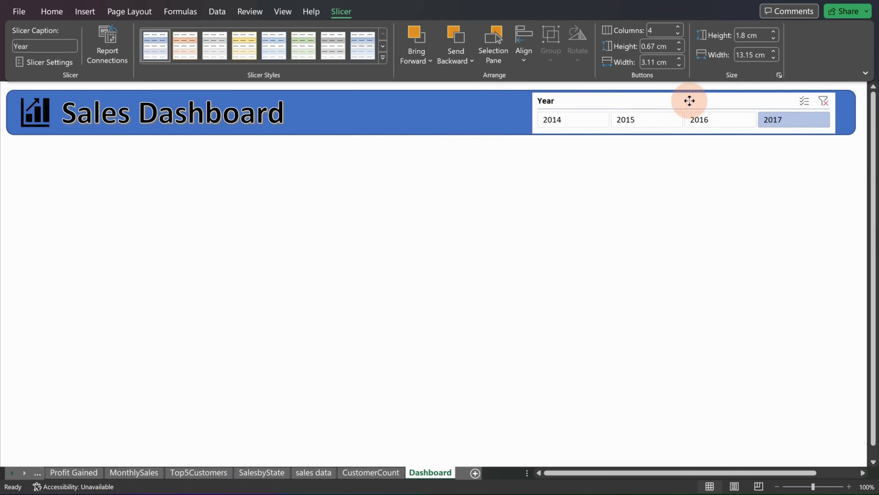
left_click_drag(689, 100, 692, 100)
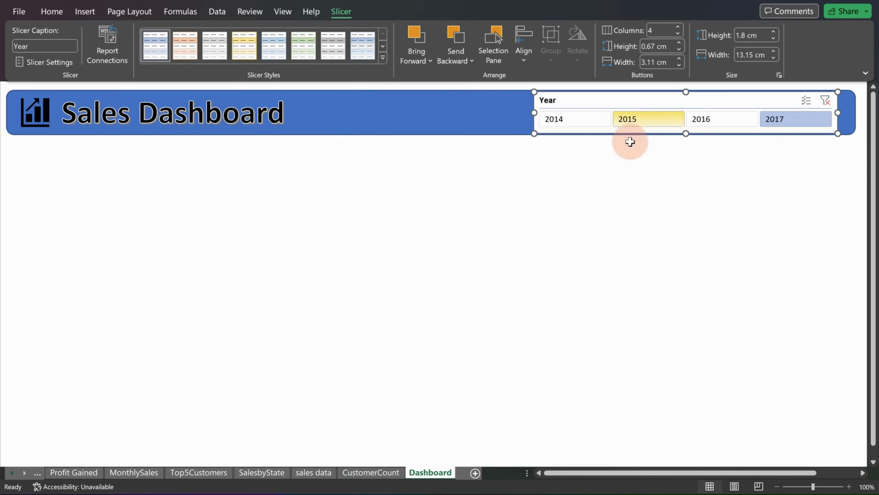
right_click(320, 267)
left_click(281, 246)
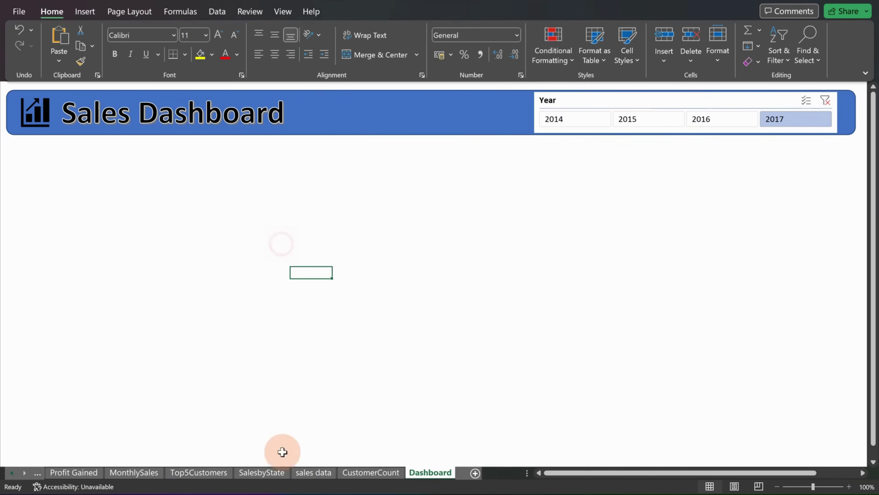
Step: Add a slicer for the Category field to the PivotTable on the SalesbyState sheet
left_click(261, 472)
left_click(114, 134)
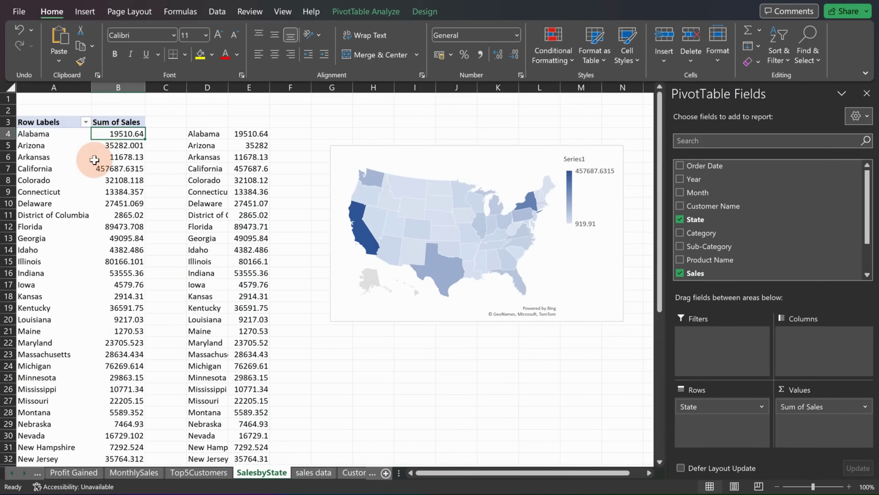
scroll(712, 194, "down", 1)
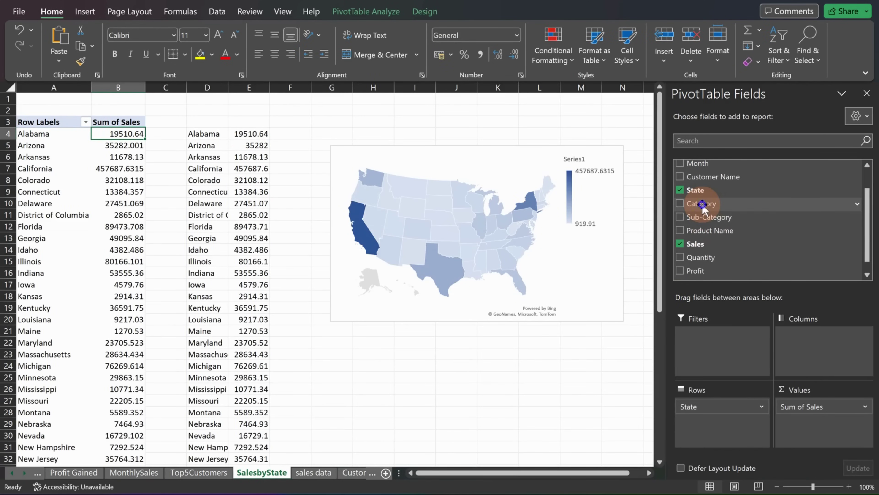
right_click(703, 204)
left_click(753, 270)
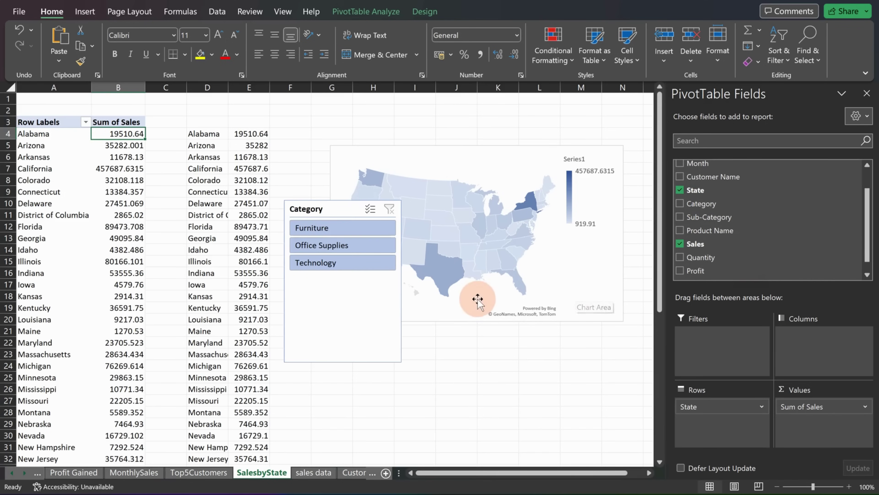
Step: Move the Category slicer from the SalesbyState sheet to the Dashboard sheet
left_click(362, 317)
key("Delete")
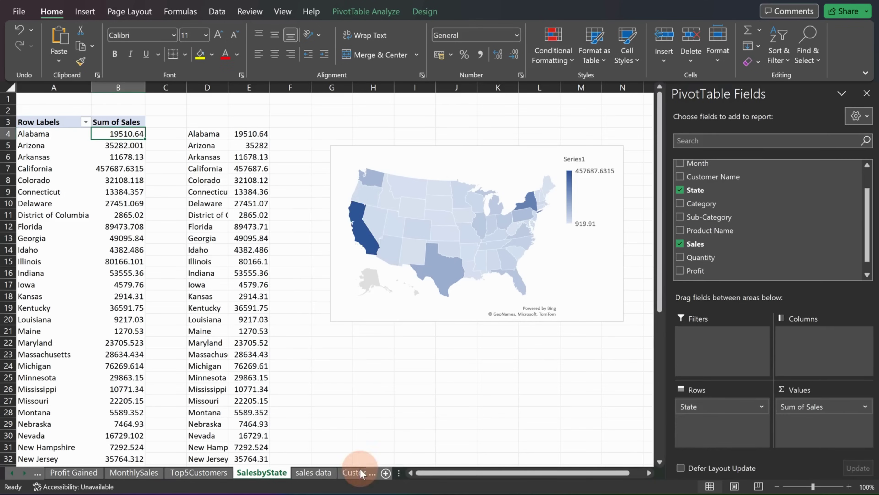
left_click(356, 472)
left_click(361, 472)
key("ctrl+v")
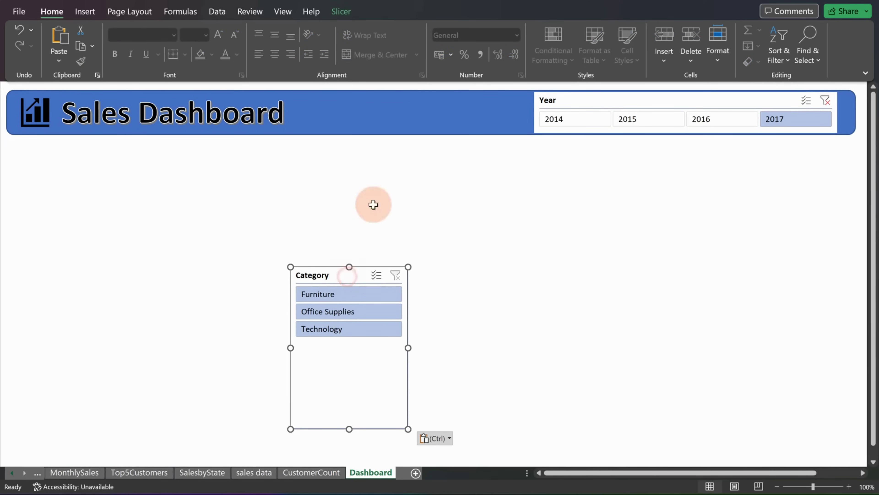
Step: Arrange the Category slicer in 3 columns and resize it to about 11.5 cm wide and 1.76 cm high
left_click(340, 12)
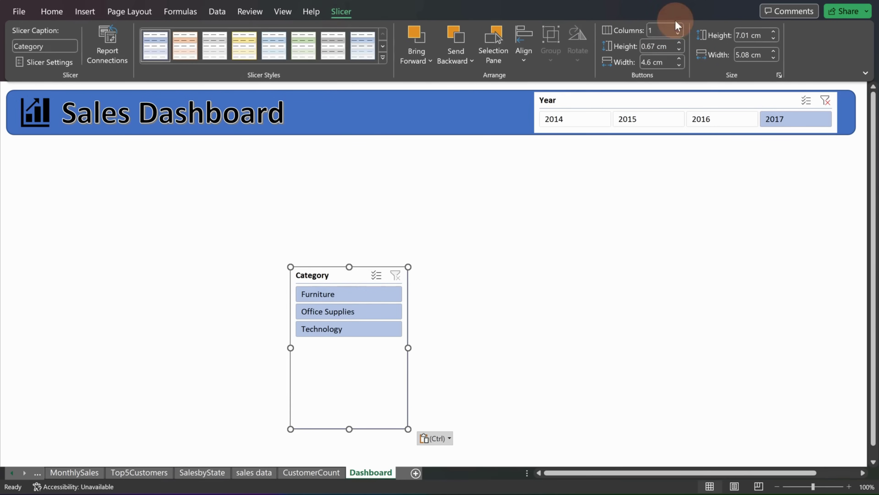
left_click(651, 31)
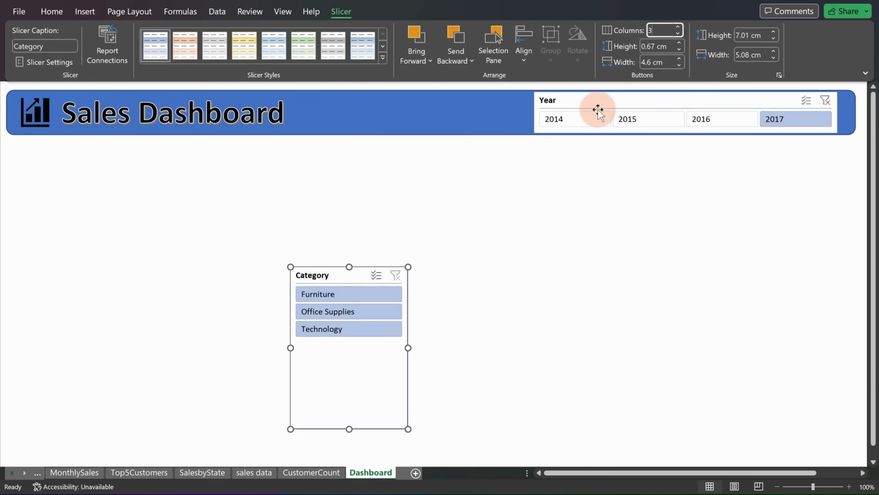
key("Return")
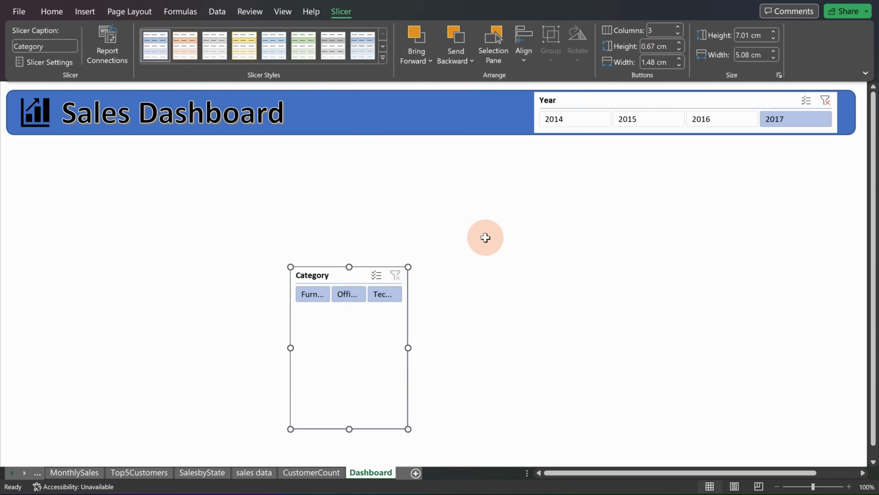
left_click_drag(408, 347, 556, 348)
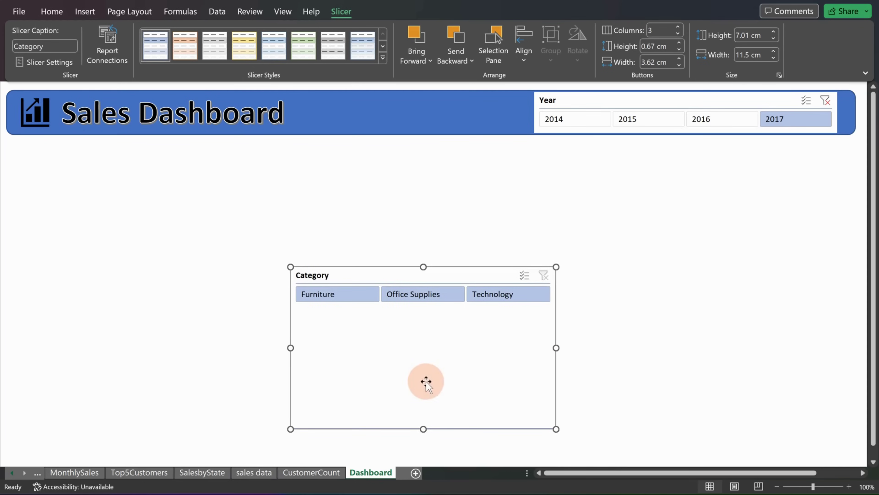
left_click_drag(423, 429, 418, 308)
Step: Narrow the Year slicer to about 11.19 cm and fit the Category slicer into the banner between the title and the Year slicer
left_click_drag(426, 275, 400, 108)
left_click(623, 93)
left_click(548, 110)
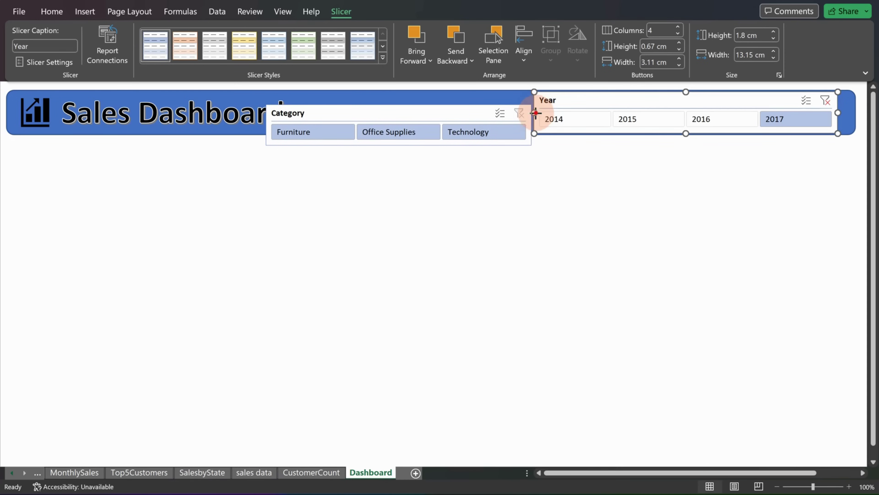
left_click_drag(535, 112, 579, 113)
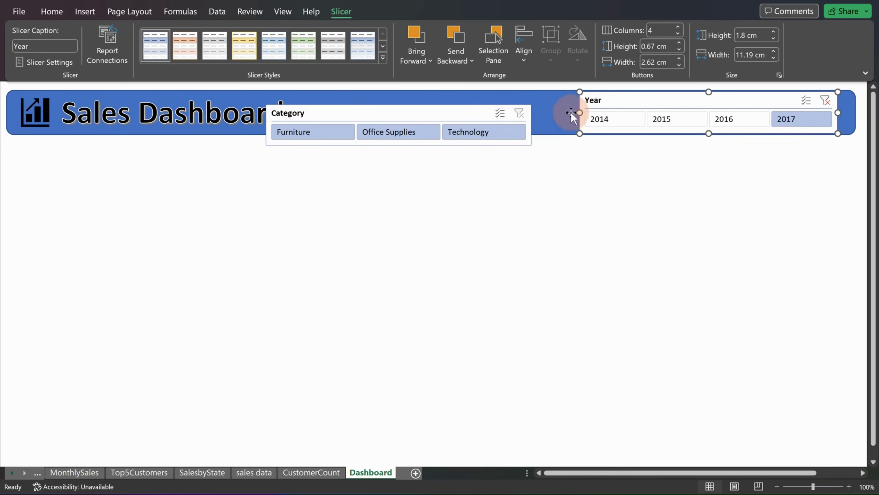
left_click_drag(480, 113, 516, 99)
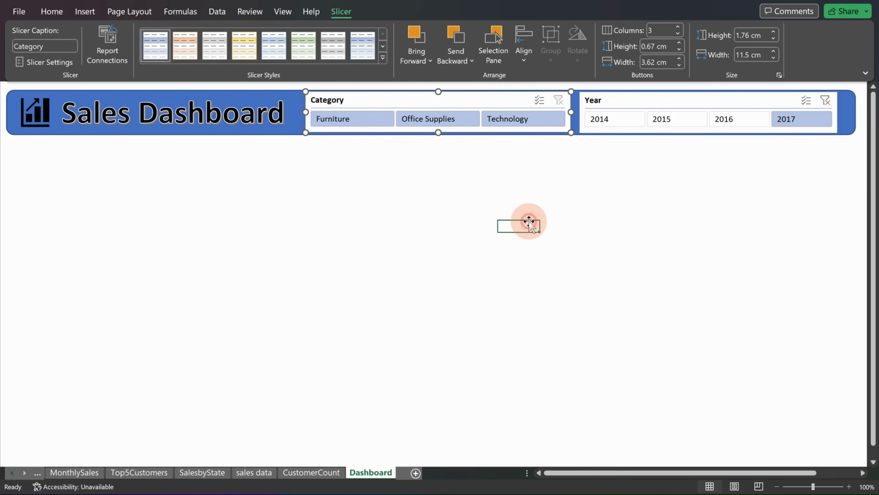
left_click(529, 222)
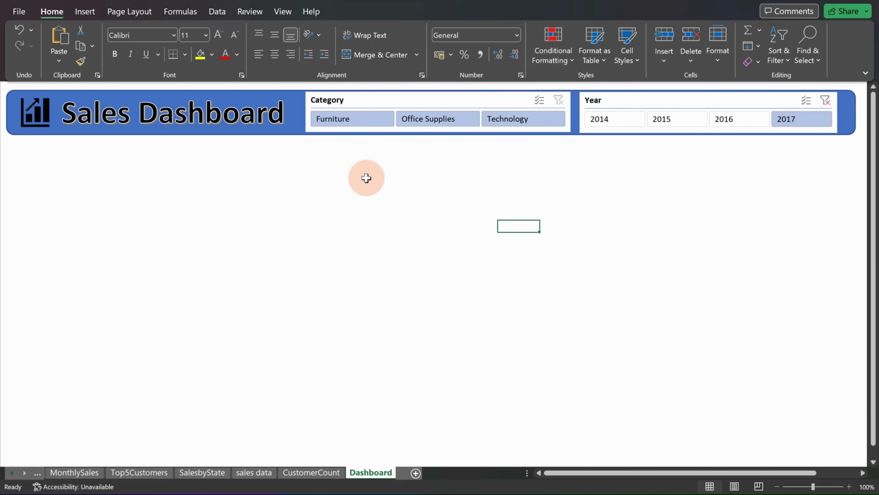
Step: Draw a rounded rectangle panel about 9.95 cm wide and 13.55 cm high below the banner's left part and reduce its corner rounding
left_click(86, 11)
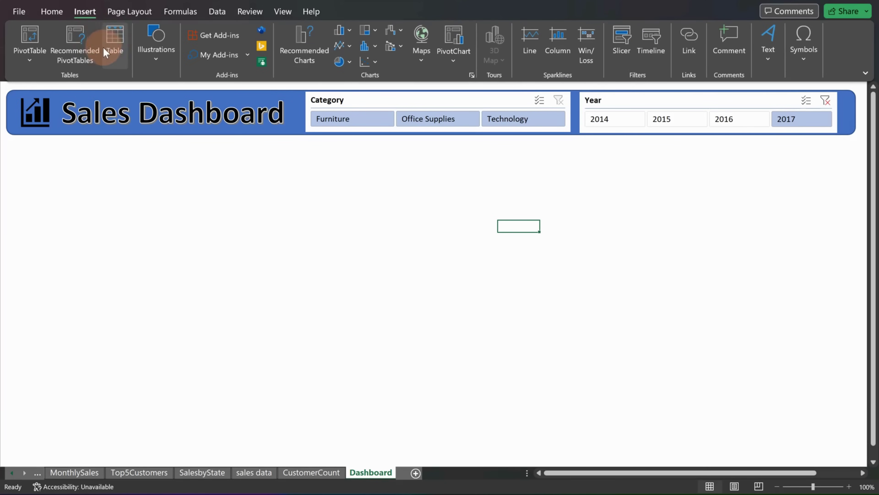
left_click(157, 61)
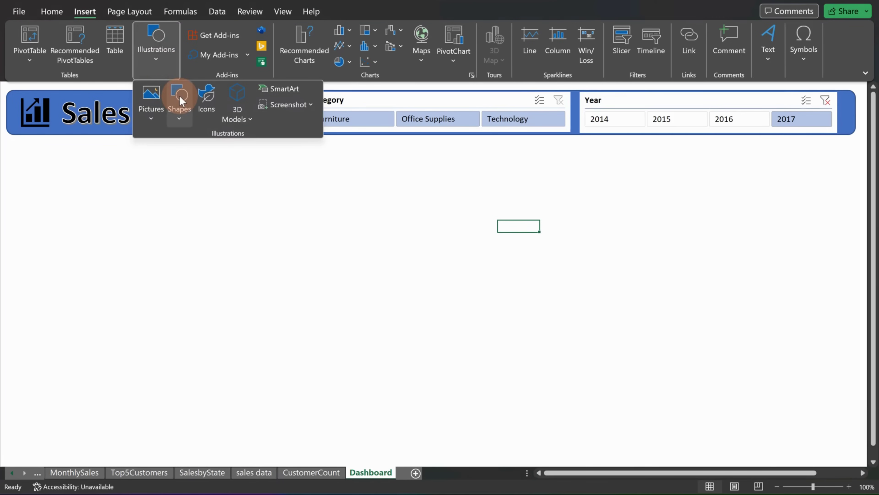
left_click(179, 101)
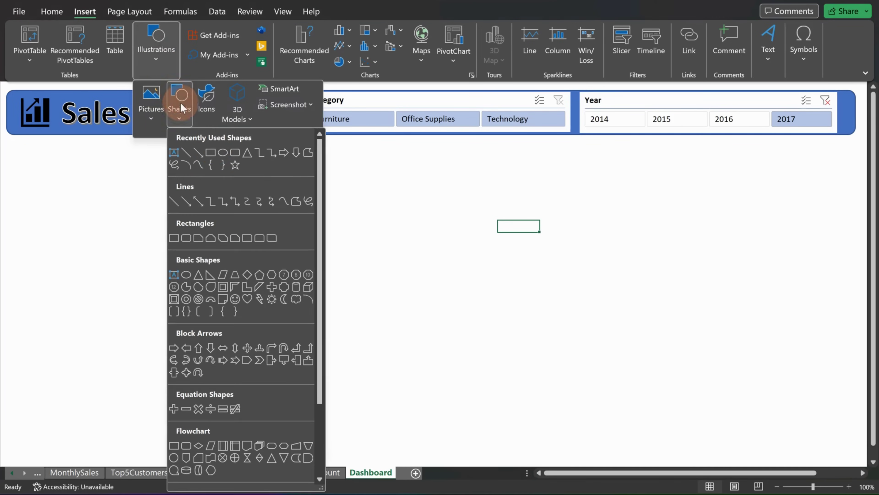
left_click(236, 153)
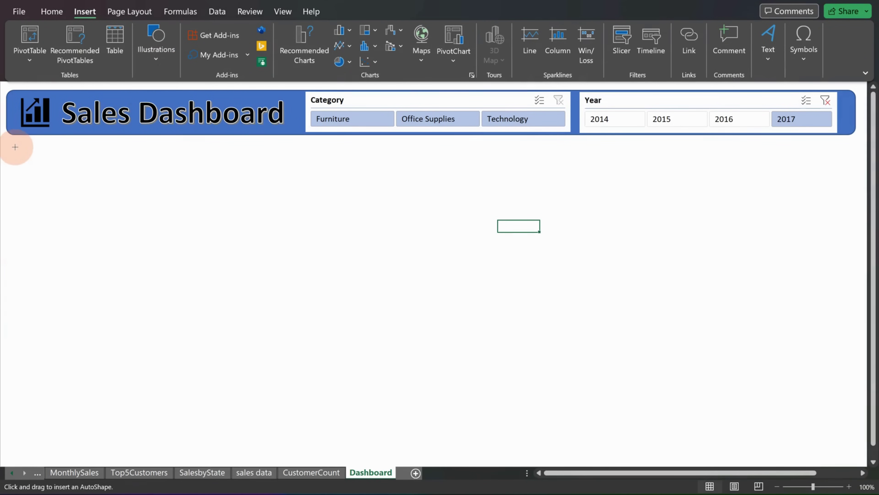
mouse_move(12, 149)
left_mouse_down()
mouse_move(263, 373)
mouse_move(225, 401)
mouse_move(241, 456)
left_mouse_up()
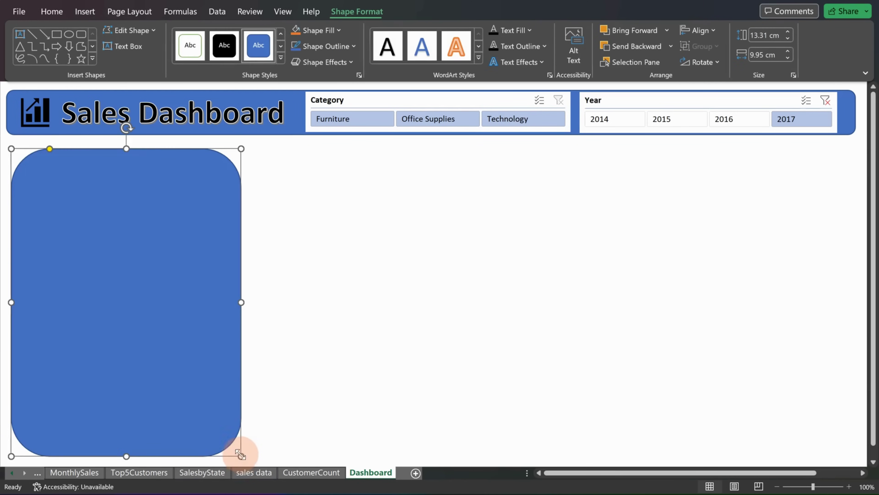
left_click_drag(125, 149, 125, 143)
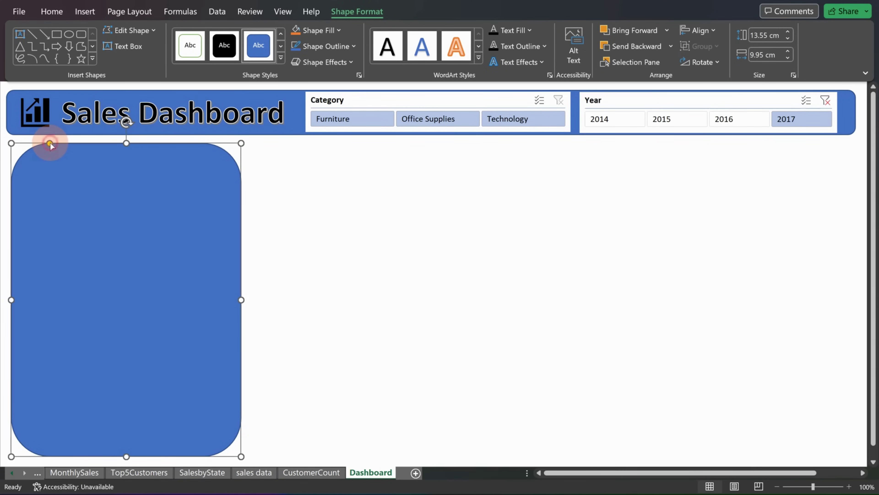
left_click_drag(49, 143, 29, 126)
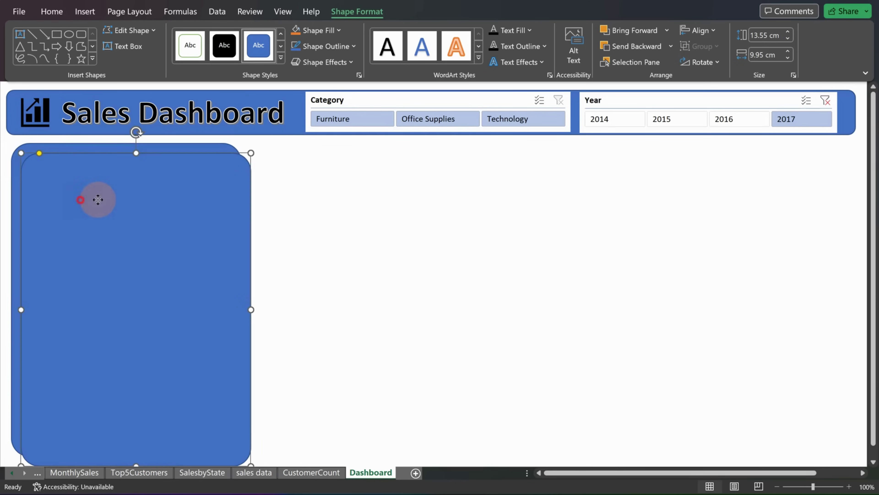
Step: Place a copy of the tall panel to its right and resize it to about 26.1 cm wide and 6.32 cm high
left_click_drag(94, 196, 311, 189)
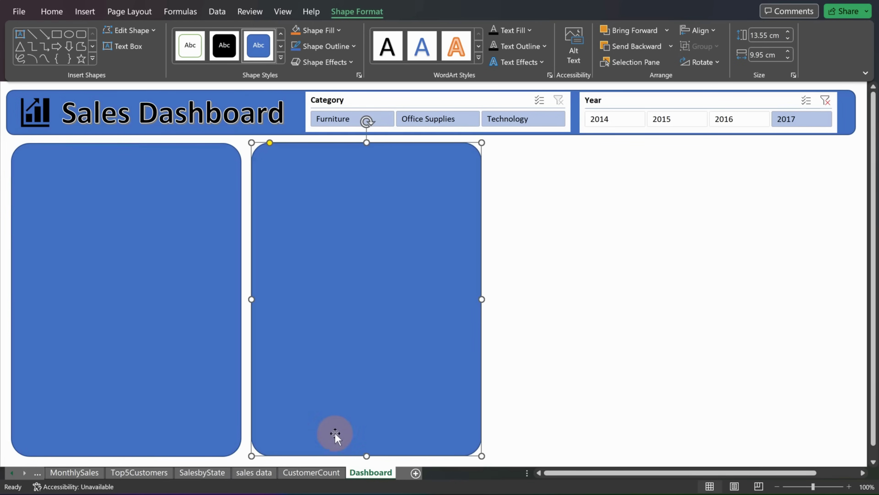
left_click_drag(363, 456, 344, 289)
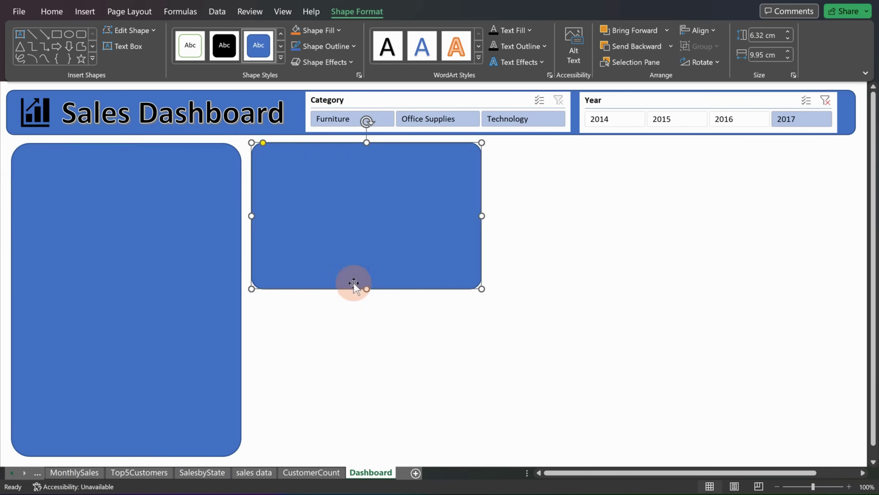
left_click_drag(479, 214, 854, 221)
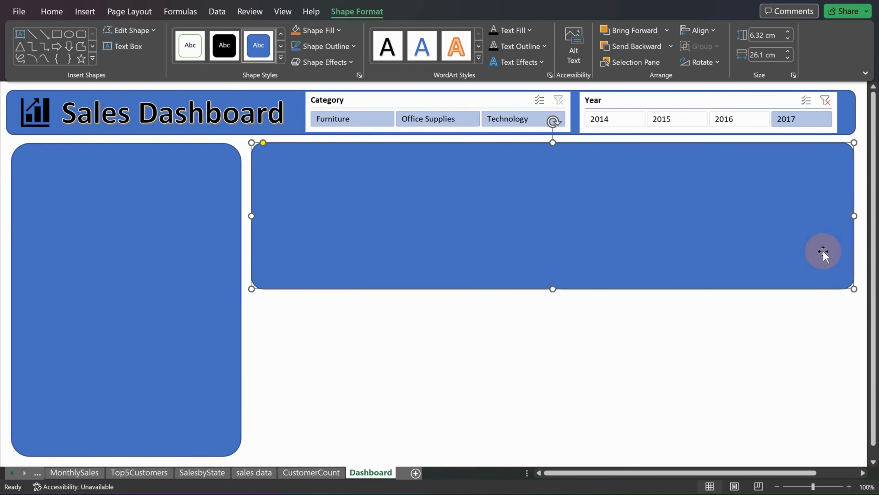
Step: Place two panel copies about 6.77 cm high side by side below the wide panel, one about 10.44 cm and the other about 15.12 cm wide
left_click_drag(819, 252, 640, 346)
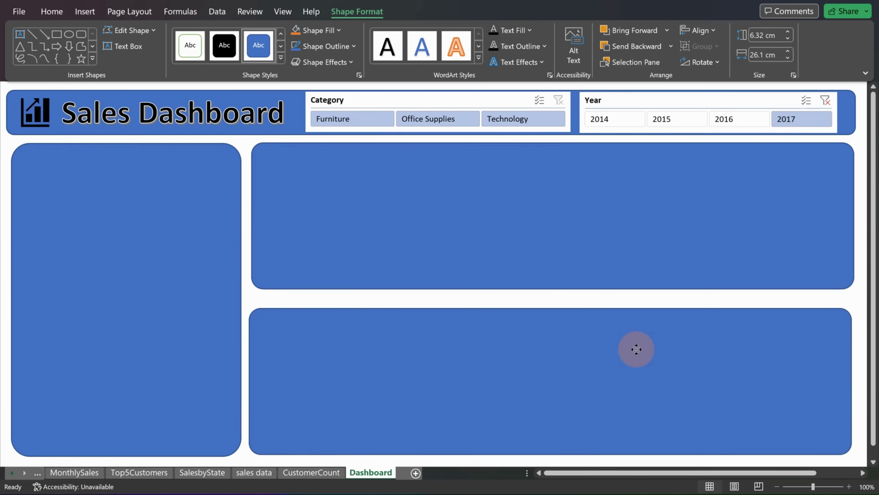
left_click(632, 348)
left_click_drag(549, 307, 551, 297)
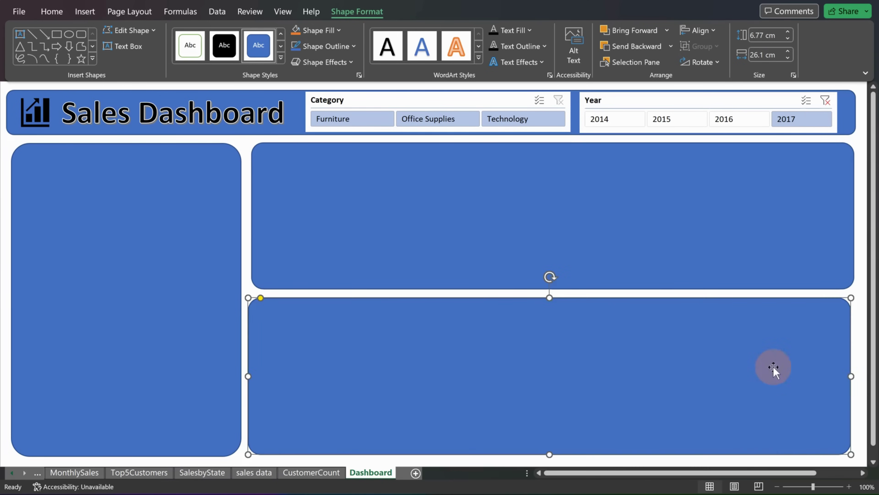
left_click_drag(850, 375, 491, 355)
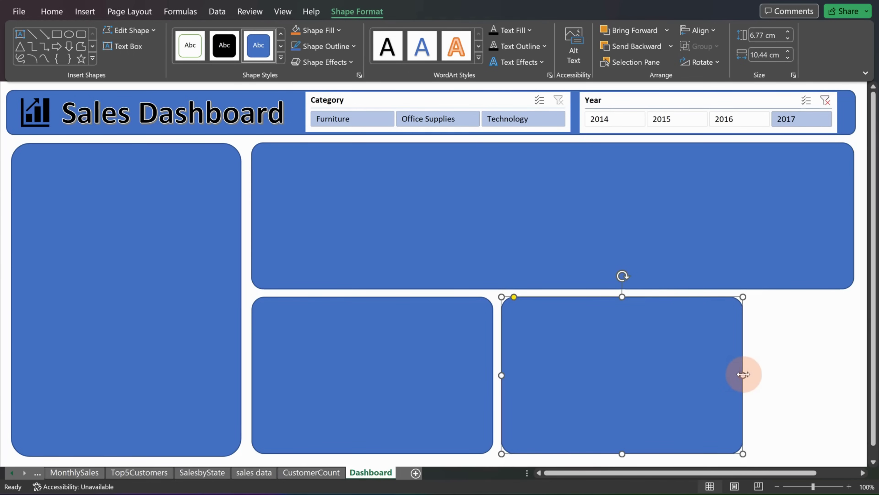
left_click_drag(743, 375, 852, 375)
left_click(742, 243)
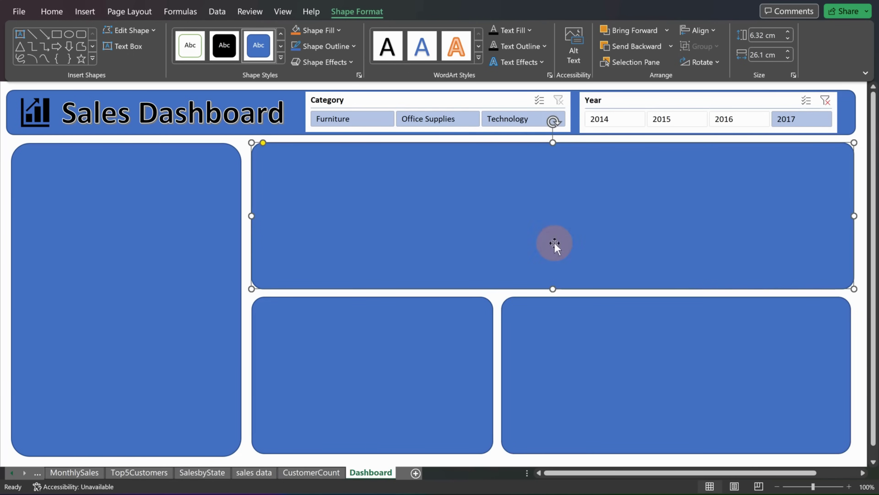
left_click(391, 359)
left_click(552, 359)
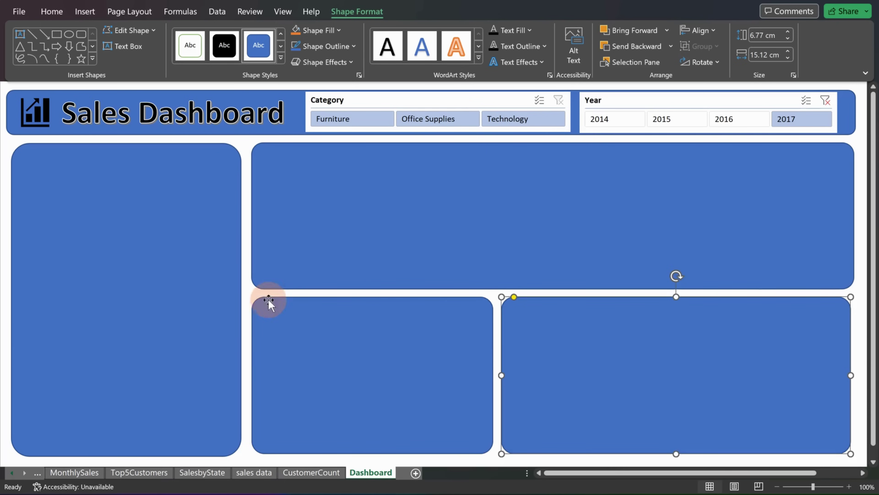
left_click(514, 228)
left_click(197, 240)
left_click(342, 365)
left_click(387, 216)
left_click(615, 421)
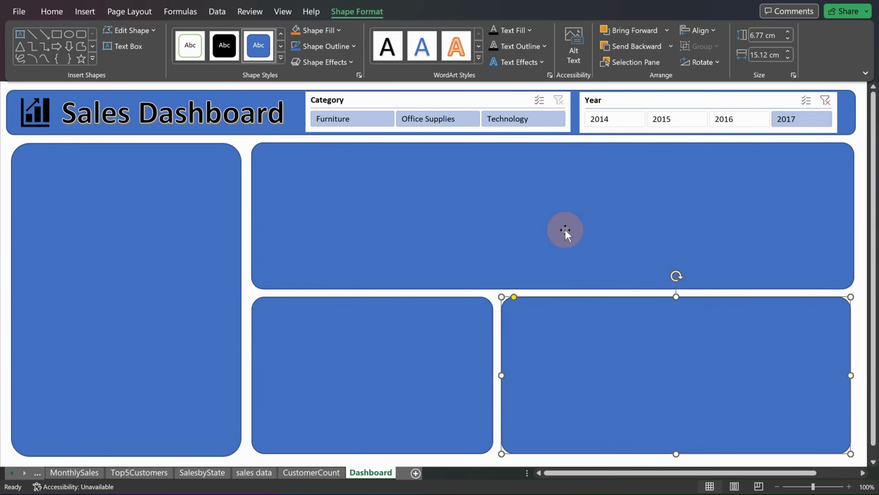
left_click(566, 230)
left_click(435, 354)
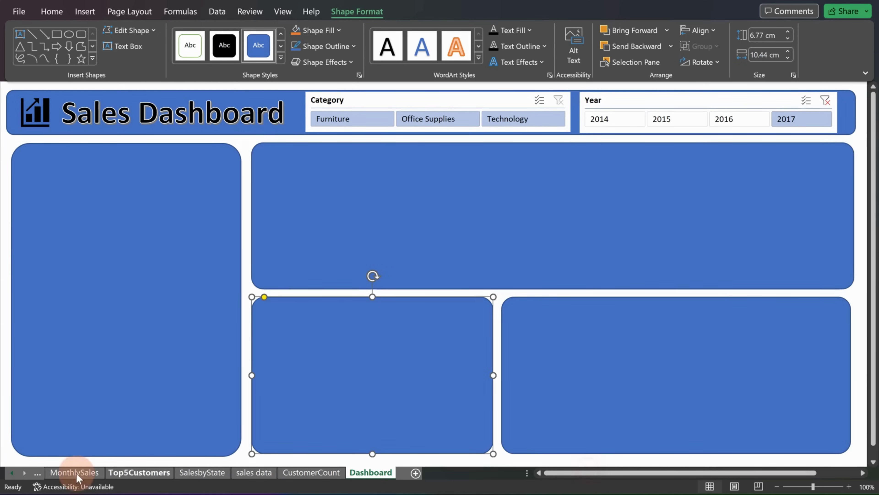
Step: Move the funnel chart from the SalesByCategory sheet to the Dashboard sheet and position it inside the tall panel
left_click(12, 472)
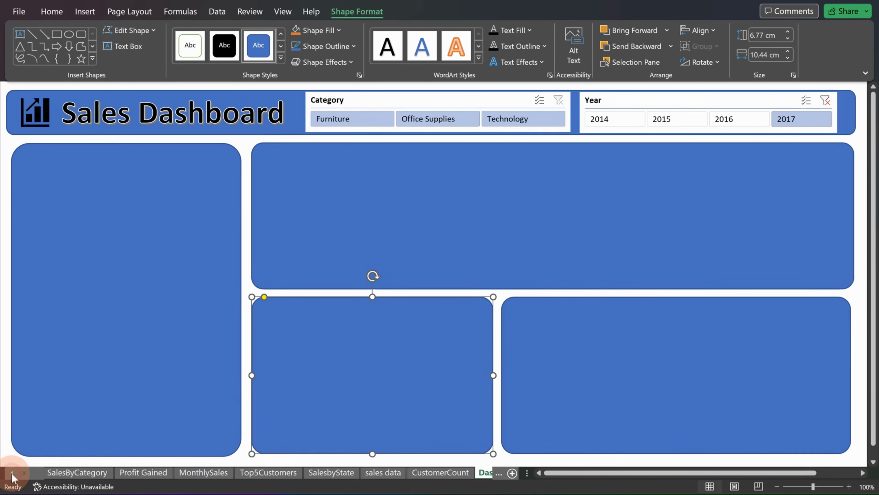
left_click(64, 474)
left_click(565, 282)
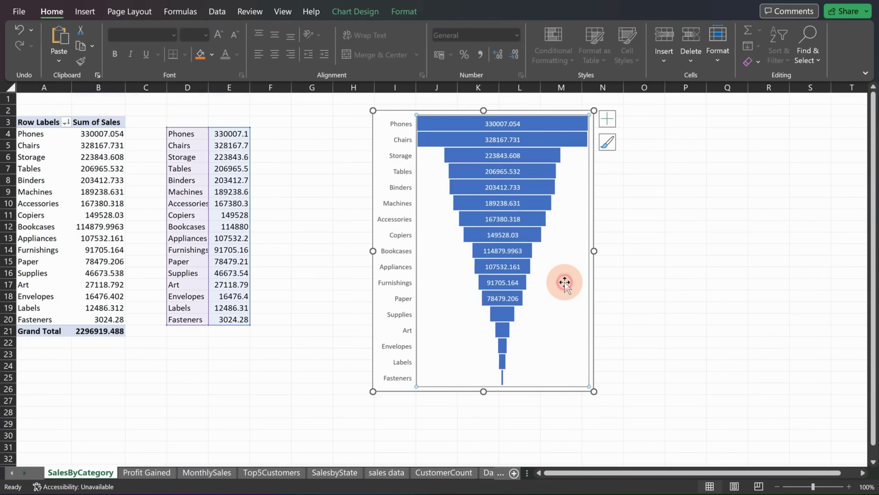
key("ctrl+x")
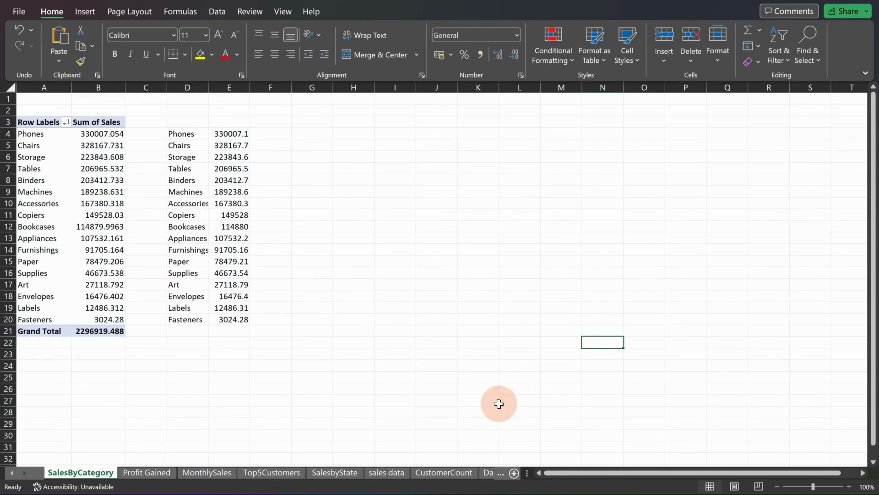
left_click(483, 474)
key("ctrl+v")
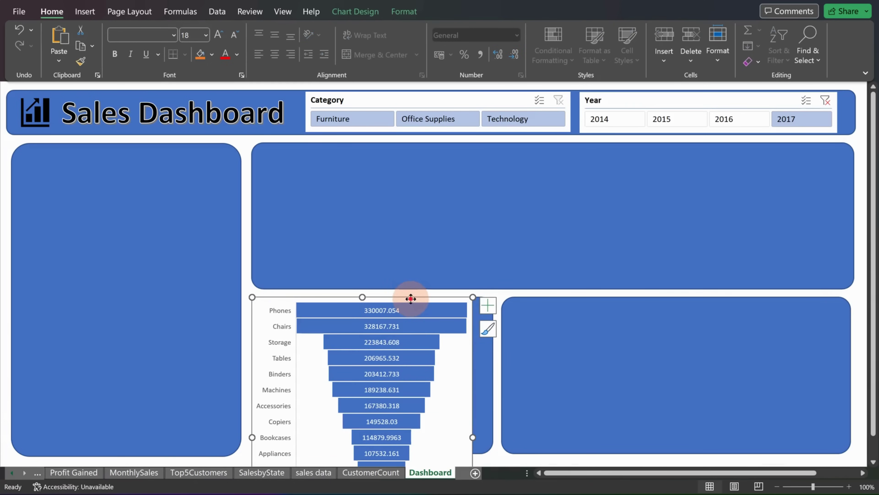
left_click_drag(412, 298, 169, 163)
Step: Move the profit line chart from the Profit Gained sheet to the wide upper panel on the Dashboard sheet
left_click(73, 472)
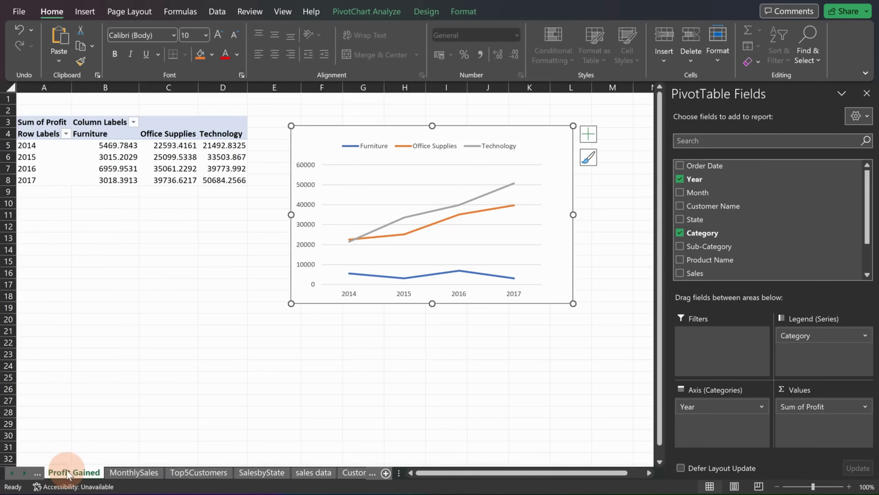
left_click(323, 129)
key("ctrl+x")
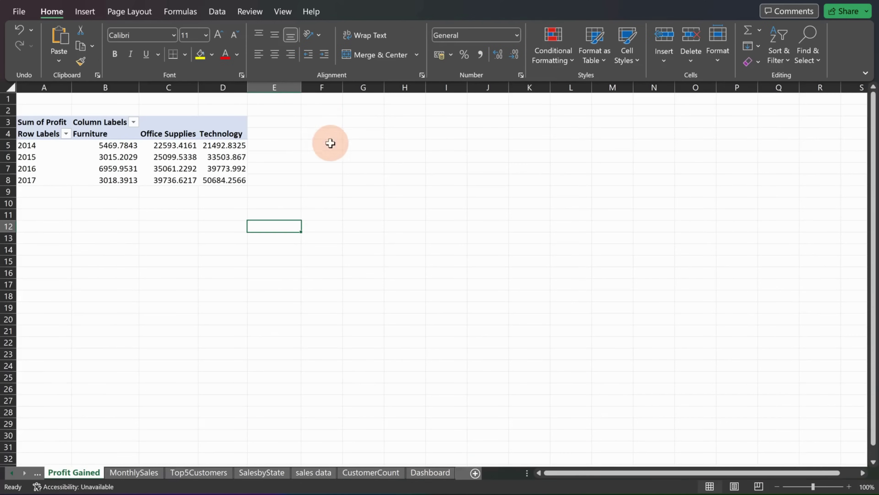
left_click(429, 472)
left_click(302, 188)
key("ctrl+v")
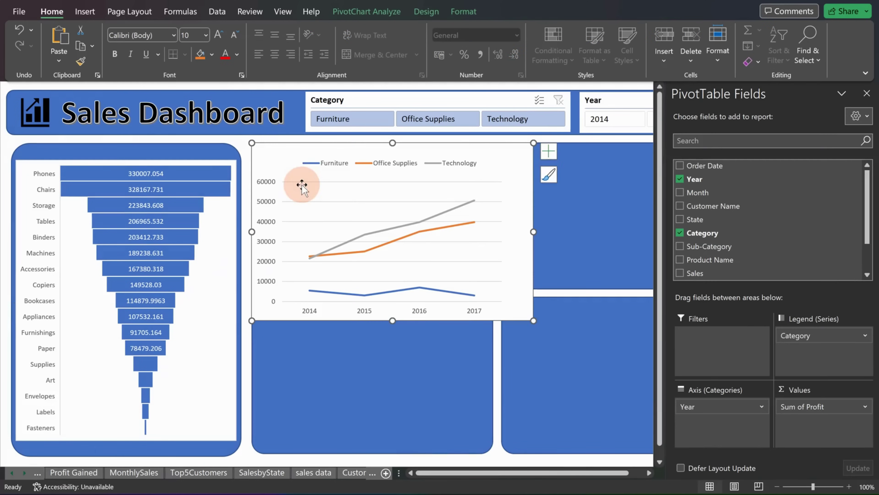
Step: Shrink the profit line chart and fit it into the left part of the wide upper panel
left_click_drag(320, 146, 361, 150)
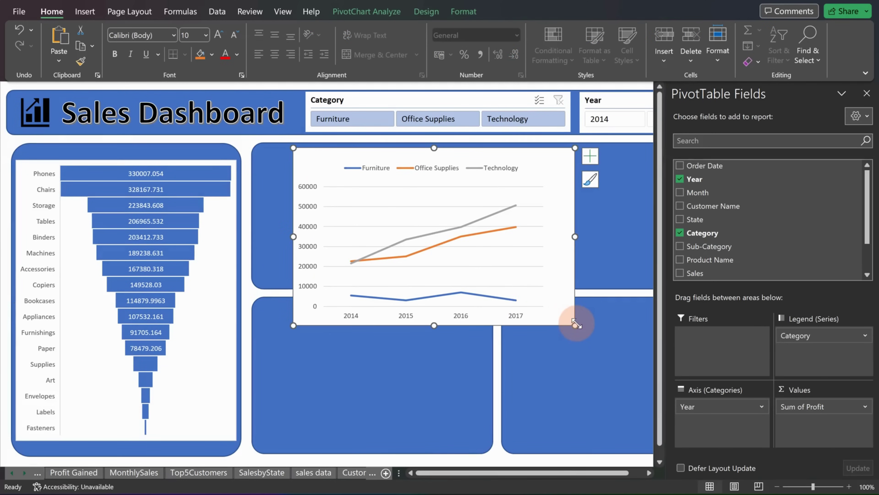
left_click_drag(576, 323, 520, 278)
left_click_drag(485, 161, 454, 160)
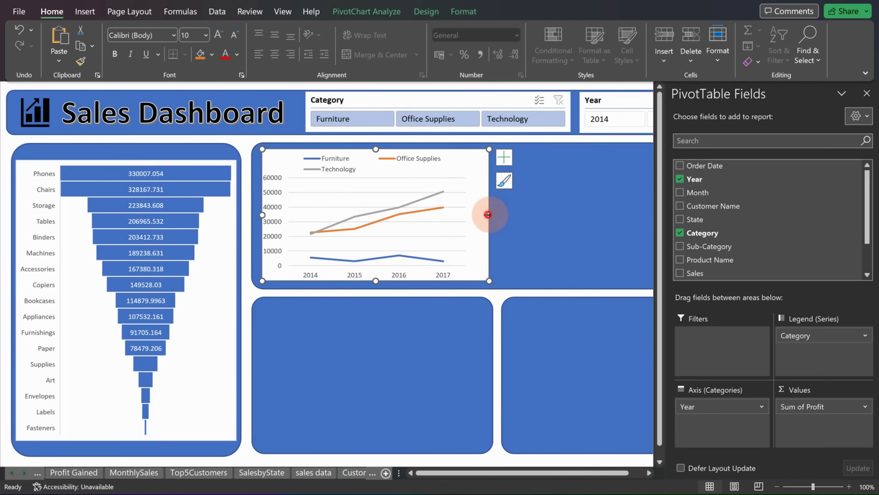
left_click_drag(488, 215, 513, 216)
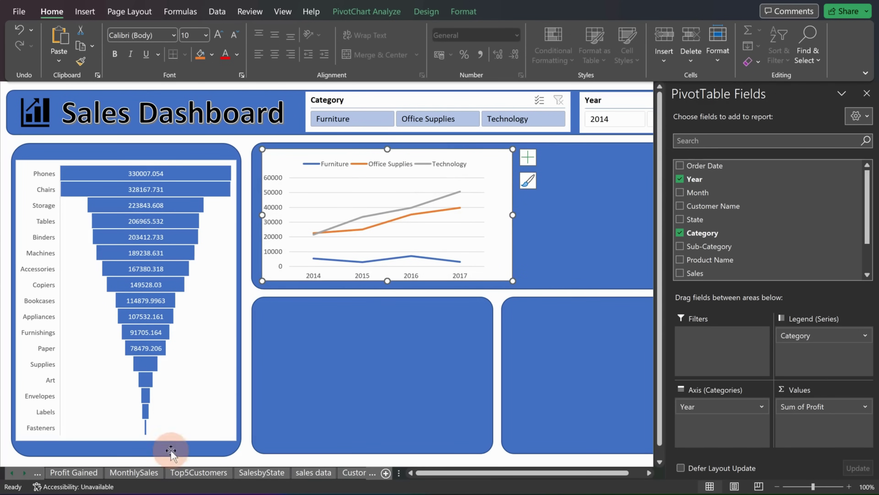
Step: Move the monthly sales area chart from the MonthlySales sheet to the Dashboard sheet as a separate chart
left_click(118, 476)
left_click(407, 147)
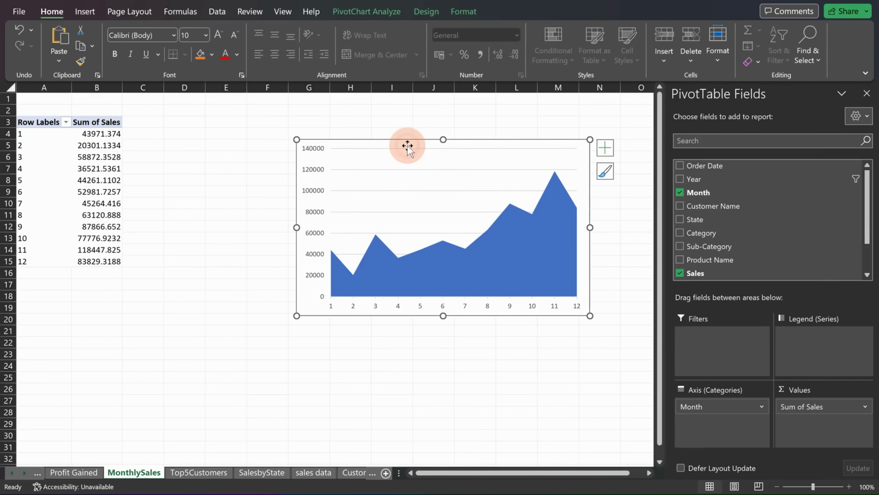
key("ctrl+x")
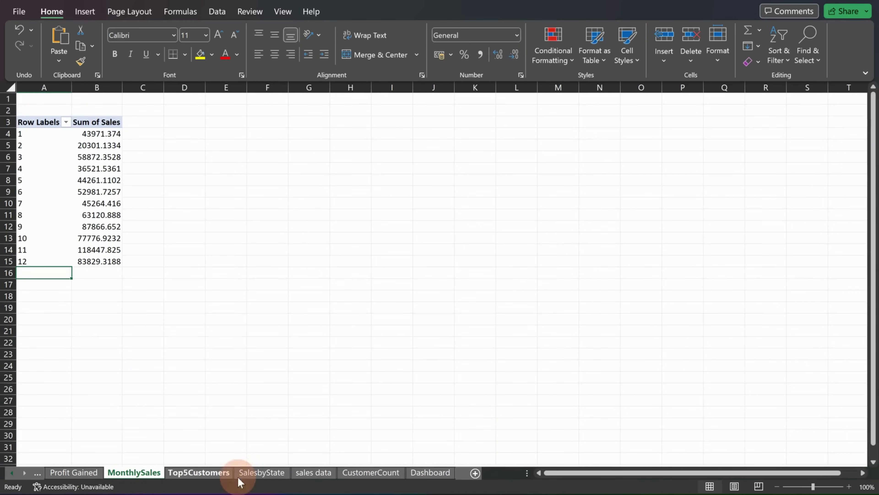
left_click(419, 473)
key("ctrl+v")
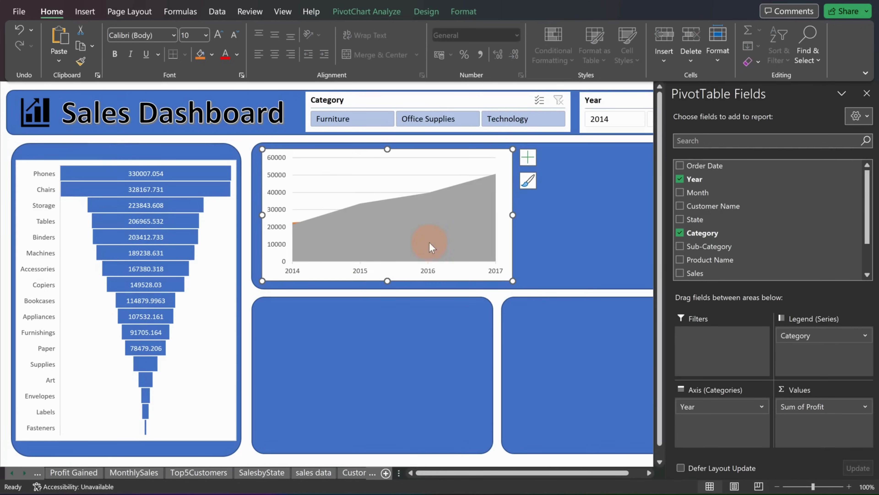
key("ctrl+z")
left_click(411, 354)
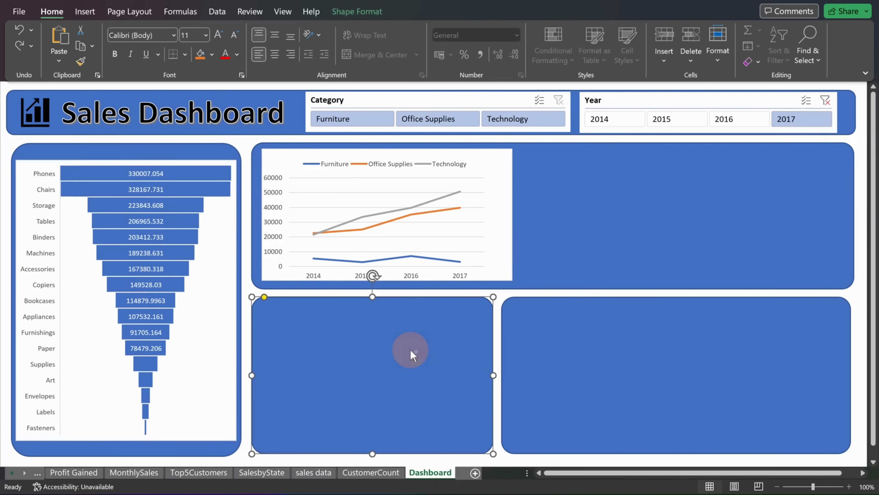
key("ctrl+v")
Step: Resize the monthly sales area chart to fit inside the wider lower panel and close the PivotTable field list
left_click_drag(406, 307, 463, 304)
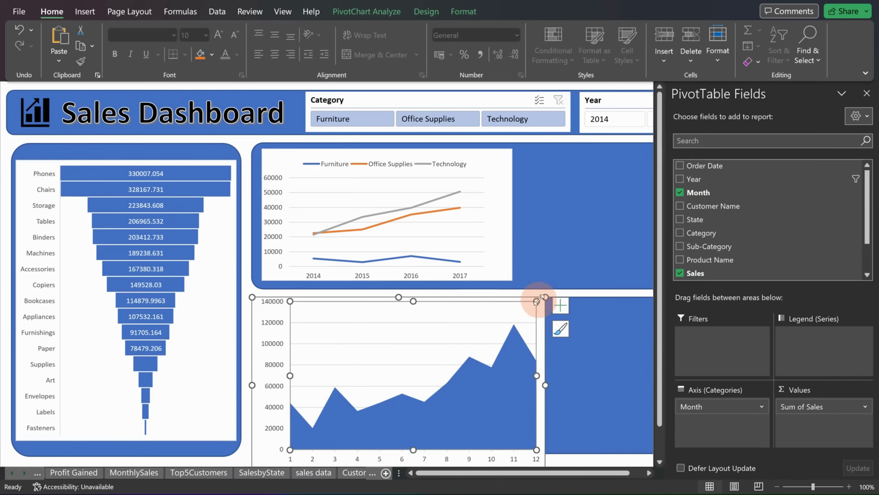
left_click_drag(546, 298, 478, 321)
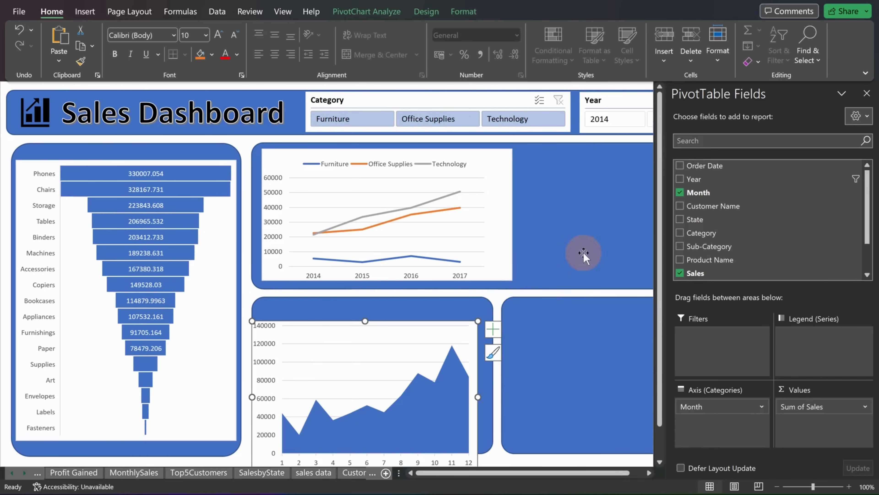
left_click(867, 93)
left_click(398, 324)
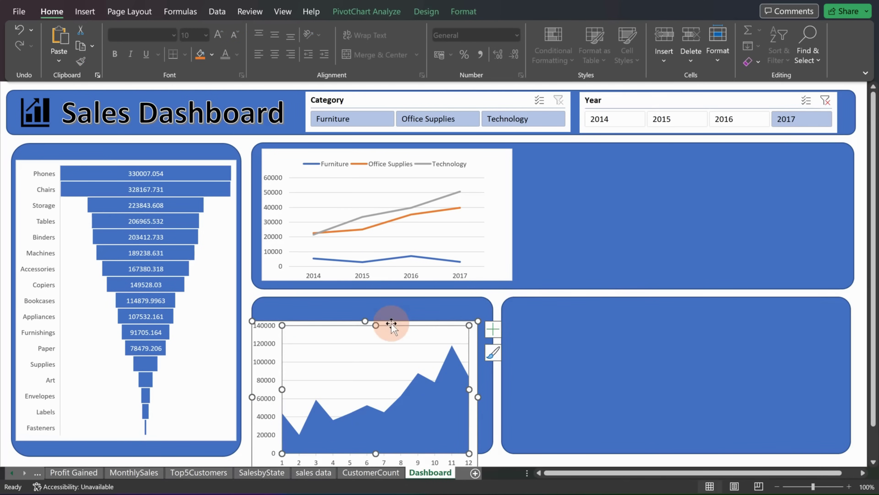
left_click_drag(388, 322, 647, 300)
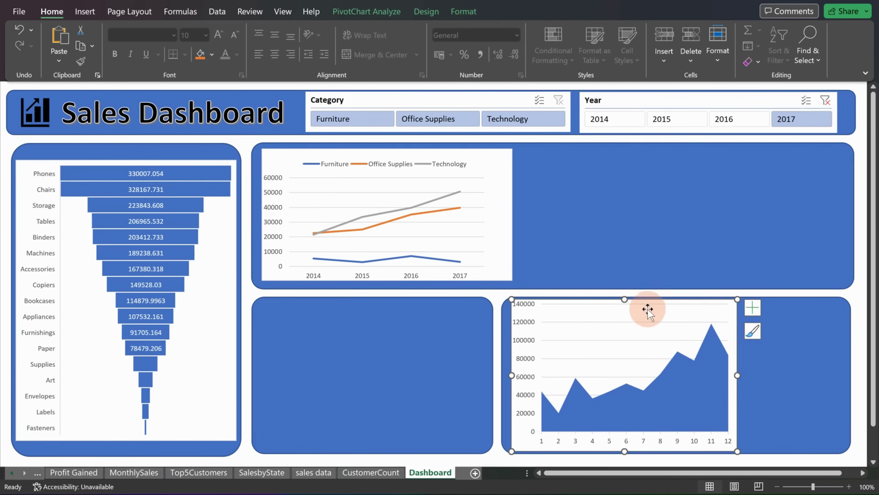
left_click_drag(738, 374, 832, 374)
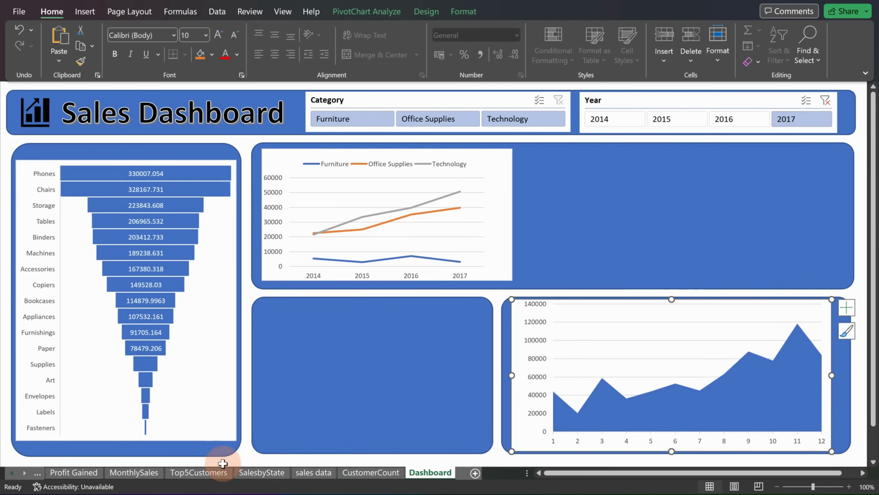
Step: Cut the pie chart from the Top5Customers sheet and return to the Dashboard sheet
left_click(194, 472)
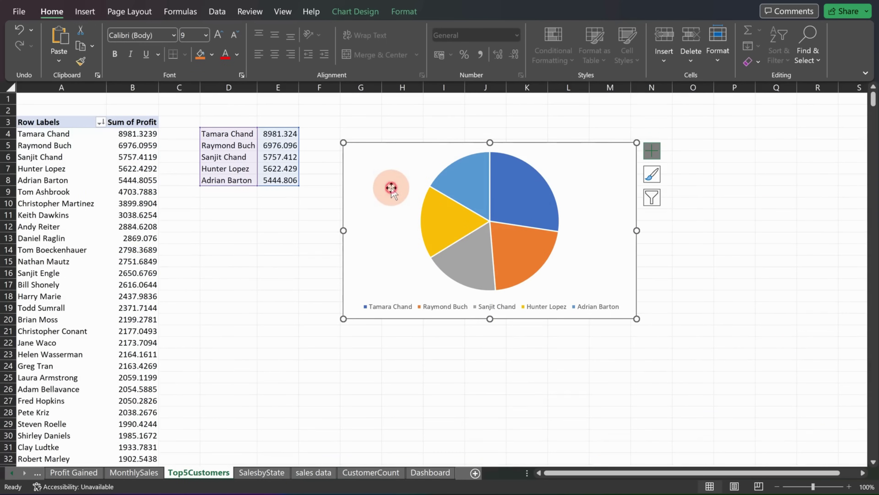
key("ctrl+x")
left_click(431, 473)
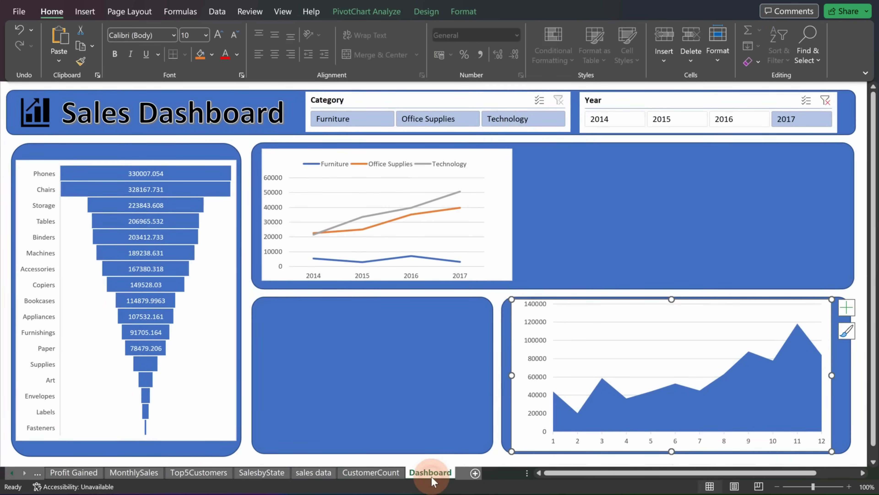
key("ctrl+v")
left_click_drag(570, 316, 507, 323)
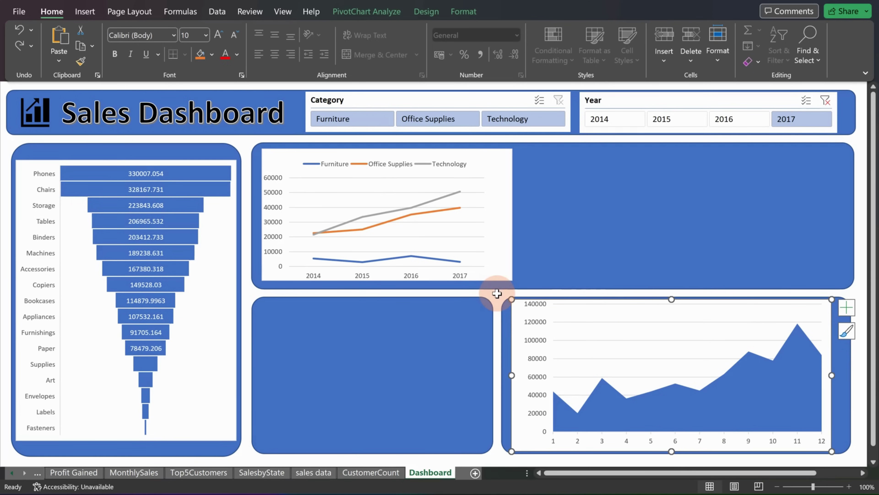
left_click(542, 310)
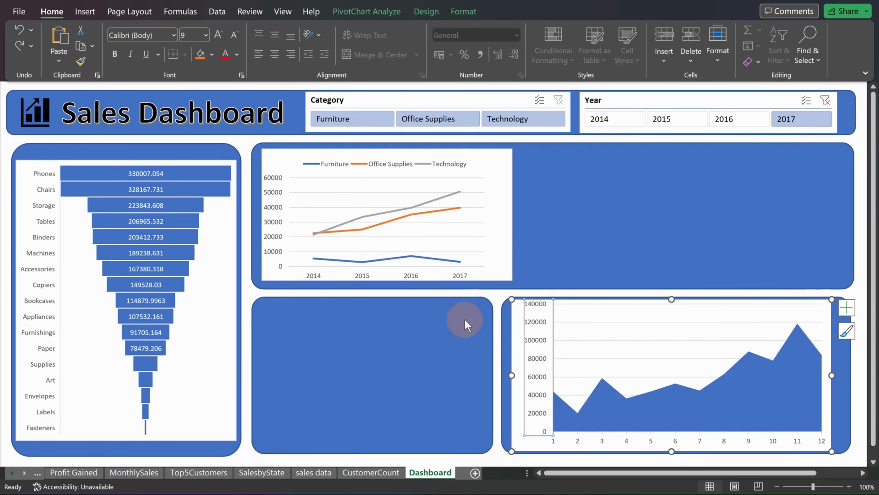
left_click(428, 328)
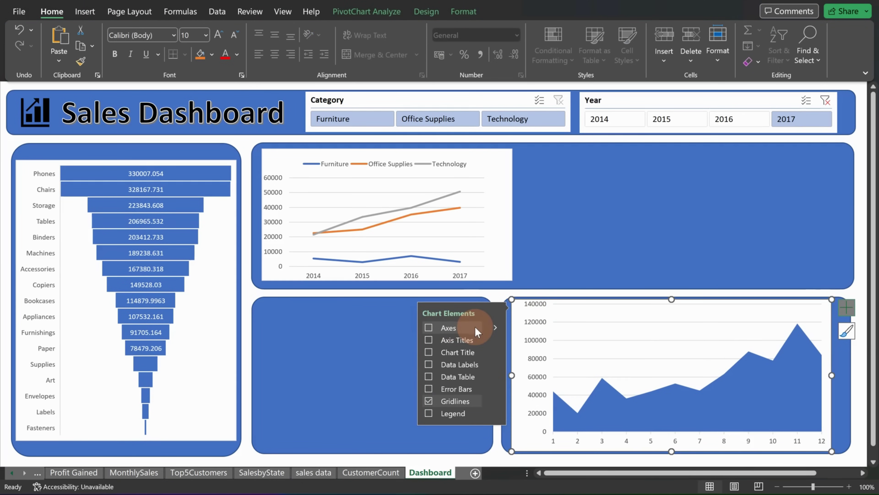
left_click(436, 328)
Step: Paste the top customers pie chart onto the narrower lower panel and shrink it to fit inside
left_click(403, 325)
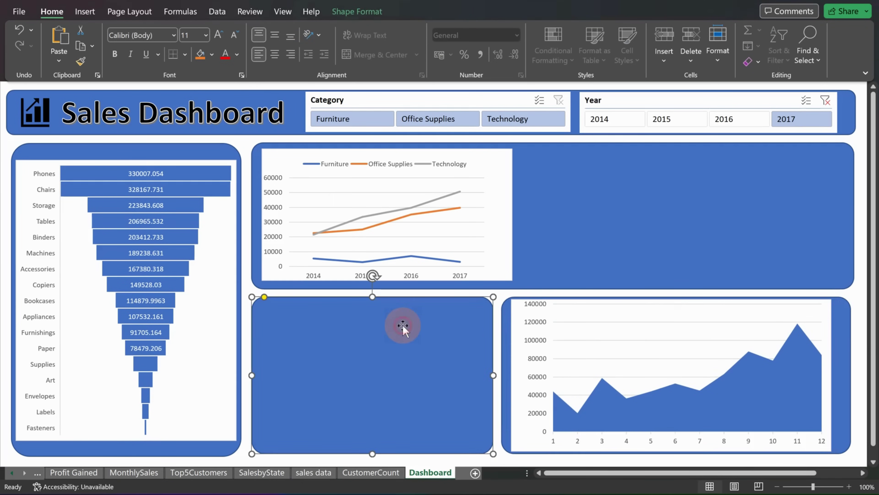
key("ctrl+v")
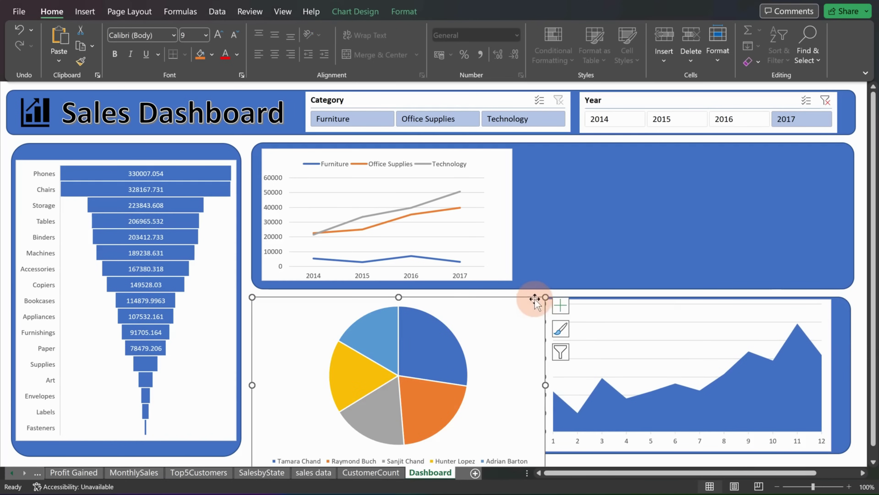
left_click_drag(545, 296, 444, 314)
left_click_drag(413, 352, 441, 322)
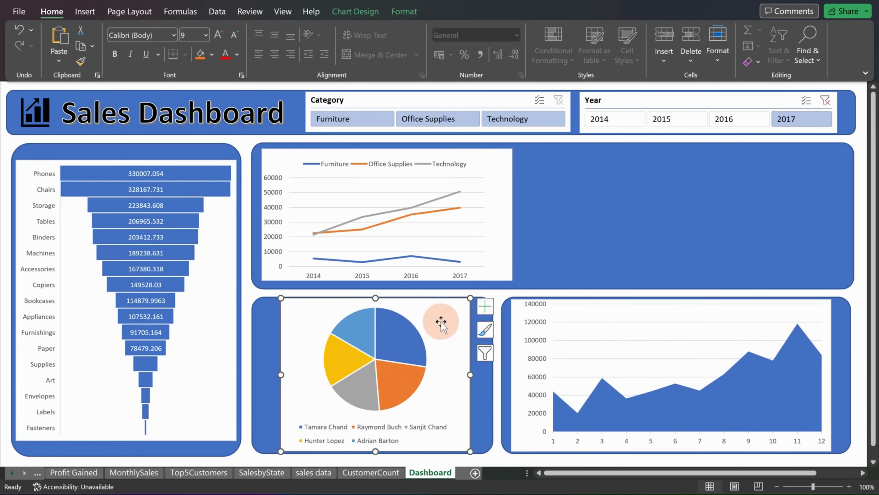
Step: Move the state sales map chart from the SalesbyState sheet to the Dashboard sheet
left_click(257, 473)
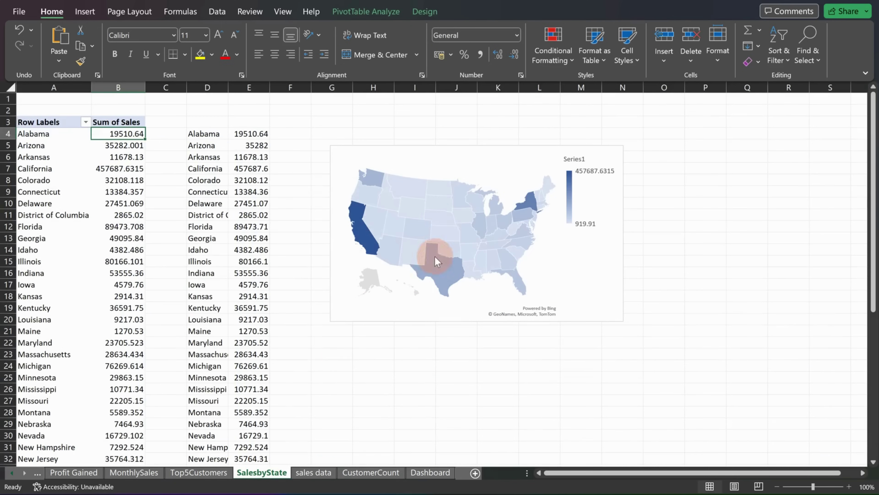
left_click(445, 159)
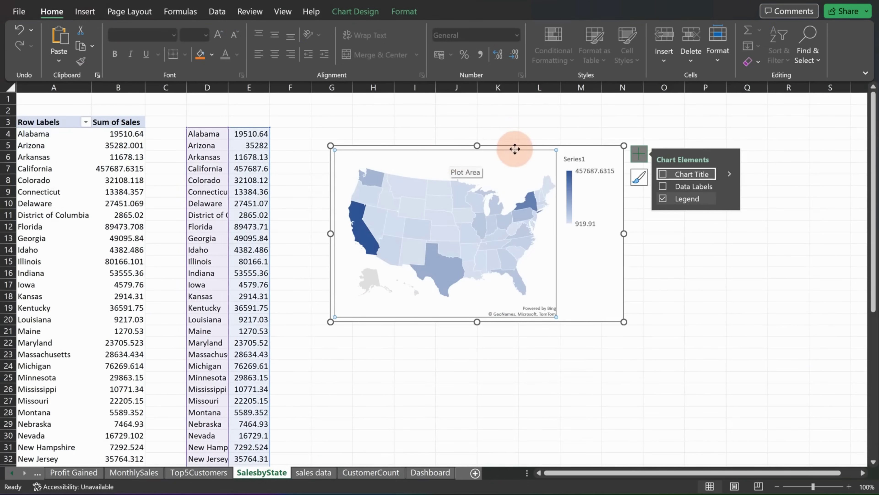
left_click(540, 147)
key("ctrl+x")
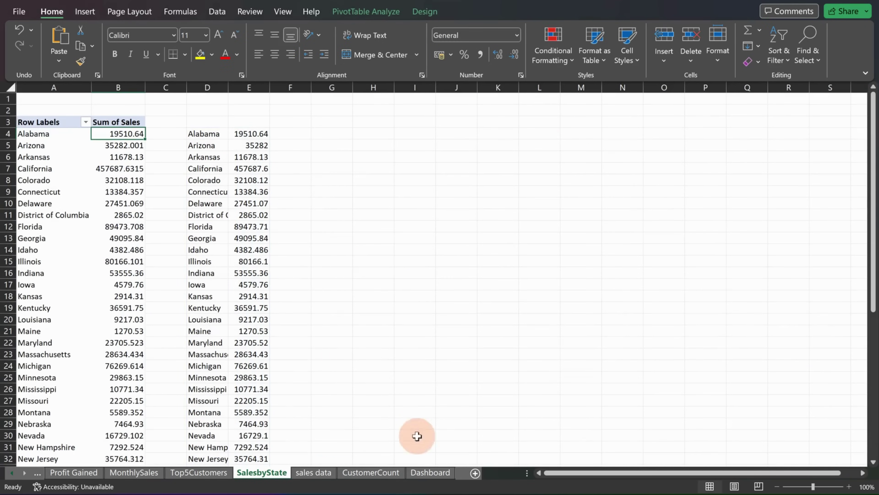
left_click(430, 472)
left_click(547, 213)
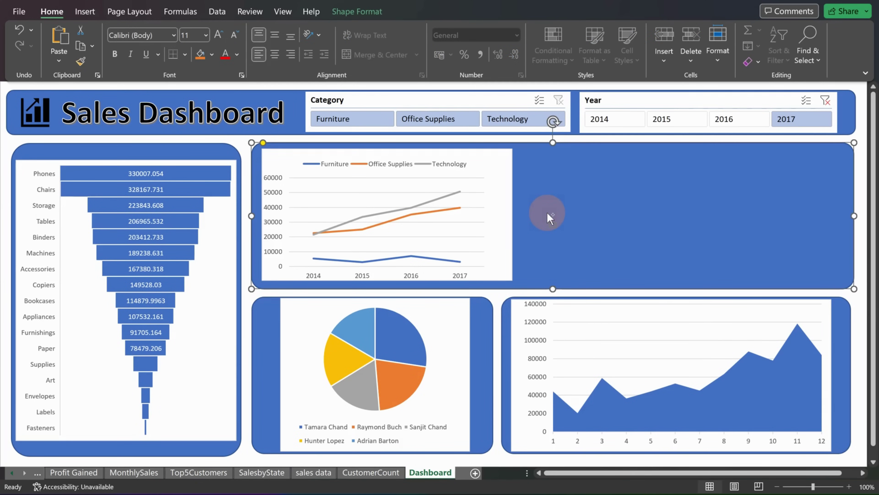
key("ctrl+v")
Step: Shrink the map chart and place it beside the line chart in the upper panel
left_click_drag(544, 143, 407, 171)
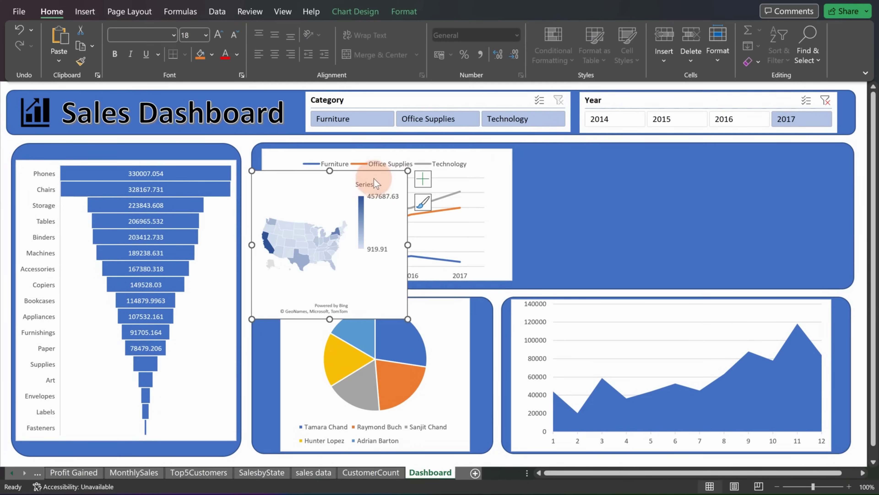
left_click(315, 182)
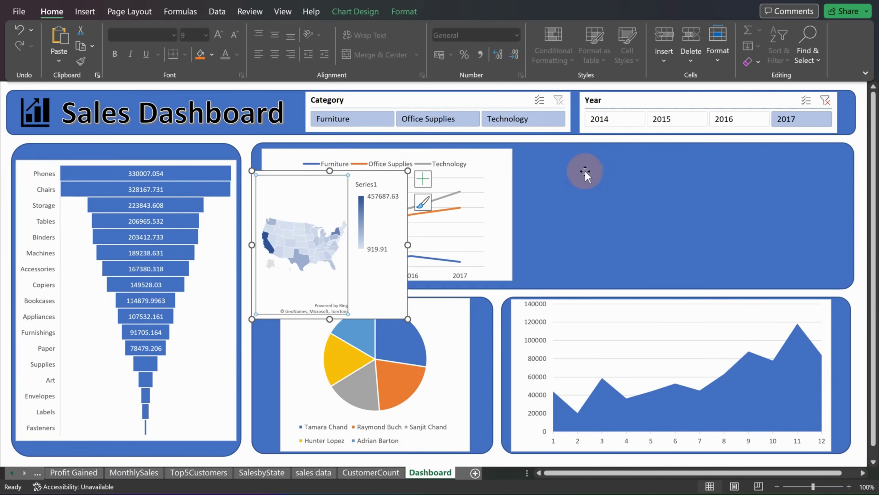
left_click_drag(321, 173, 589, 148)
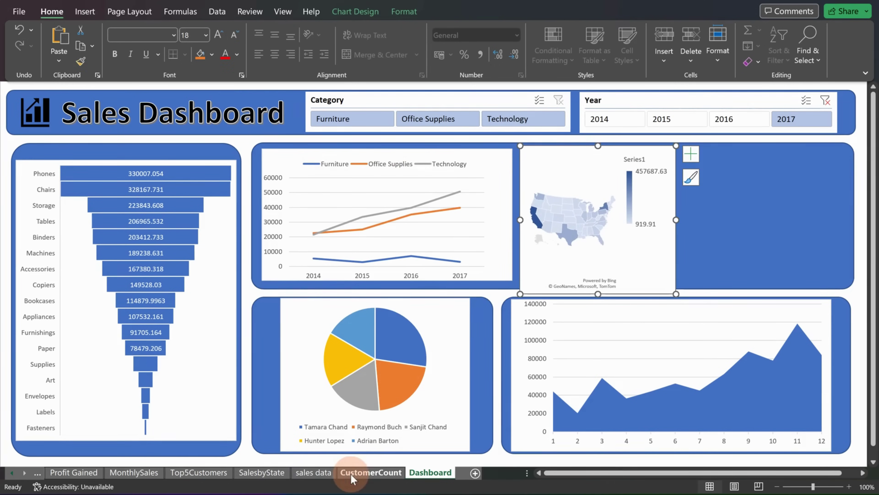
Step: Move the yearly customer count bar chart from the CustomerCount sheet to the Dashboard sheet
left_click(371, 473)
left_click(380, 326)
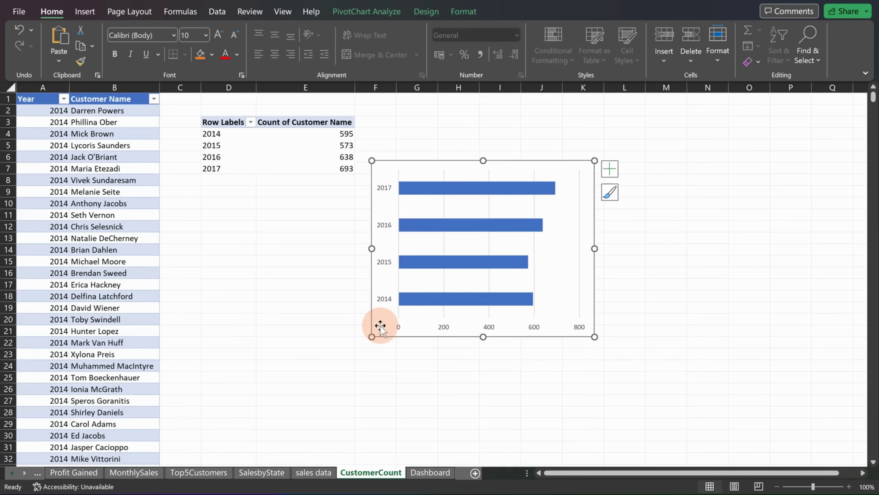
key("ctrl+x")
left_click(430, 473)
key("ctrl+v")
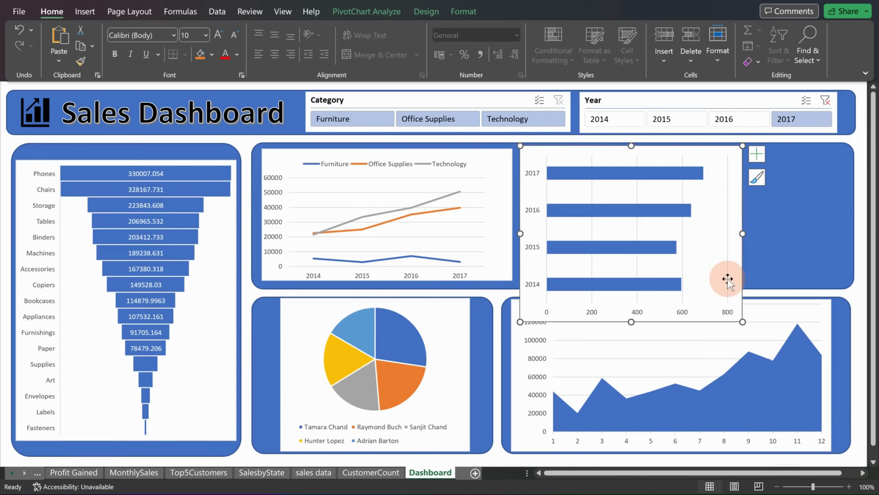
Step: Place the customer count bar chart beyond the map in the upper panel and shrink it to the remaining space
left_click_drag(705, 191, 816, 180)
left_click(785, 180)
left_click_drag(784, 315, 821, 292)
Step: Shift the map chart against the line chart and adjust the bar chart's position and height to fit the upper panel
left_click(579, 150)
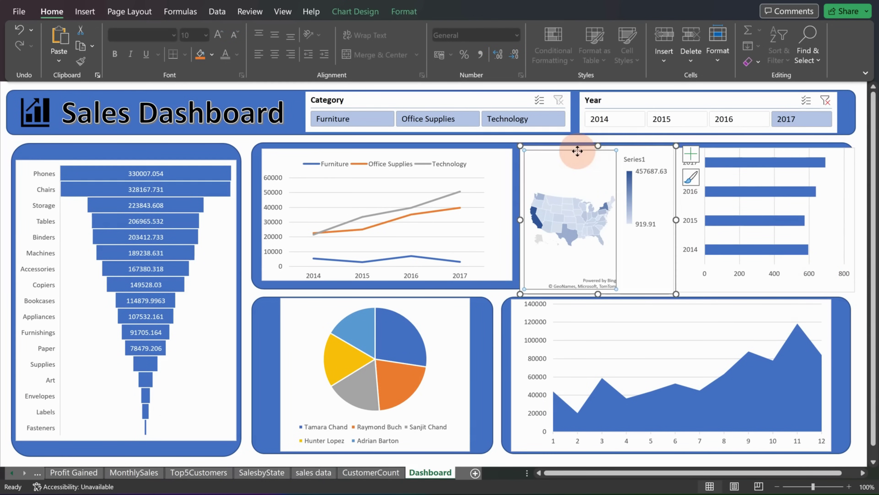
left_click_drag(635, 146, 626, 146)
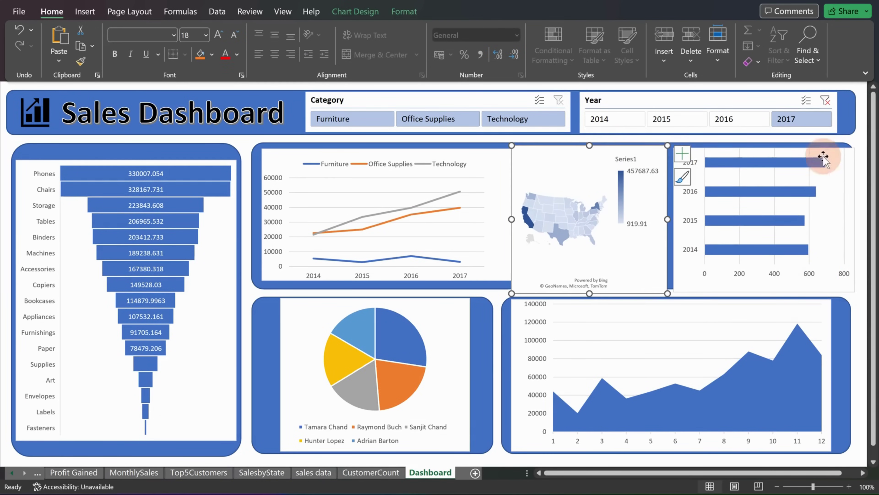
left_click_drag(832, 285, 830, 279)
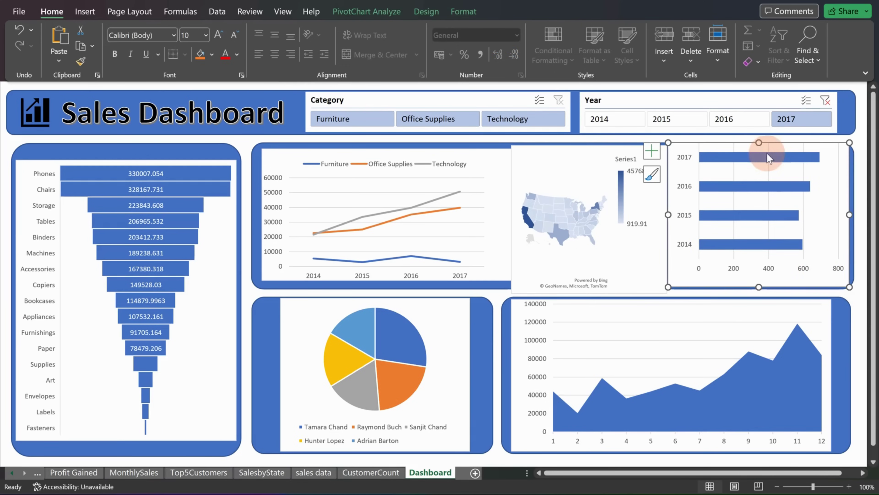
left_click_drag(759, 142, 755, 150)
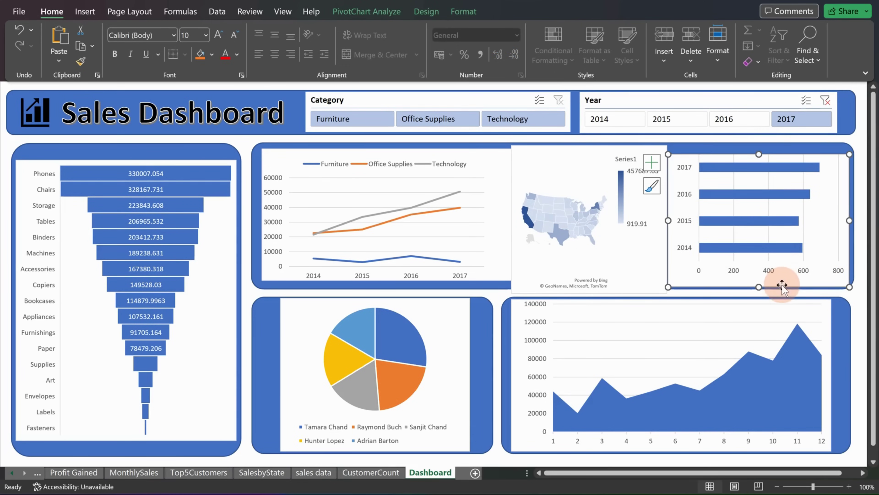
left_click_drag(782, 281, 785, 285)
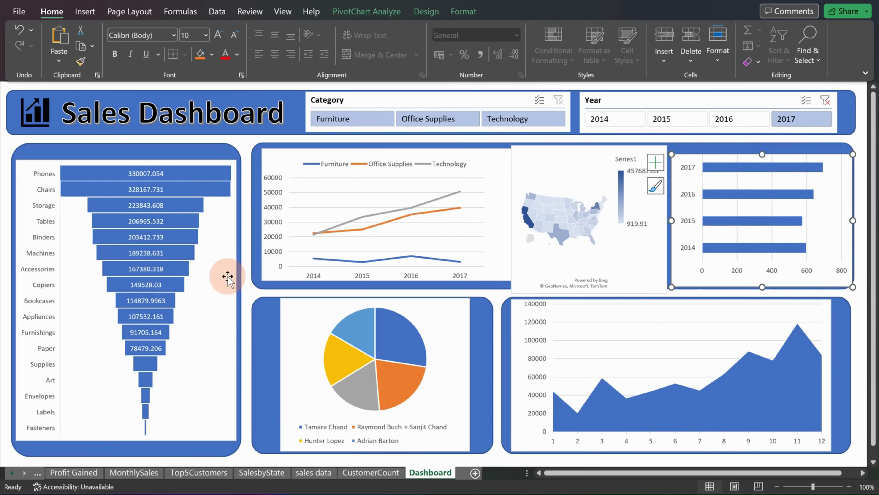
Step: Lower the funnel chart within its panel to make room for a heading and insert a plain black WordArt text
left_click(225, 285)
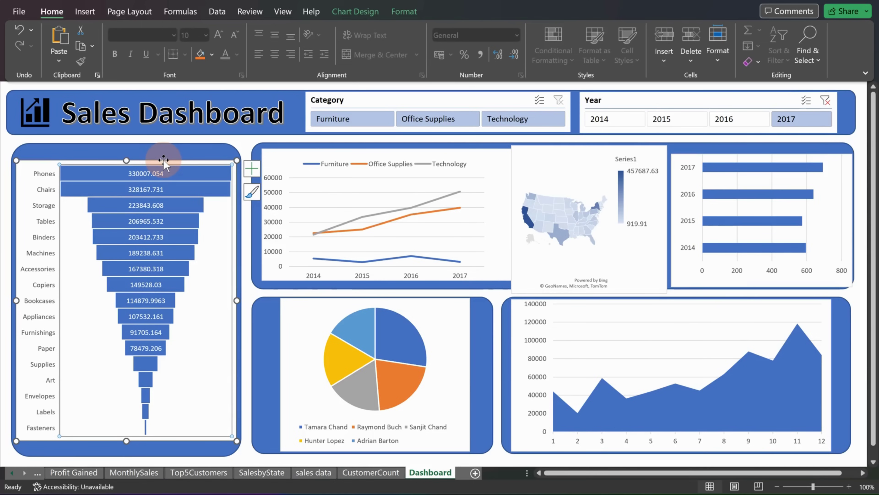
left_click_drag(163, 160, 161, 168)
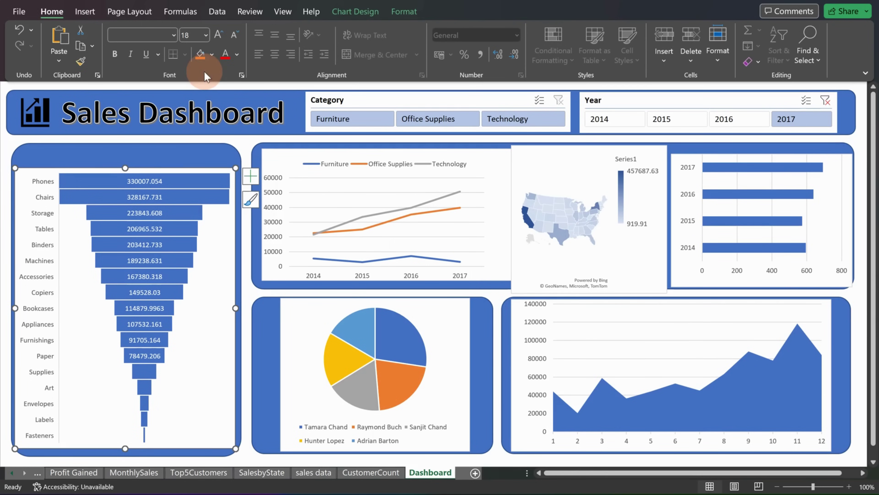
left_click(85, 11)
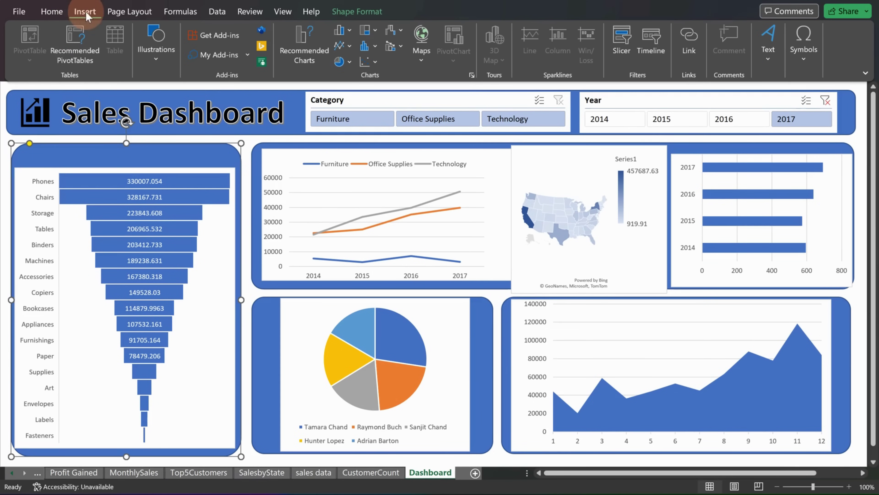
left_click(768, 63)
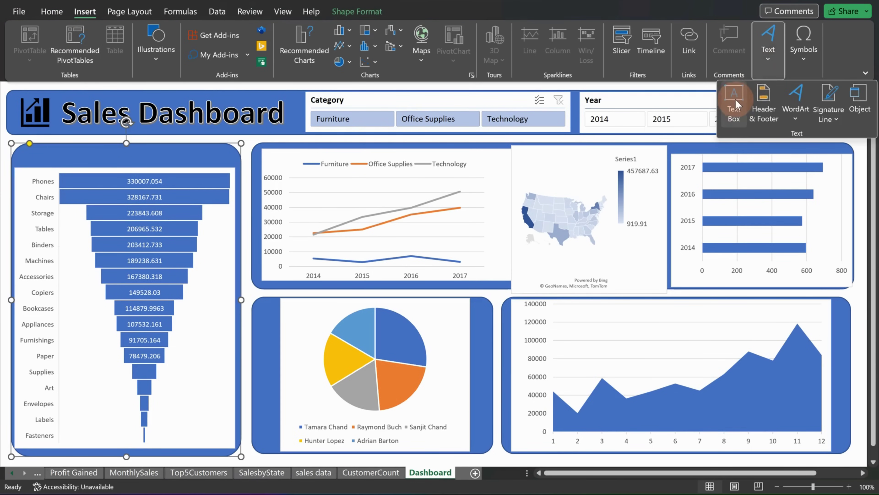
left_click(796, 102)
left_click(710, 145)
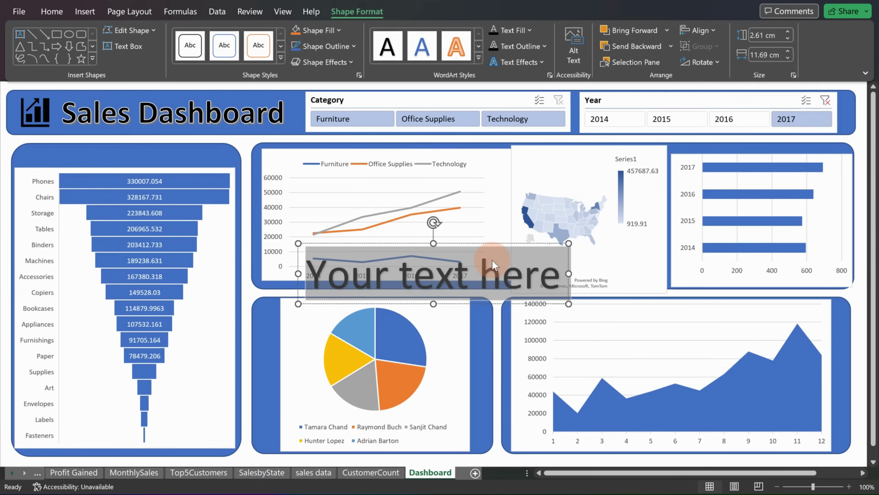
Step: Enter "Sales By Category" as the WordArt heading text
type("Sales b")
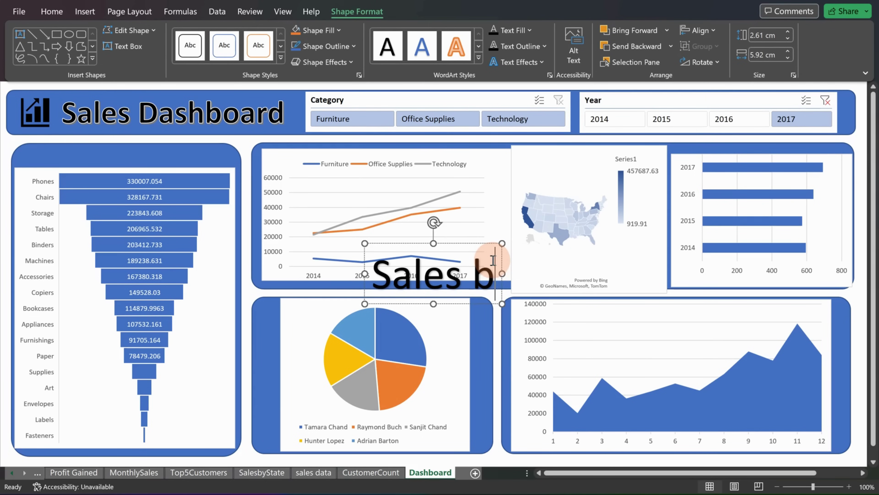
type("y")
key("BackSpace")
key("BackSpace")
type("By Cat")
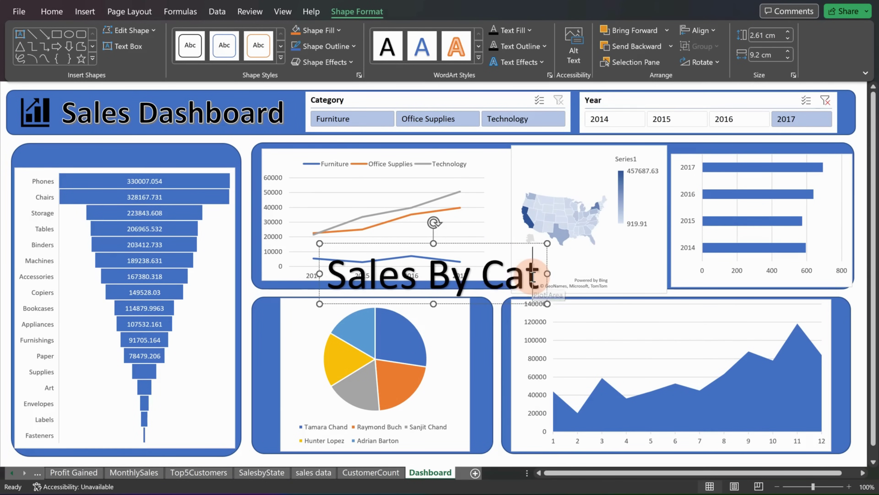
type("egoryu")
key("BackSpace")
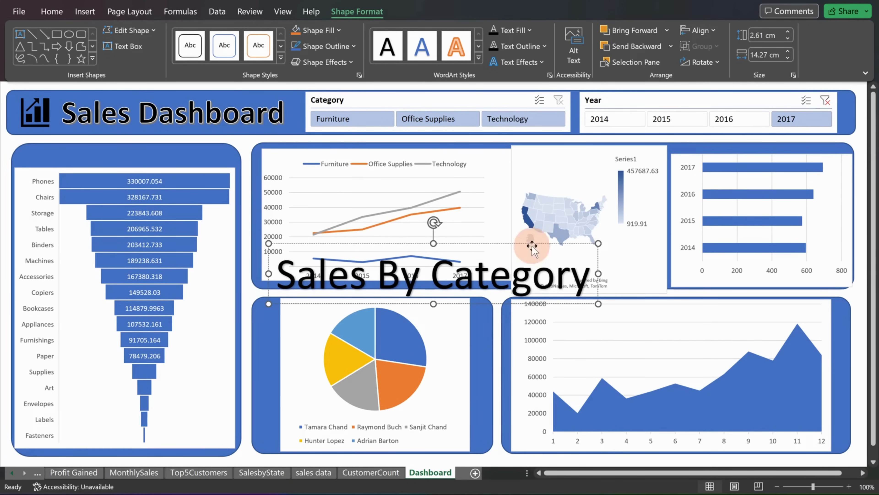
Step: Set the heading's font size to 16 and fit its narrowed text box above the funnel chart
left_click(565, 305)
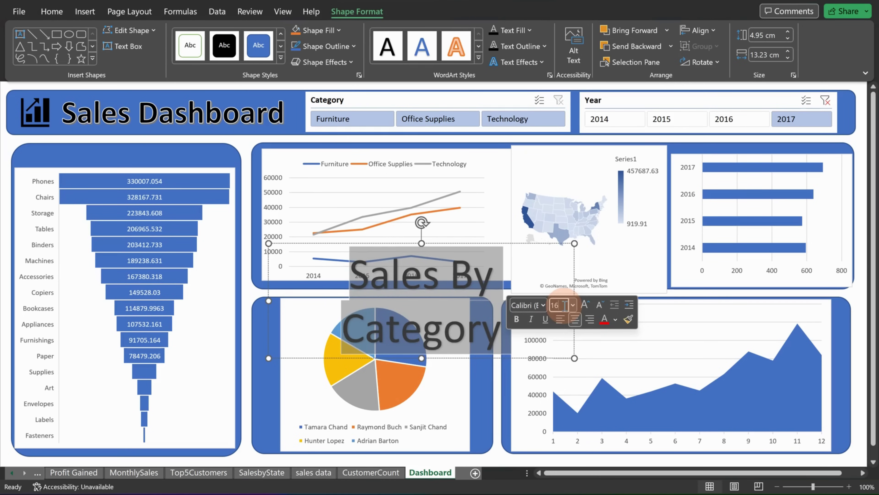
type("16")
key("Return")
left_click_drag(472, 238, 105, 147)
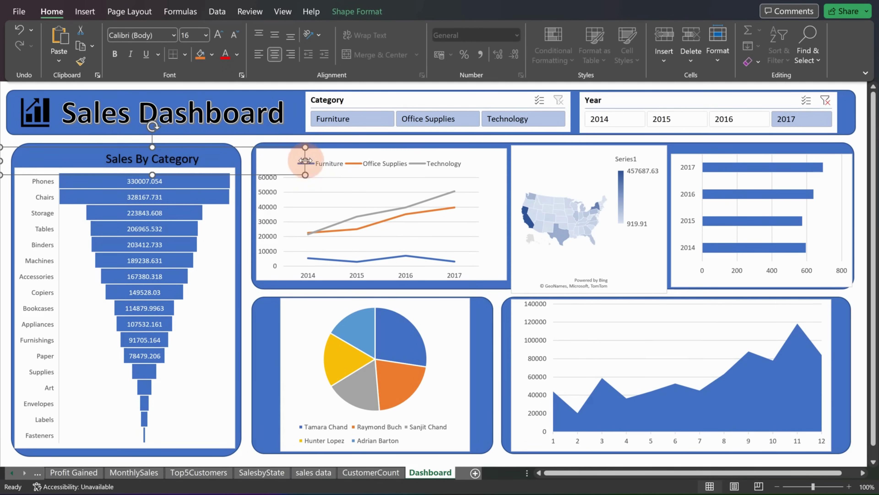
left_click_drag(305, 160, 140, 154)
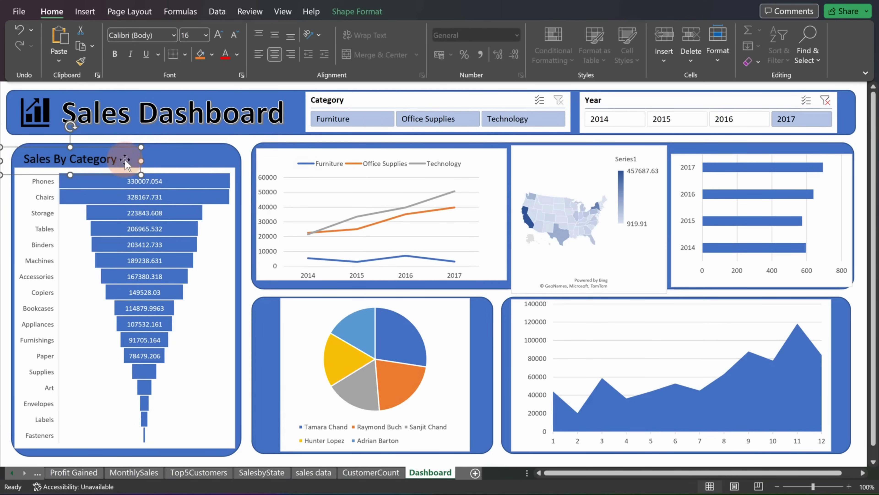
Step: Duplicate the "Sales By Category" heading and place the copy above the shortened line chart
key("ctrl+d")
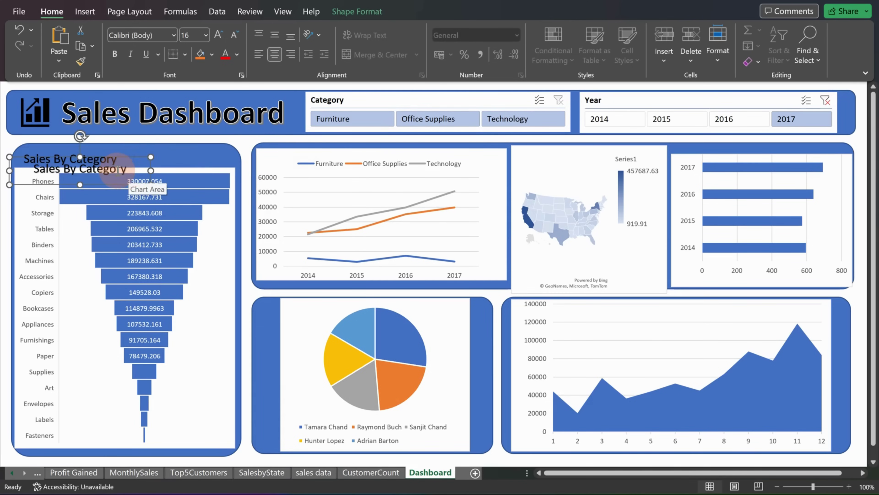
mouse_move(130, 159)
left_mouse_down()
mouse_move(232, 151)
mouse_move(132, 153)
left_mouse_up()
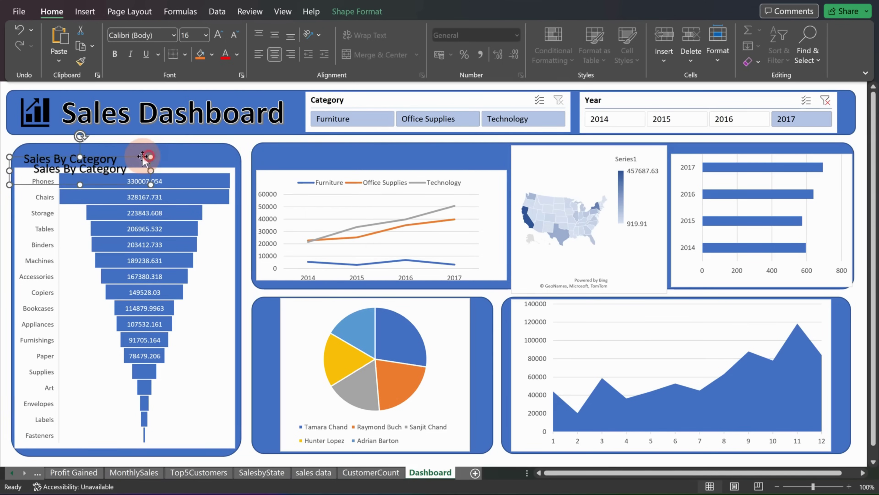
left_click_drag(147, 157, 368, 145)
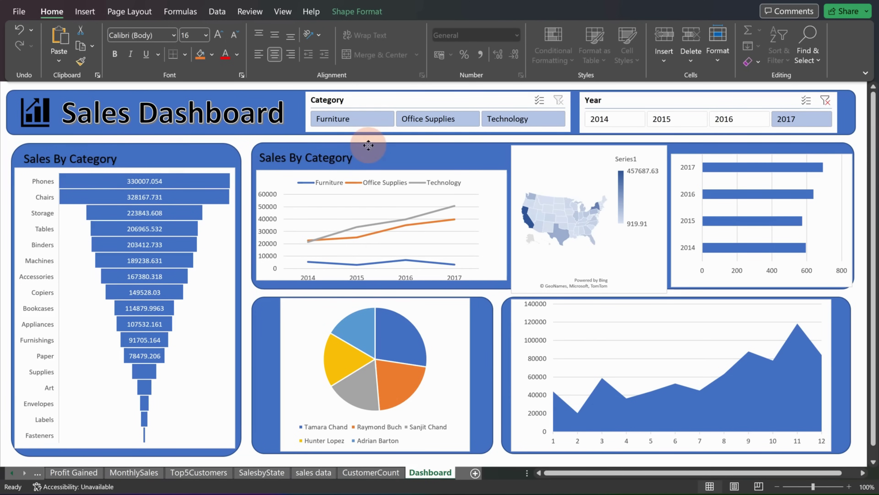
Step: Change the copied heading's text to "Profit Gained Over Time" and widen its text box
double_click(340, 158)
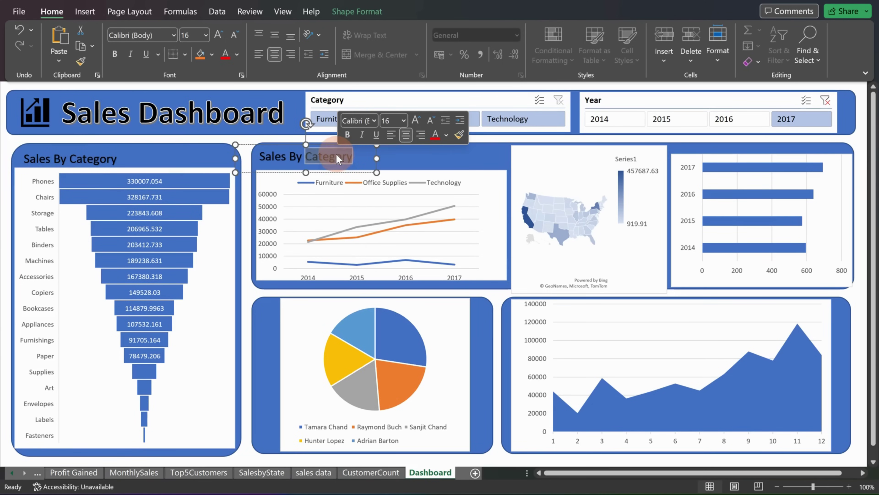
key("BackSpace")
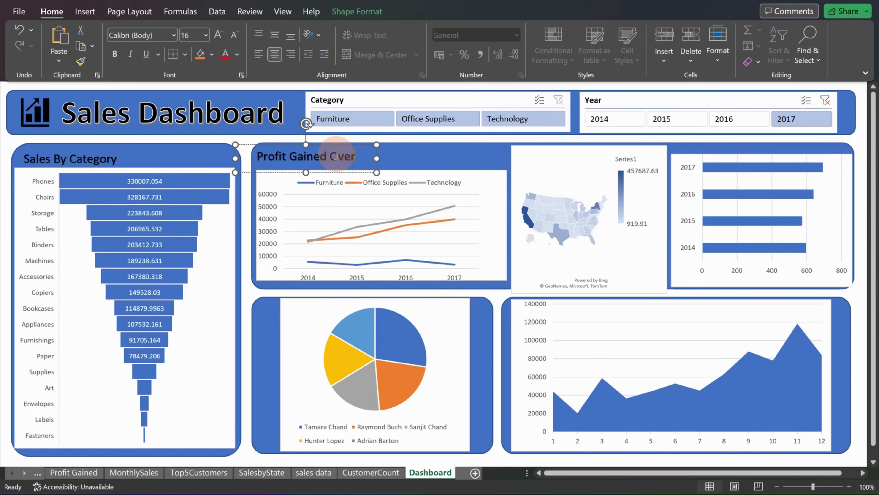
left_click_drag(372, 144, 390, 144)
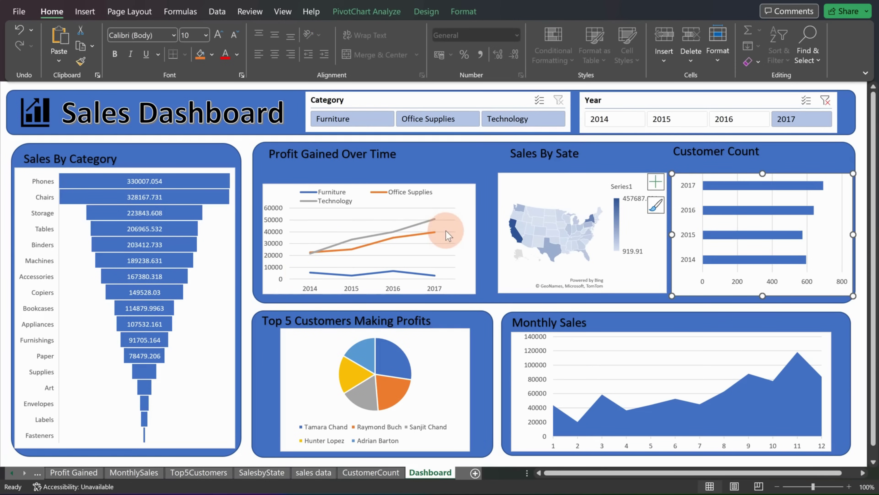
Step: Set the funnel chart's chart area to No fill
left_click(213, 321)
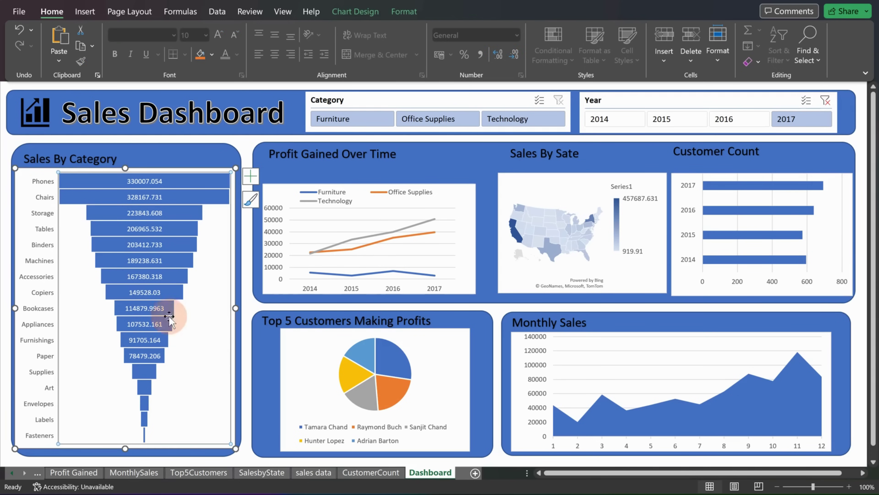
double_click(25, 171)
left_click(744, 164)
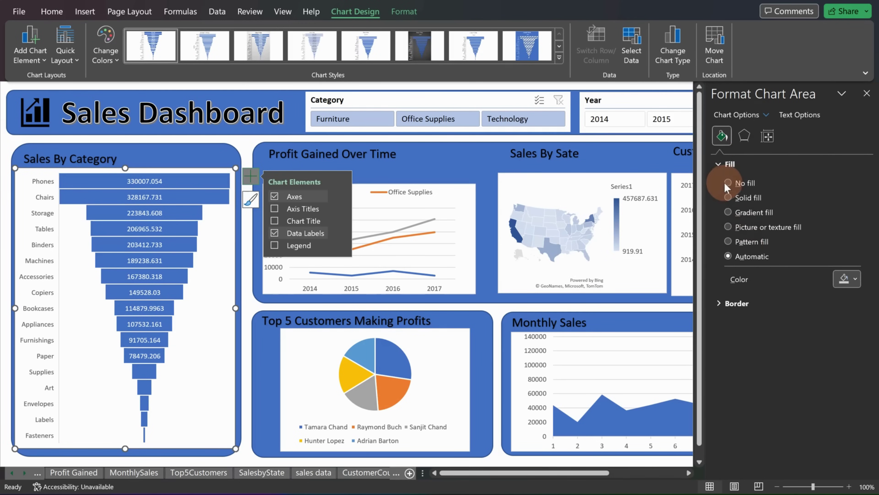
left_click(728, 183)
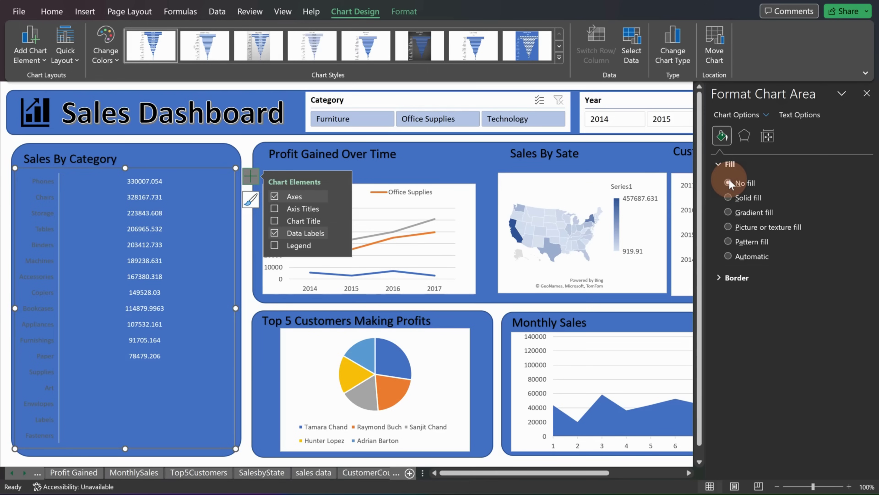
Step: Set the Profit Gained Over Time chart's background and the map chart's plot area and chart area to No fill
left_click(471, 191)
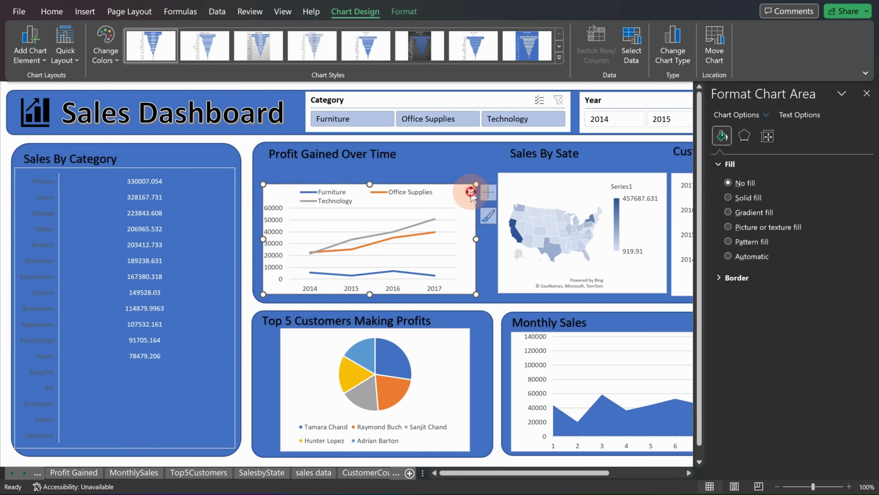
left_click(729, 183)
left_click(568, 178)
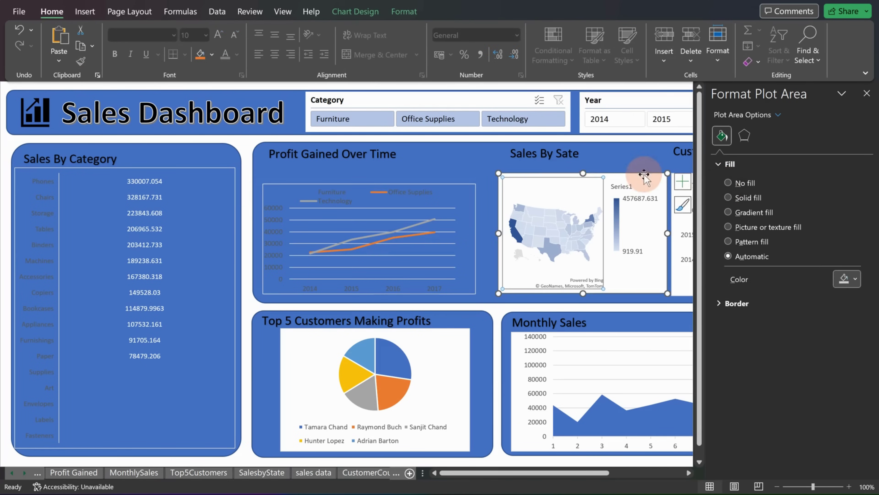
left_click(729, 183)
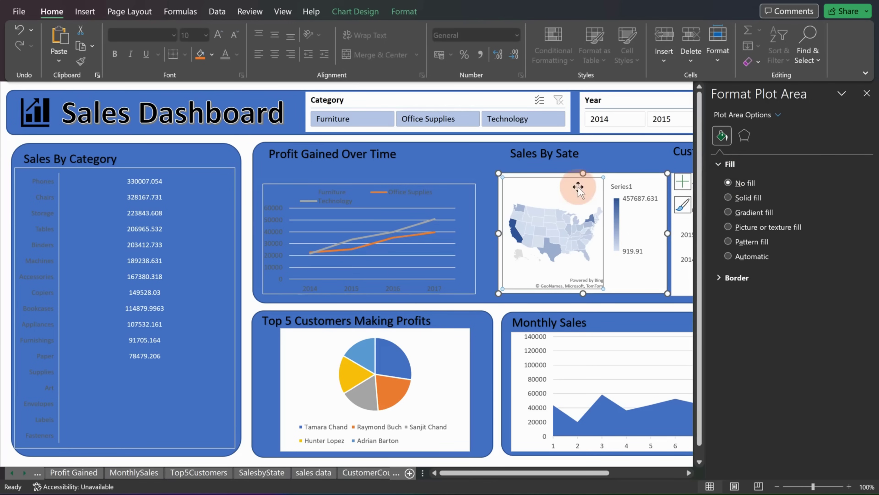
left_click(638, 177)
left_click(729, 183)
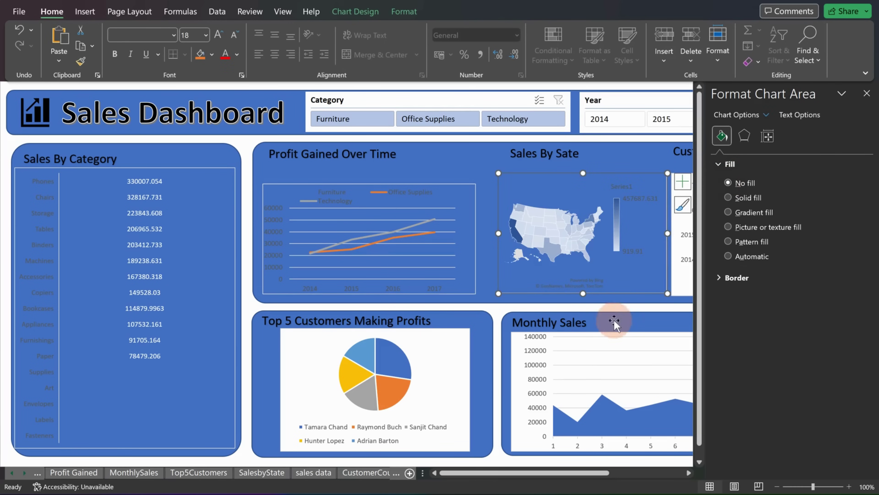
Step: Set the chart areas of the Monthly Sales, Top 5 Customers and Customer Count charts to No fill
left_click(608, 337)
left_click(524, 429)
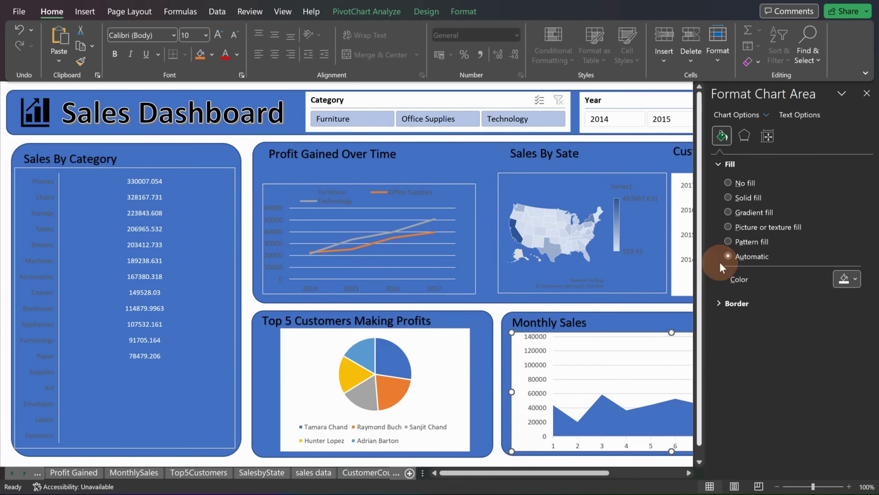
left_click(728, 183)
left_click(462, 402)
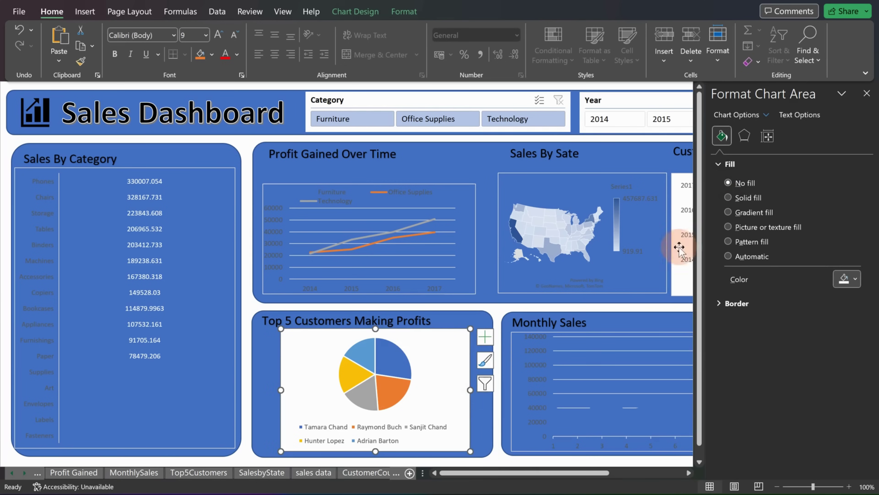
left_click(729, 183)
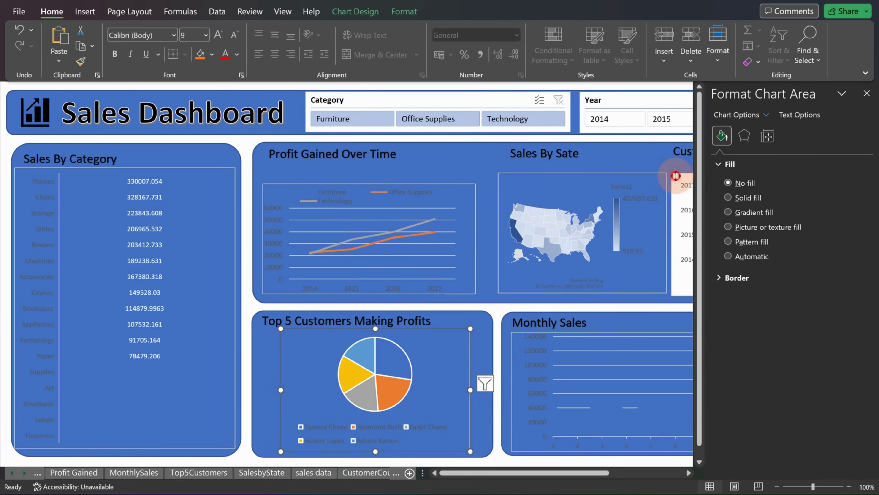
left_click(679, 176)
left_click(728, 183)
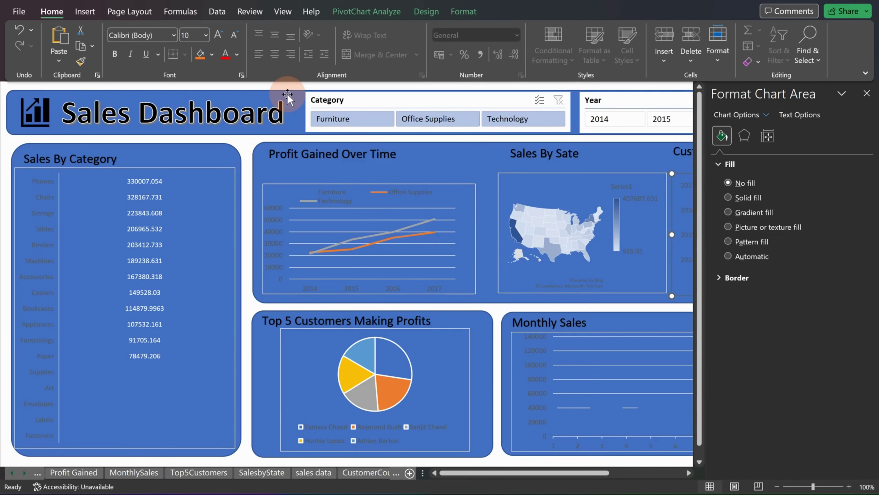
left_click(867, 93)
Step: Fill the header banner shape with the custom colour #E498E1
left_click(38, 98)
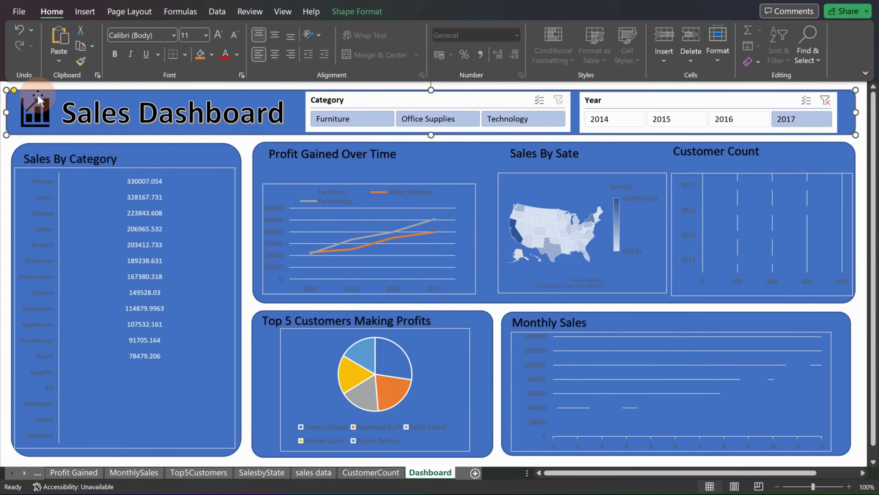
left_click(348, 13)
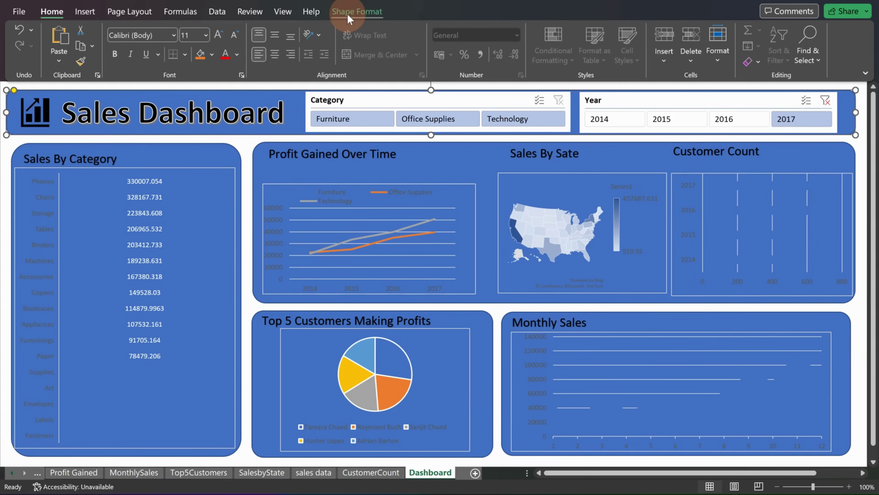
left_click(339, 31)
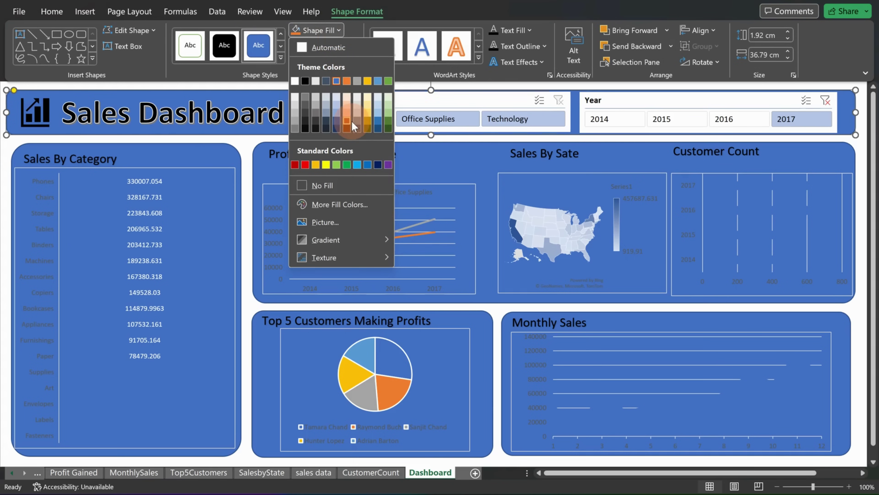
left_click(341, 204)
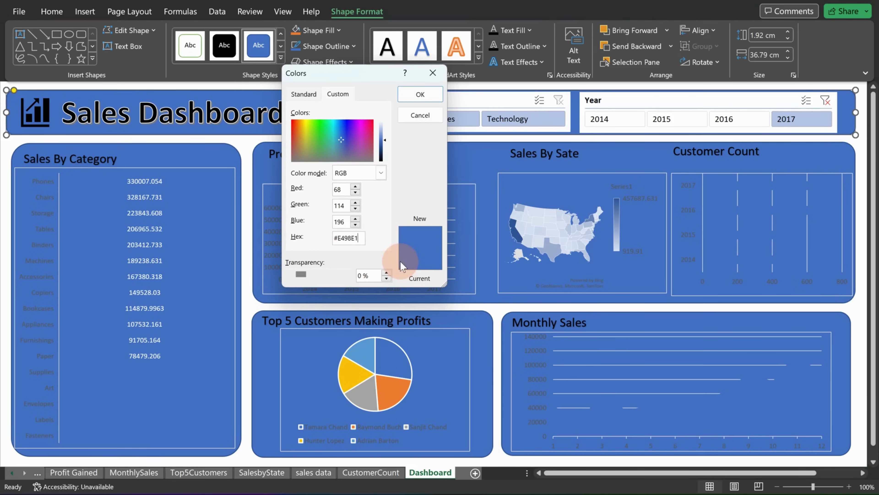
left_click(426, 94)
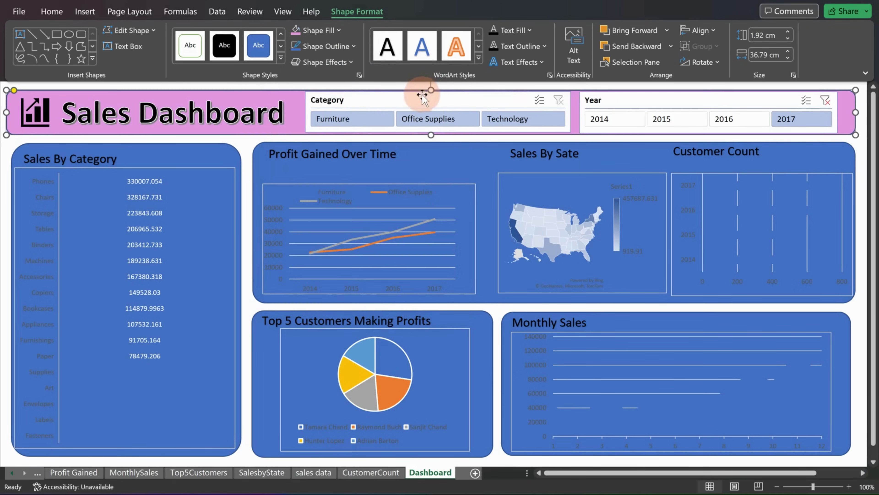
Step: Fill the chart icon beside the Sales Dashboard title with the custom colour #491347
left_click(47, 126)
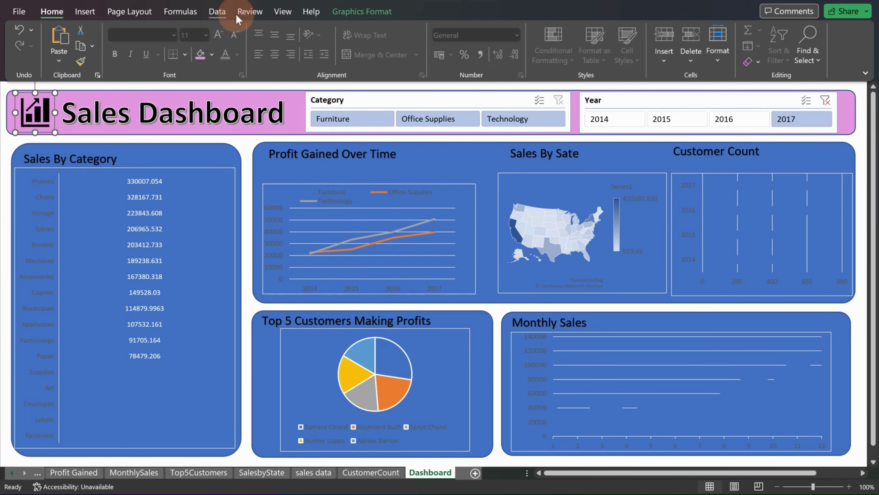
left_click(342, 12)
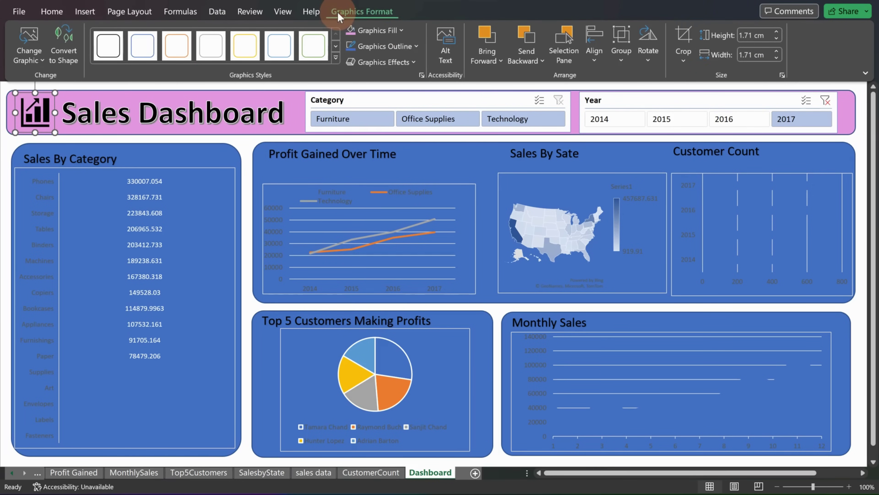
left_click(403, 30)
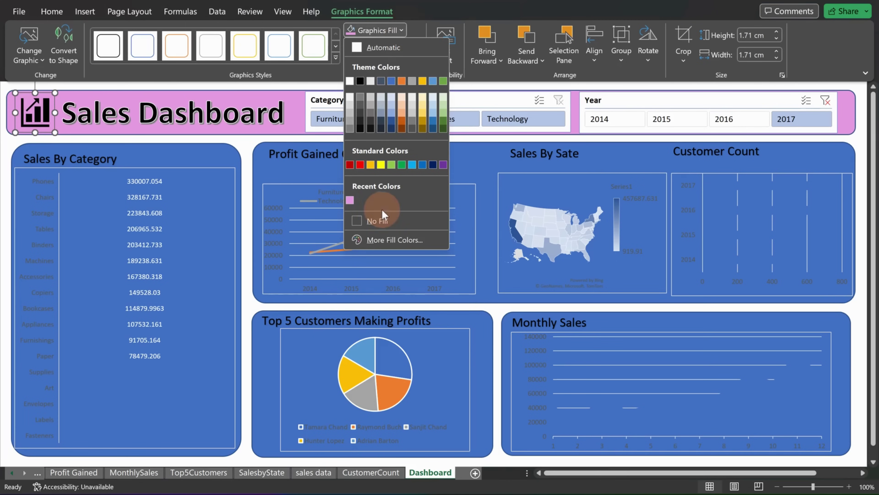
left_click(390, 239)
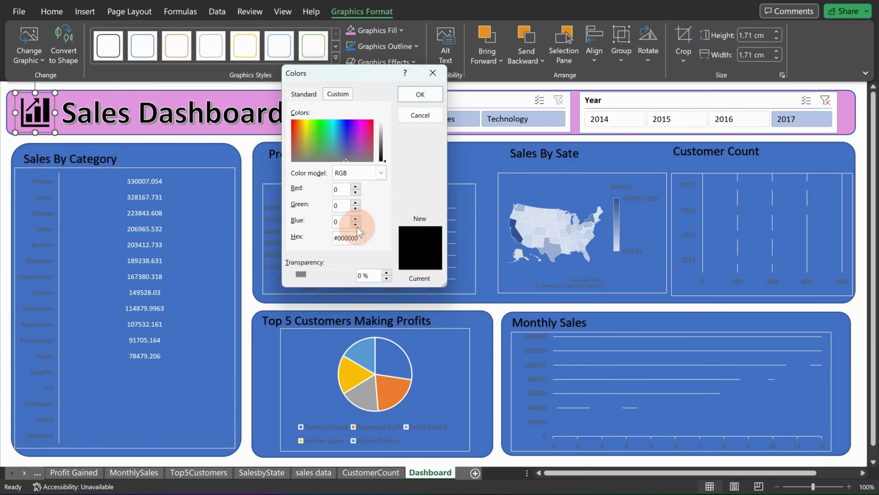
double_click(347, 237)
type("447347")
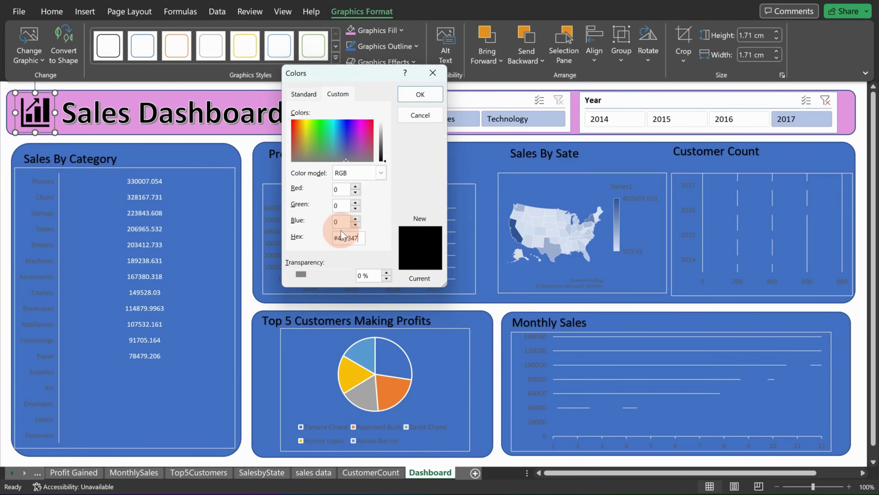
left_click(417, 95)
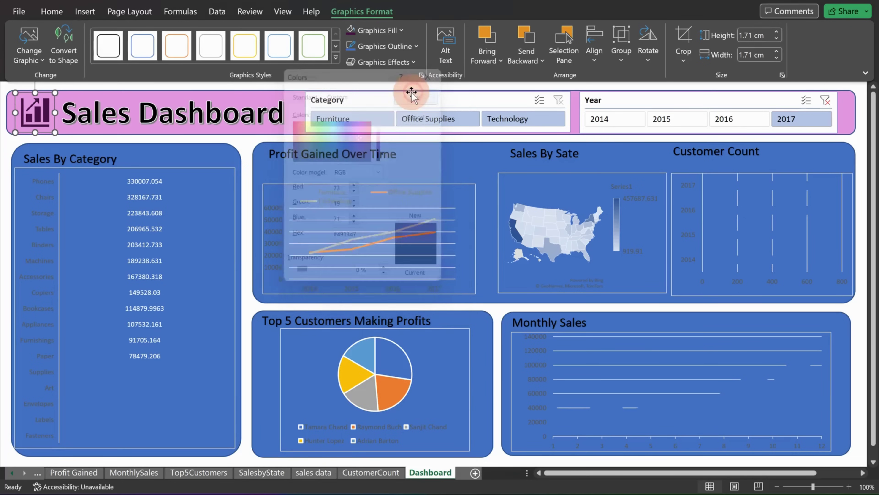
Step: Try the orange, yellow and light blue light slicer styles on the Year slicer
left_click(321, 100)
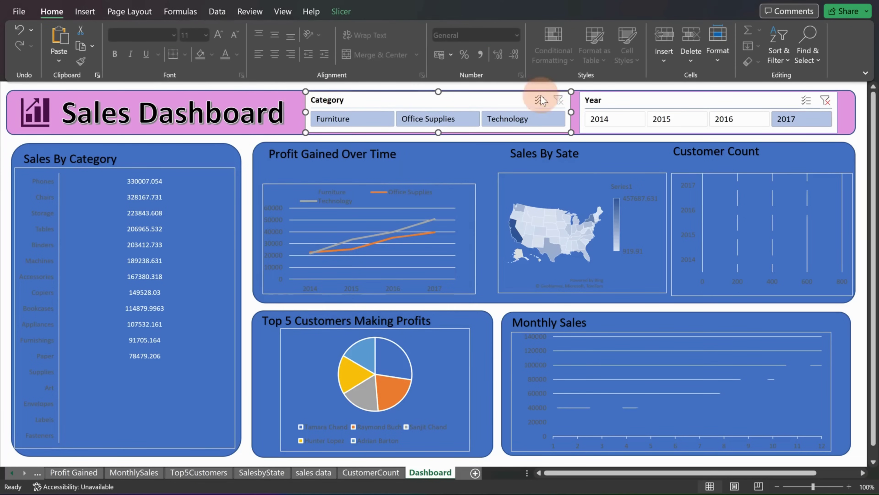
left_click(612, 101)
left_click(333, 14)
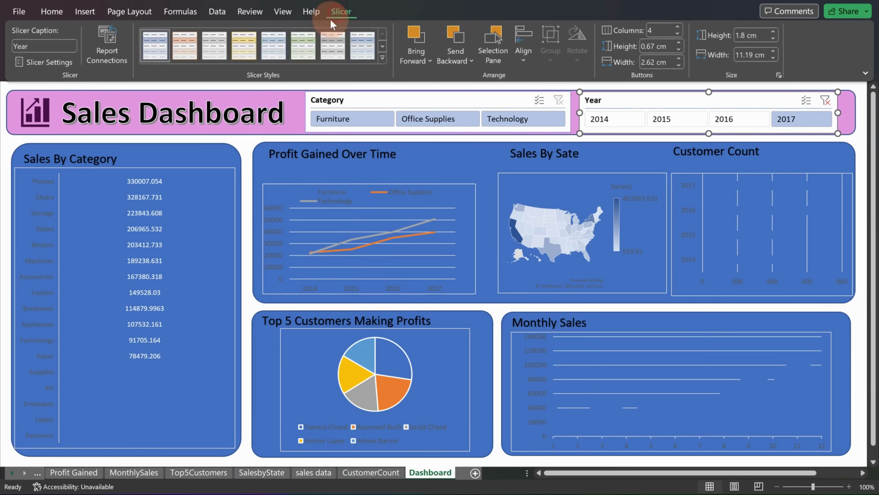
left_click(198, 49)
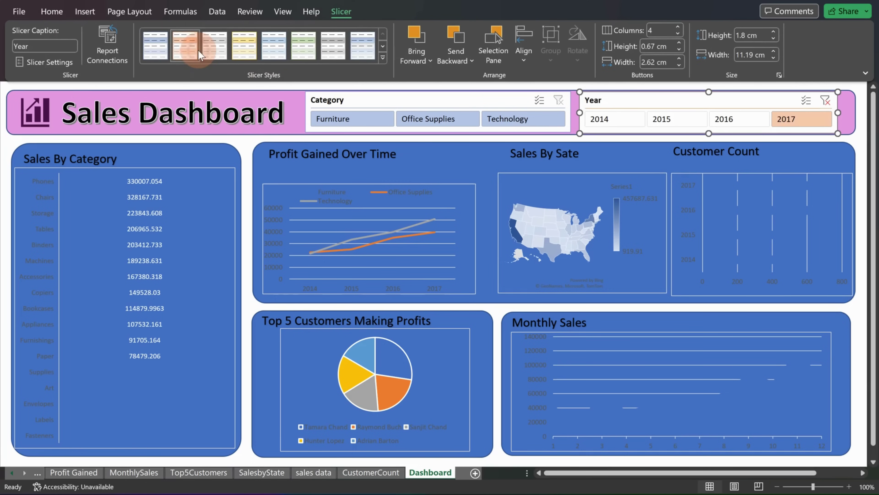
left_click(243, 48)
left_click(380, 57)
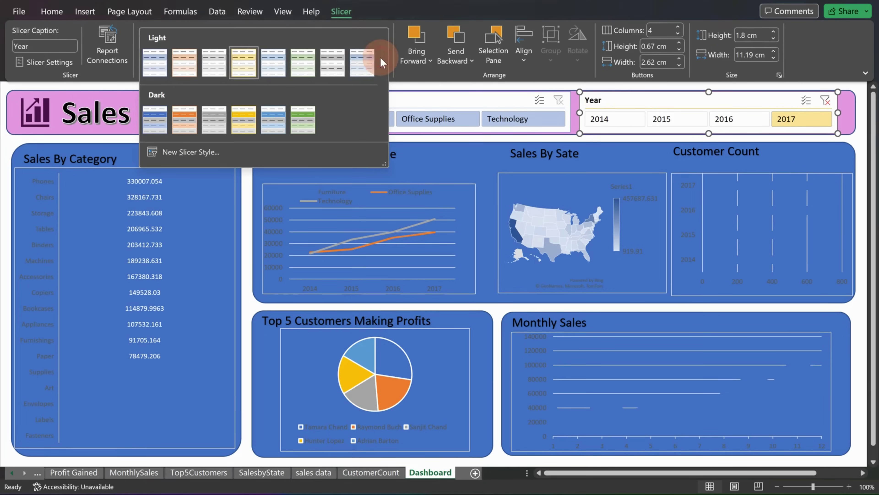
left_click(343, 80)
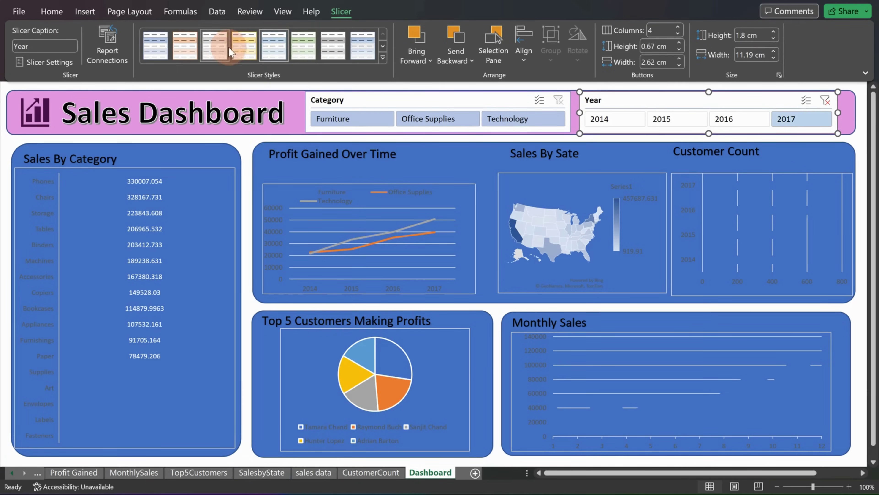
left_click(241, 49)
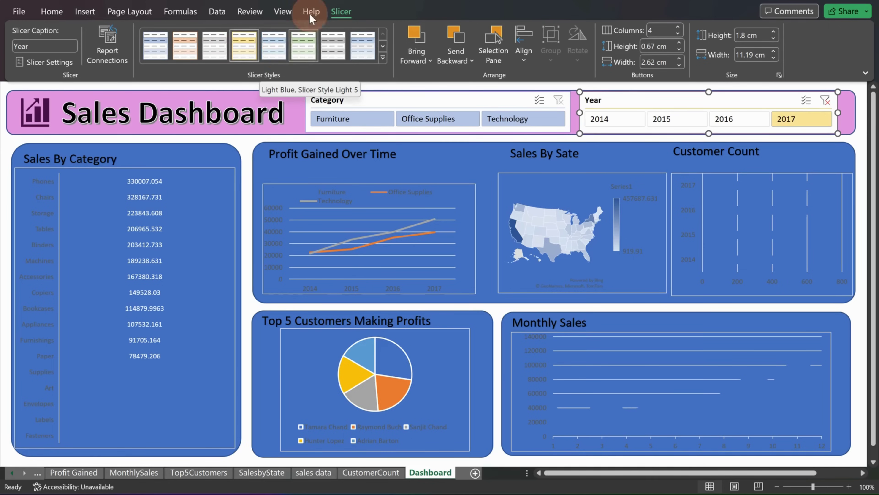
Step: Apply the first light slicer style to the Year slicer and duplicate that style for customising
left_click(154, 55)
right_click(153, 55)
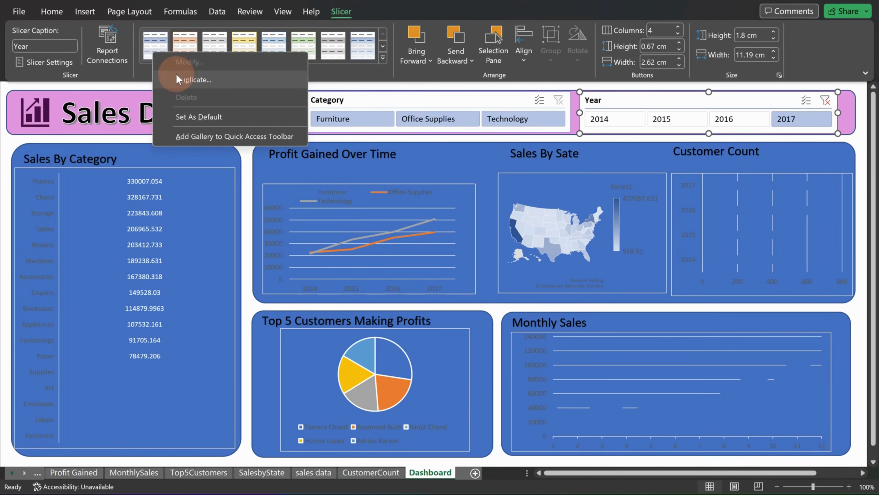
left_click(189, 79)
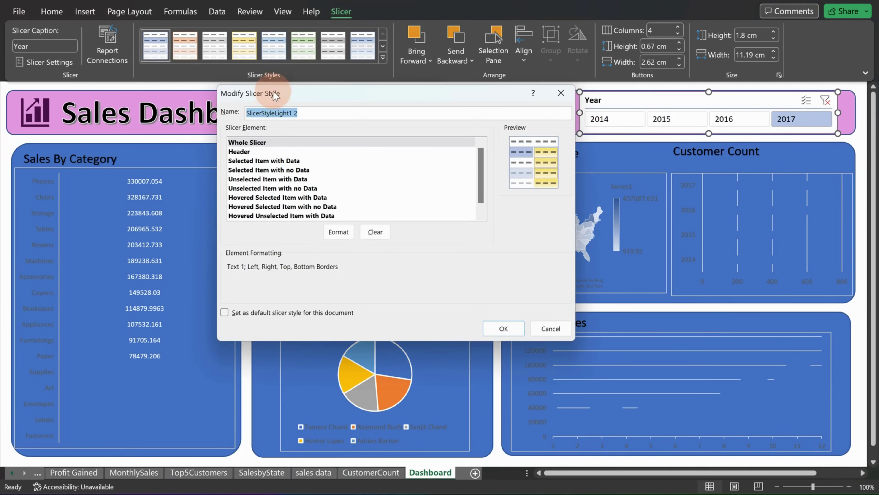
left_click_drag(274, 94, 245, 114)
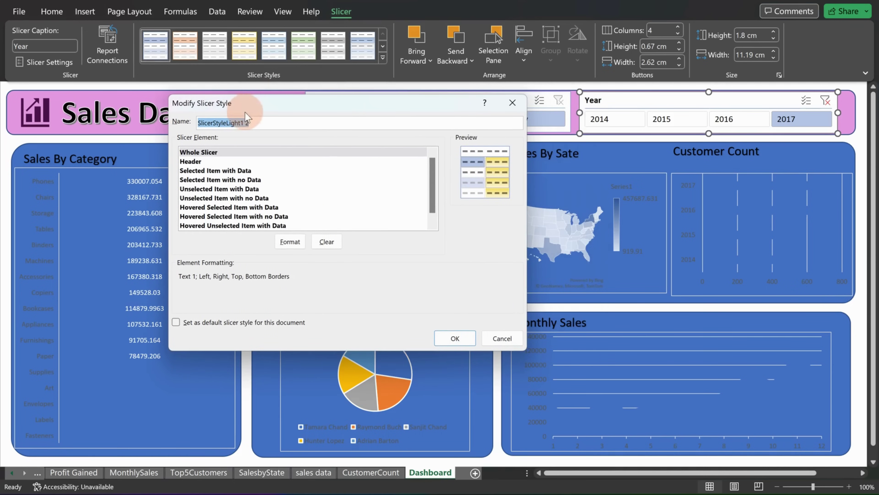
Step: Open the formatting of the duplicated style's Whole Slicer element and save the custom slicer style
left_click(264, 153)
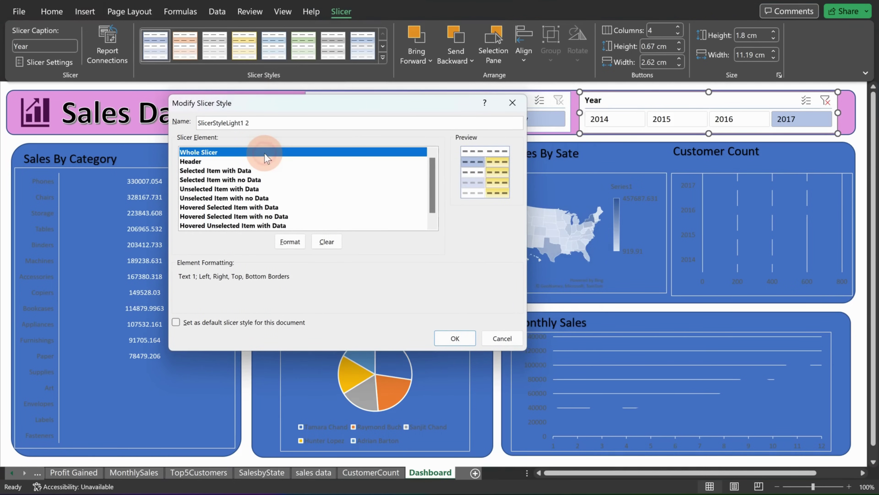
left_click(285, 245)
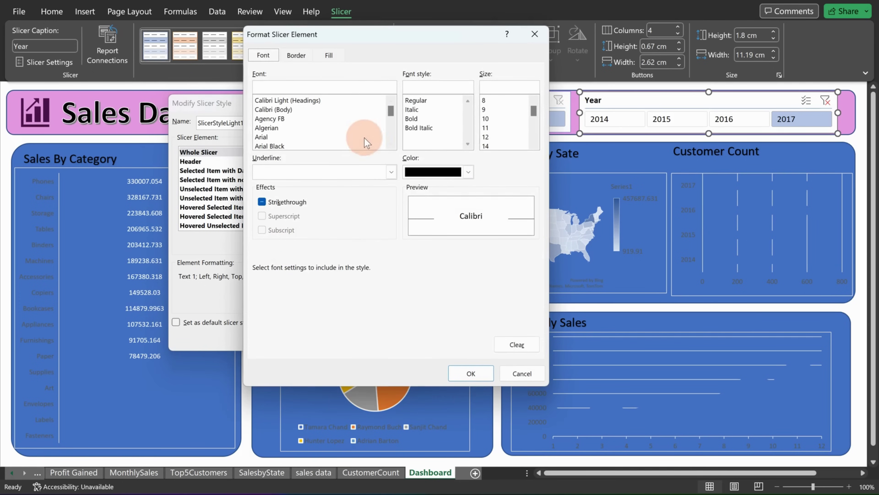
key("Return")
key("Return")
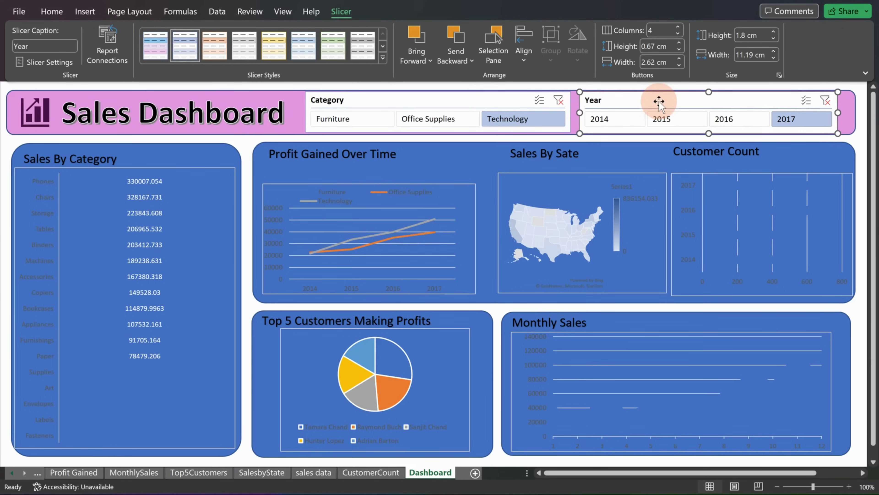
Step: Apply the new custom slicer style to both the Year slicer and the Category slicer
left_click(159, 54)
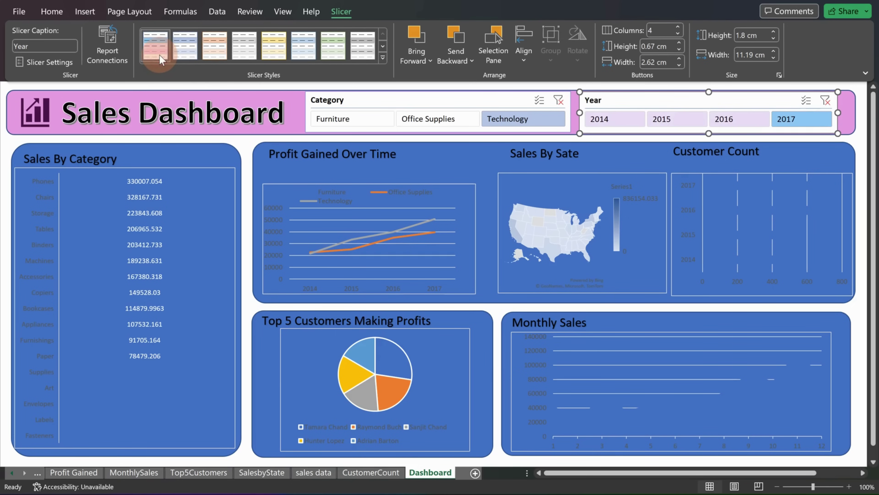
left_click(457, 104)
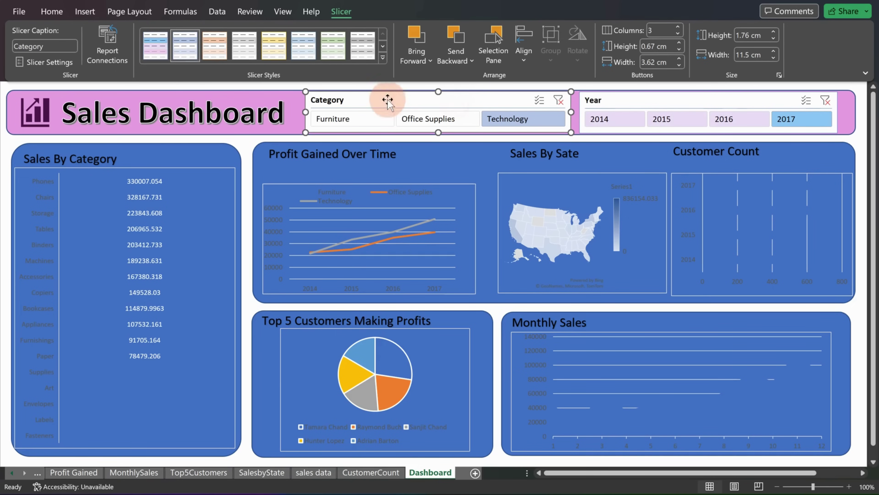
left_click(163, 52)
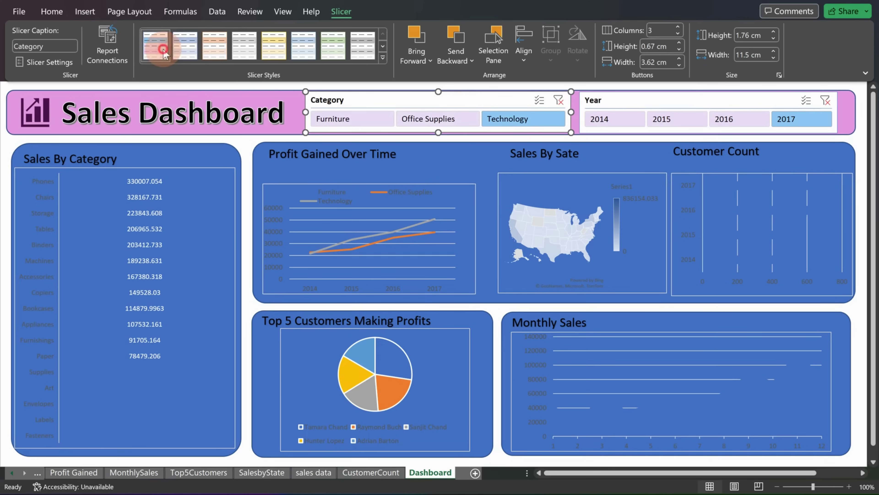
left_click(418, 119)
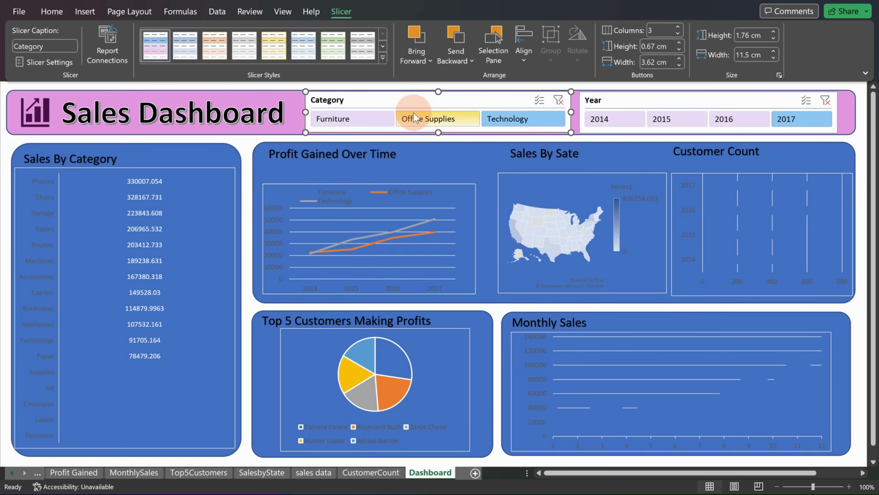
Step: Add Furniture to the Category slicer selection and 2014, 2015 and 2016 to the Year slicer selection
left_click(325, 119)
left_click(639, 118)
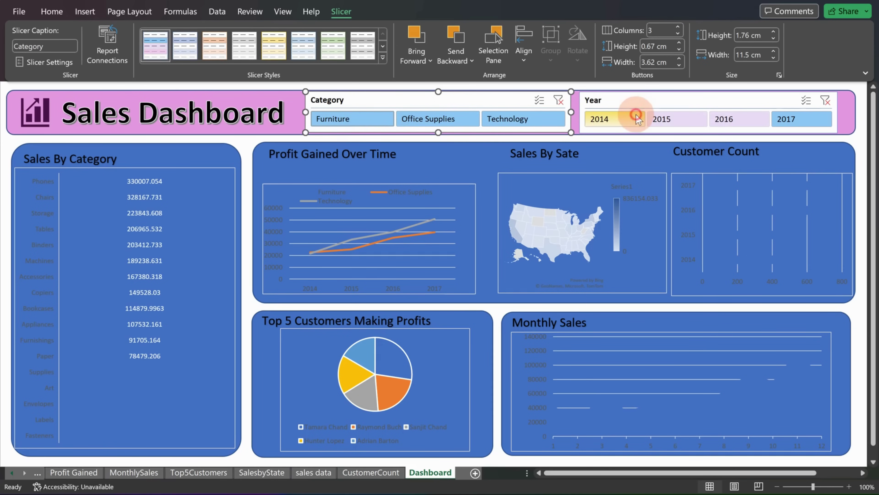
left_click(662, 118)
left_click(723, 119)
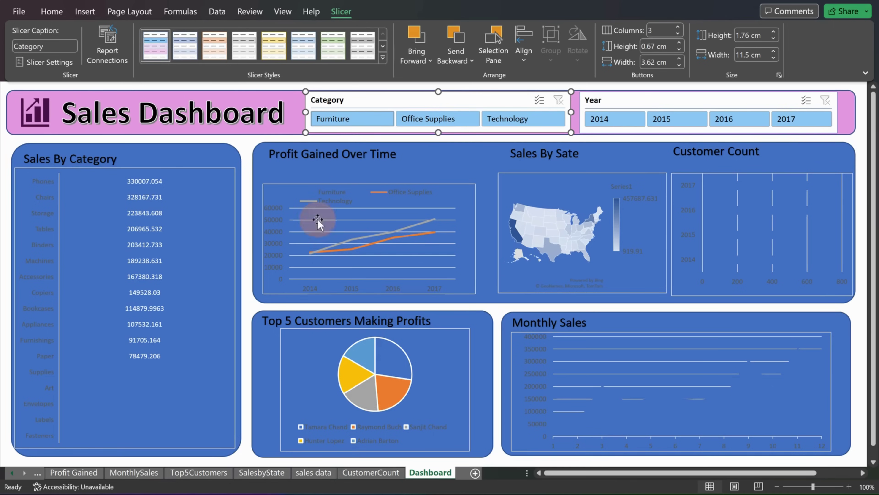
Step: Fill the rounded panel behind the Sales By Category chart with the custom light grey #F2F2F2
left_click(176, 156)
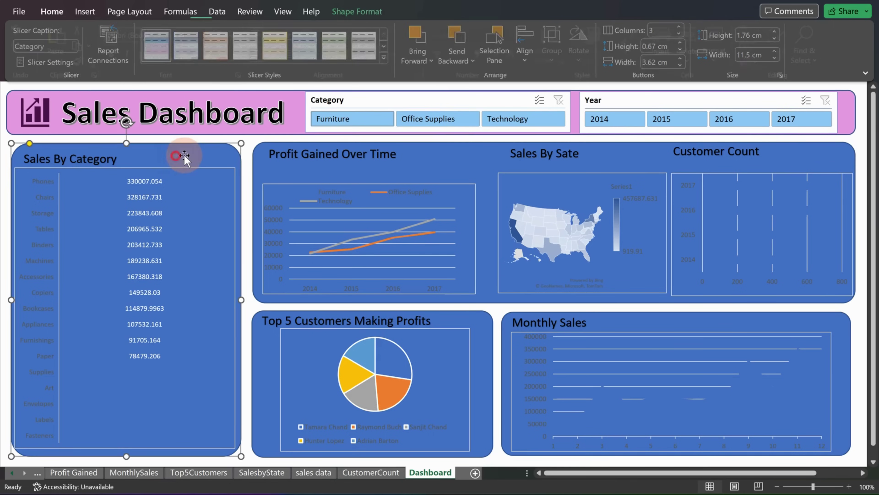
left_click(256, 147)
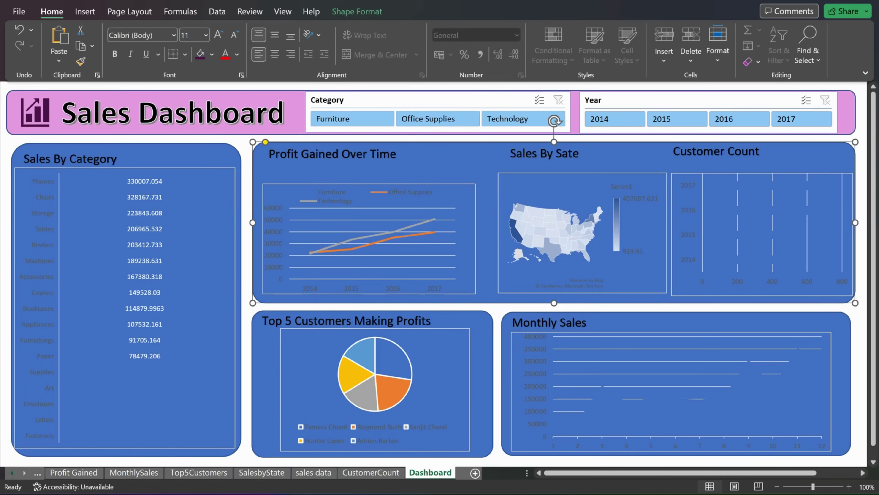
key("Escape")
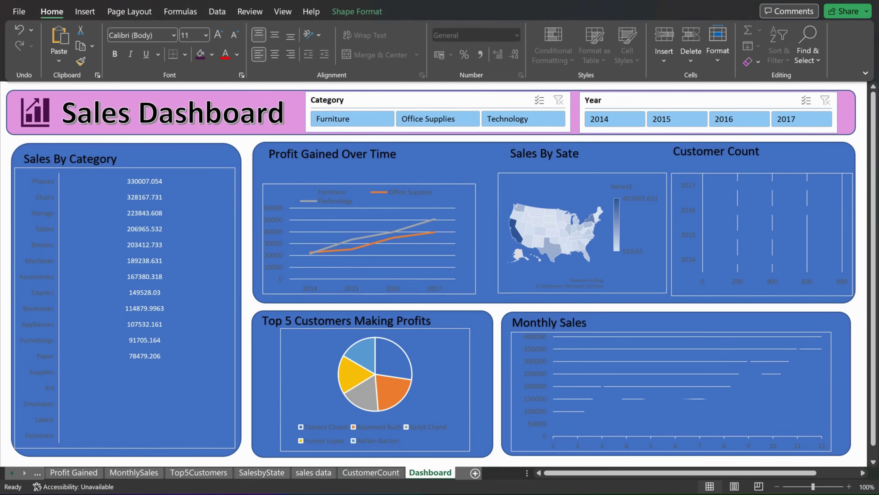
left_click(205, 146)
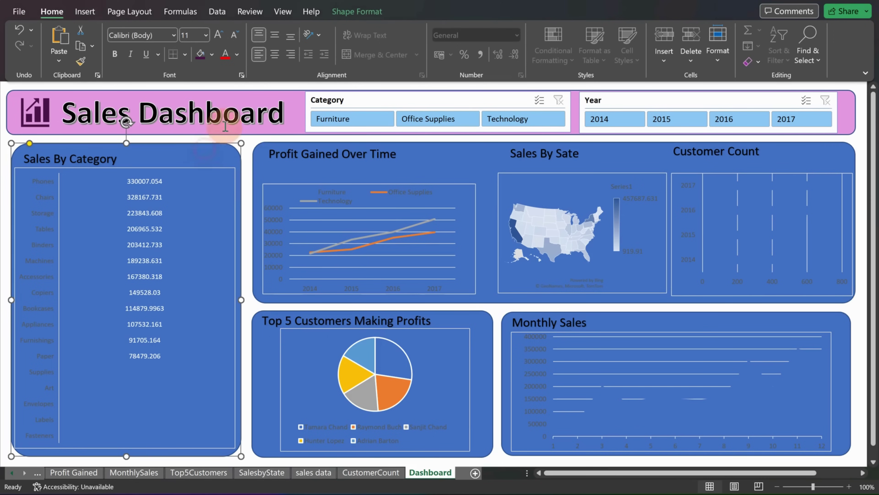
left_click(346, 16)
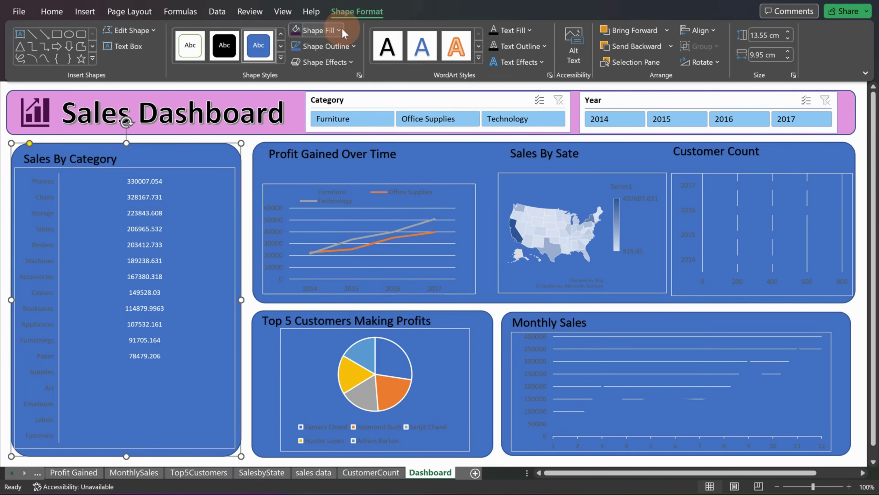
left_click(342, 31)
left_click(333, 244)
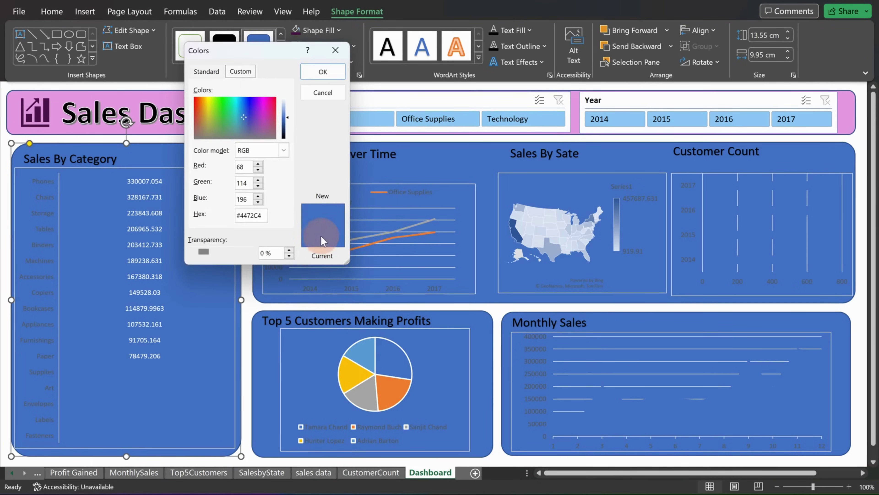
left_click(257, 217)
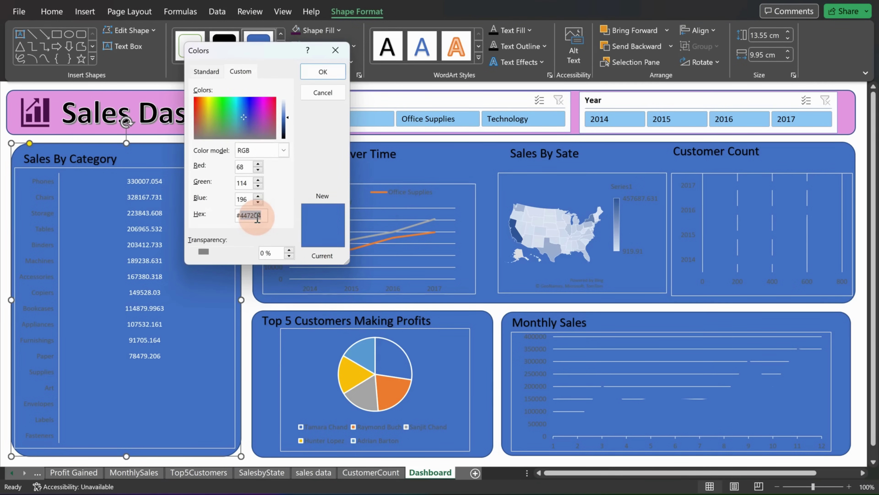
type("F2F2F2")
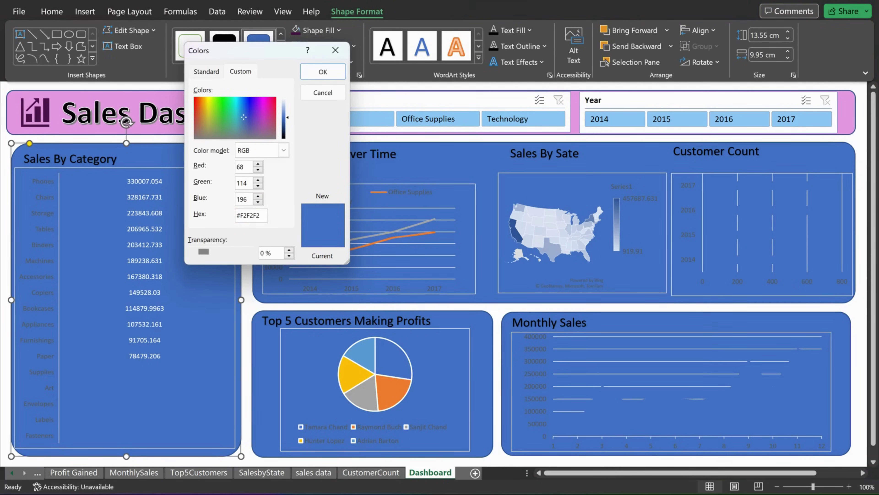
left_click(330, 227)
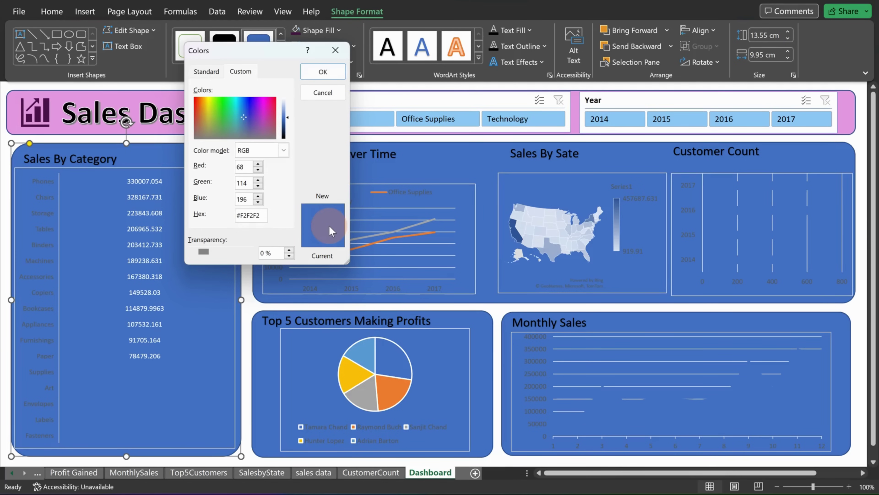
key("Return")
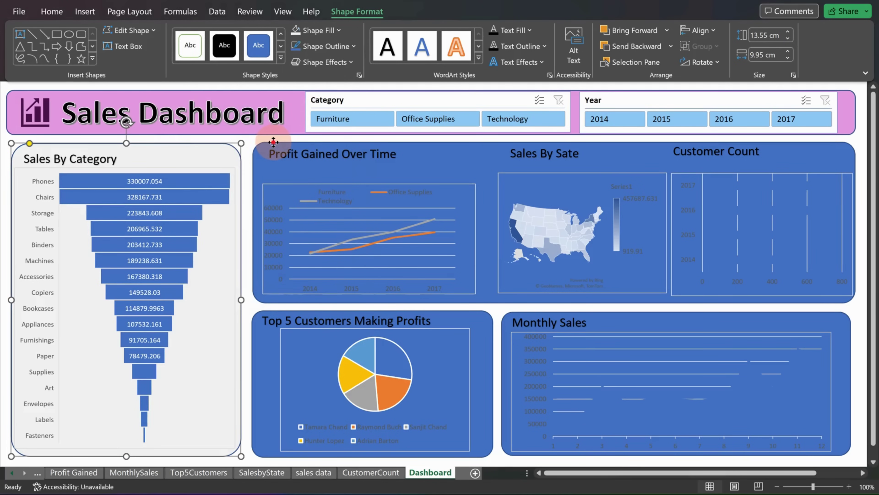
Step: Try a white fill on the wide panel behind the Profit Gained Over Time, state map and Customer Count charts
left_click(273, 142)
left_click(315, 30)
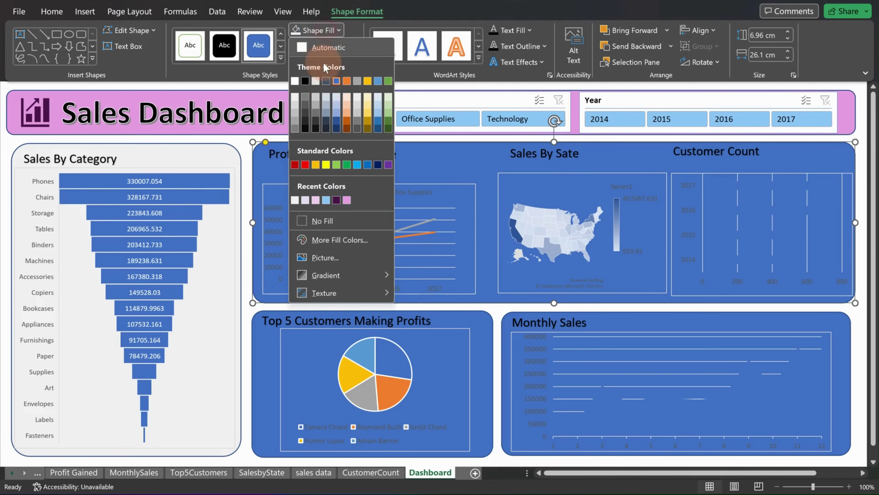
left_click(295, 81)
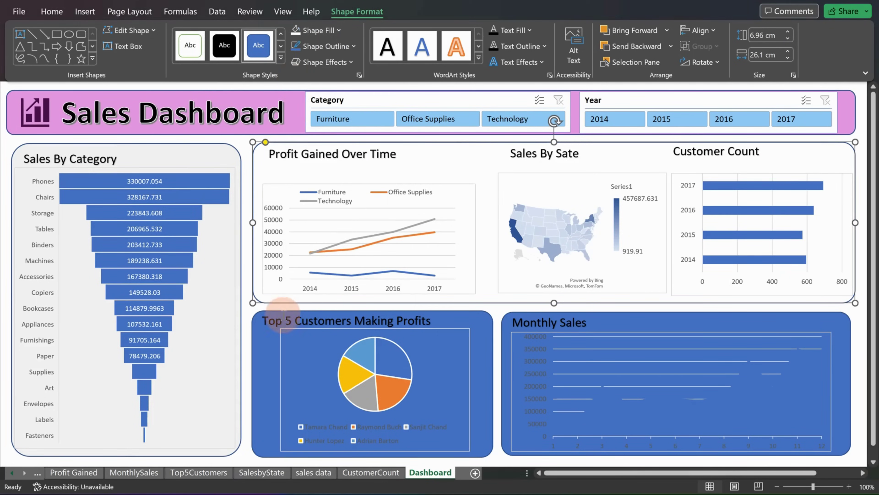
Step: Fill the Top 5 Customers, wide three-chart and Monthly Sales panels with the recently used light grey
left_click(257, 316)
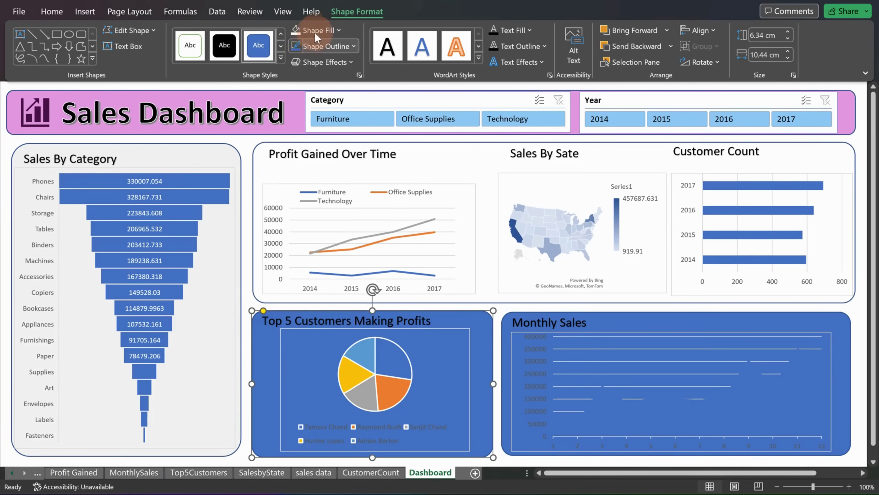
left_click(316, 30)
left_click(295, 200)
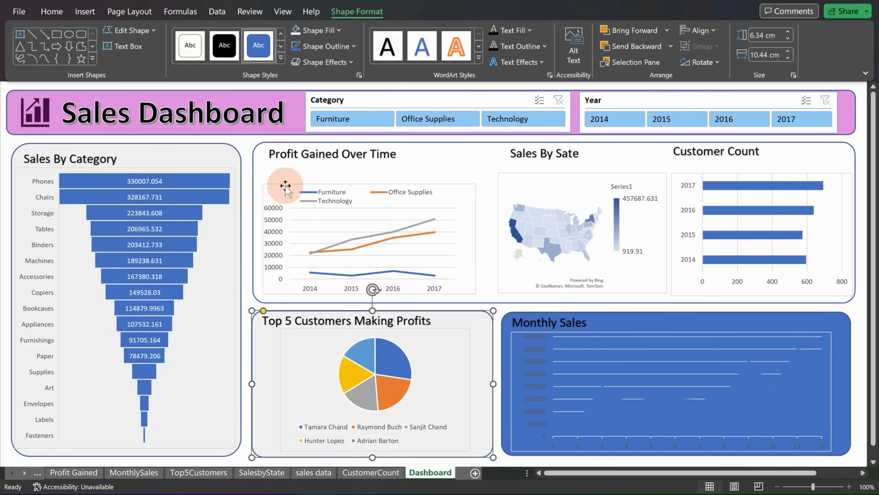
left_click(266, 152)
left_click(314, 31)
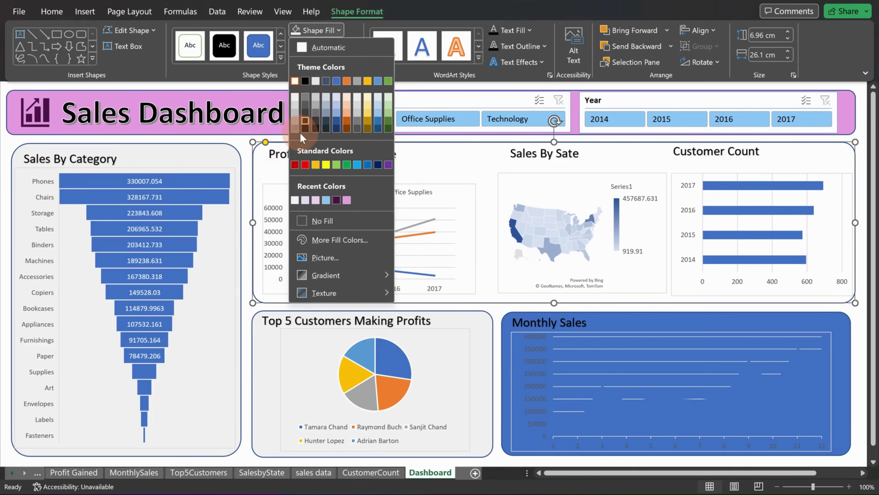
left_click(295, 200)
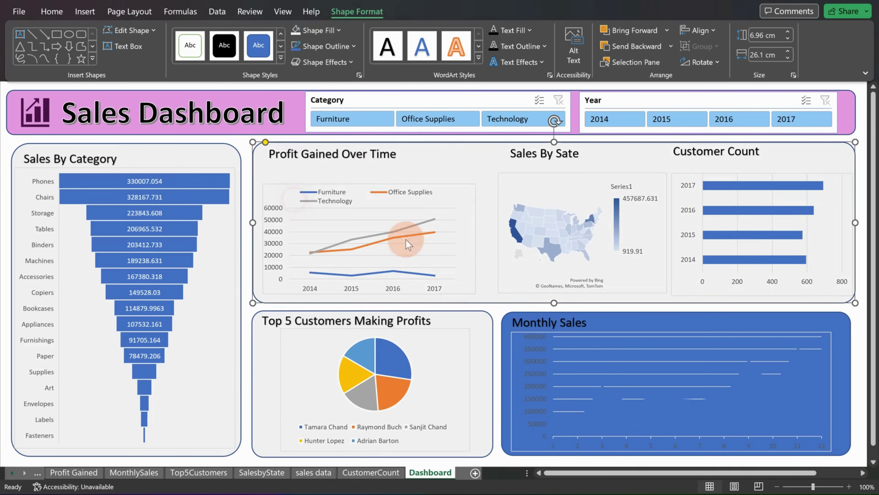
left_click(514, 313)
left_click(296, 30)
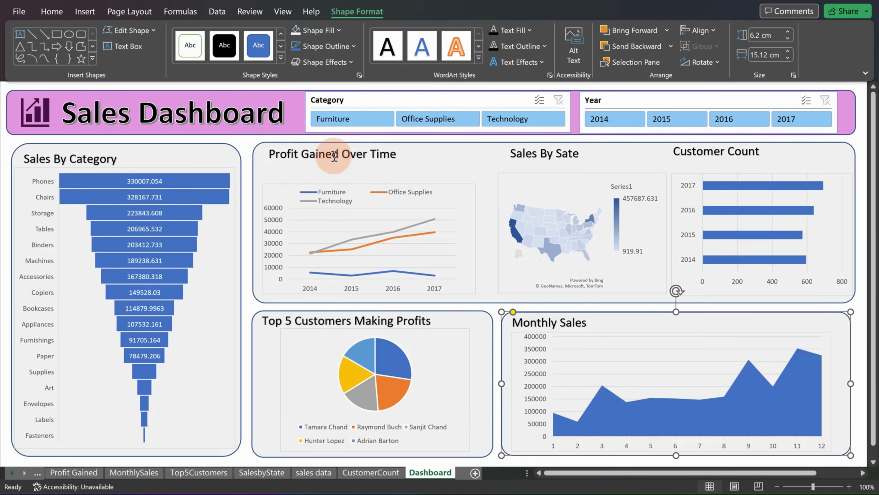
Step: Outline the Sales By Category panel and the wide three-chart panel in the recently used dark purple
left_click(220, 156)
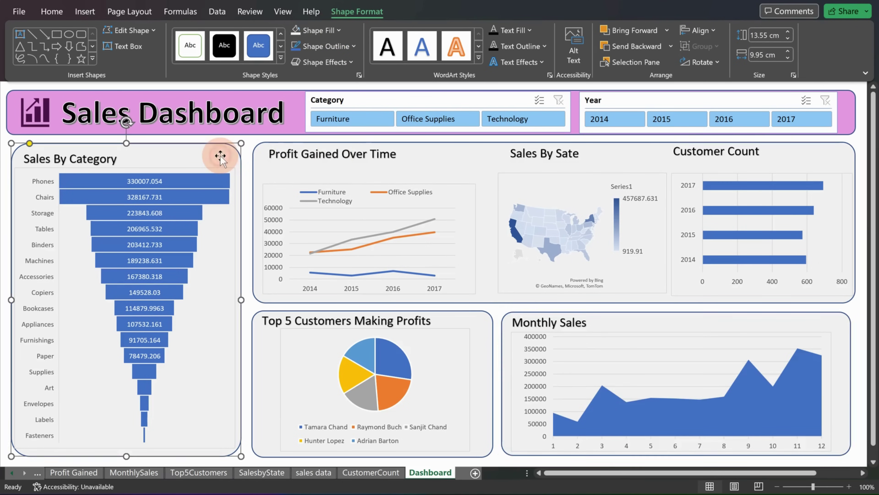
left_click(340, 42)
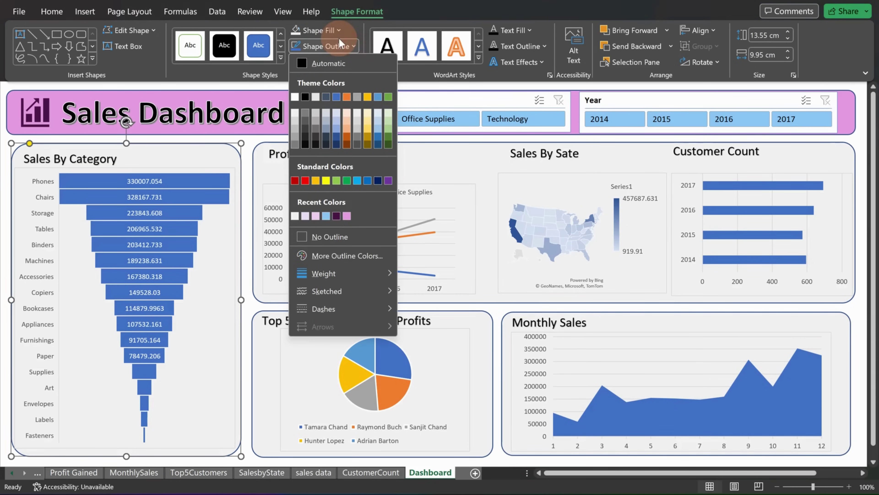
left_click(337, 215)
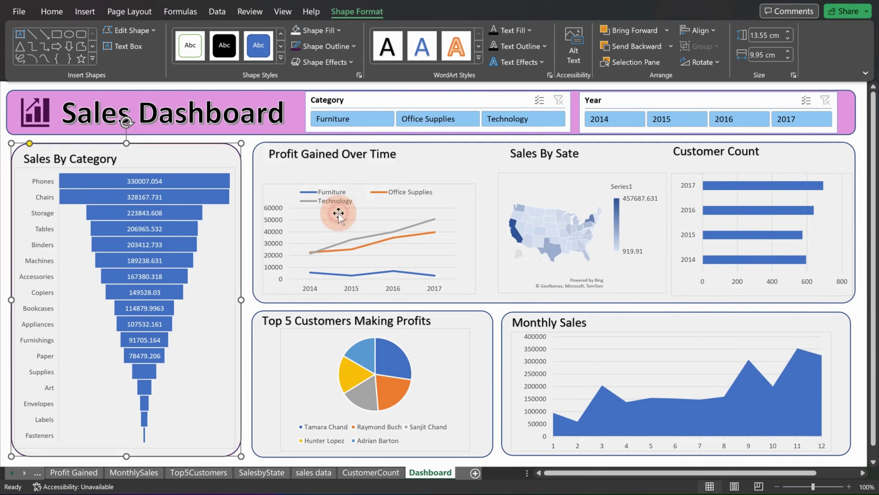
left_click(260, 151)
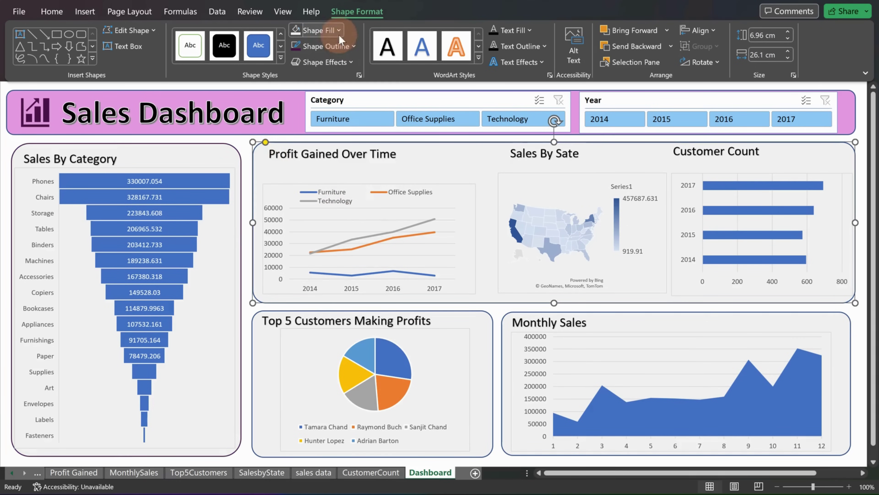
left_click(341, 44)
left_click(297, 217)
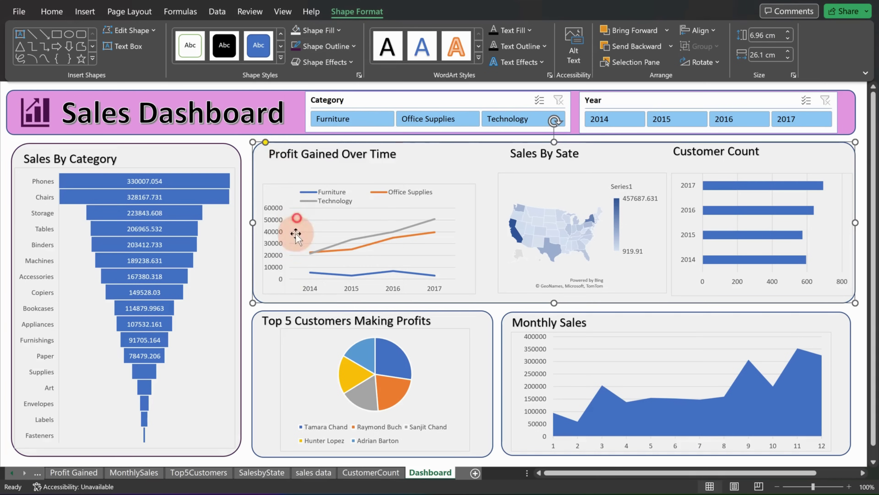
Step: Outline the Top 5 Customers and Monthly Sales panels in the same dark purple
left_click(257, 314)
left_click(333, 45)
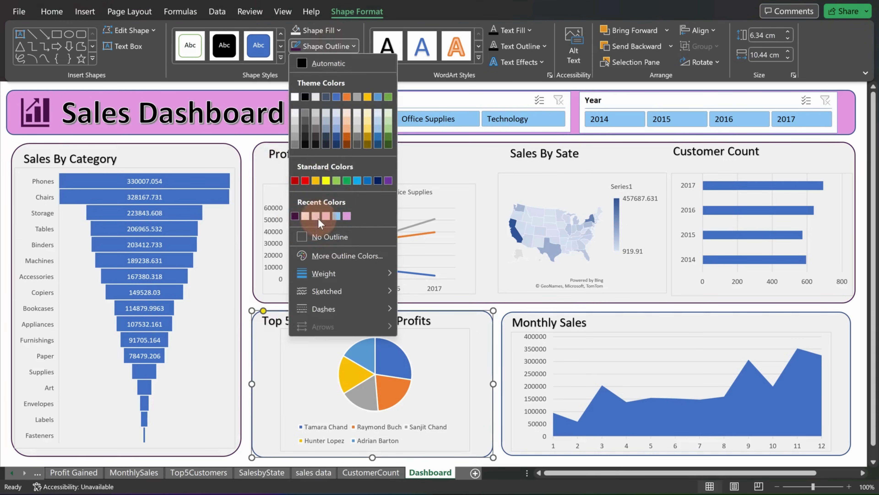
left_click(295, 216)
left_click(512, 312)
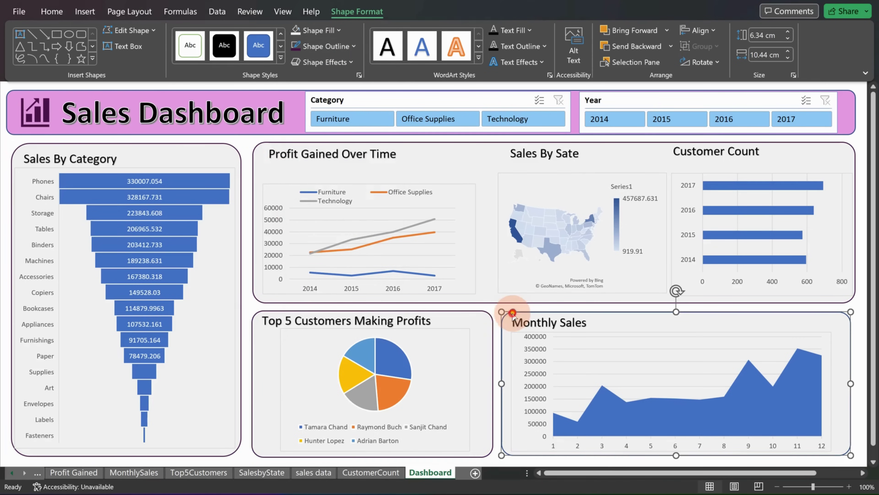
left_click(329, 46)
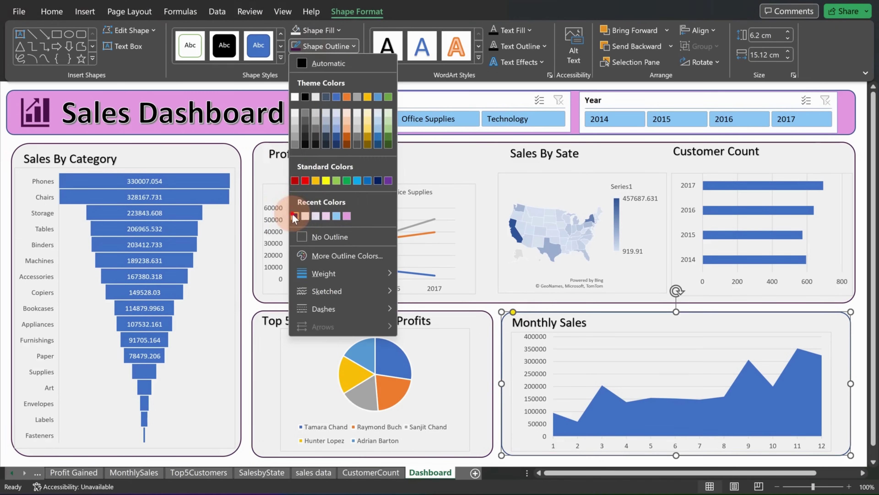
left_click(295, 216)
Step: Apply an outer shadow offset to the bottom to the wide three-chart panel and the Top 5 Customers panel
left_click(457, 177)
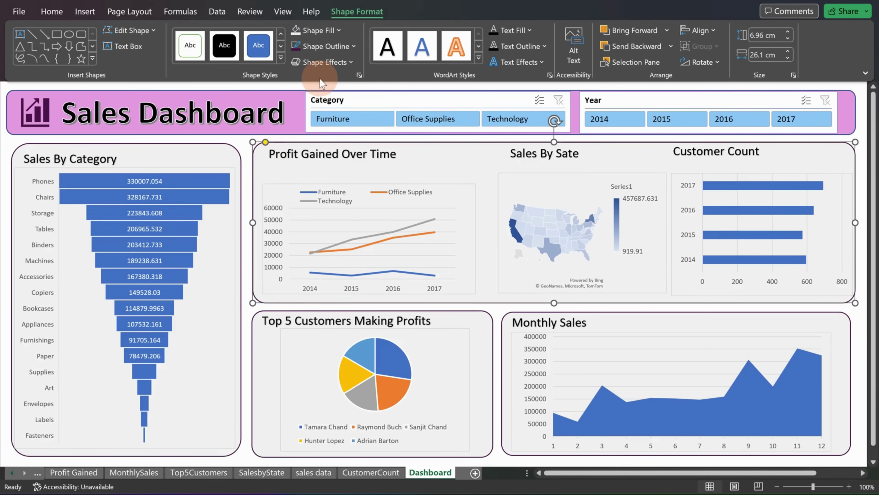
left_click(329, 62)
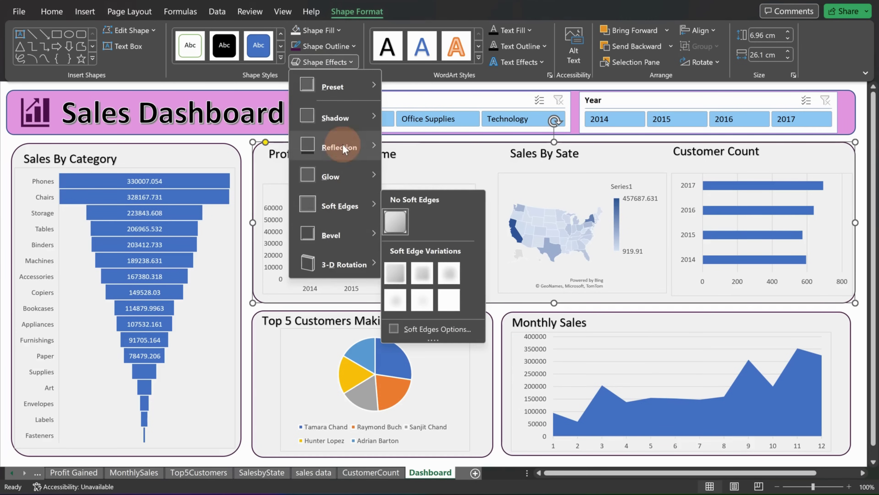
mouse_move(346, 116)
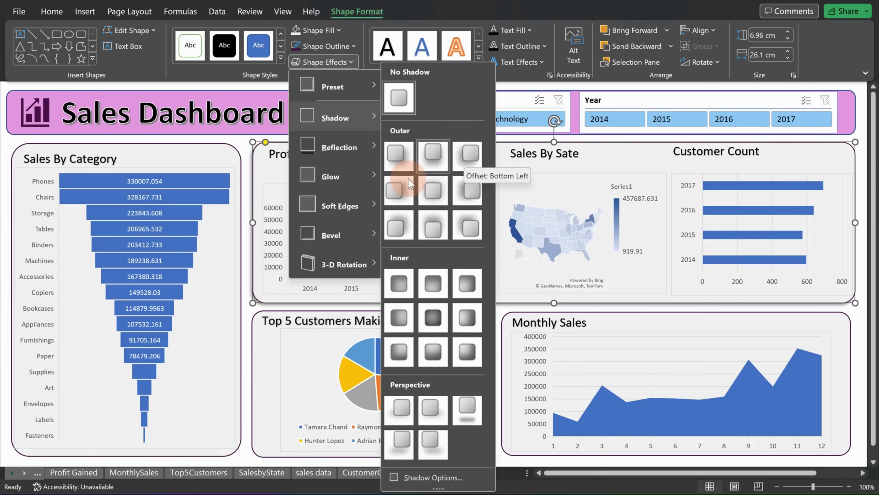
left_click(431, 154)
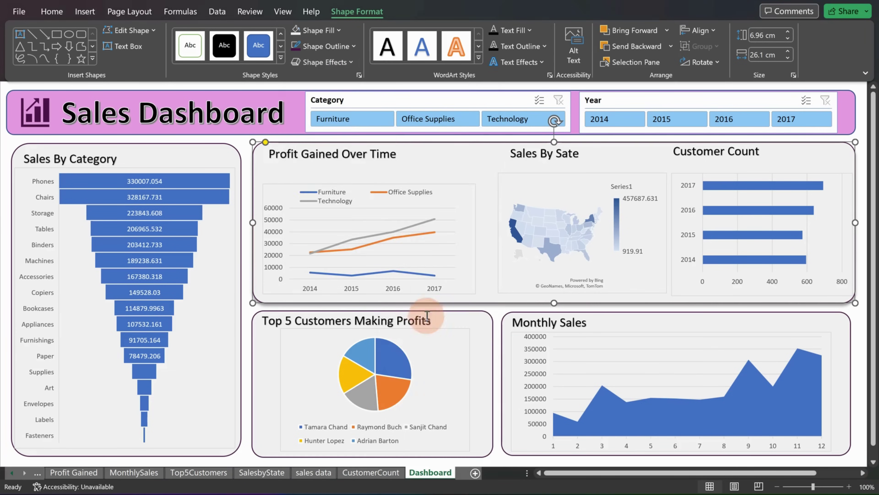
left_click(483, 320)
left_click(324, 62)
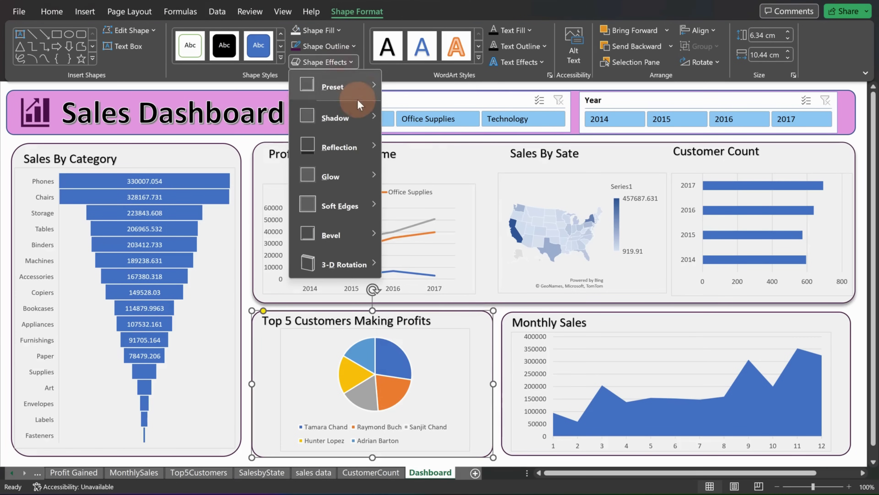
mouse_move(342, 125)
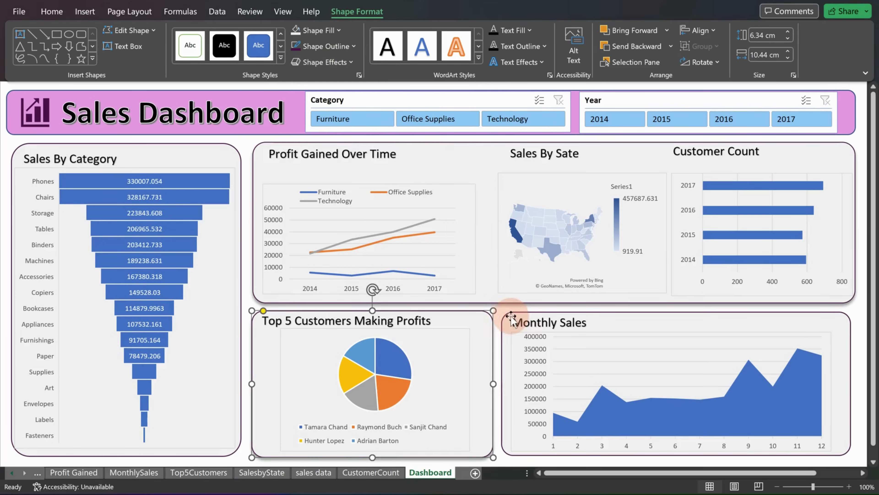
Step: Test the Category slicer by filtering the dashboard to Office Supplies and finally to Technology
left_click(493, 117)
left_click(446, 120)
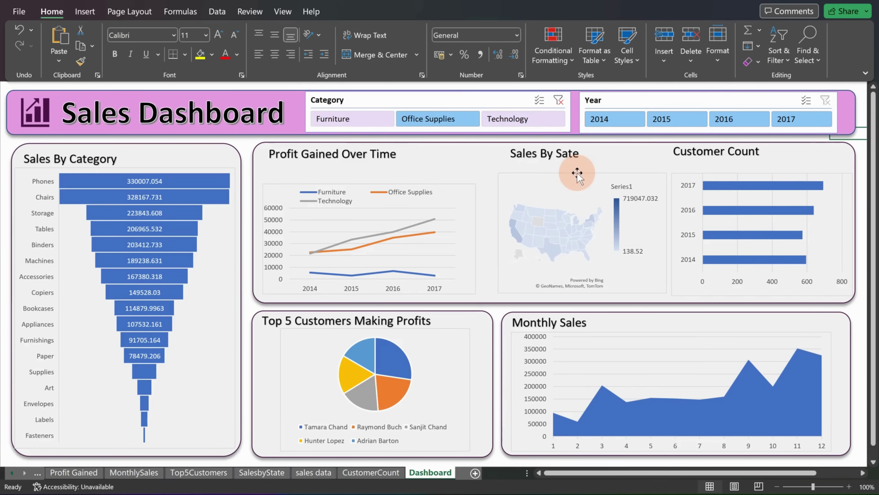
left_click(540, 125)
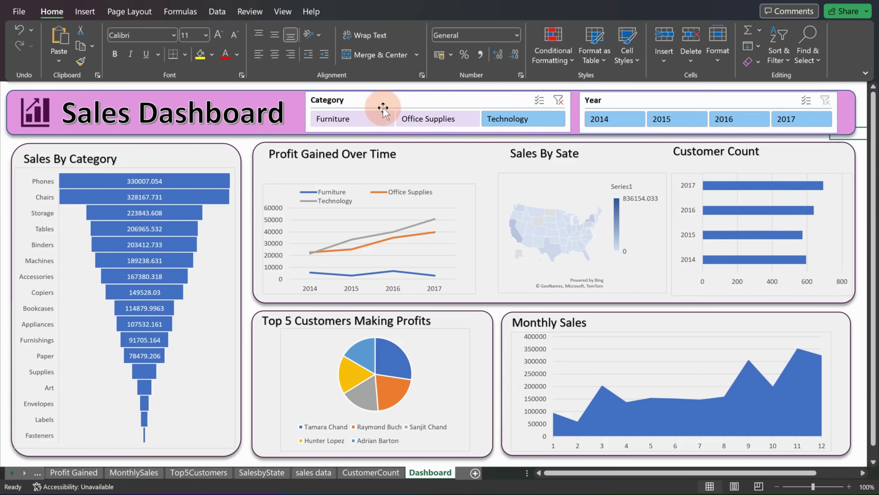
Step: Connect the Category slicer to the MonthlySales, SalesByCategory and Top5Customers pivot tables as well, leaving out Profit Gained
right_click(390, 101)
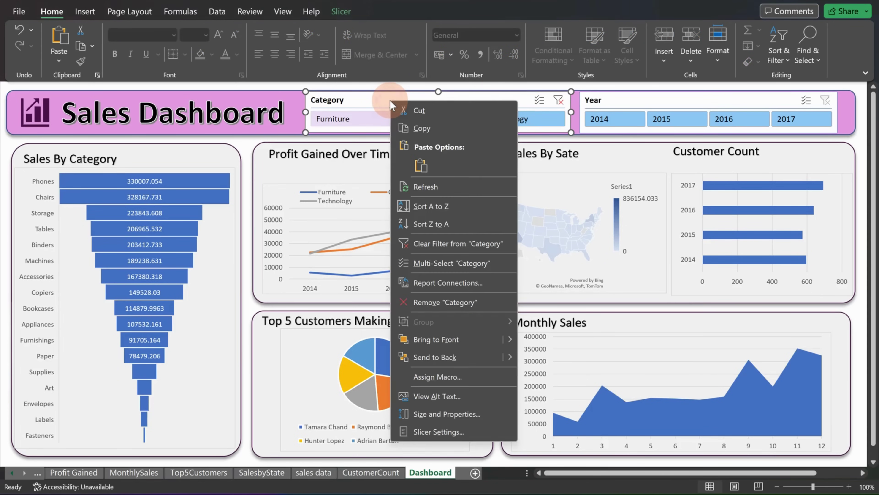
left_click(446, 282)
left_click_drag(441, 252, 521, 208)
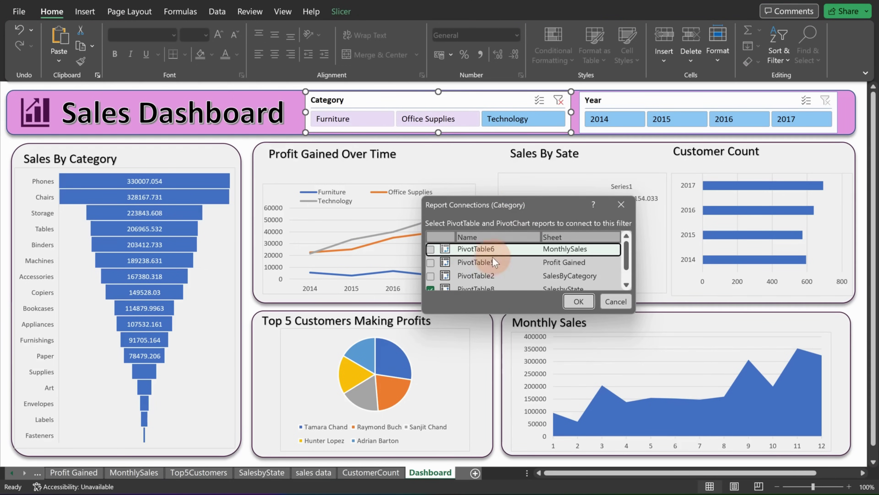
left_click(437, 255)
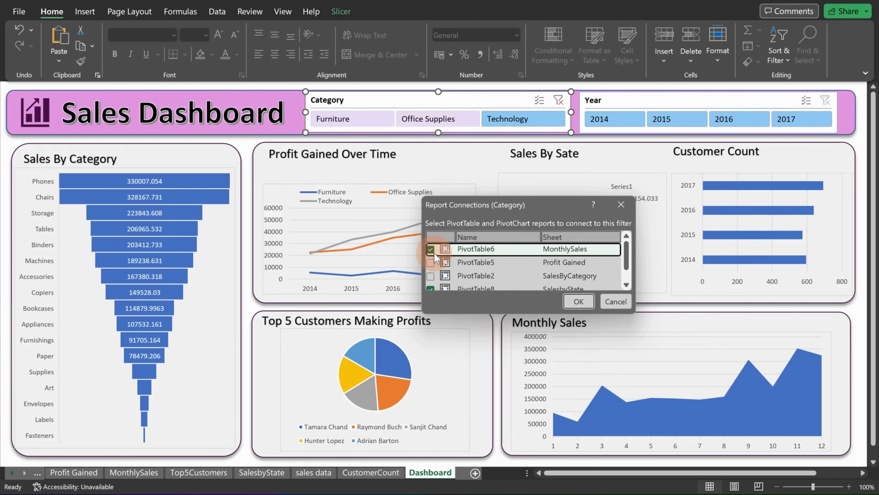
left_click(429, 264)
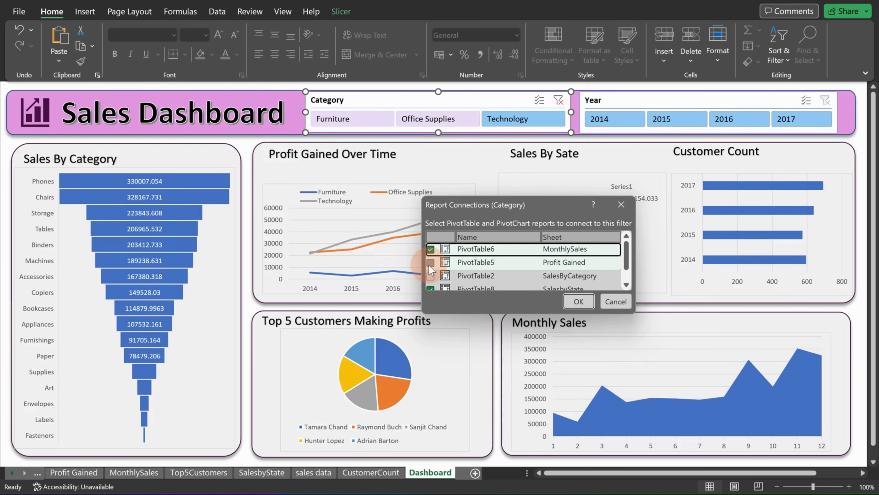
left_click(431, 276)
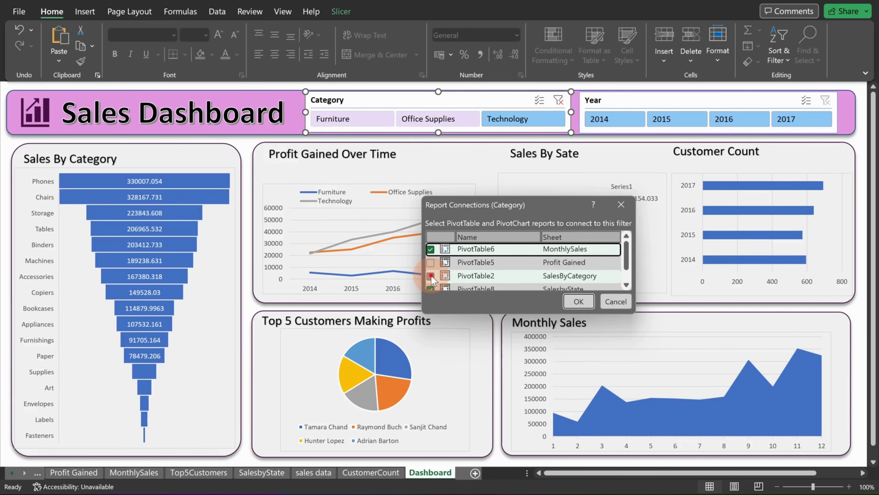
left_click(431, 275)
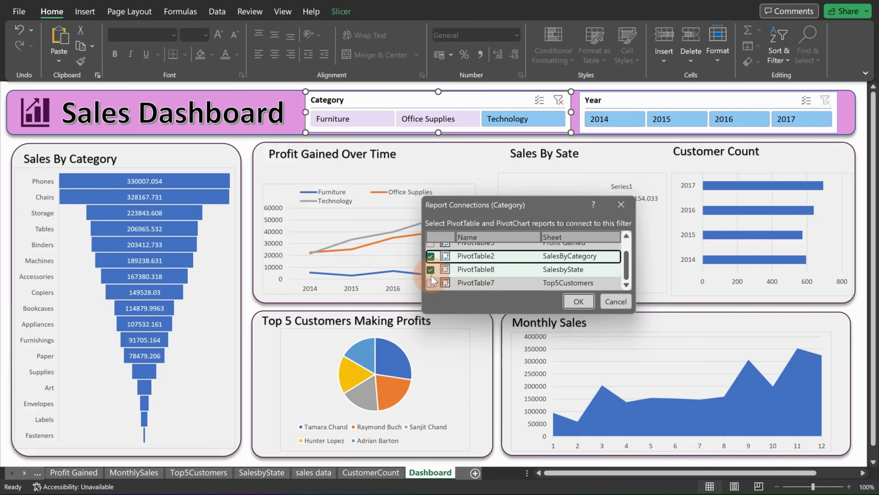
left_click(434, 283)
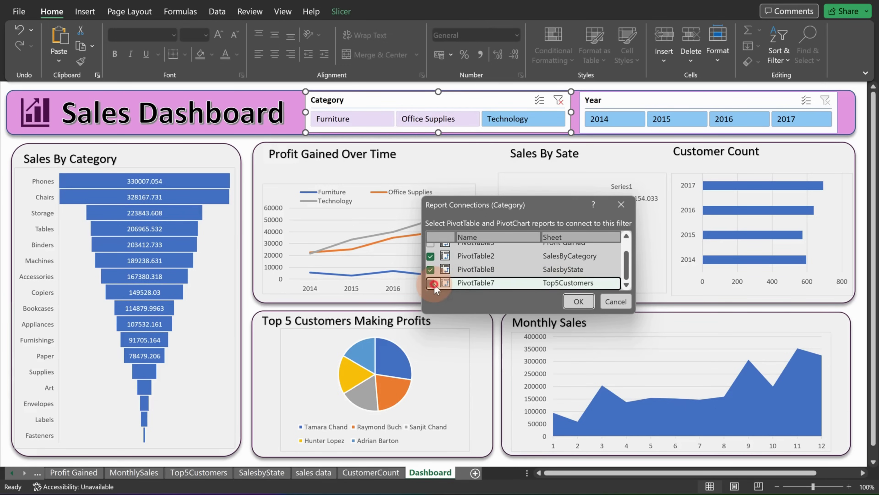
left_click(577, 301)
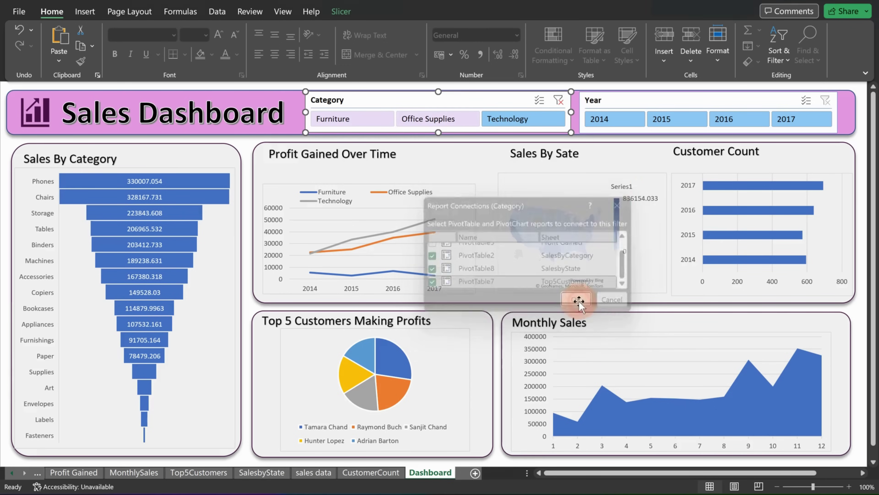
Step: Filter the dashboard to Office Supplies, remove the grand total from the SalesByCategory pivot table, and return to the Dashboard sheet
left_click(461, 122)
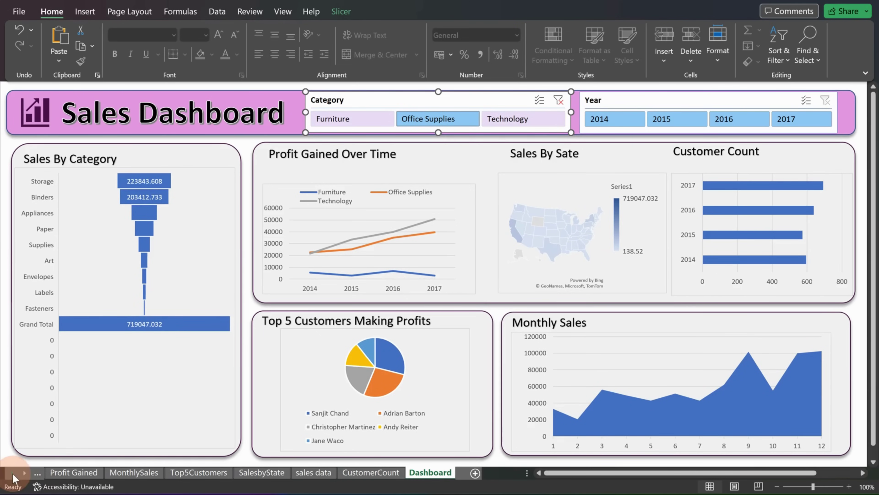
left_click(38, 473)
left_click(58, 472)
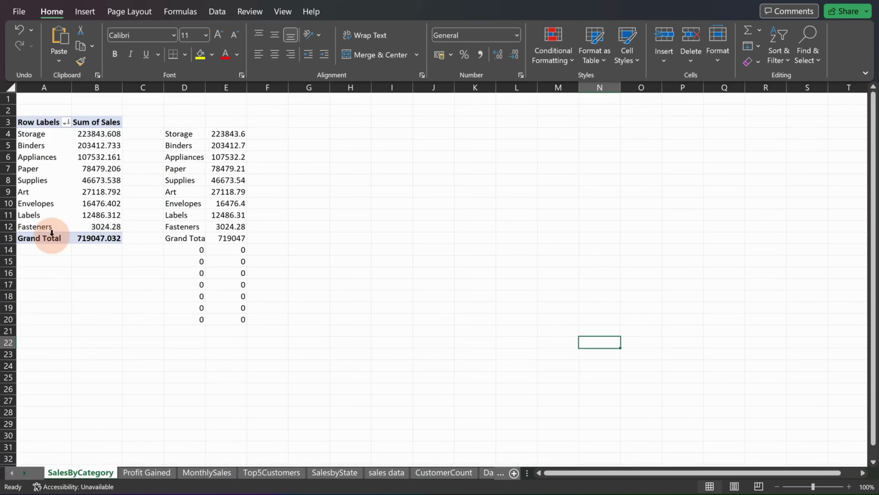
right_click(34, 242)
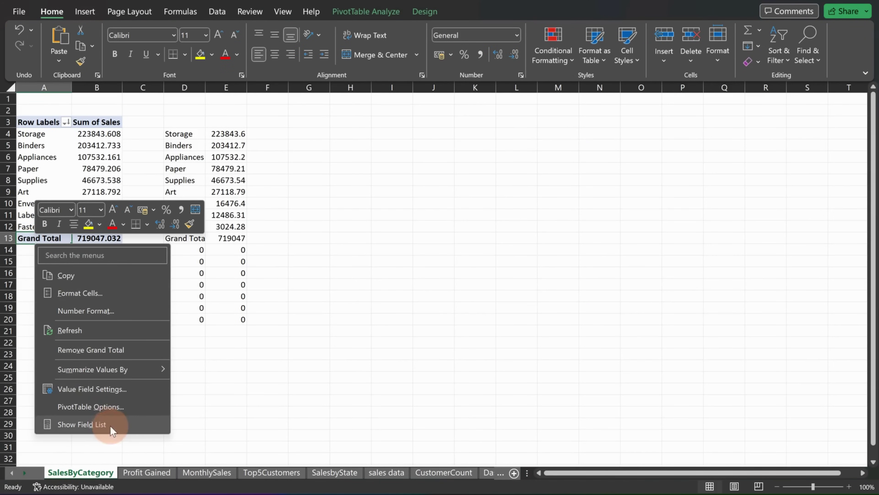
left_click(87, 349)
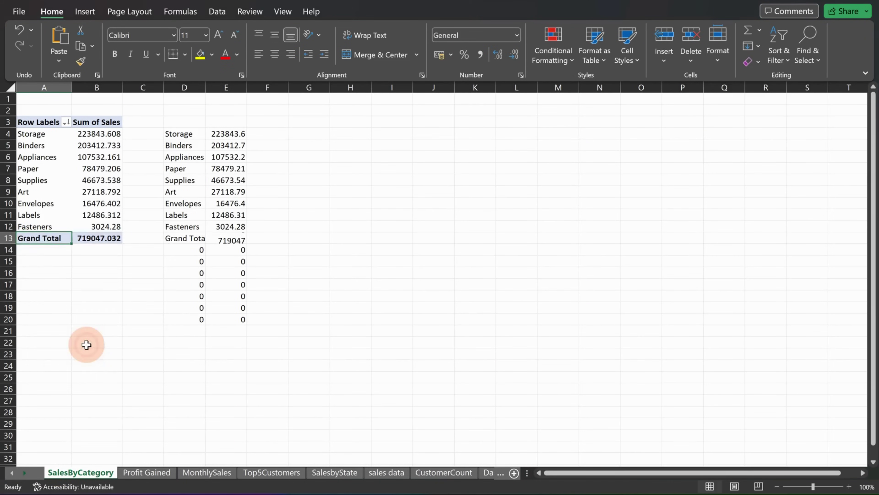
left_click(488, 472)
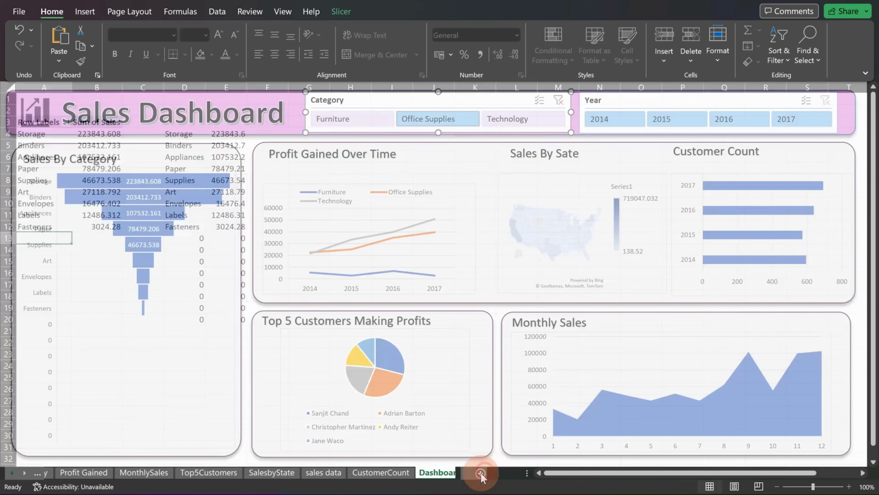
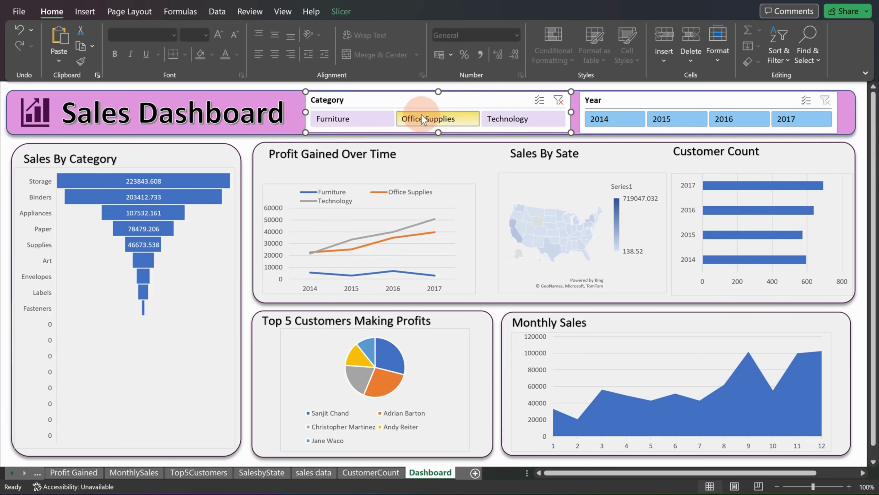
Step: Test the Category slicer with Technology and Furniture, and finish with all three categories selected
left_click(412, 119)
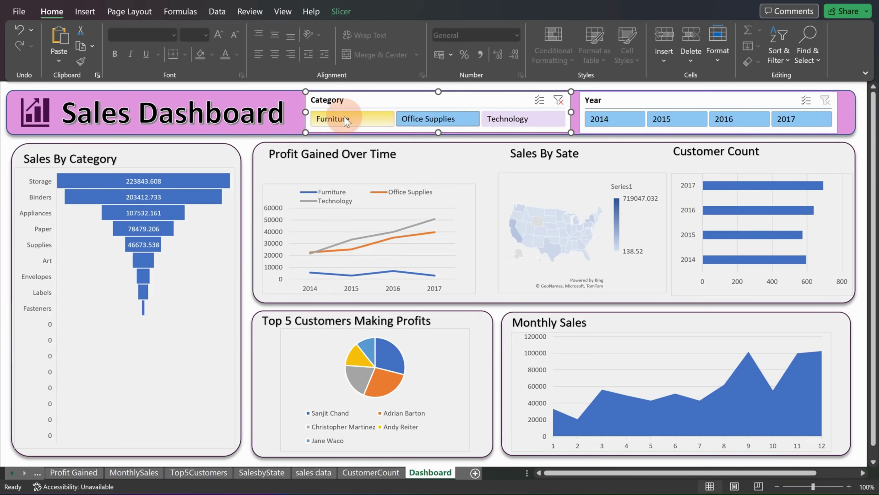
left_click(516, 120)
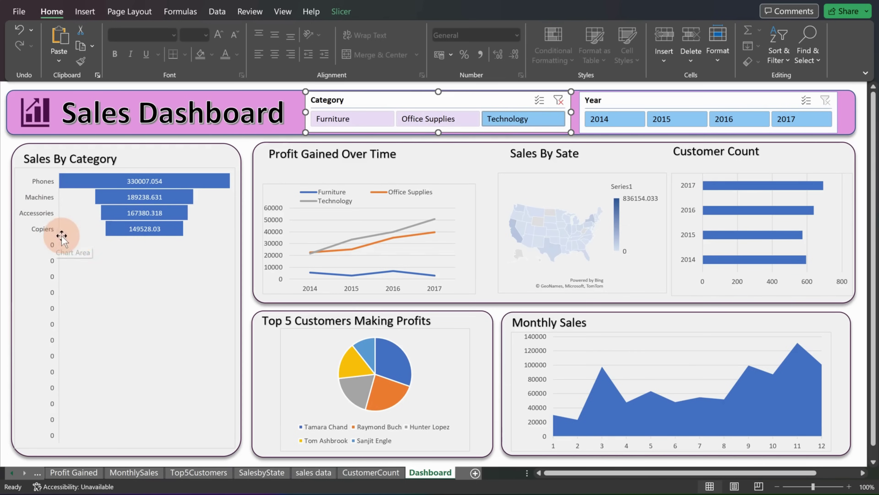
left_click(323, 123)
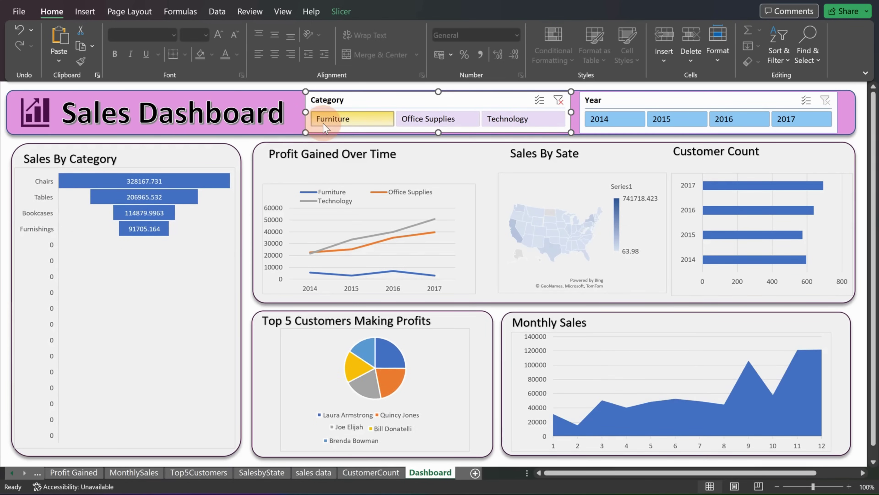
left_click(432, 120, "ctrl")
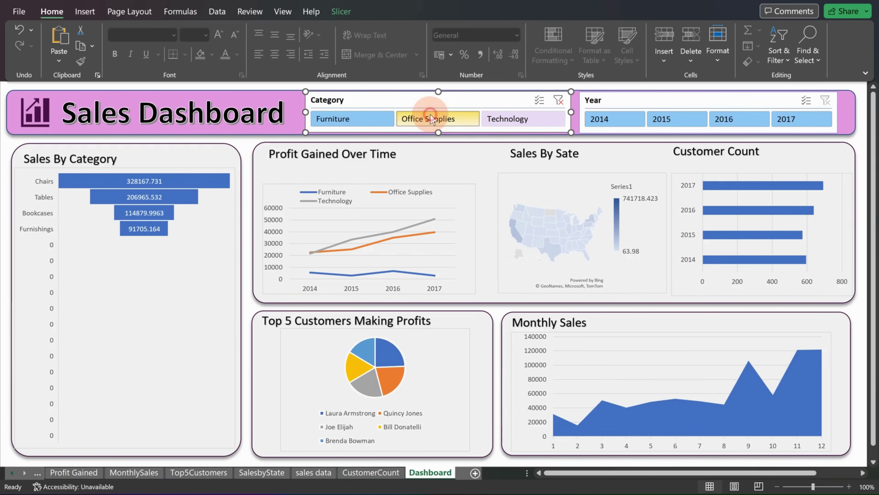
left_click(497, 121, "ctrl")
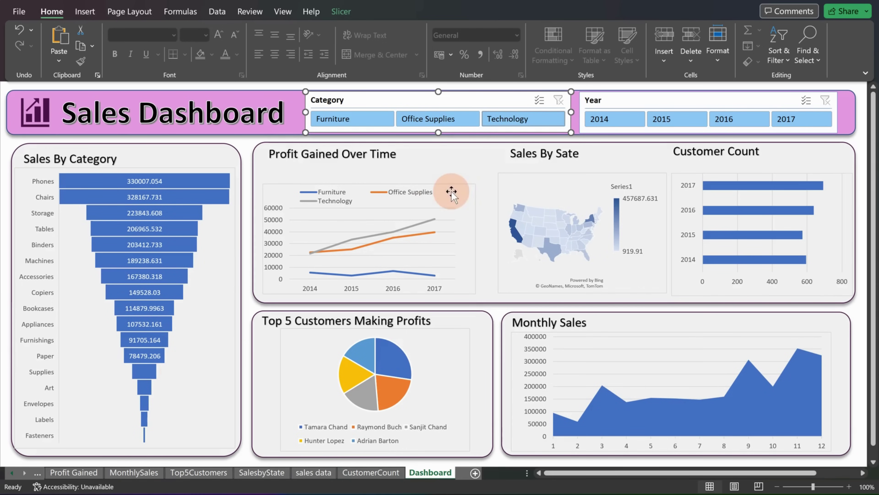
Step: Connect the Year slicer to the SalesByCategory, SalesbyState and Top5Customers pivot tables as well
left_click(607, 99)
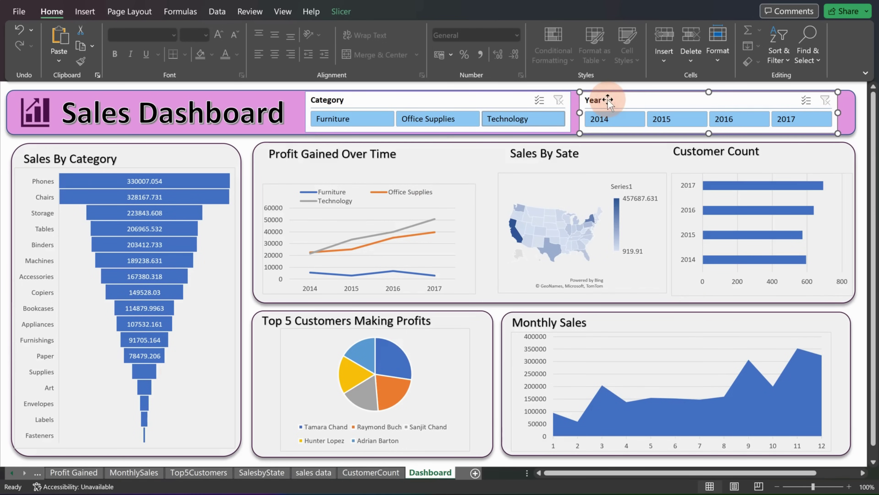
right_click(607, 99)
left_click(666, 287)
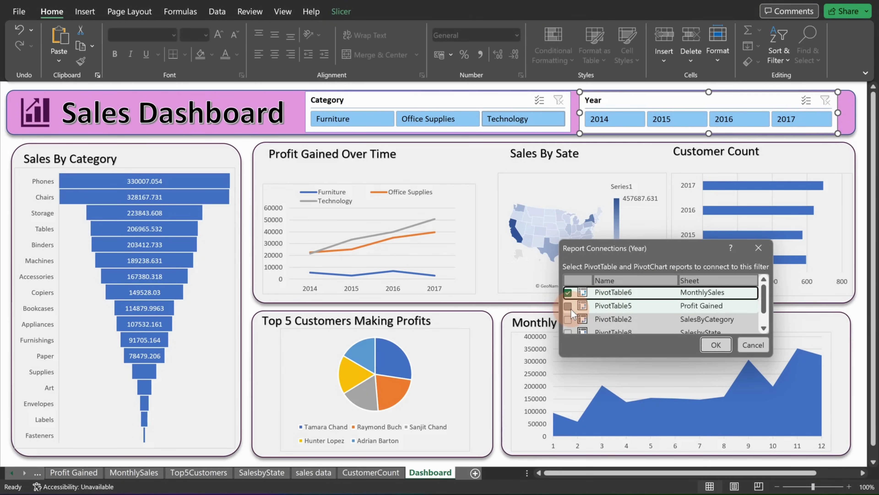
left_click(569, 319)
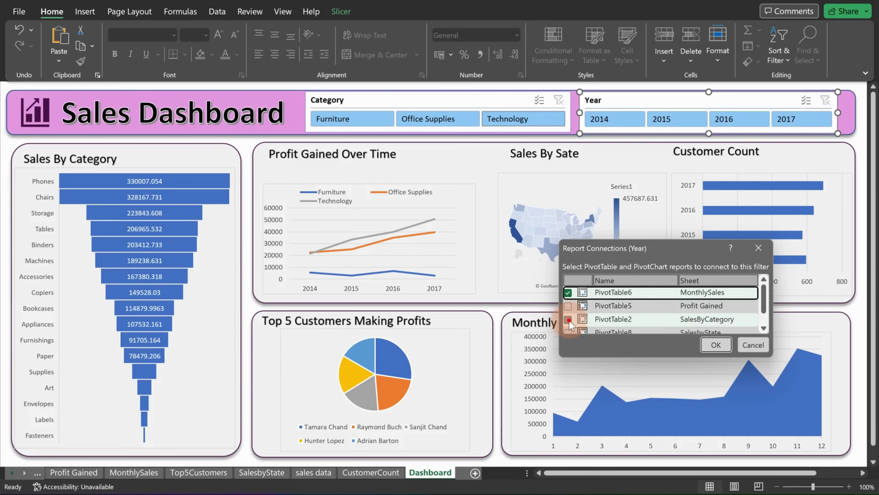
scroll(594, 311, "down", 1)
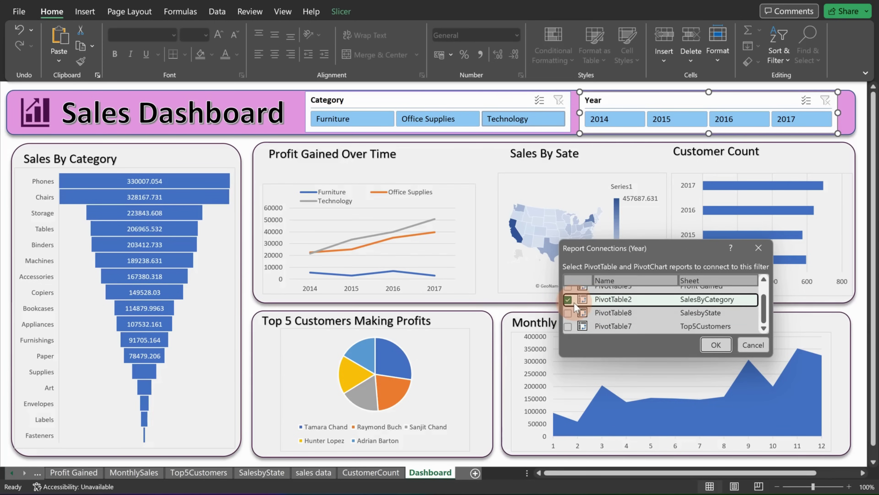
left_click(567, 316)
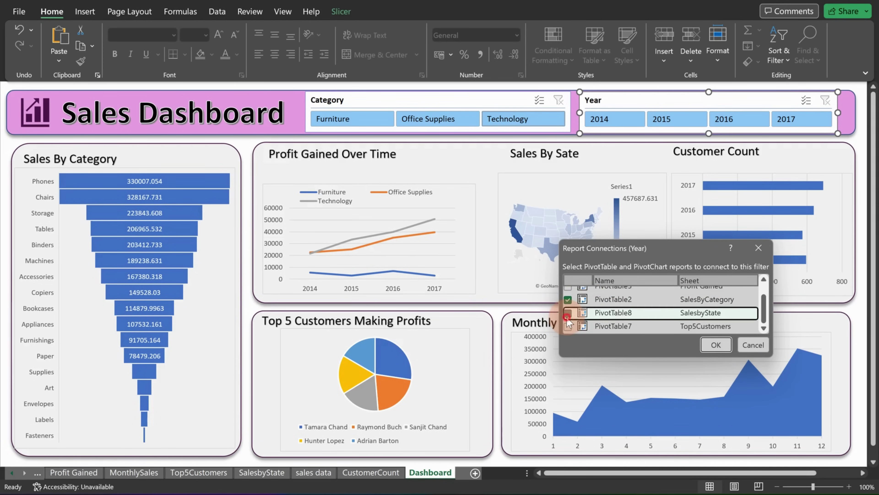
left_click(567, 326)
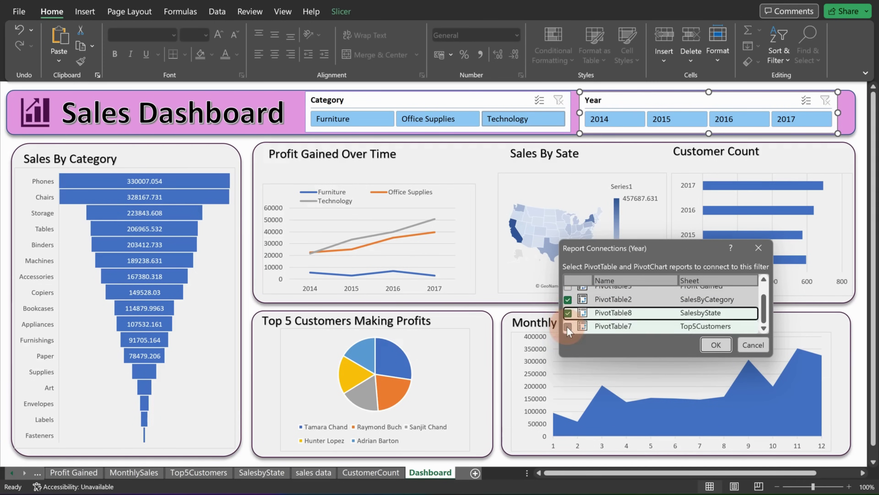
left_click(715, 345)
Step: Extend the state map and the Profit Gained Over Time chart up towards their headings, and apply Style 13 to the line chart
left_click(523, 208)
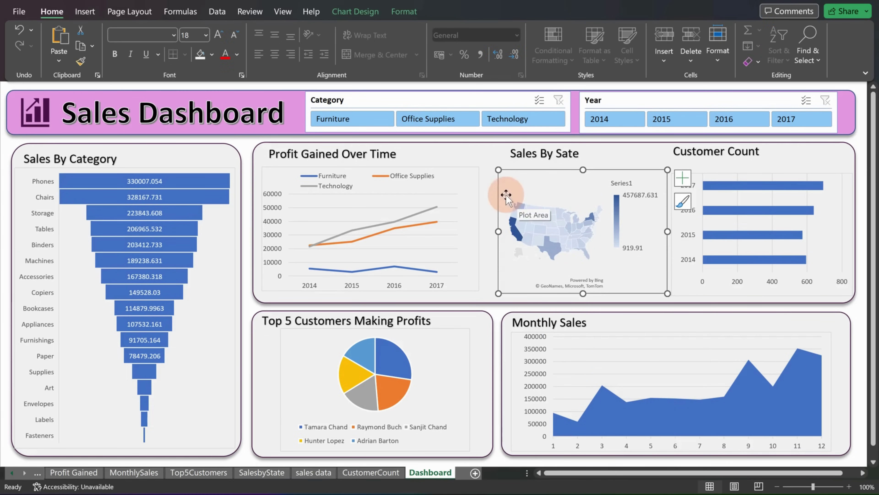
left_click(474, 182)
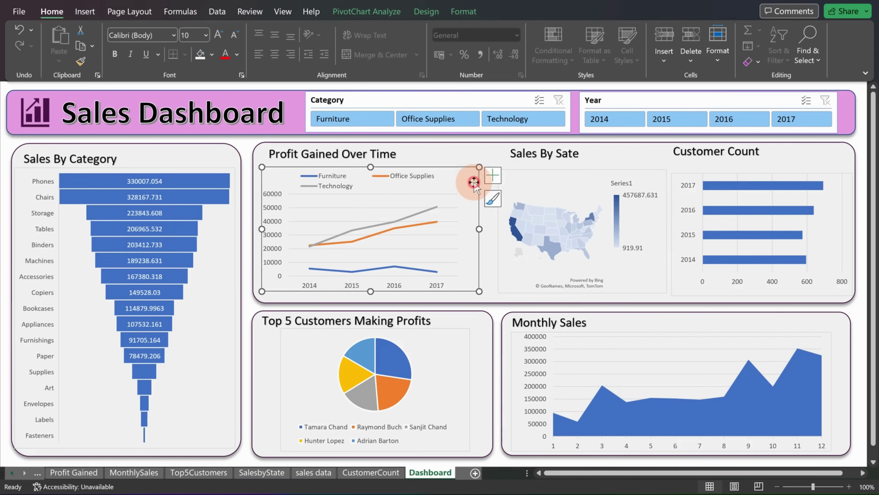
left_click(494, 200)
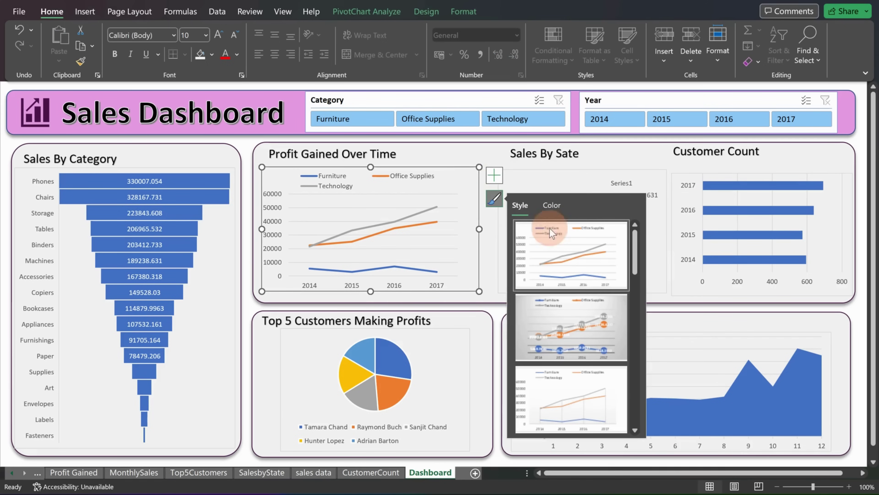
scroll(565, 346, "down", 5)
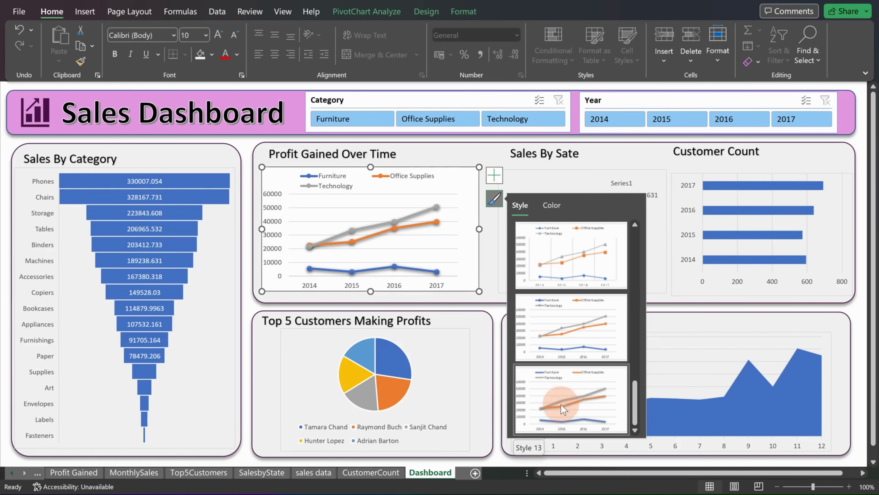
Step: Apply new chart styles to the state map, Customer Count, Monthly Sales and Top 5 Customers charts, choosing one with percentage labels for the pie
left_click(617, 175)
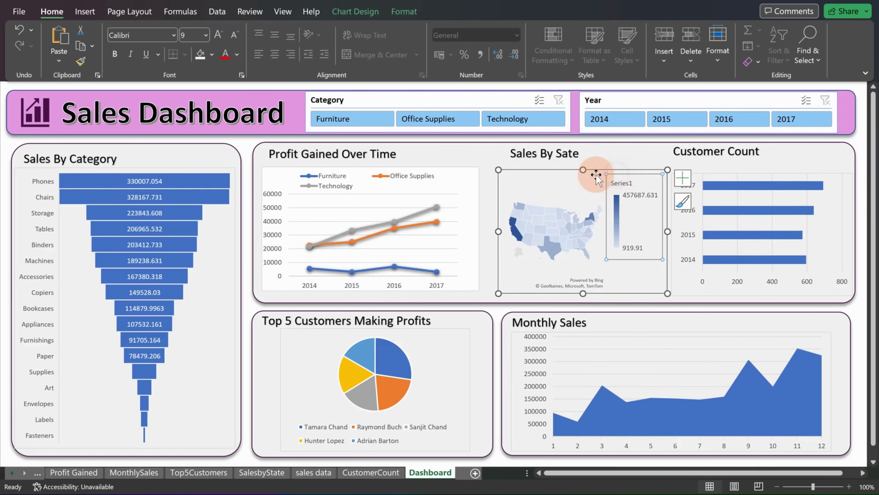
left_click(683, 201)
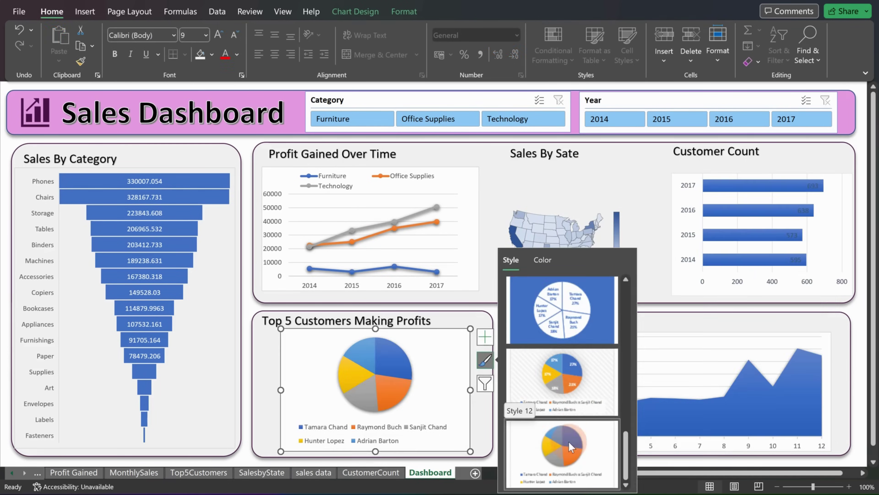
left_click(574, 385)
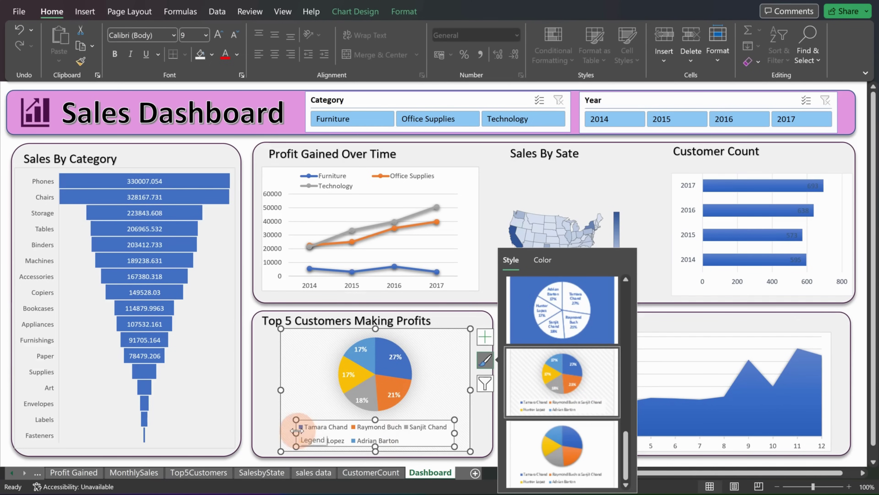
Step: Move the Top 5 Customers legend into the chart's lower right corner, and shift the pie to the left side and enlarge it
left_click(394, 429)
left_click(410, 363)
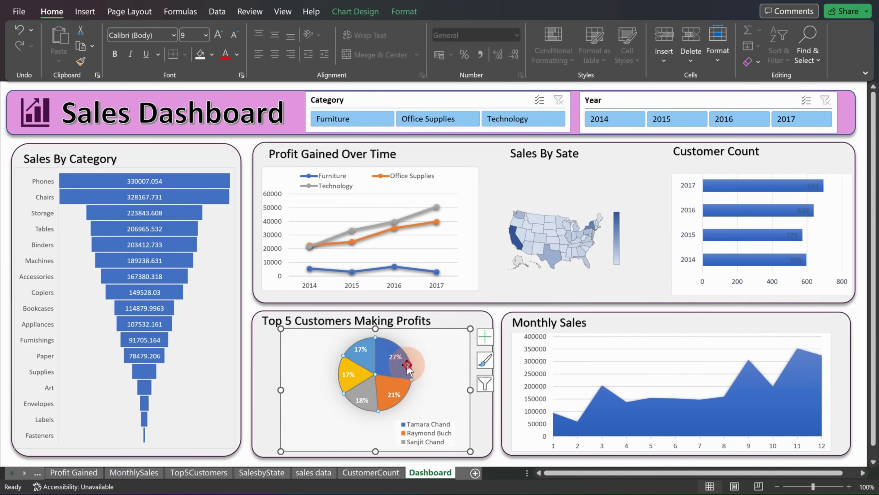
left_click(395, 347)
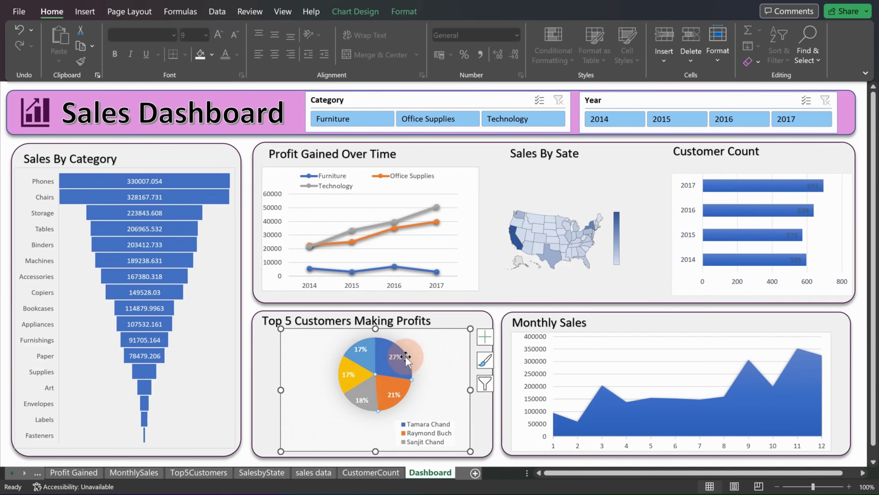
left_click(402, 337)
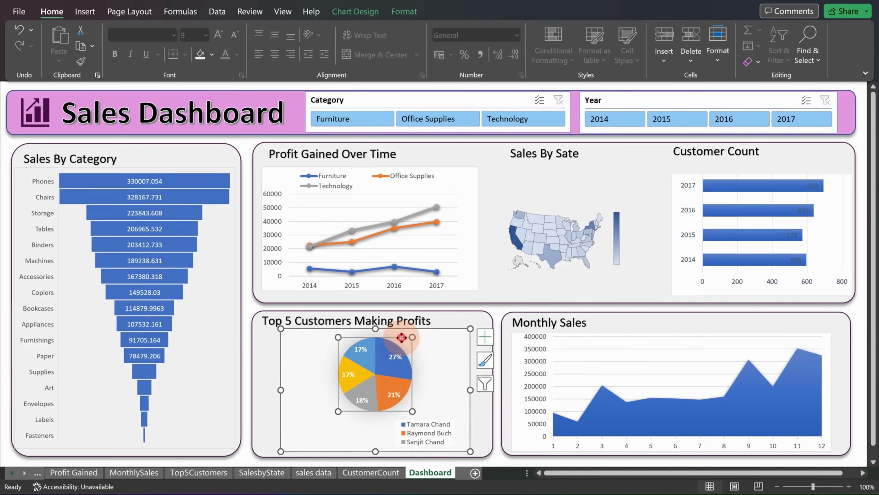
left_click_drag(404, 341, 364, 365)
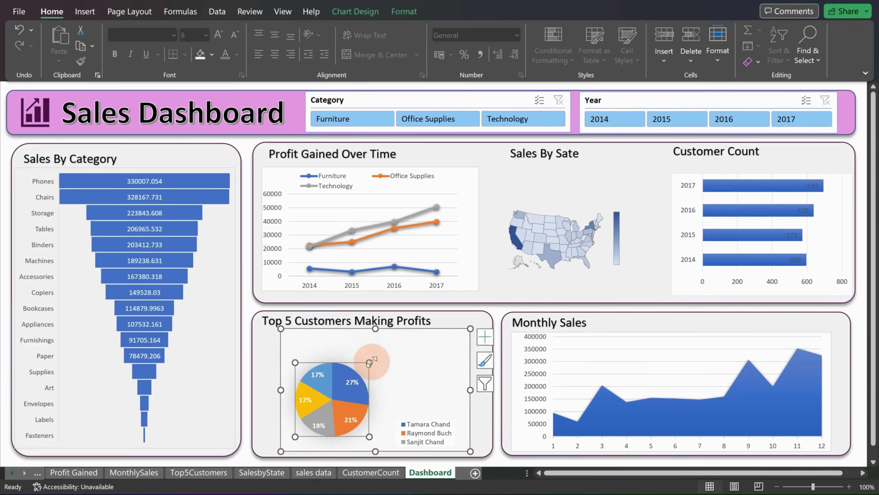
mouse_move(400, 340)
left_mouse_down()
mouse_move(383, 337)
mouse_move(393, 338)
left_mouse_up()
Step: Shrink the Top 5 Customers chart slightly and place its legend beside the pie, tall enough to list all five customers
left_click(424, 347)
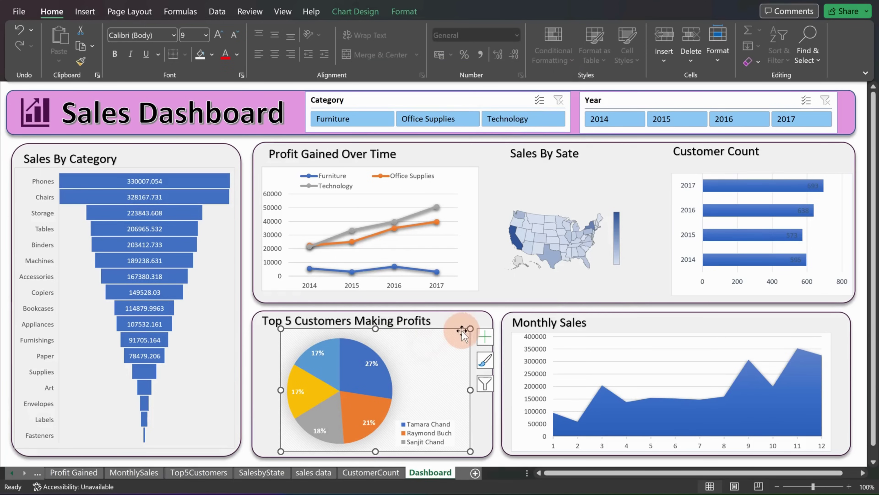
left_click_drag(468, 328, 463, 331)
left_click(424, 426)
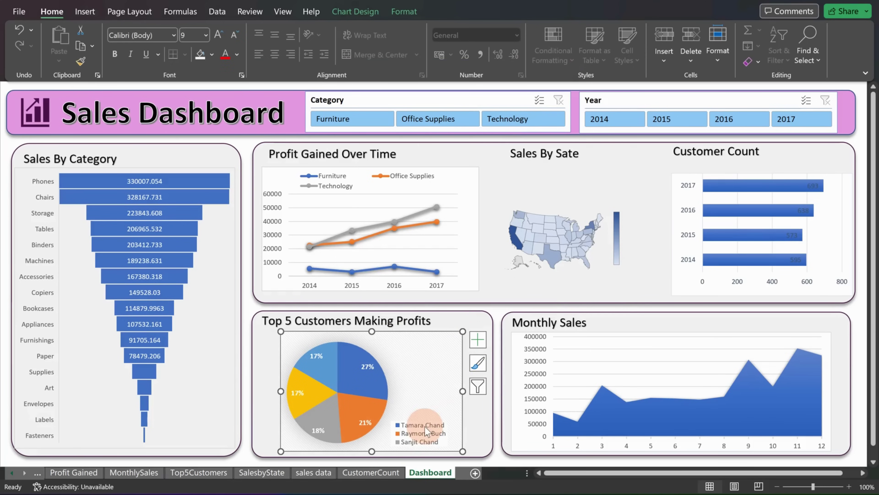
left_click_drag(420, 420, 433, 362)
double_click(338, 382)
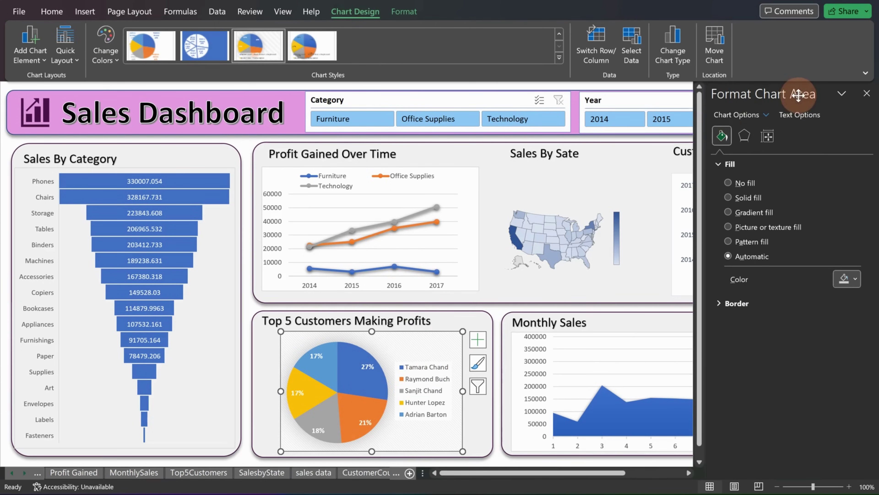
left_click(744, 136)
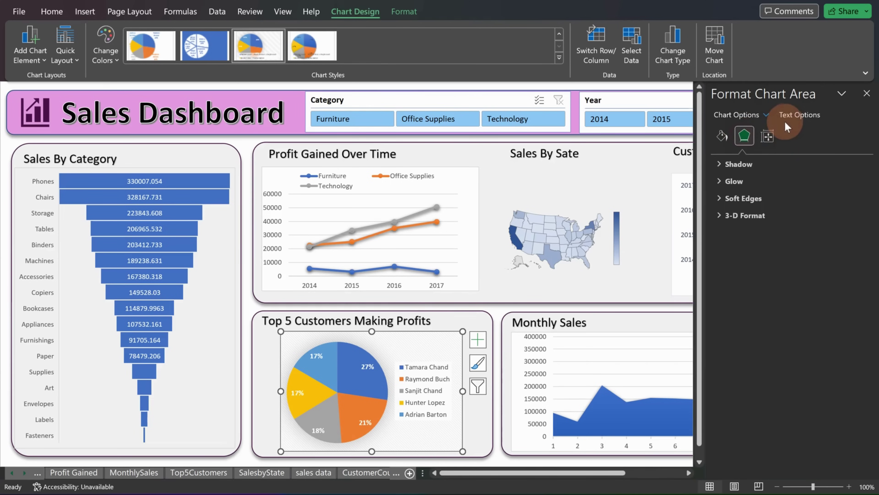
left_click(768, 136)
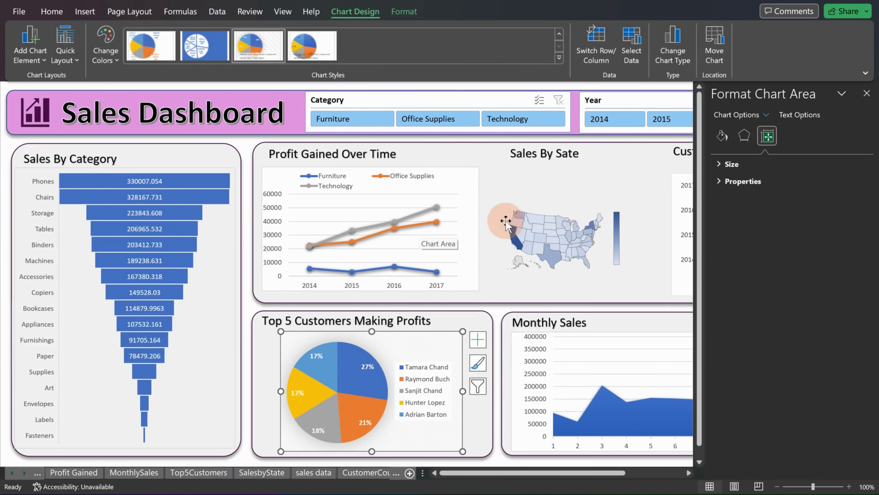
Step: Remove the background fill from the Profit Gained Over Time chart
left_click(464, 192)
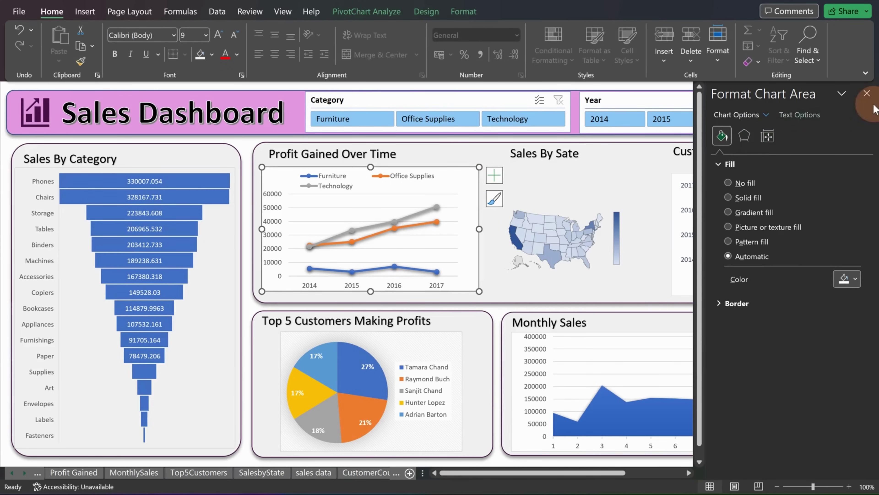
left_click(865, 93)
double_click(473, 172)
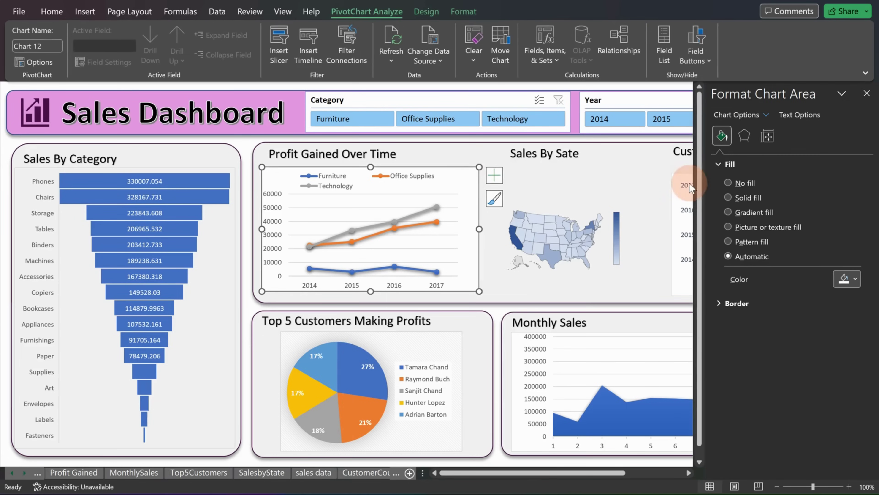
left_click(728, 183)
left_click(527, 216)
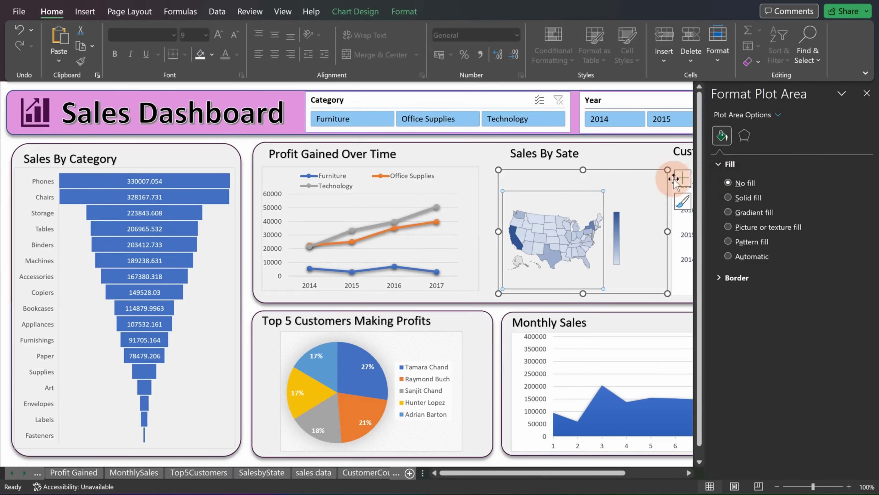
left_click(867, 93)
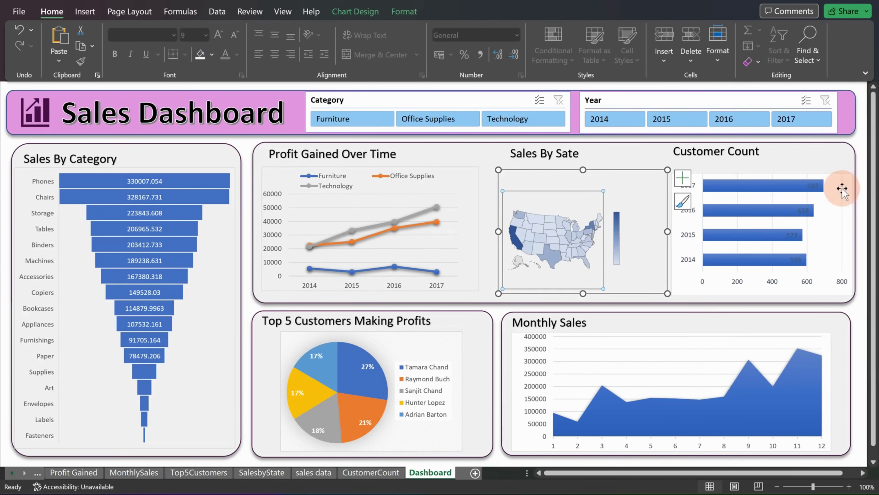
Step: Set the Customer Count chart area to no fill
left_click(835, 177)
left_click(848, 178)
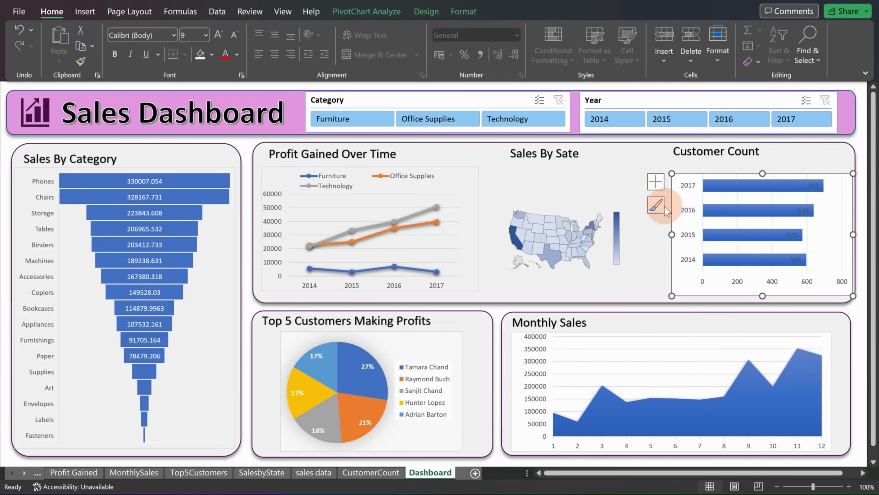
left_click(655, 205)
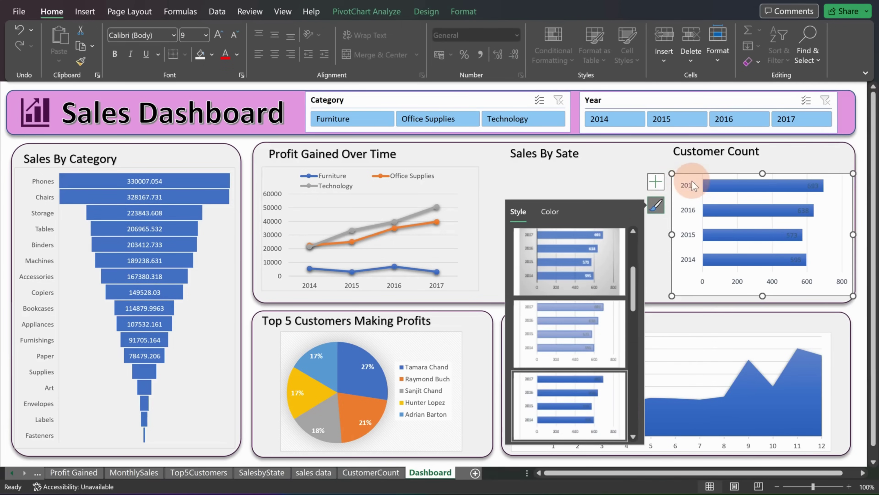
double_click(673, 177)
left_click(728, 183)
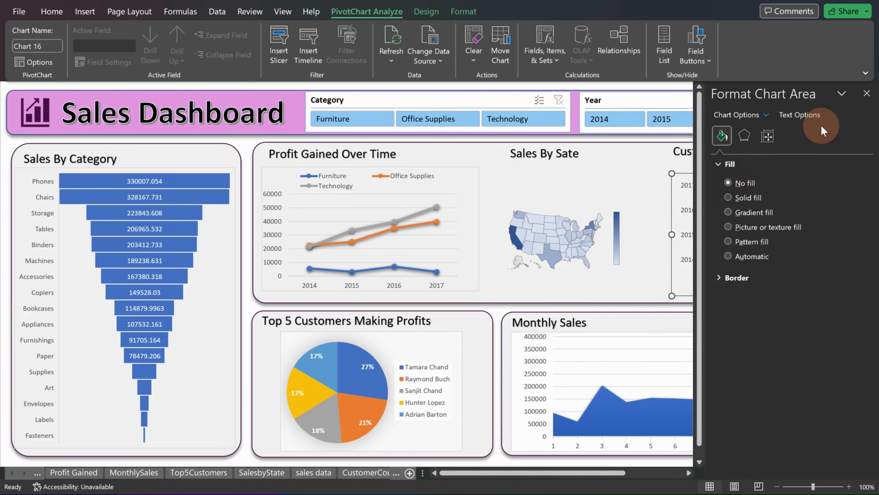
left_click(867, 94)
Step: Set the Monthly Sales chart area to no fill
left_click(632, 328)
left_click(687, 334)
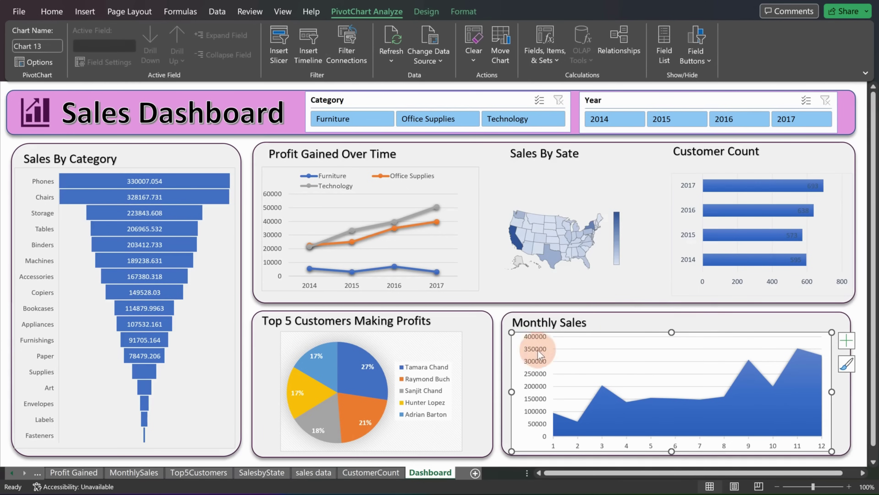
double_click(515, 340)
left_click(728, 183)
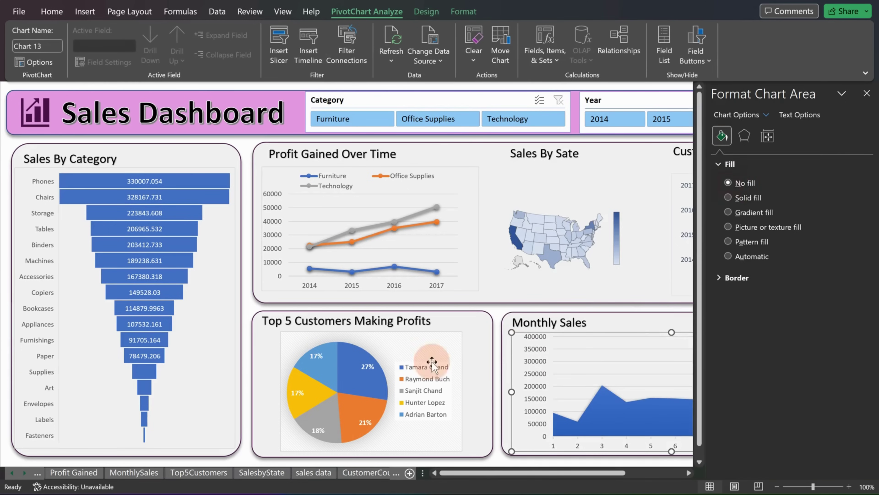
Step: Enlarge the state map on both sides to fill the space between the line chart and the Customer Count chart
left_click(684, 225)
left_click_drag(686, 225, 715, 223)
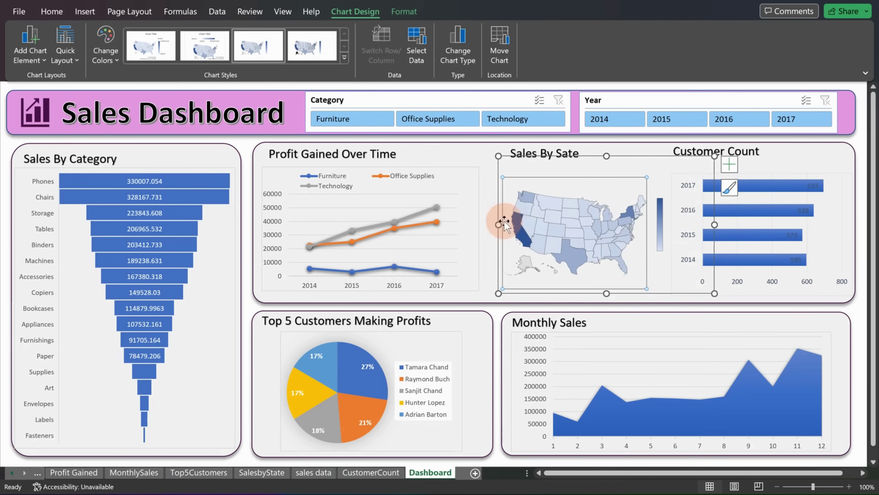
left_click_drag(499, 225, 467, 222)
Step: Narrow the Profit Gained Over Time chart and adjust its legend so all three categories fit
left_click(393, 179)
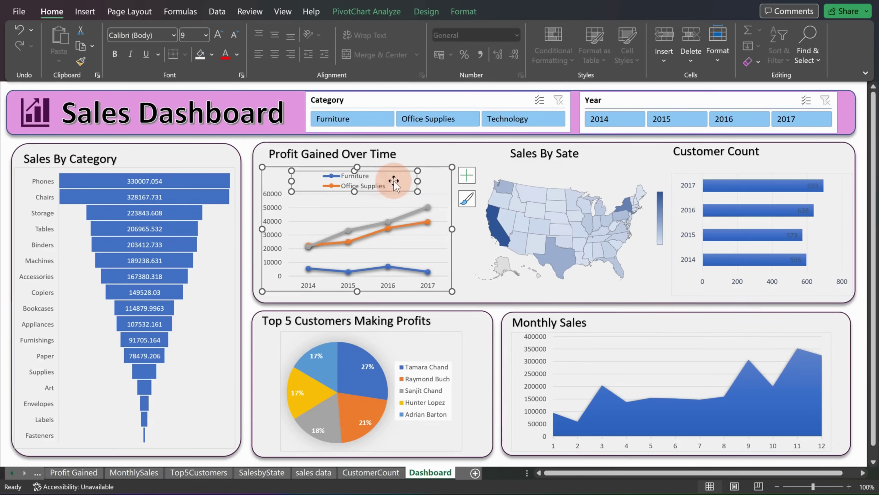
left_click_drag(446, 180, 408, 181)
left_click(447, 202)
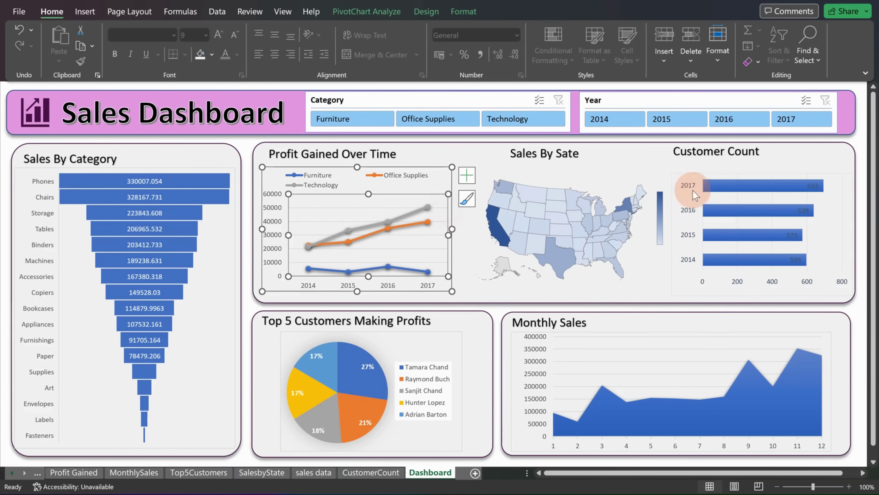
Step: Remove the border line from the Profit Gained Over Time, Top 5 Customers, Monthly Sales and Customer Count charts
double_click(440, 174)
left_click(751, 278)
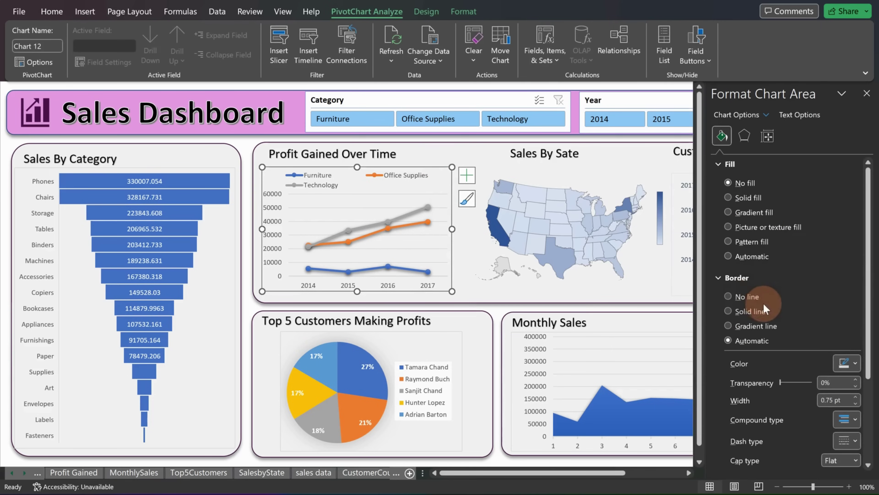
left_click(457, 334)
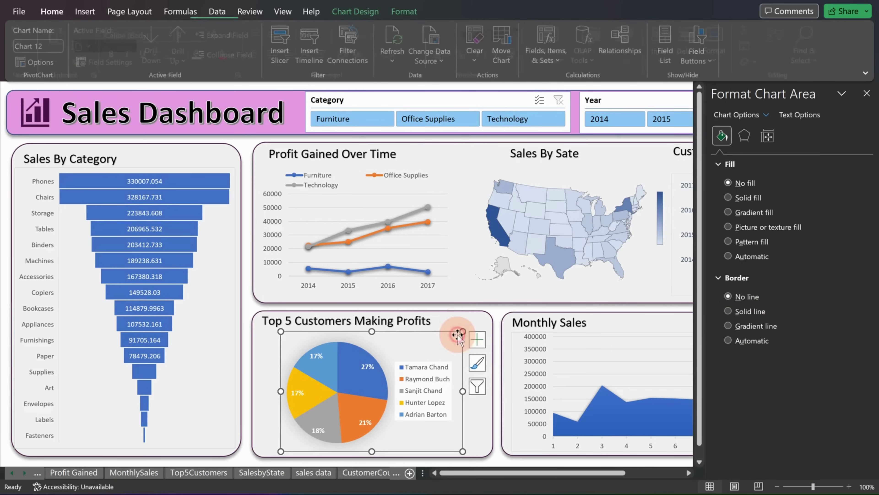
left_click(728, 296)
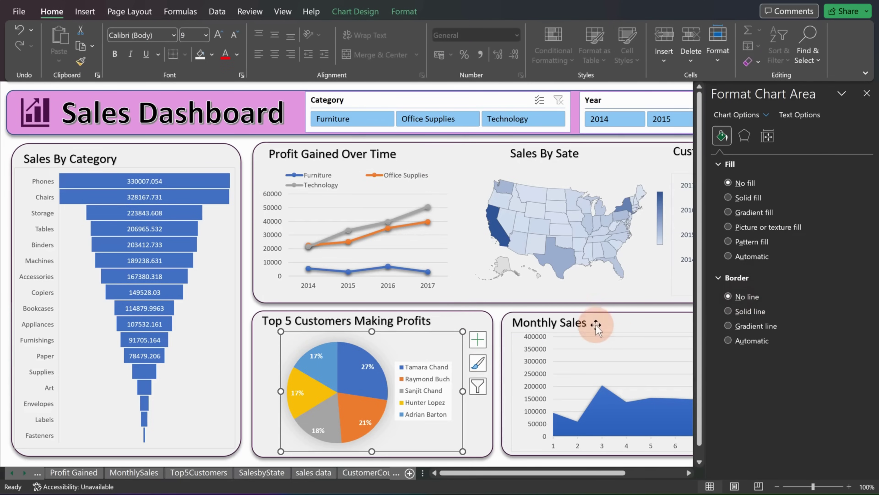
left_click(516, 355)
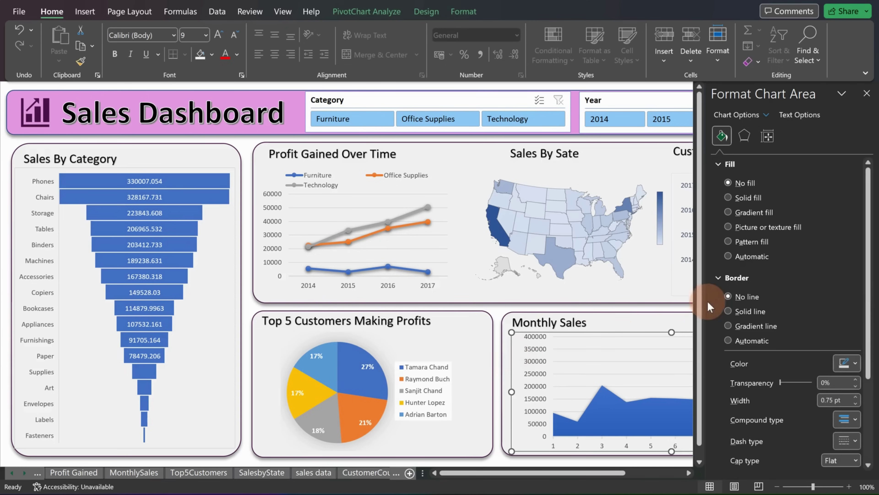
left_click(728, 297)
left_click(728, 311)
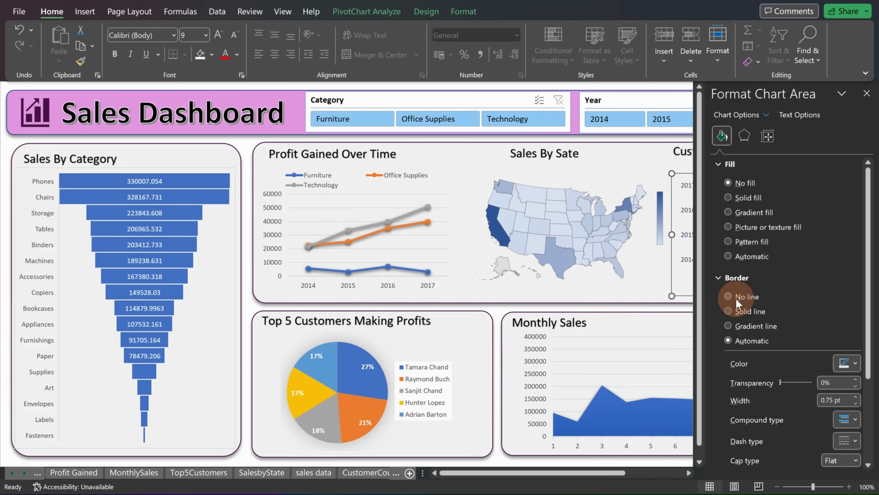
left_click(728, 296)
left_click(641, 164)
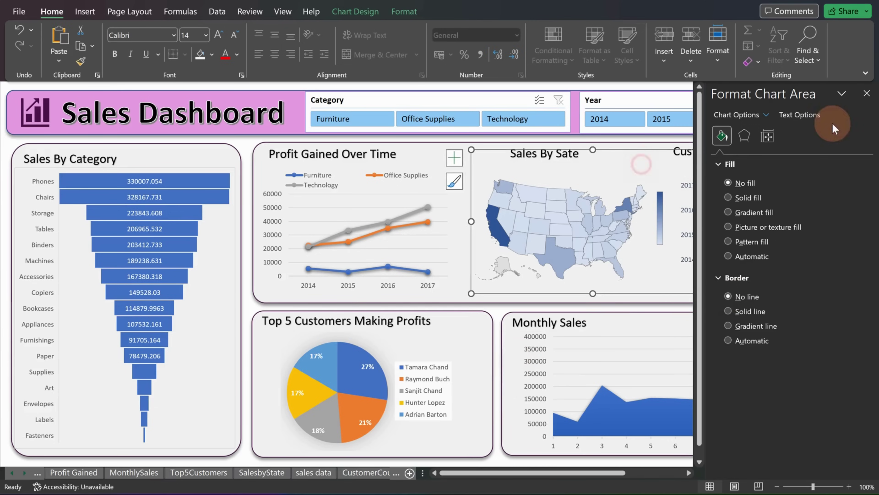
left_click(867, 94)
left_click(863, 227)
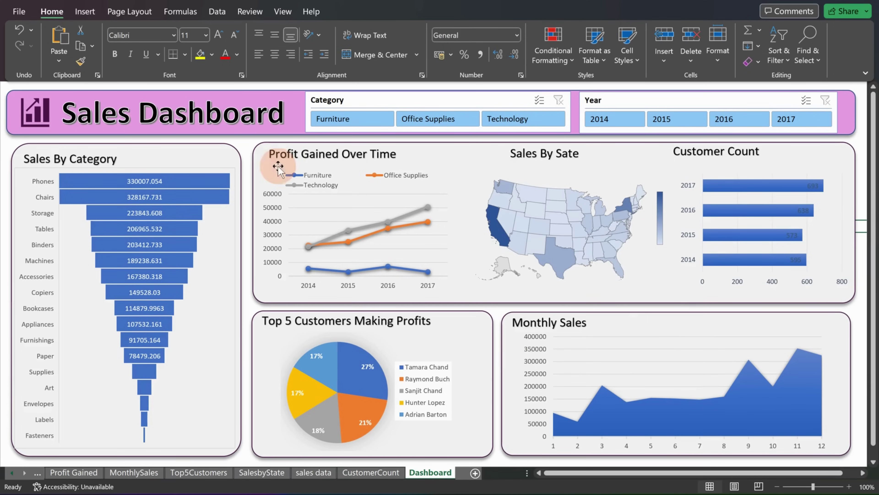
Step: Try the Gallery theme on the dashboard workbook
left_click(283, 11)
left_click(139, 16)
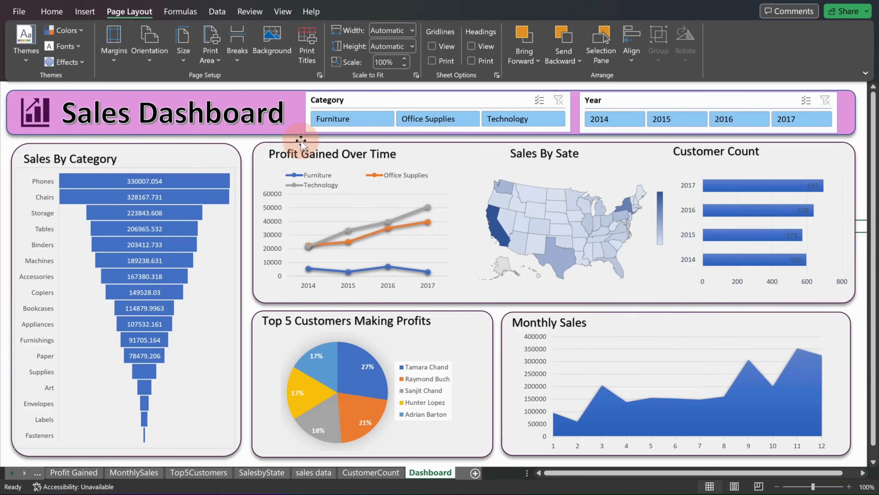
left_click(26, 52)
left_click(81, 112)
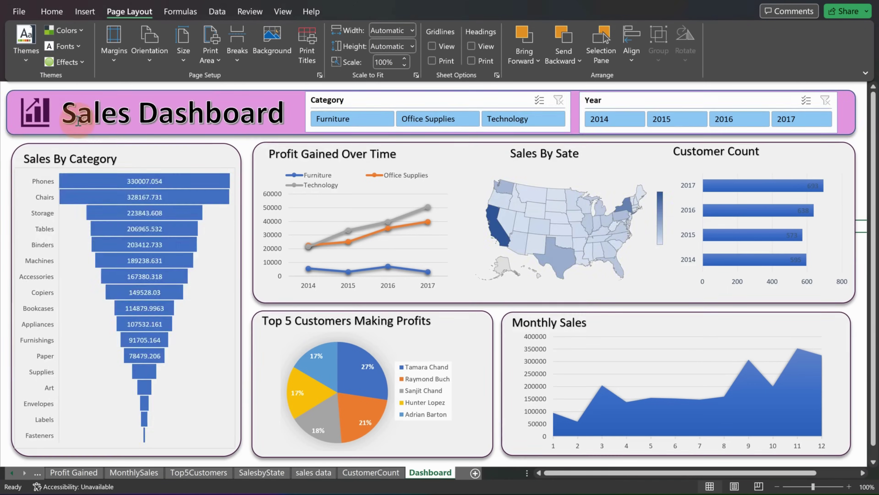
left_click(27, 52)
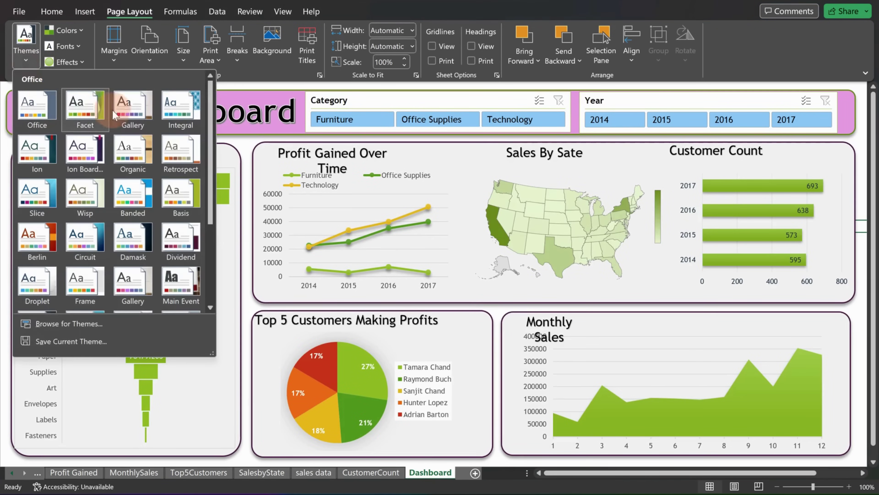
left_click(130, 116)
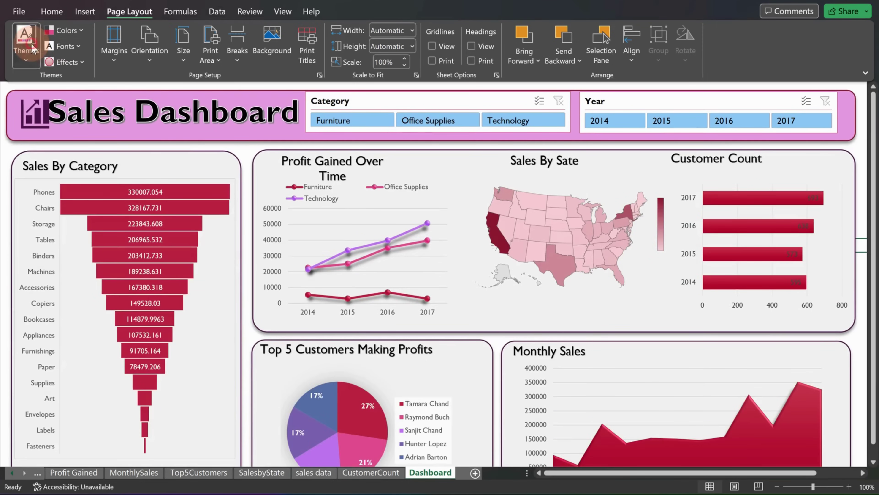
Step: Apply the Retrospect theme to the workbook and change its theme colours to Violet II
left_click(26, 52)
left_click(181, 152)
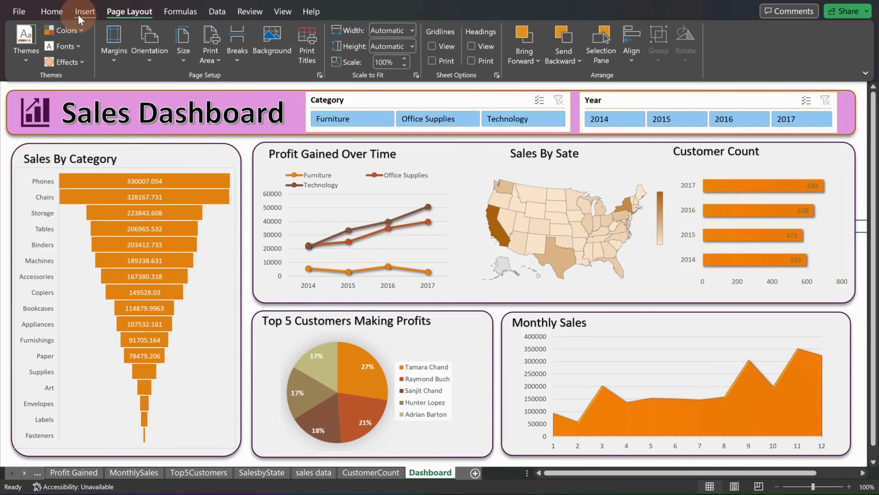
left_click(65, 30)
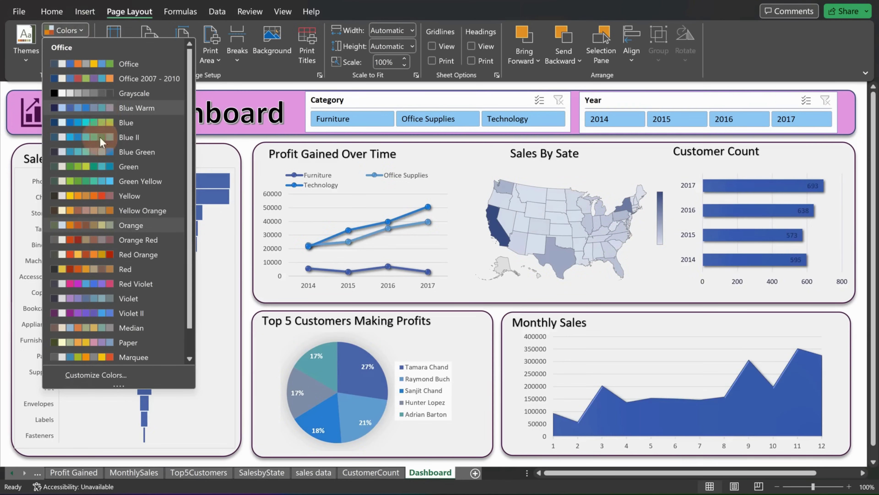
left_click(127, 313)
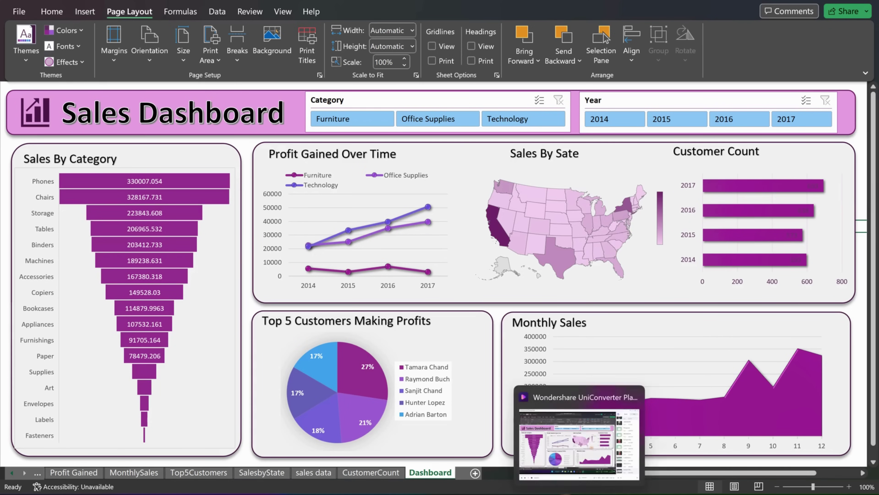
Step: Switch to the other Sales Dashboard workbook and deselect its pie chart to view the whole dashboard
left_click(574, 459)
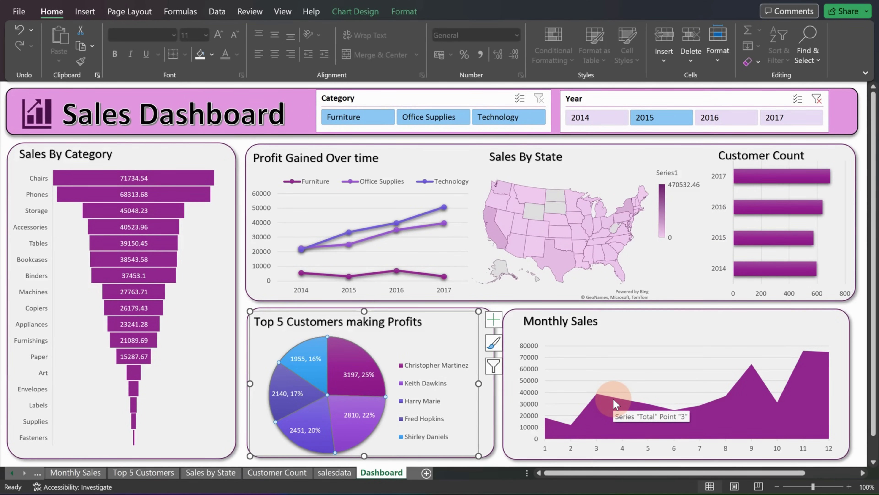
left_click(855, 307)
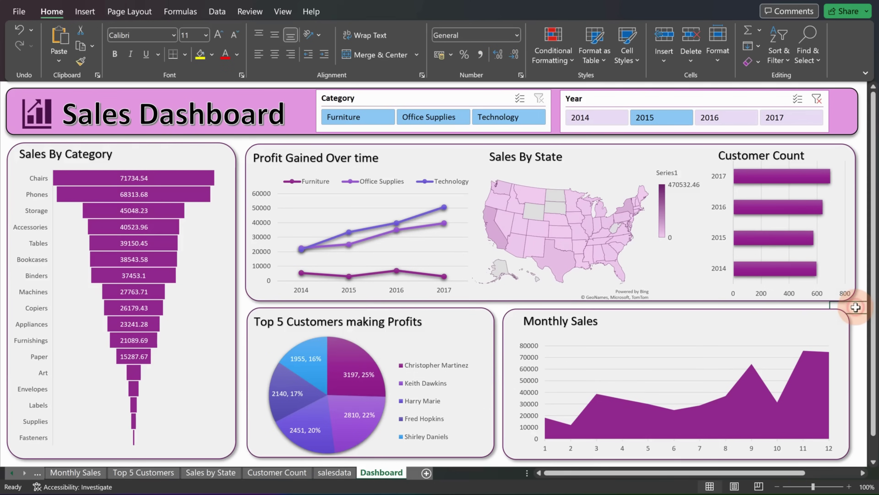